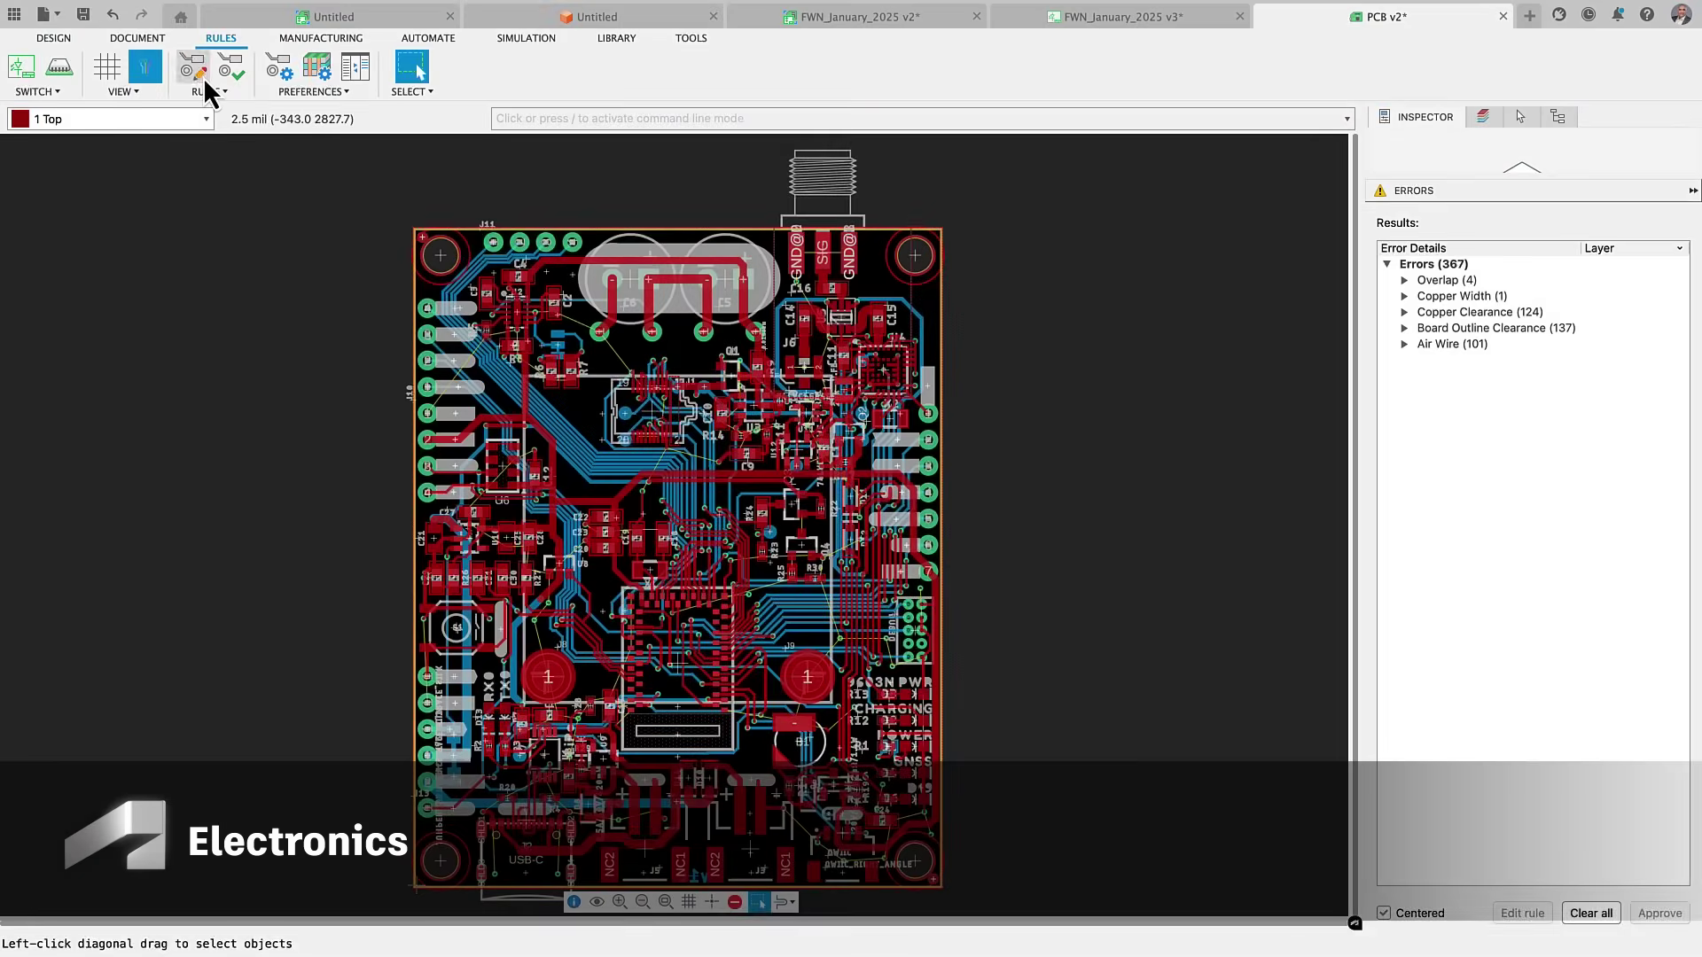
In the board's design rules, set the preferred copper width to 10 mil and the preferred drill size to 12 mil.
left_click(193, 68)
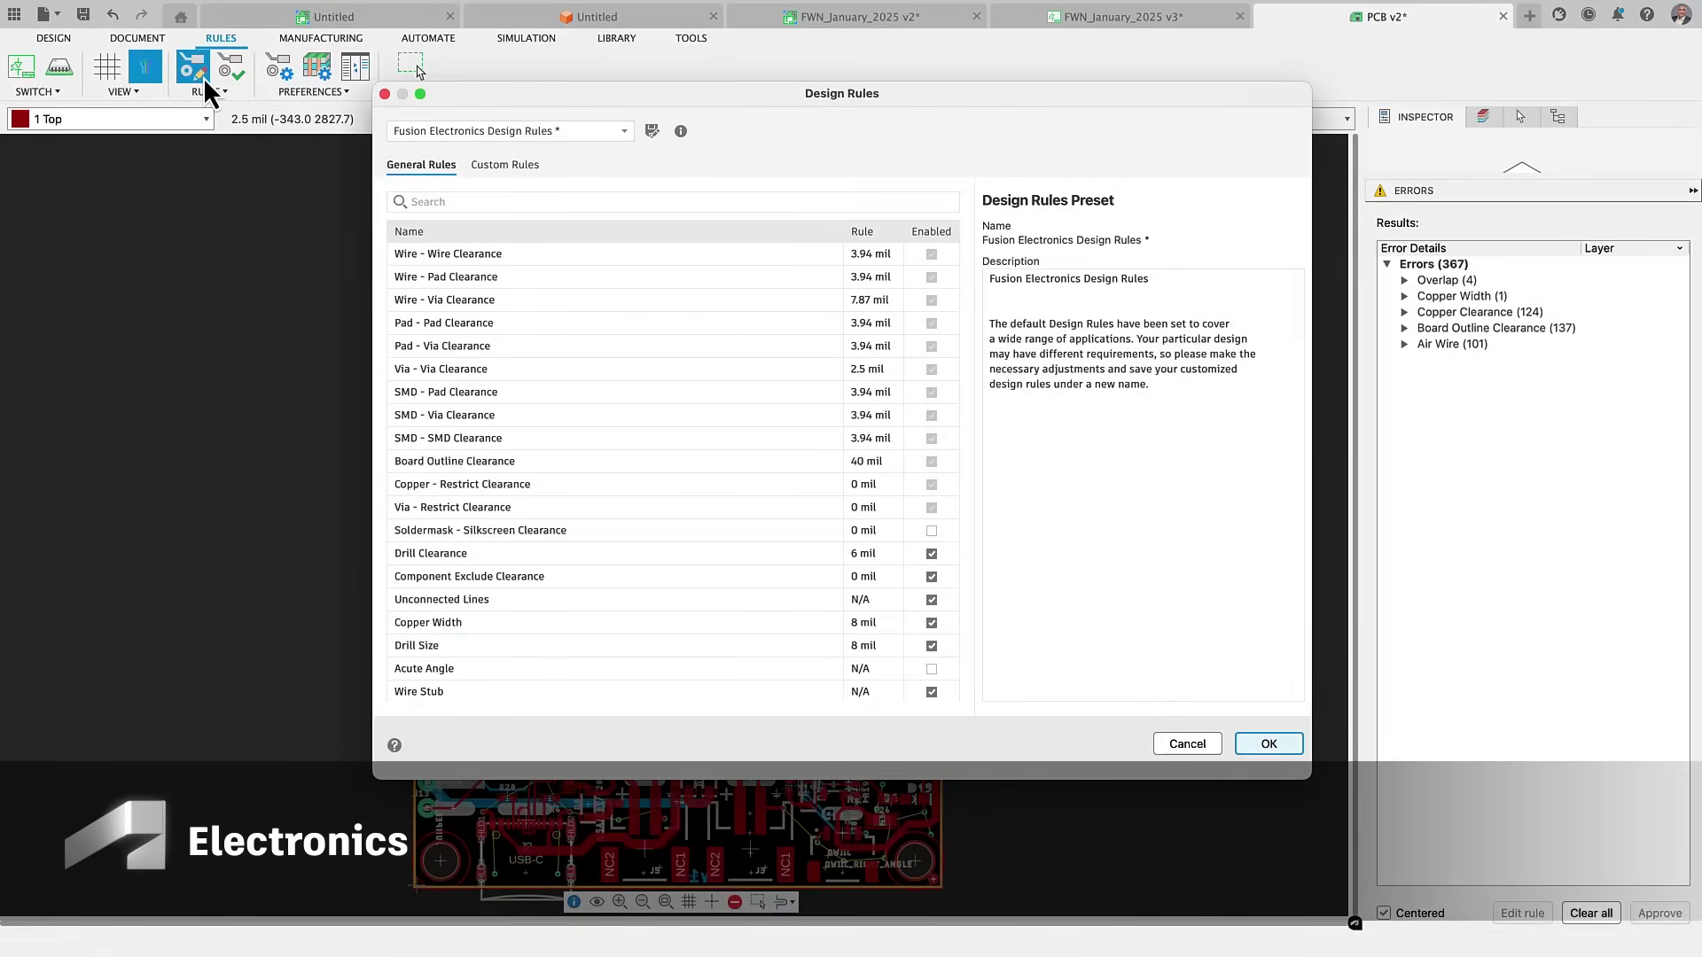
left_click(629, 624)
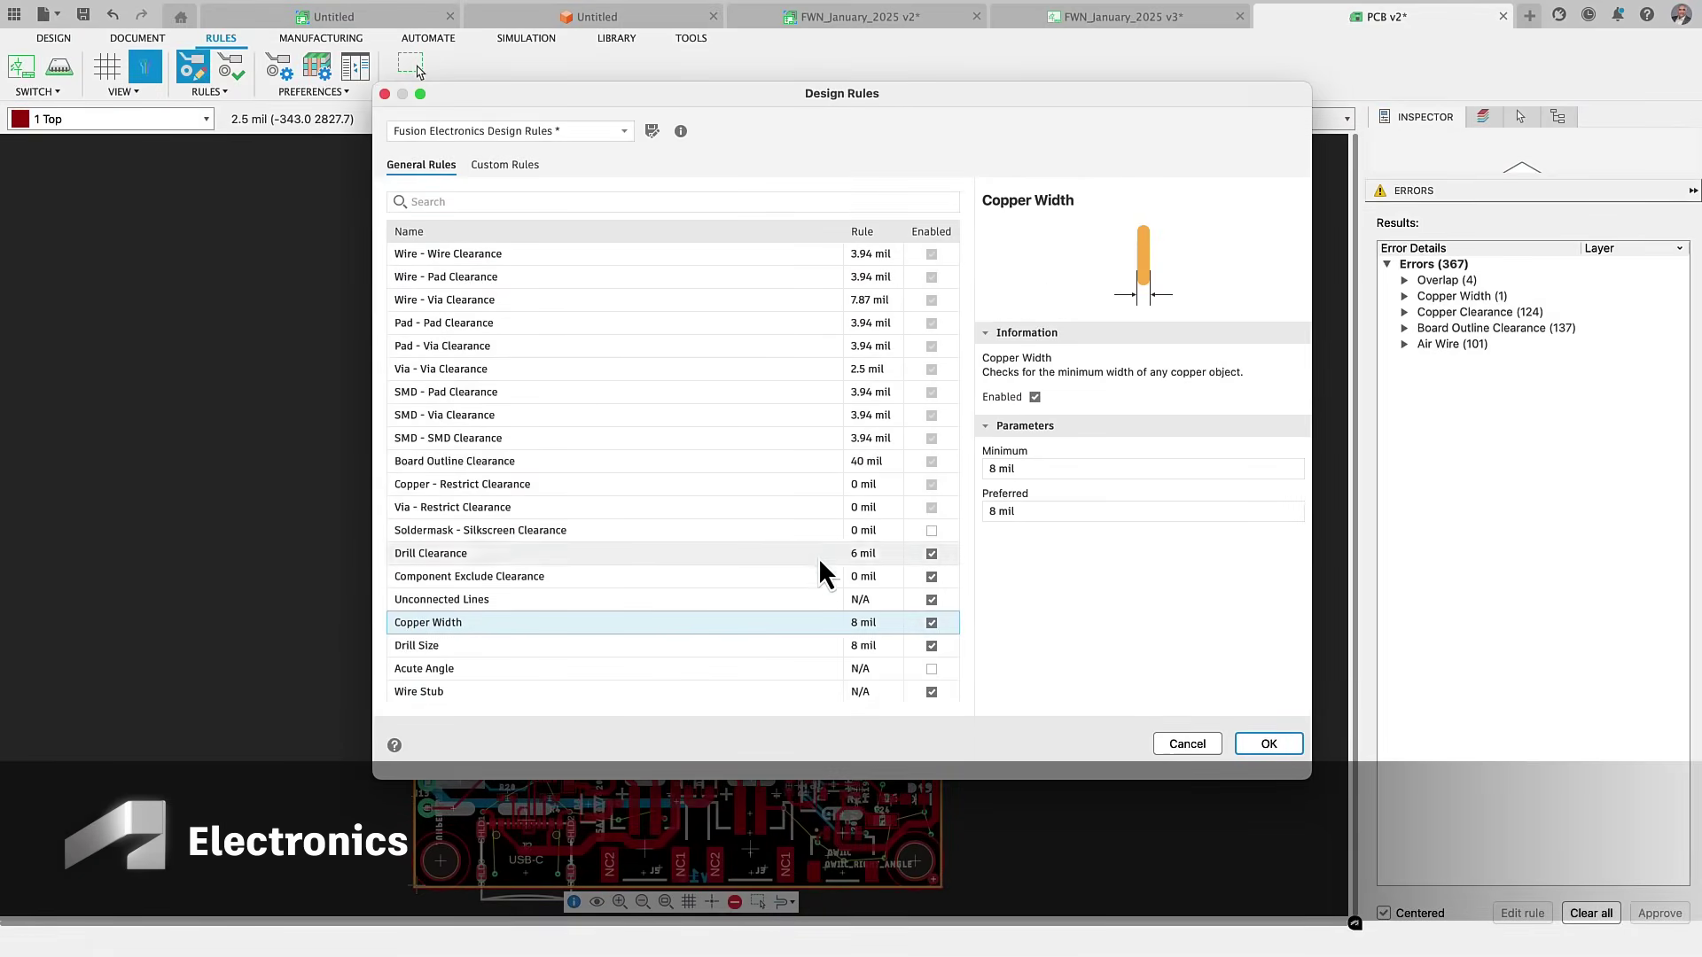
left_click(994, 512)
type("10")
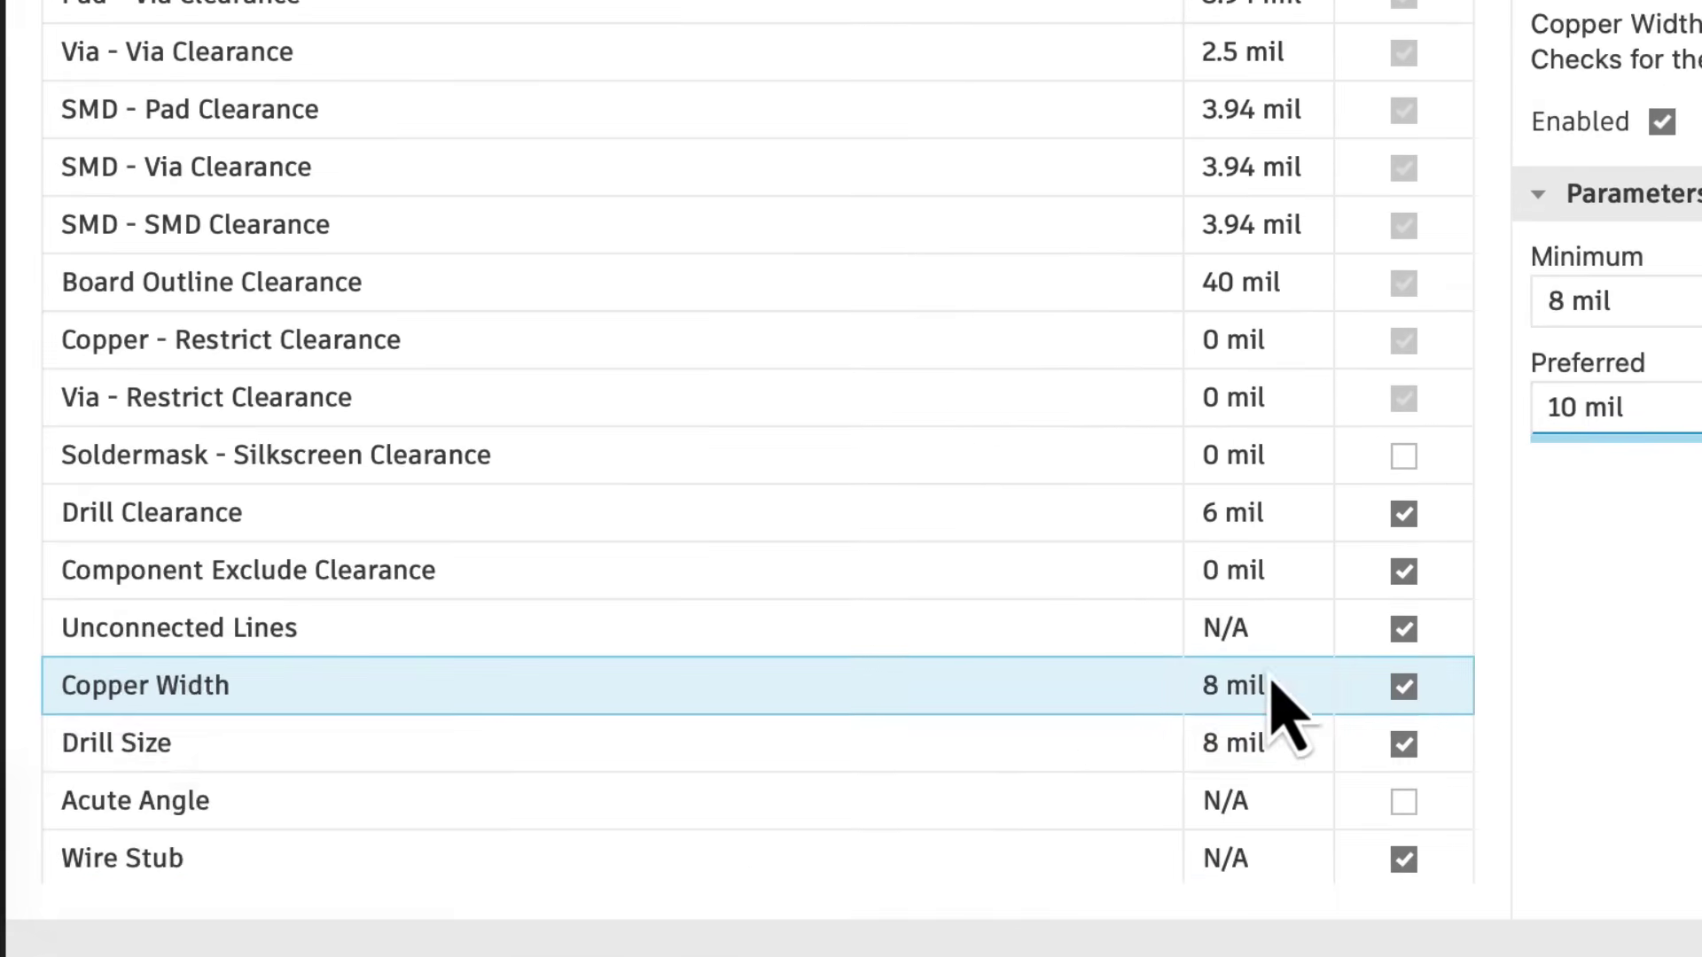
left_click(570, 763)
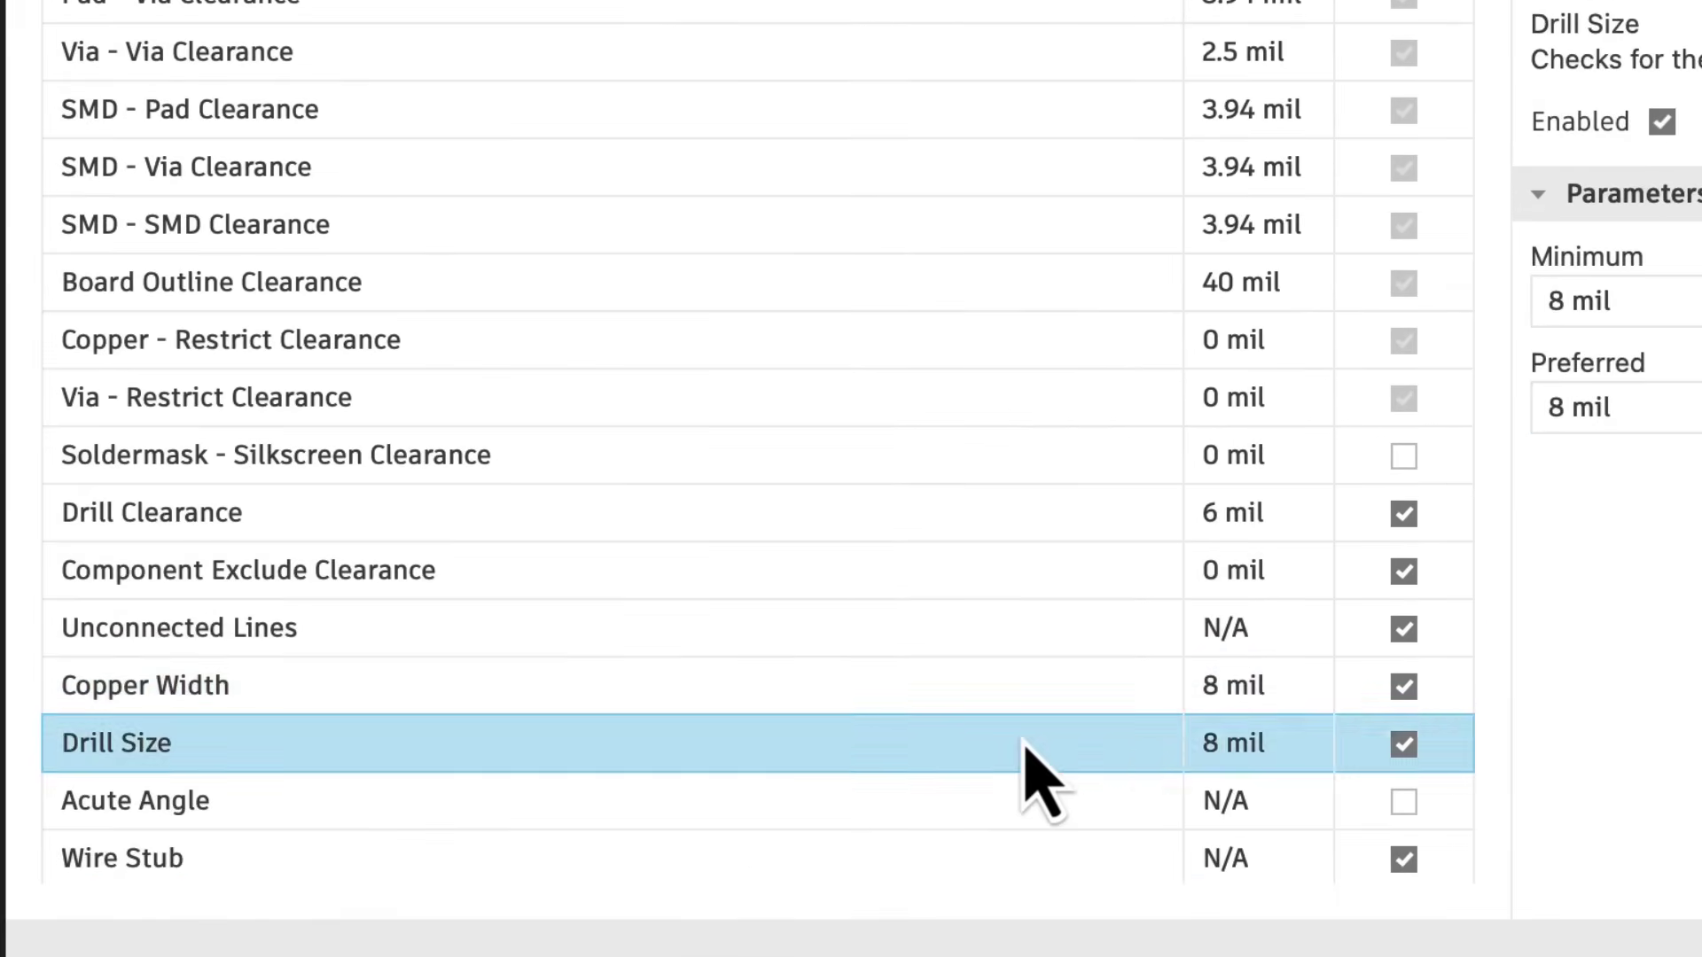
left_click(1465, 433)
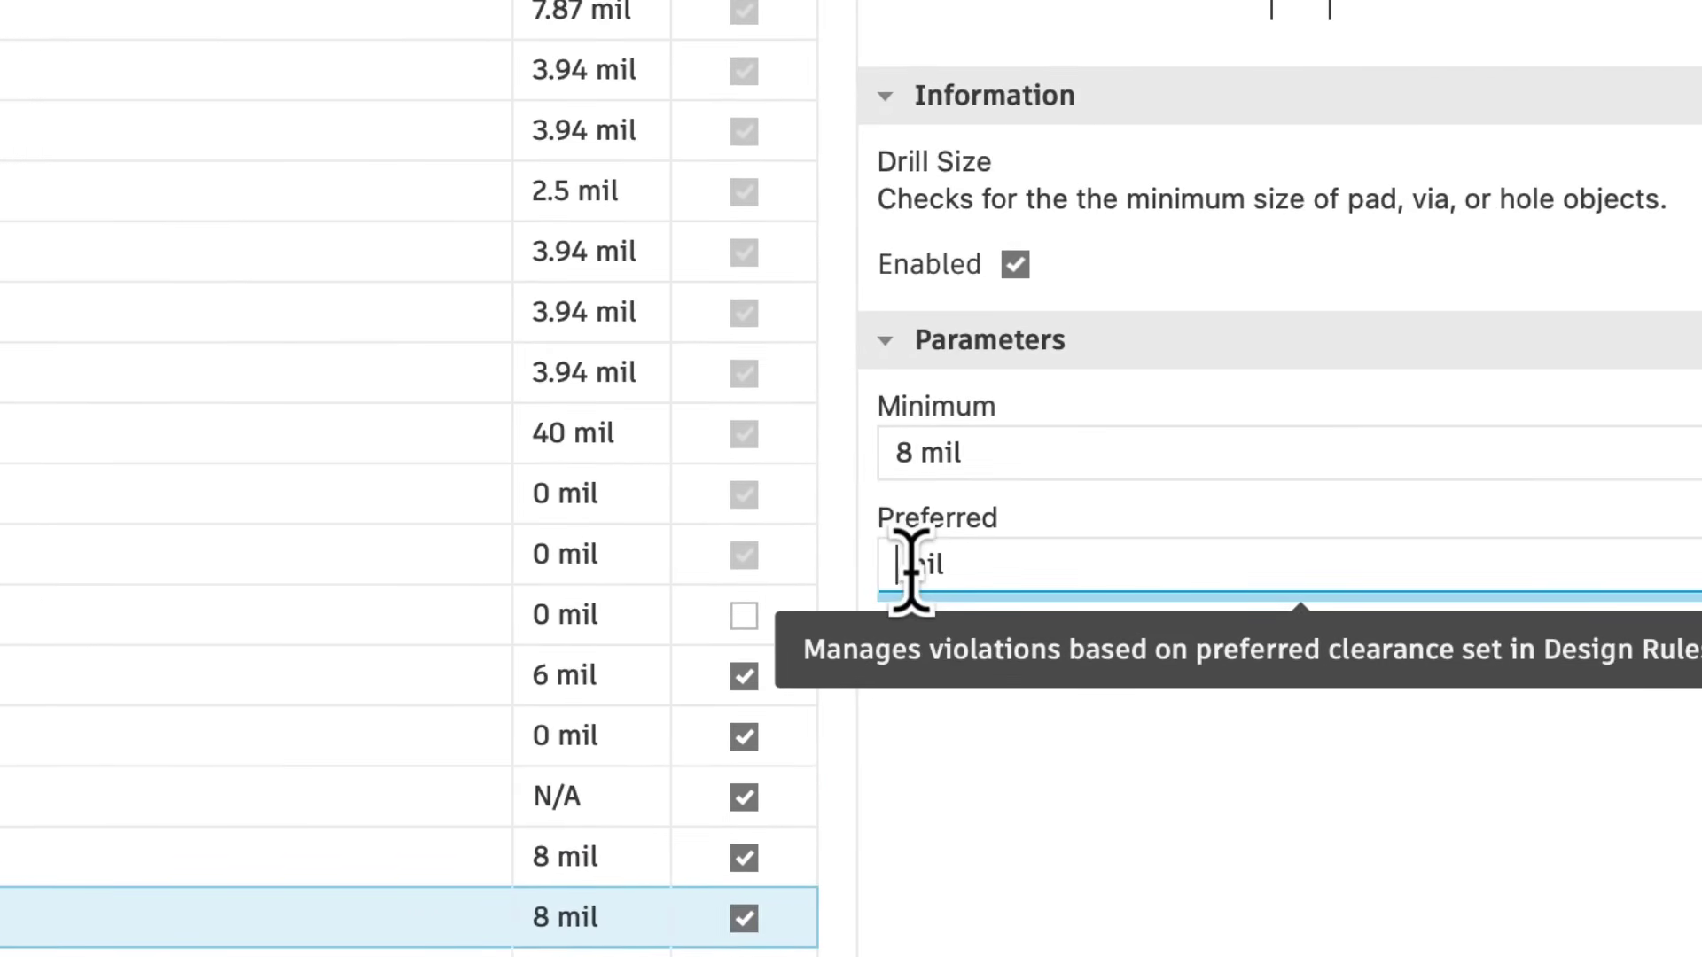
type("12")
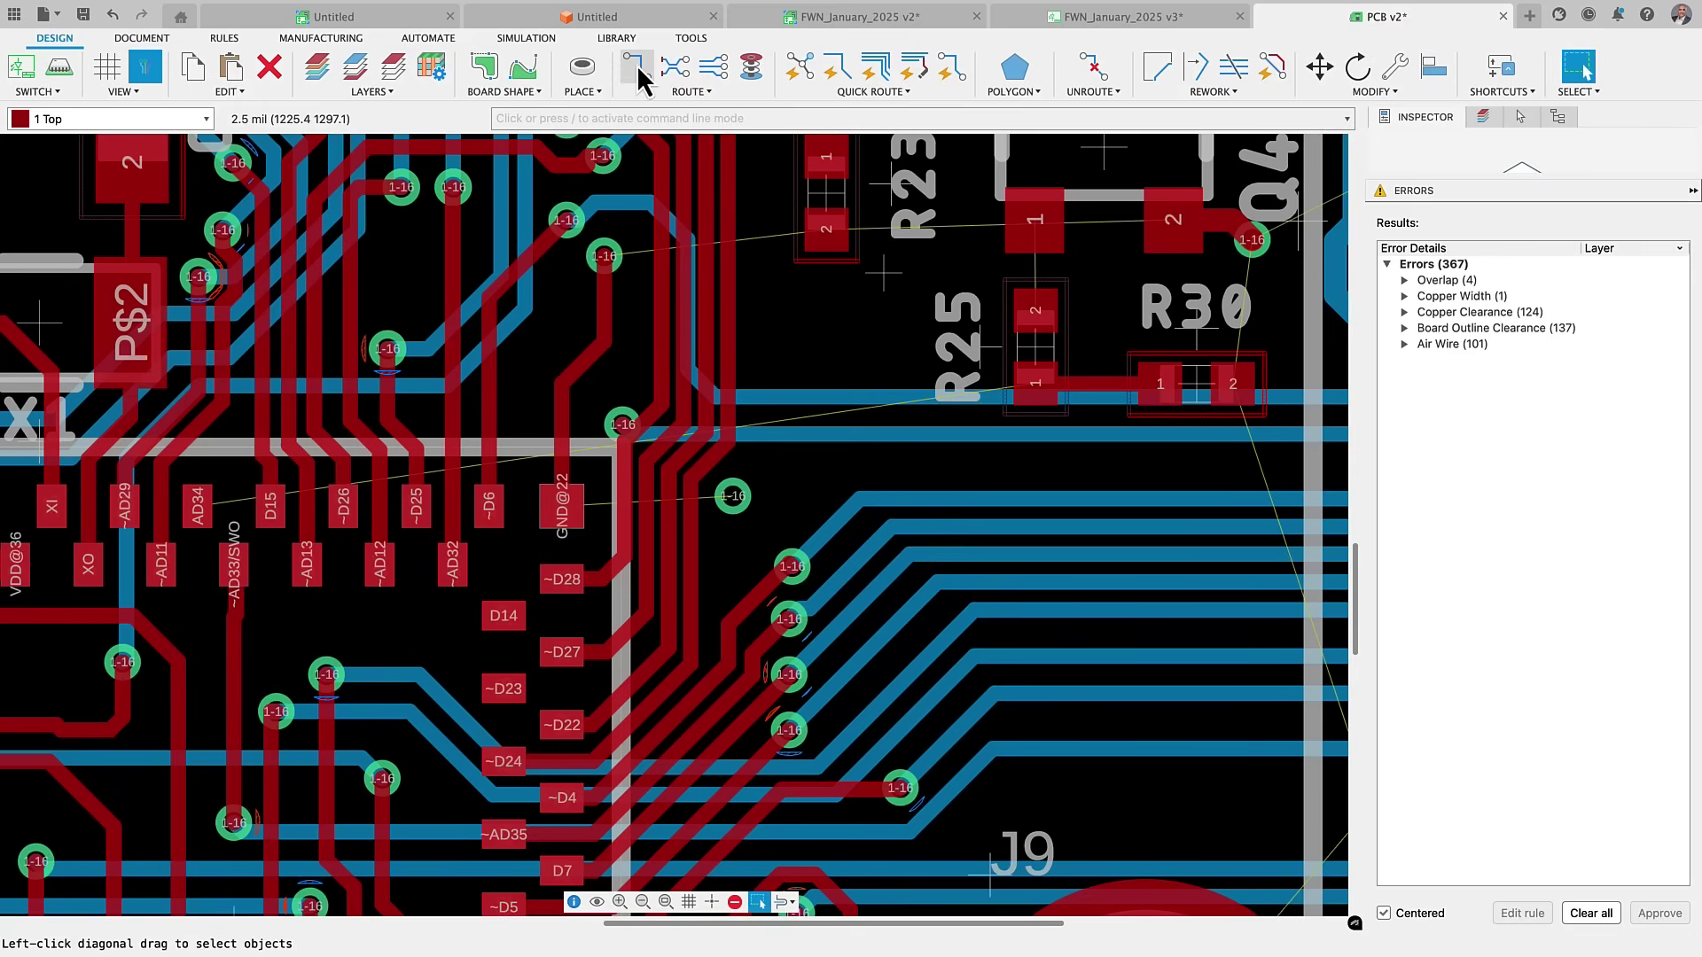
Manually route pad AD34 with minimum 8 mil trace width and via drill, switching to the Bottom layer up to a via below R25.
left_click(635, 65)
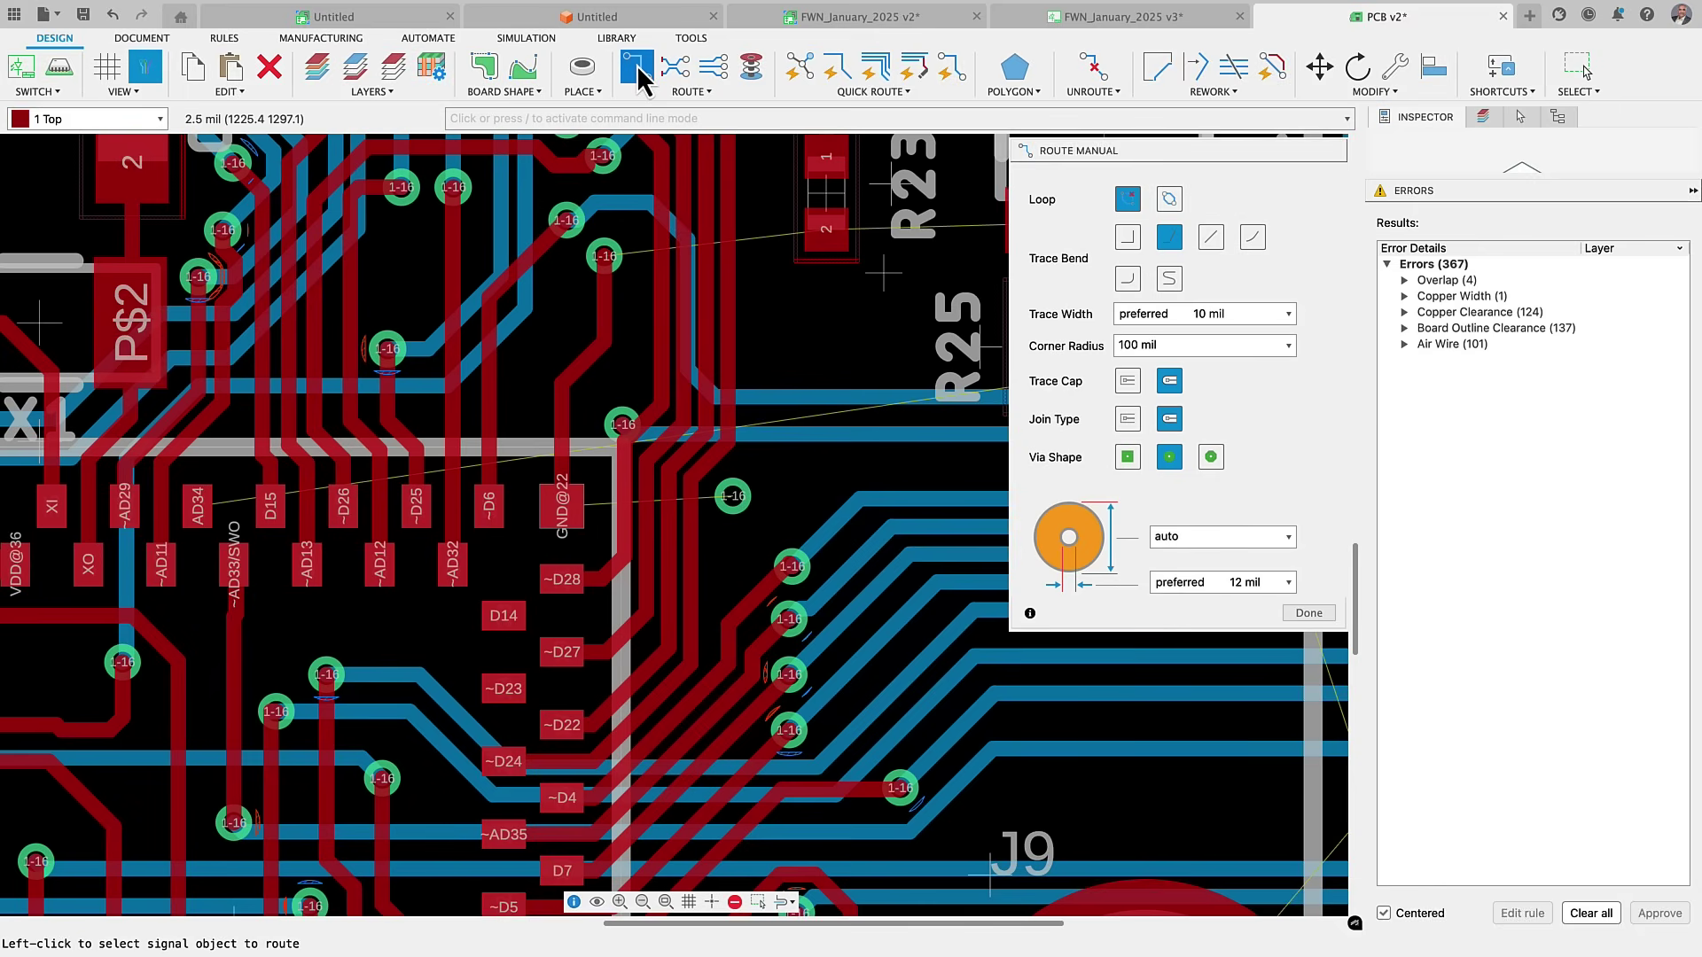
left_click(1282, 316)
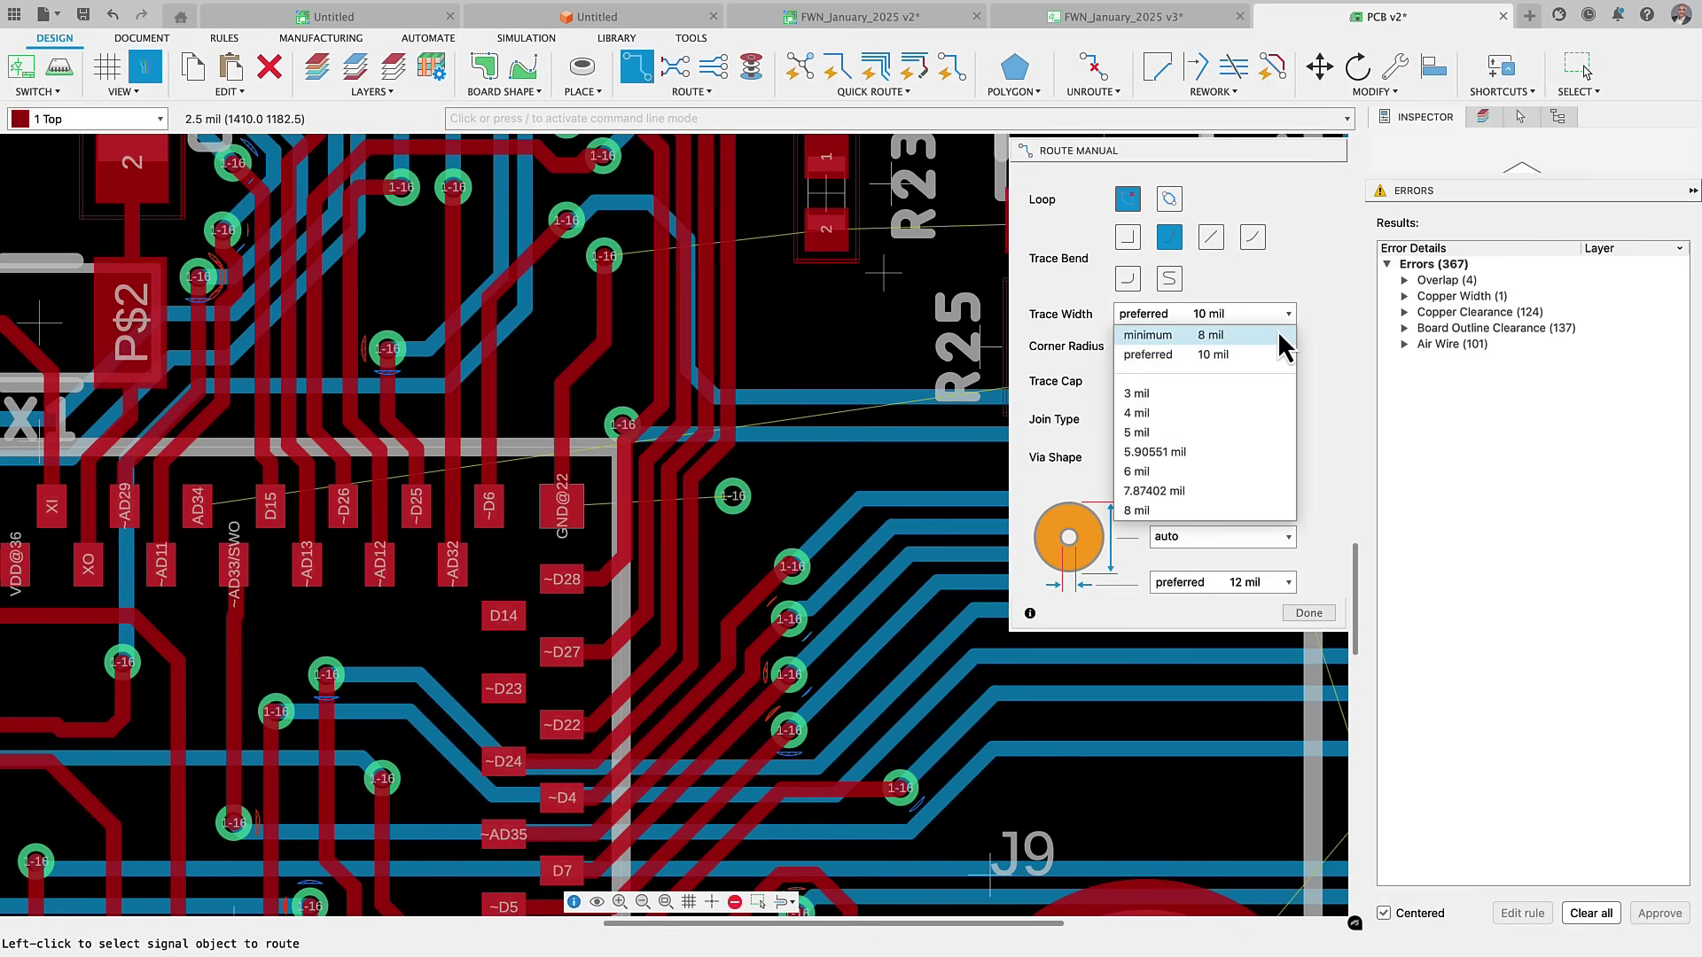
left_click(1279, 334)
left_click(1288, 582)
left_click(1277, 611)
left_click(200, 528)
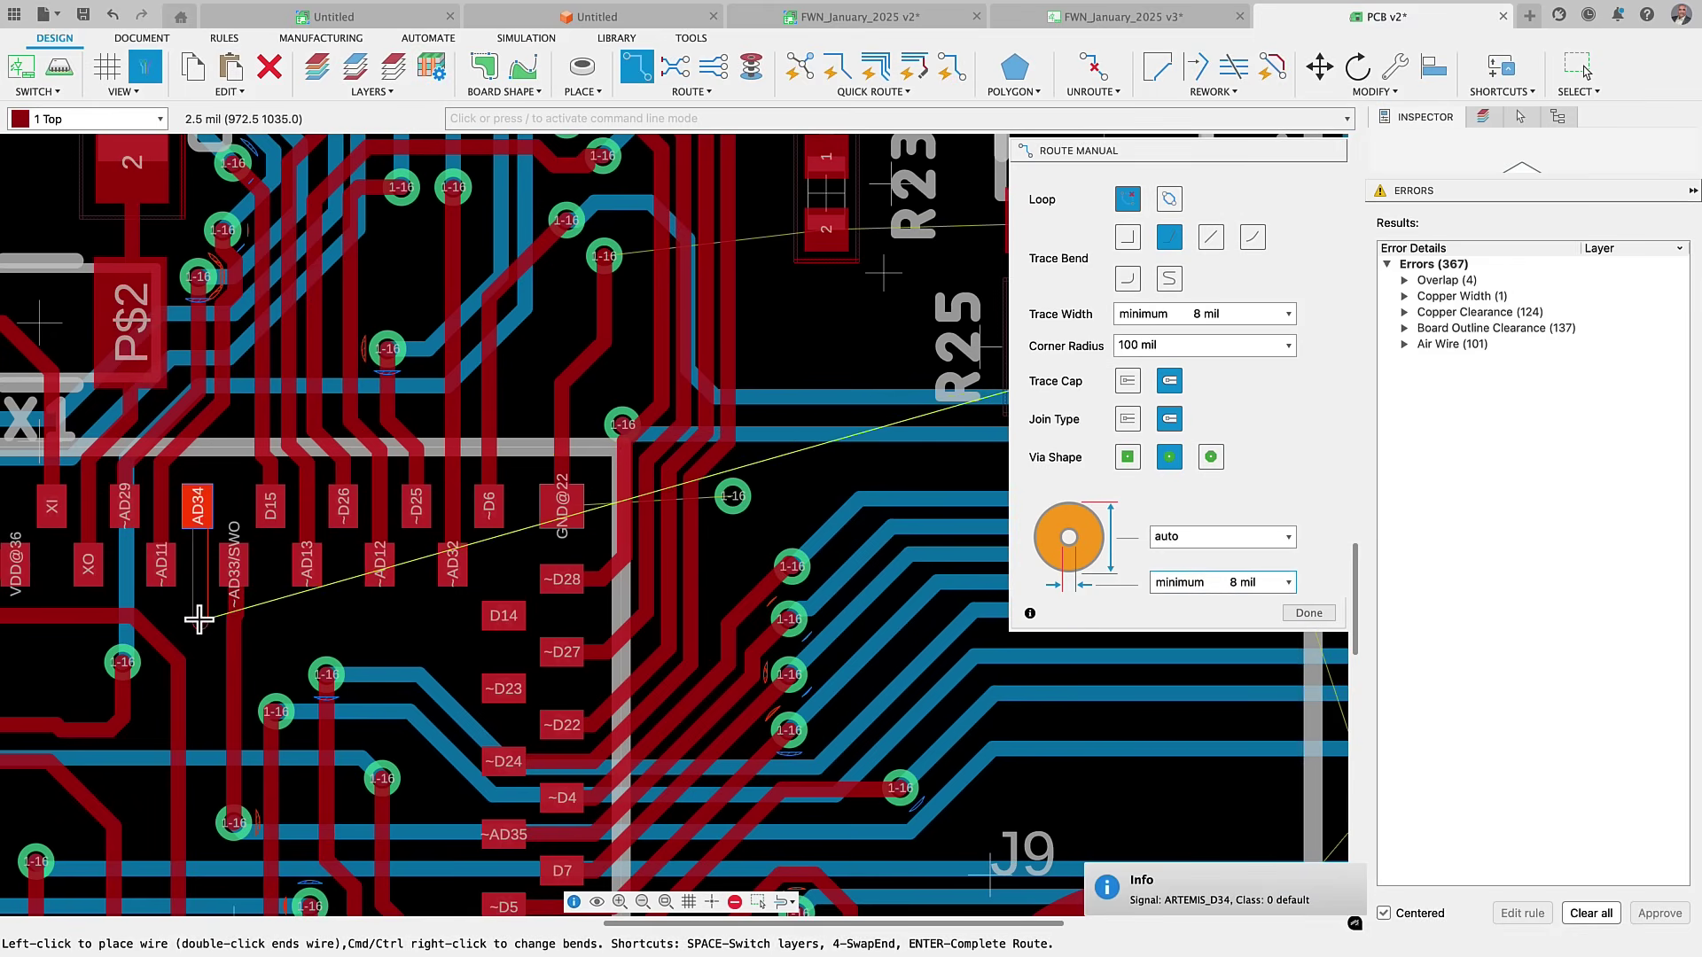
key("space")
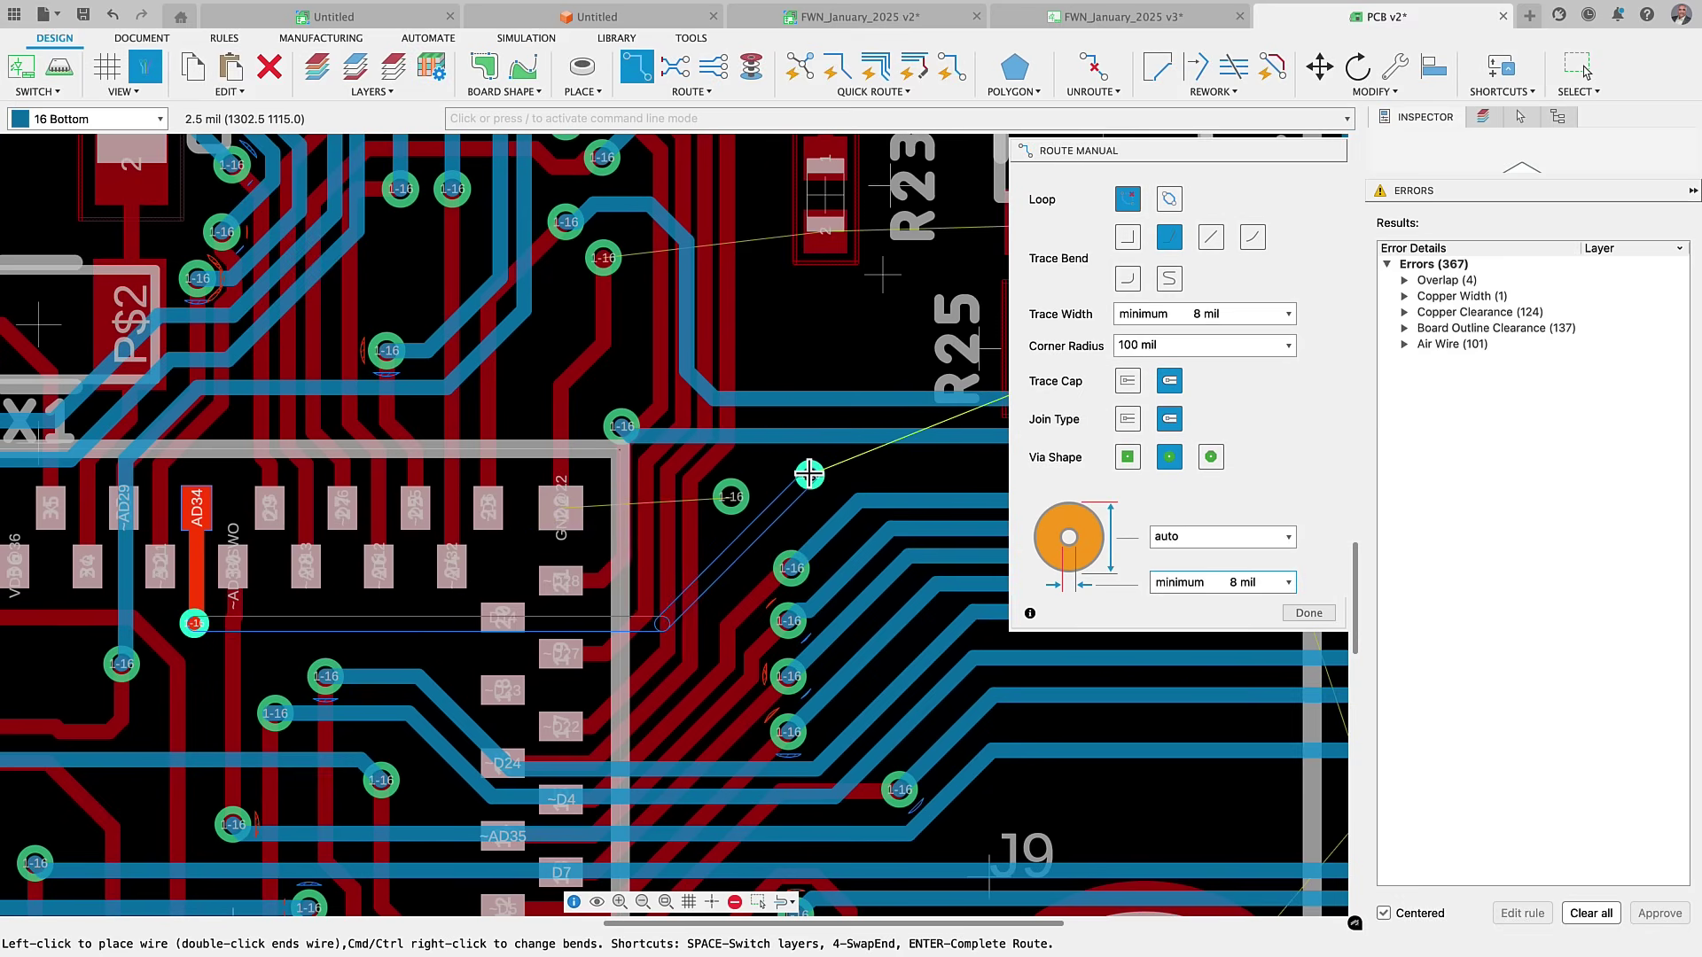
left_click(808, 474)
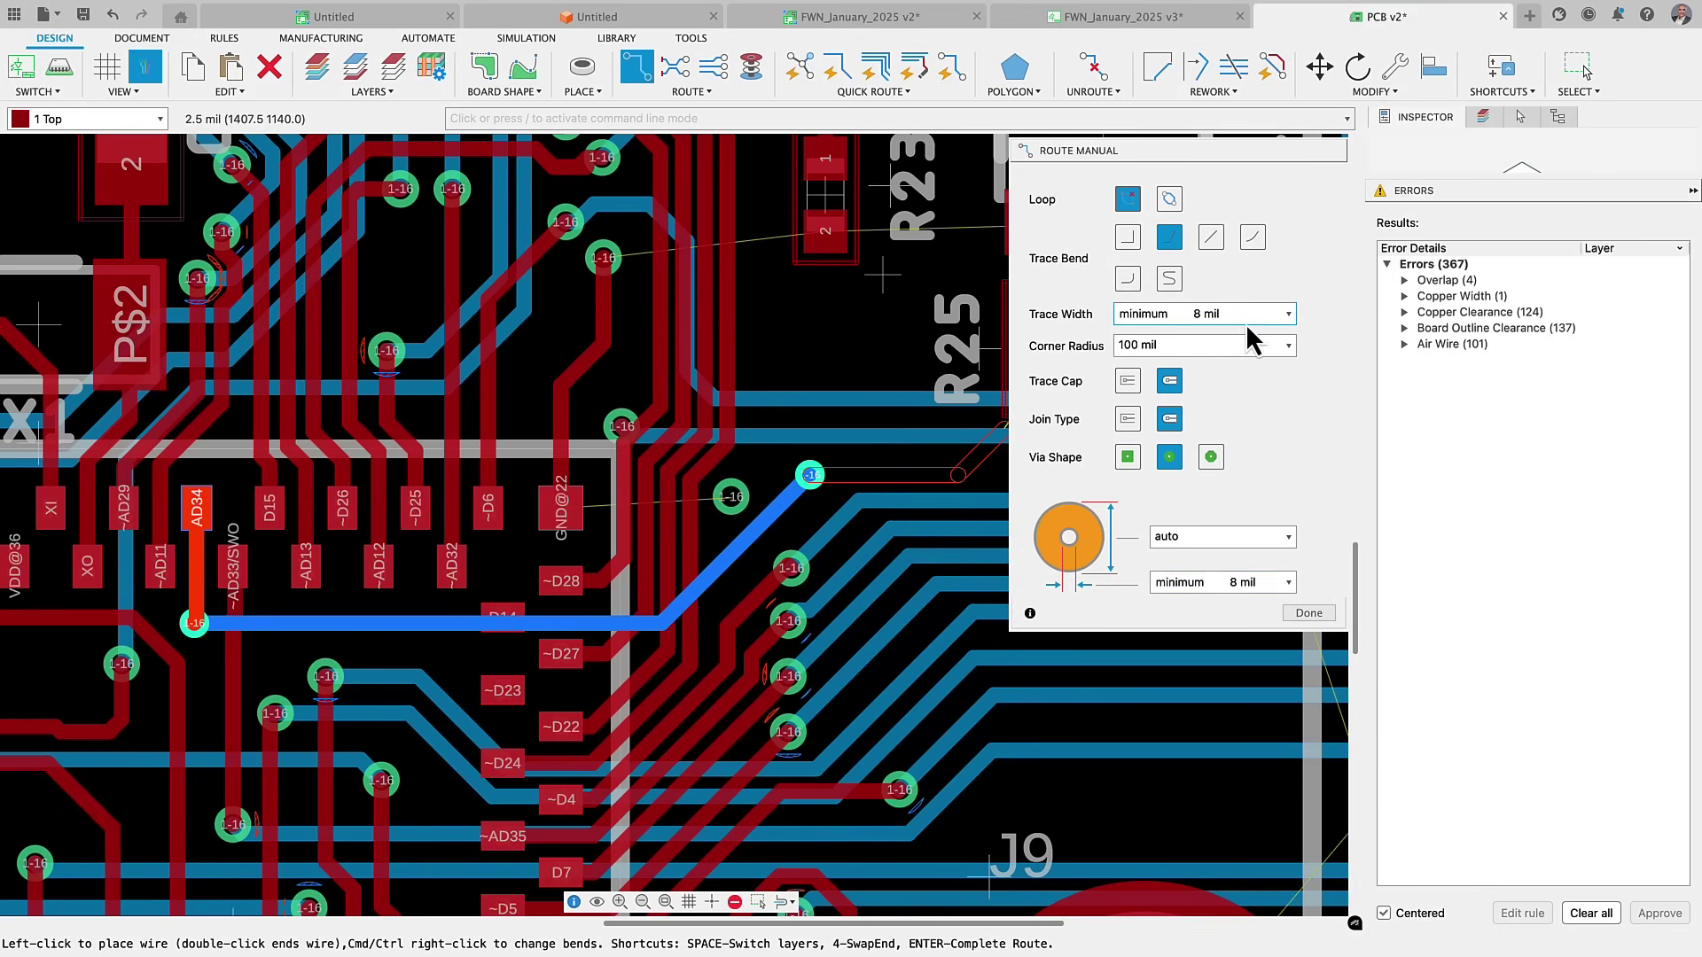
Finish the AD34 route on the Top layer to pad 1 of R25 using the preferred 10 mil trace width.
left_click(1287, 317)
left_click(1251, 354)
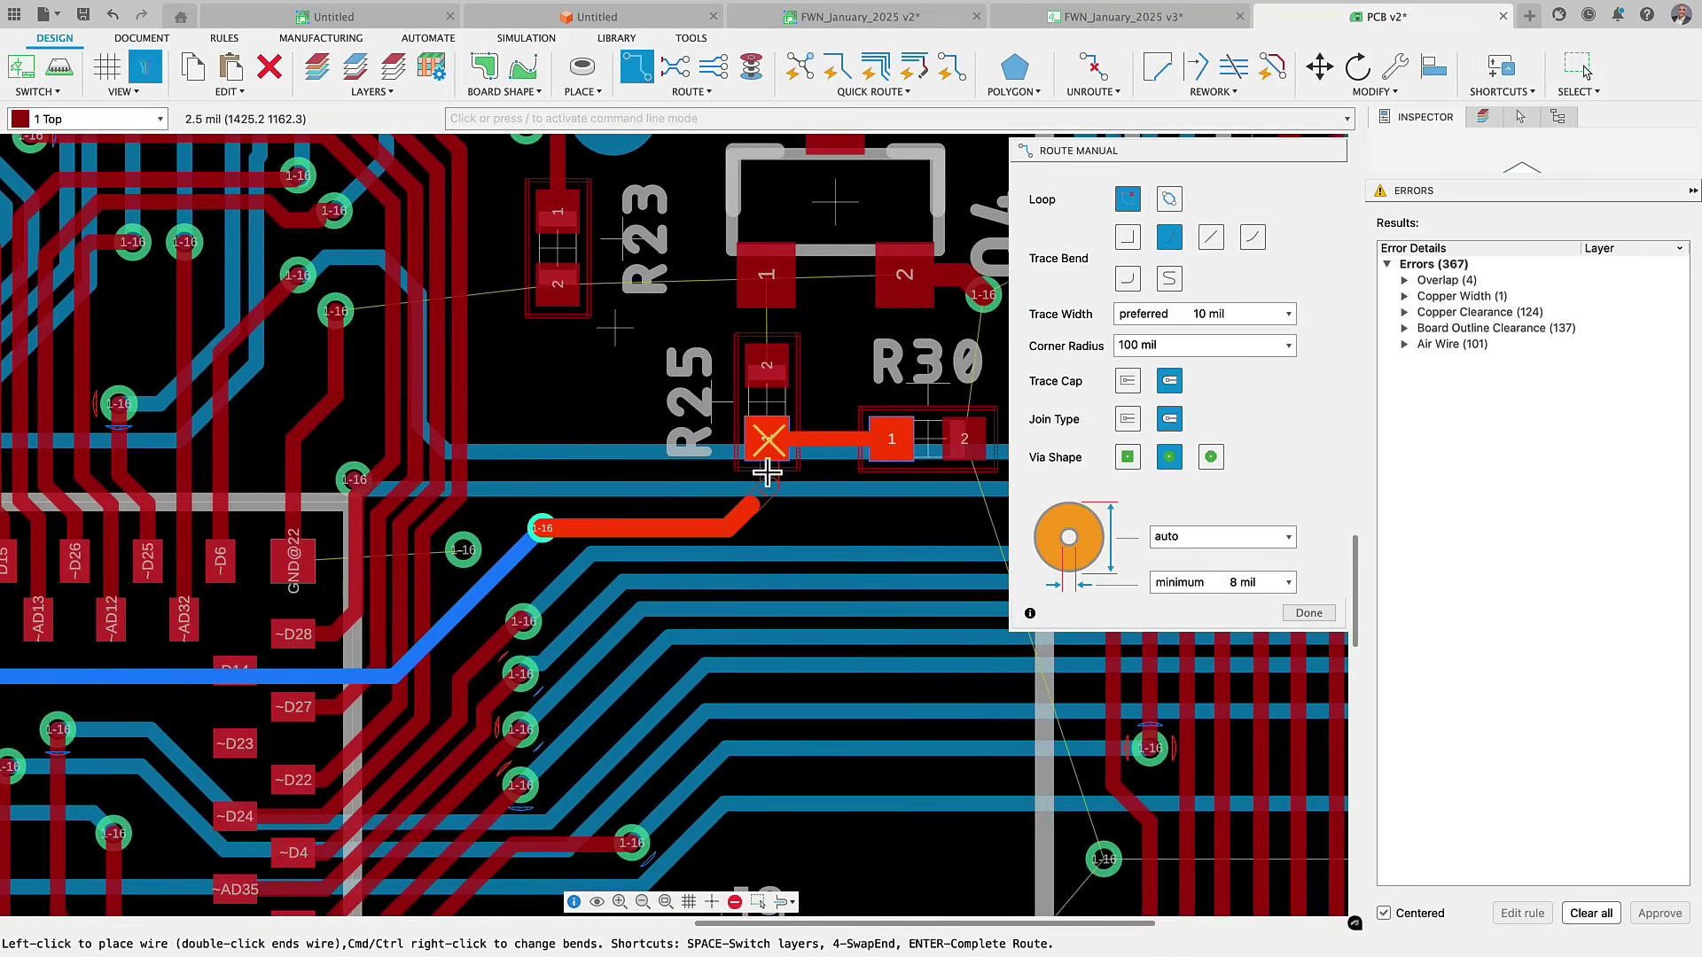
left_click(767, 441)
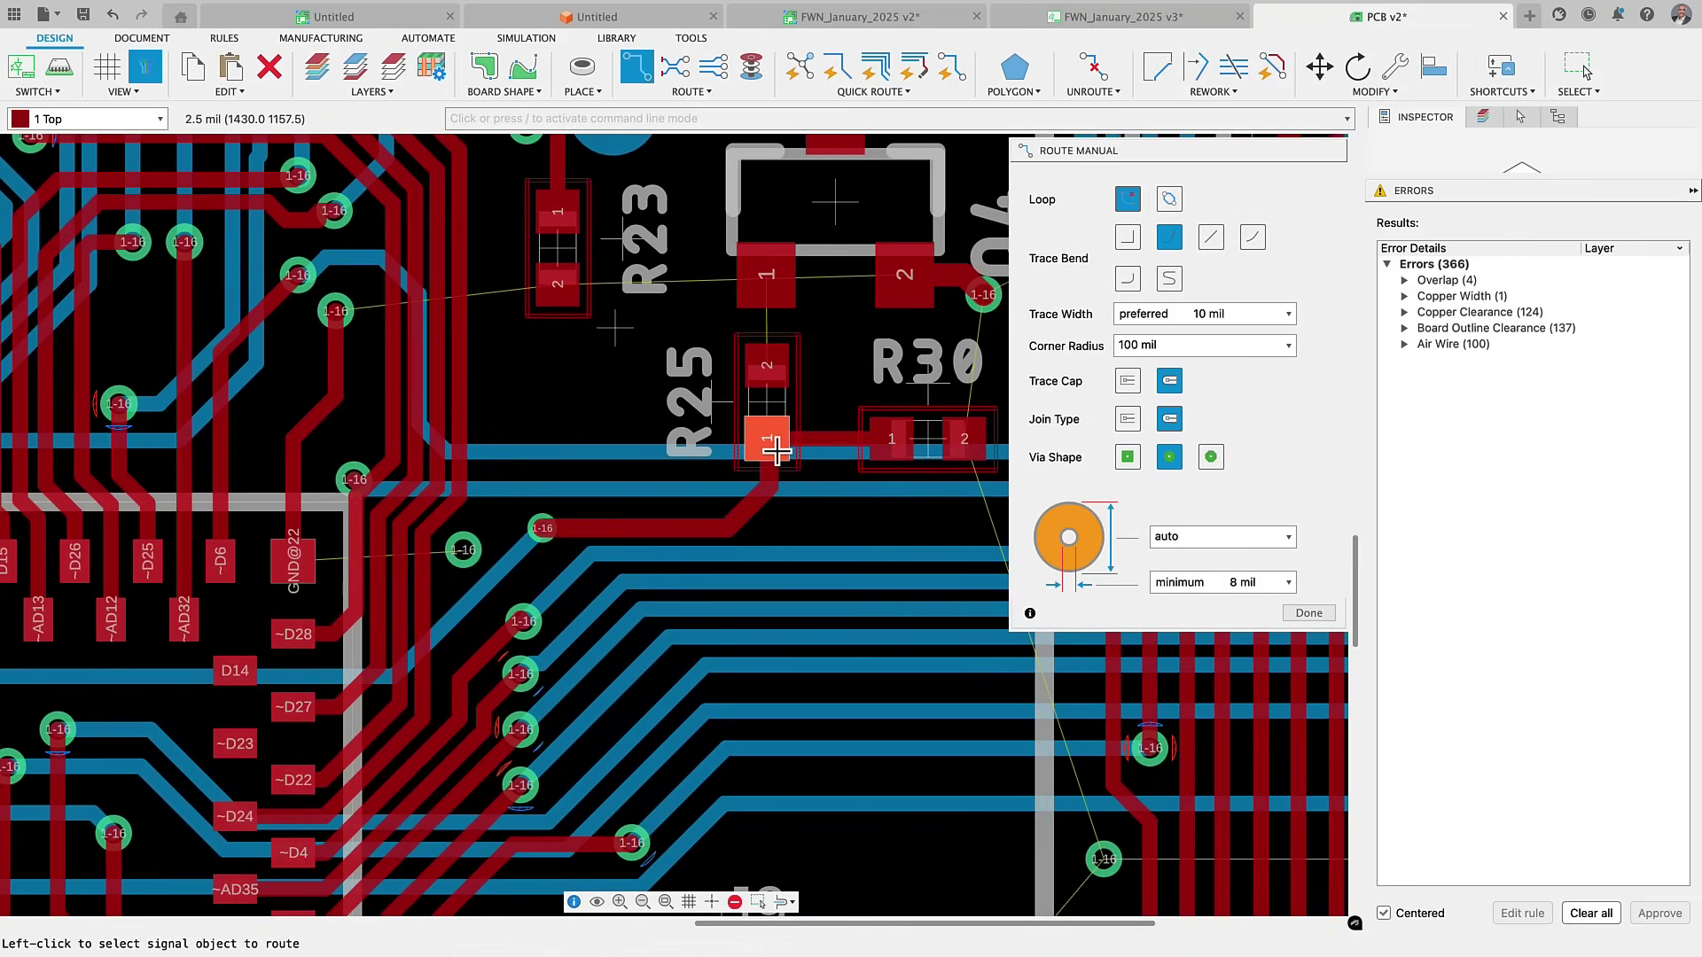
Quick-route the signal between pad 2 of R25 and pad 1 of Q4 on the active layer with the preferred 10 mil trace width.
left_click(836, 71)
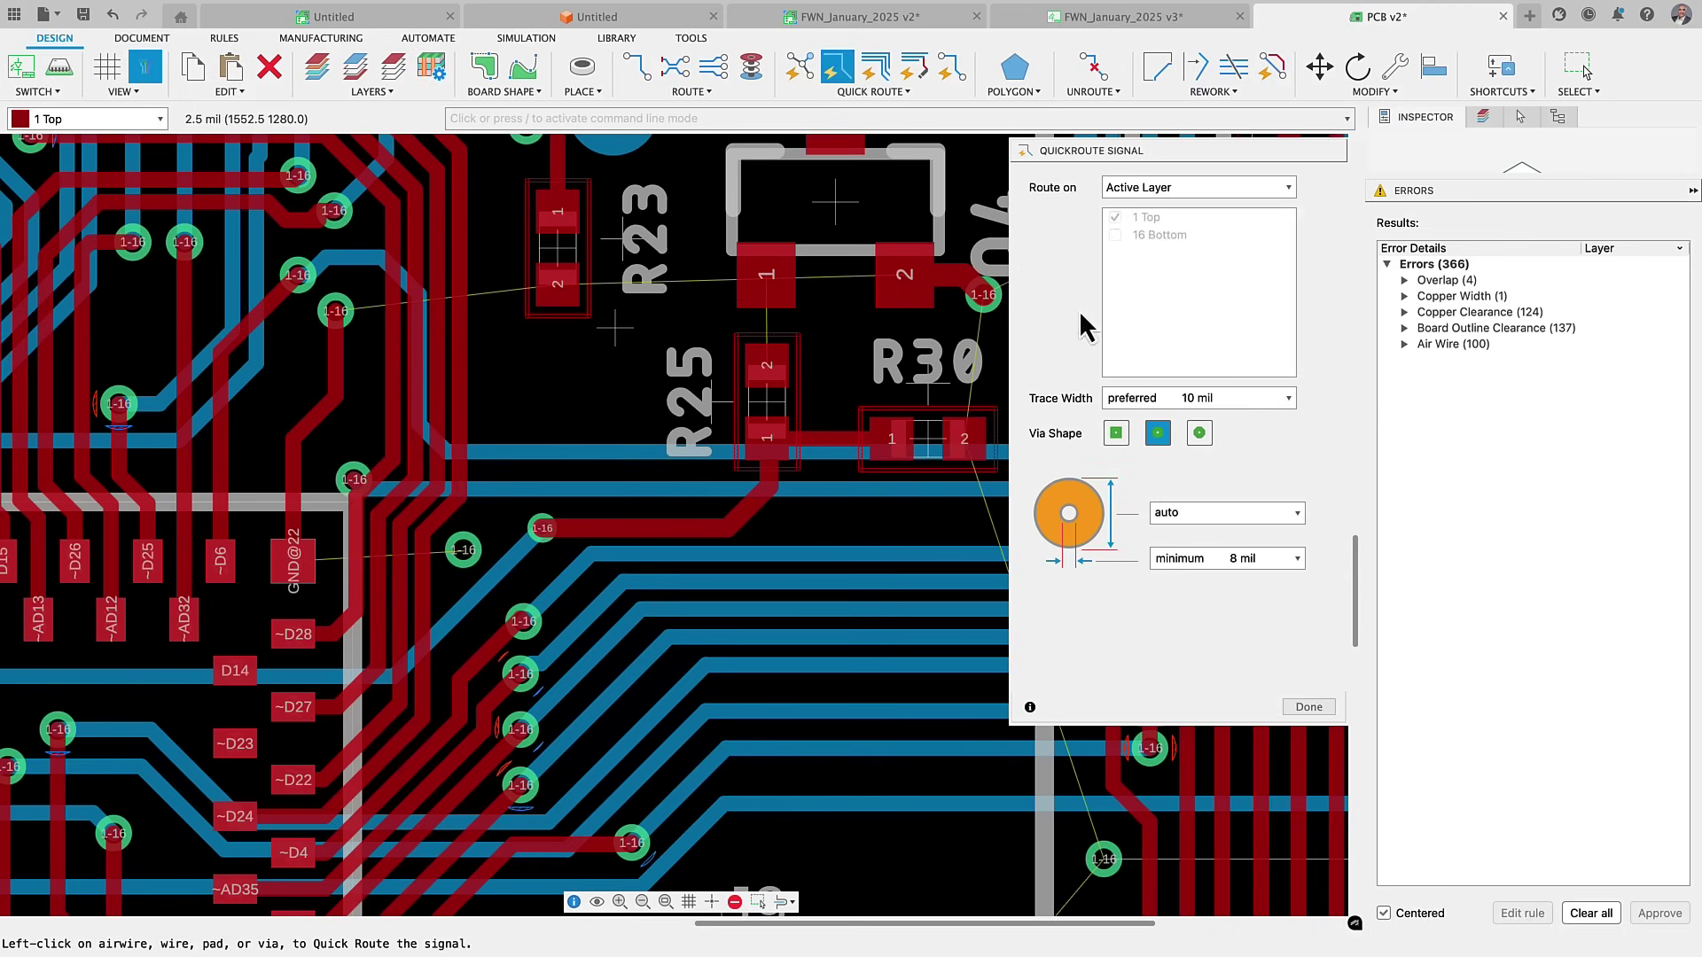
left_click(1297, 406)
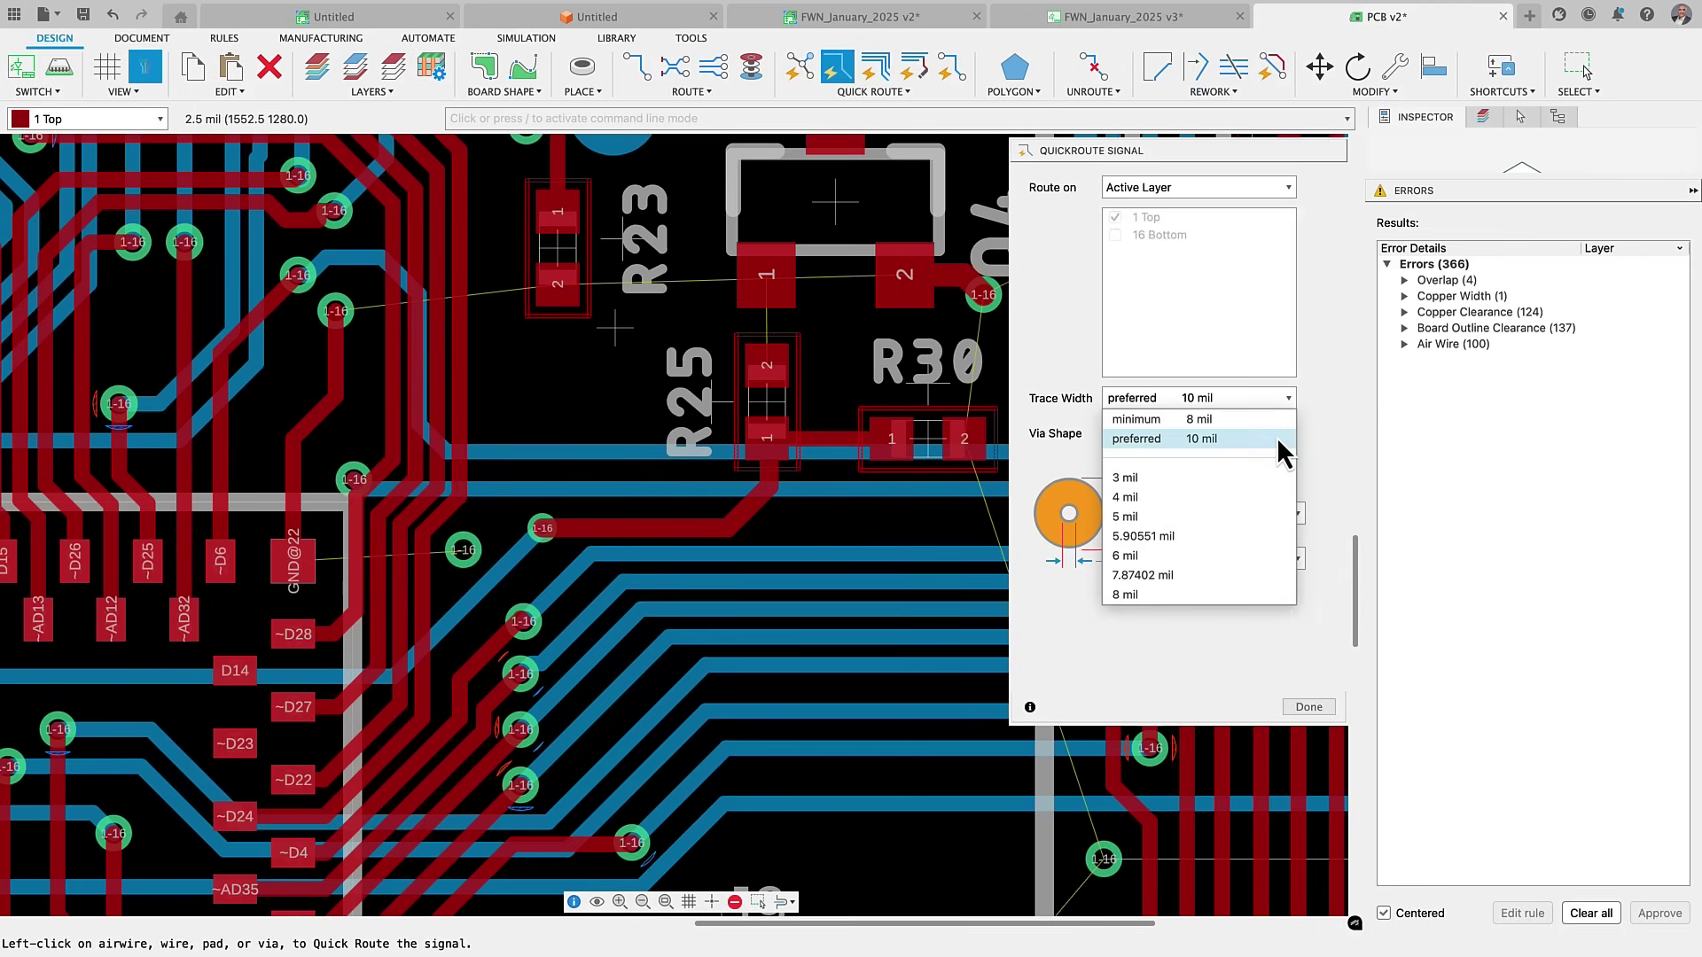
left_click(1176, 438)
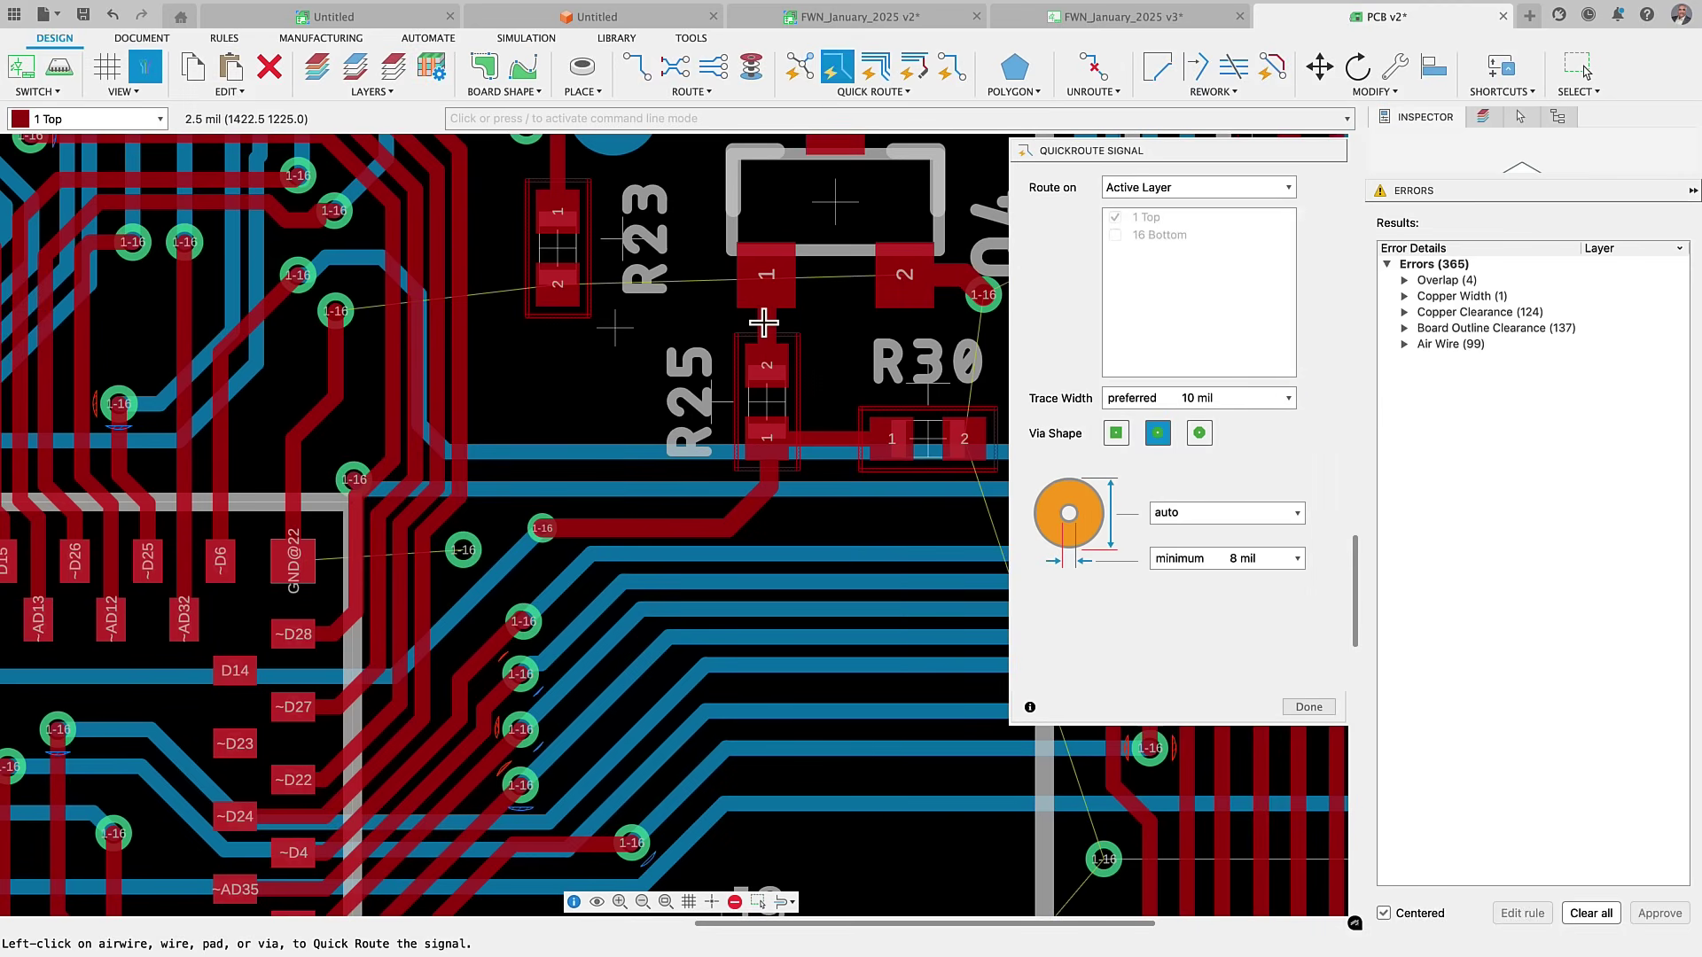
left_click(1303, 708)
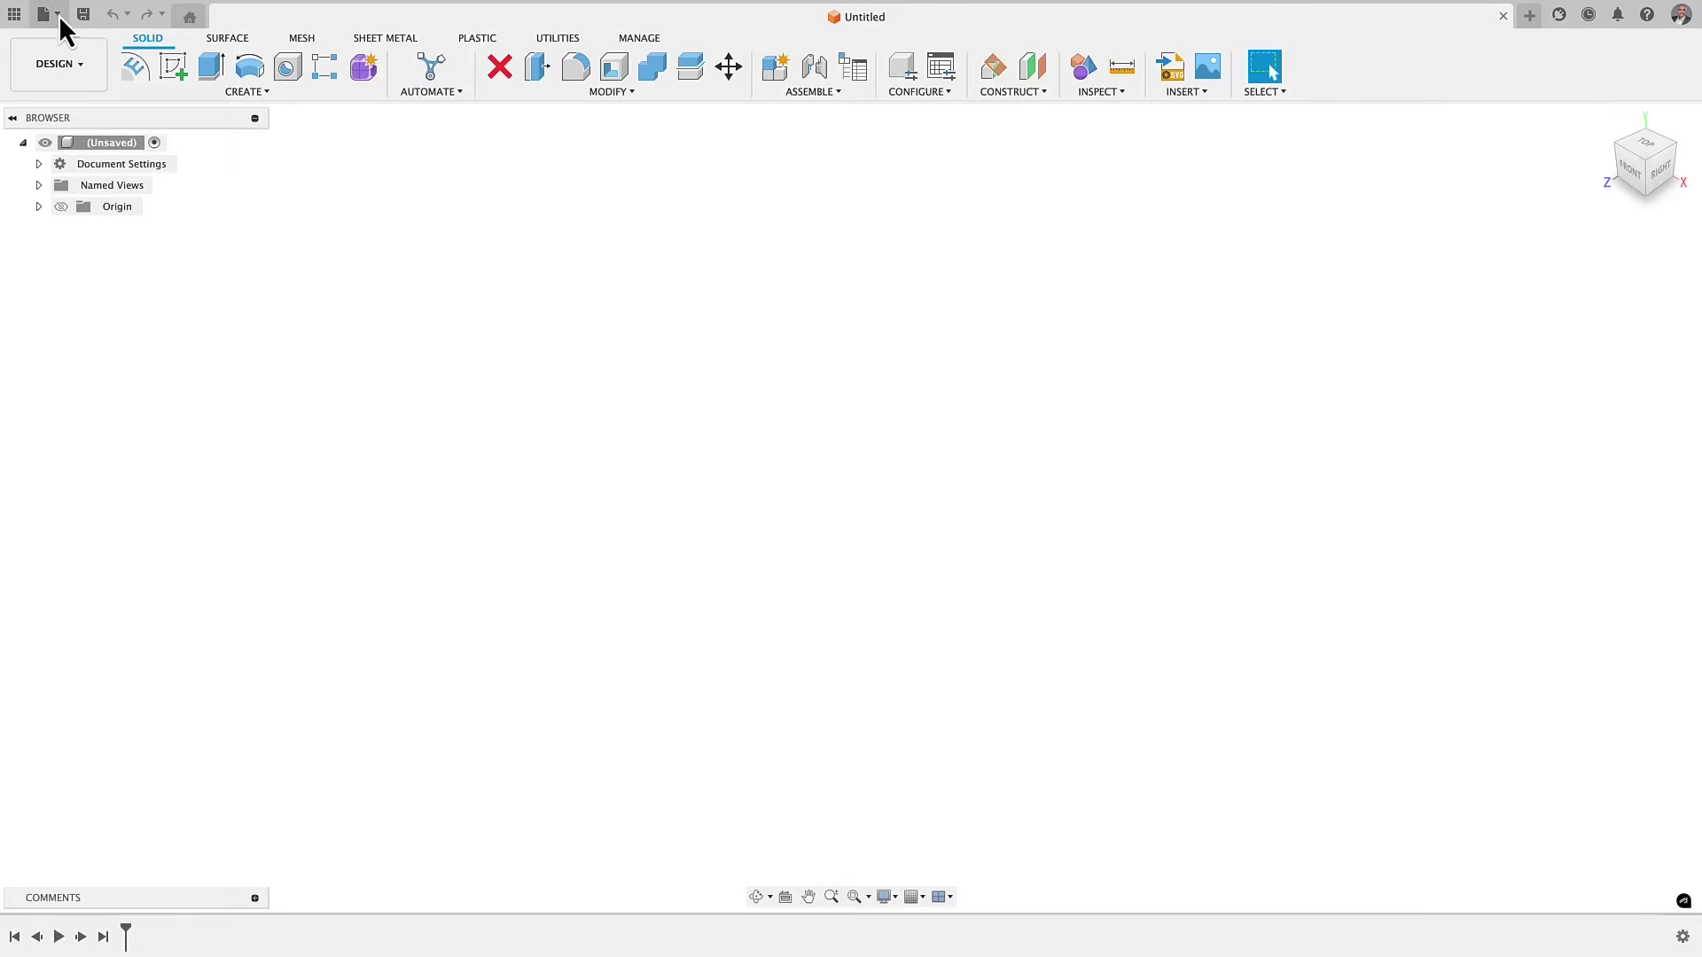
Create a new electronics design from the empty Untitled design document.
left_click(58, 14)
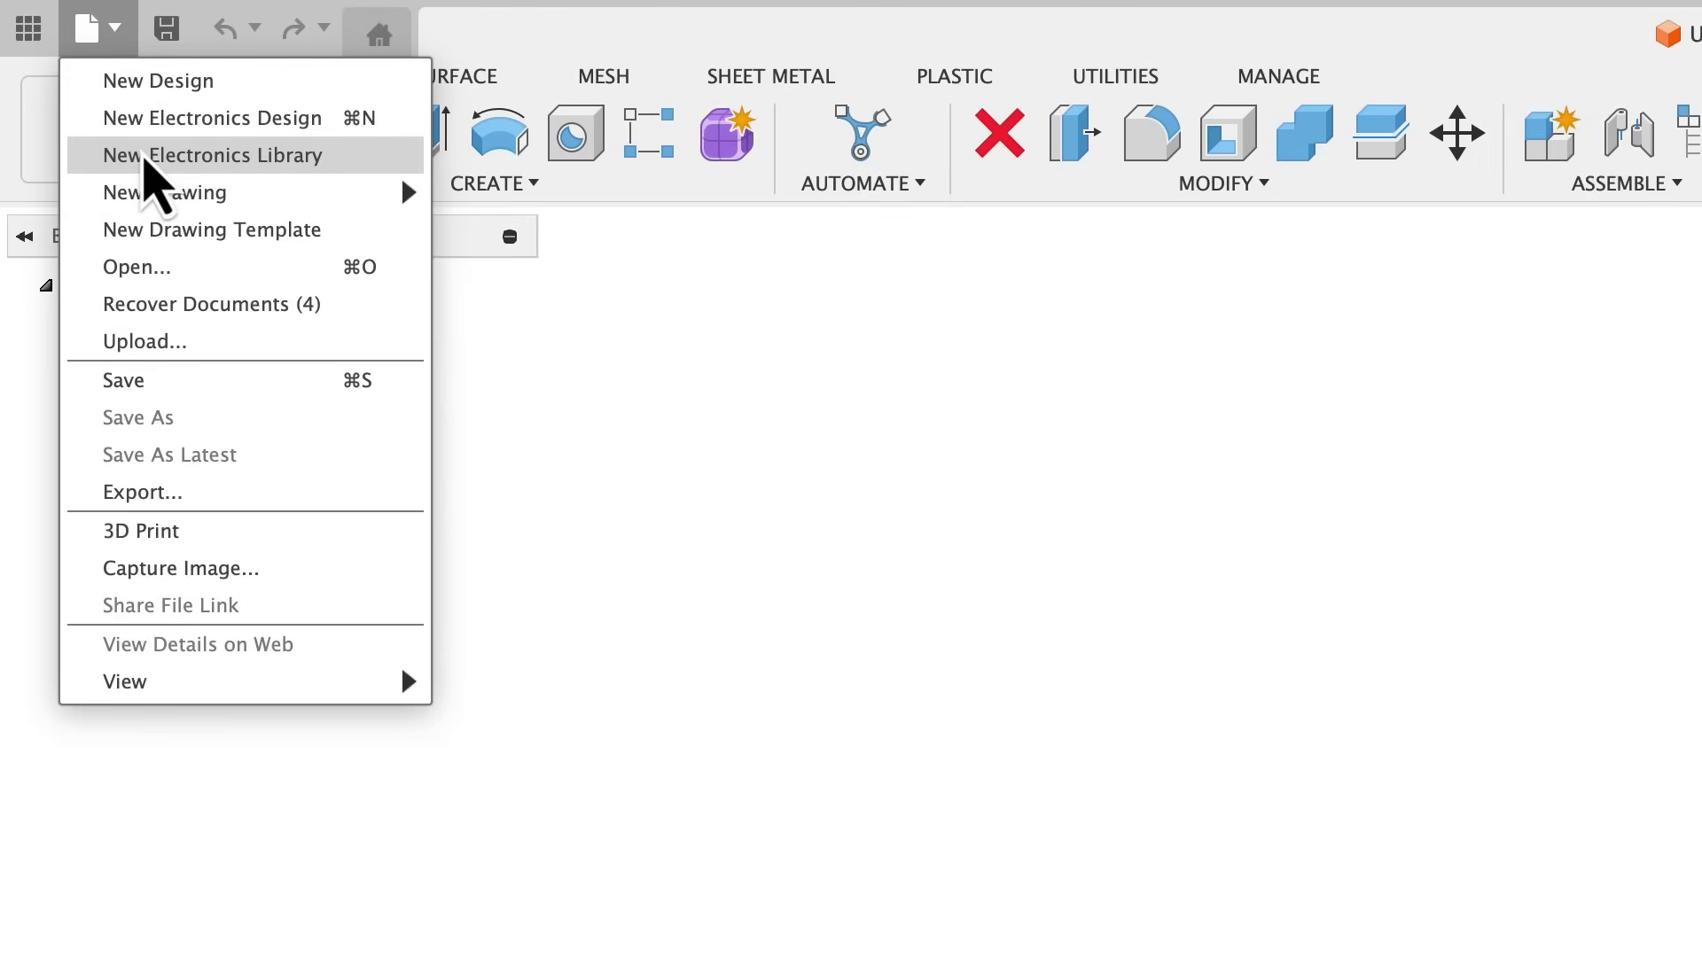
left_click(195, 160)
left_click(163, 163)
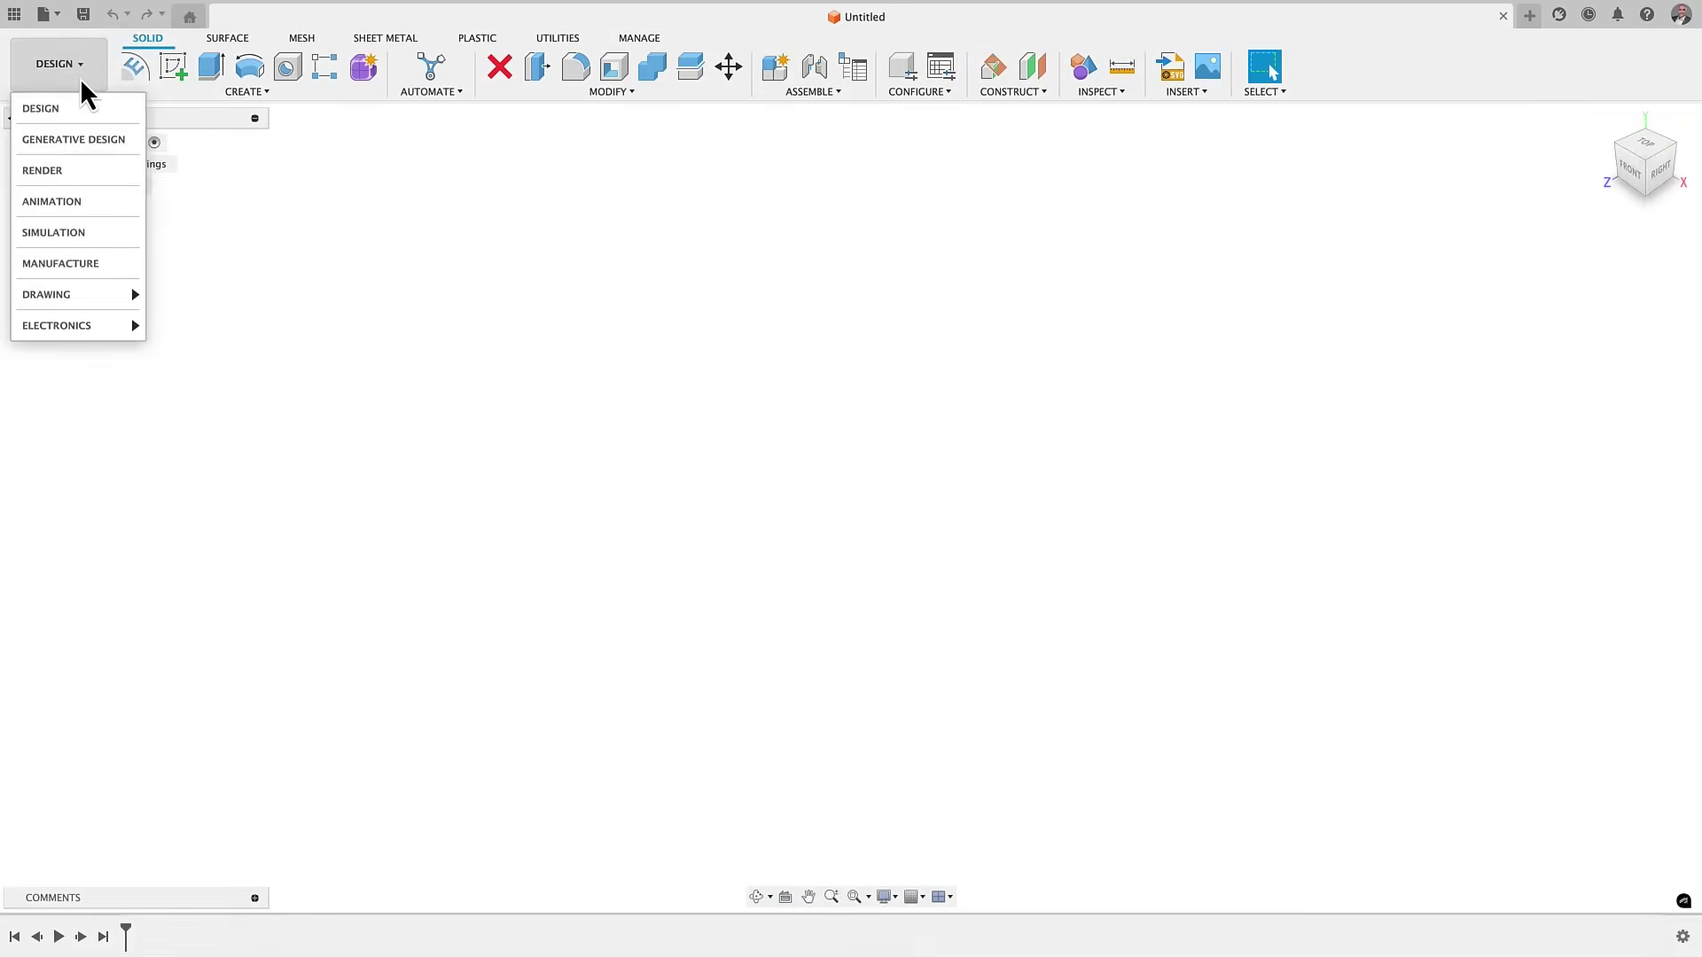
mouse_move(91, 327)
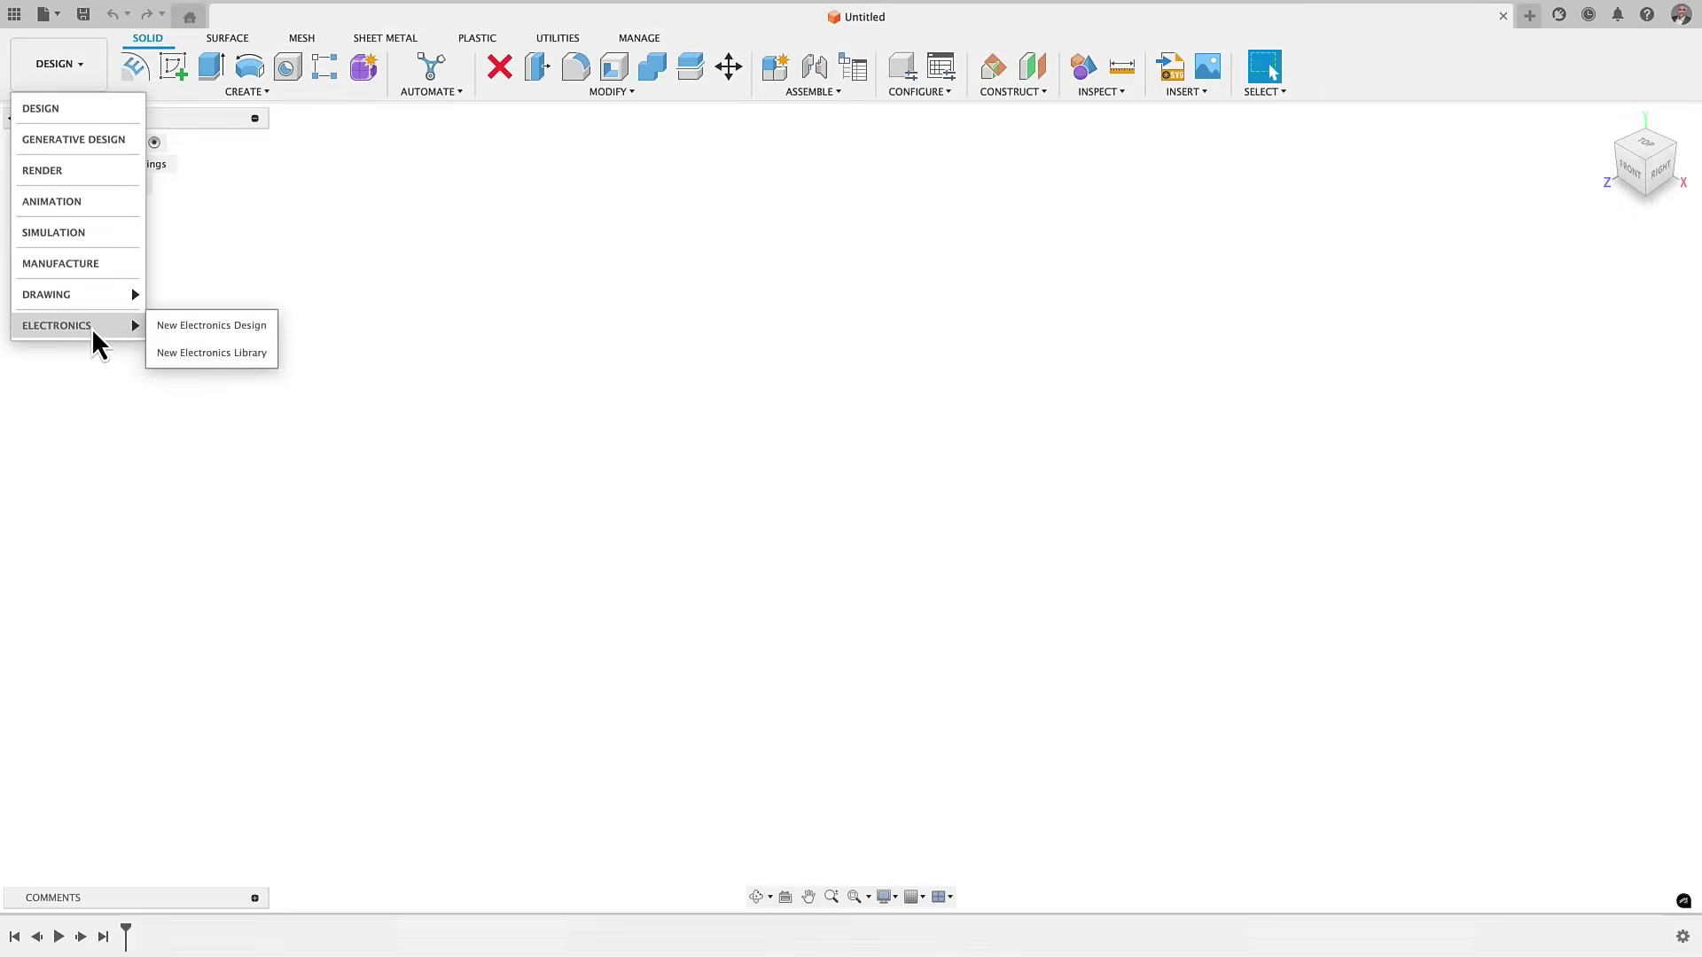
left_click(174, 335)
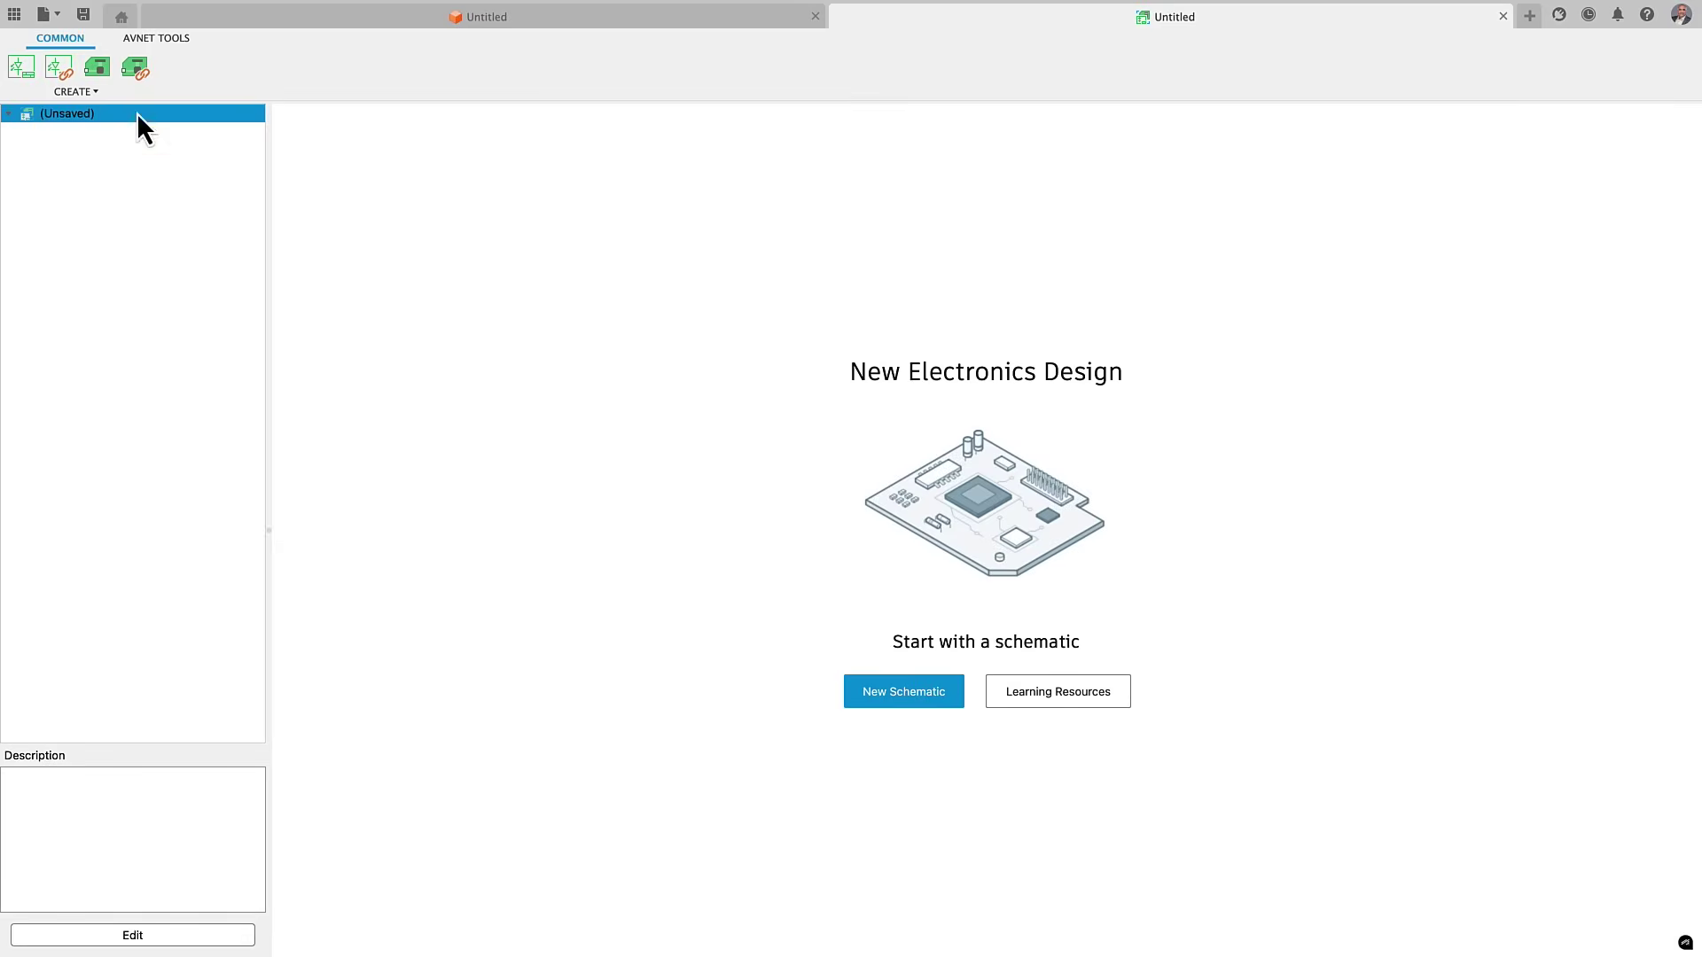
Review the electronics starting options on the My Fusion home page and return to the new electronics design.
left_click(128, 25)
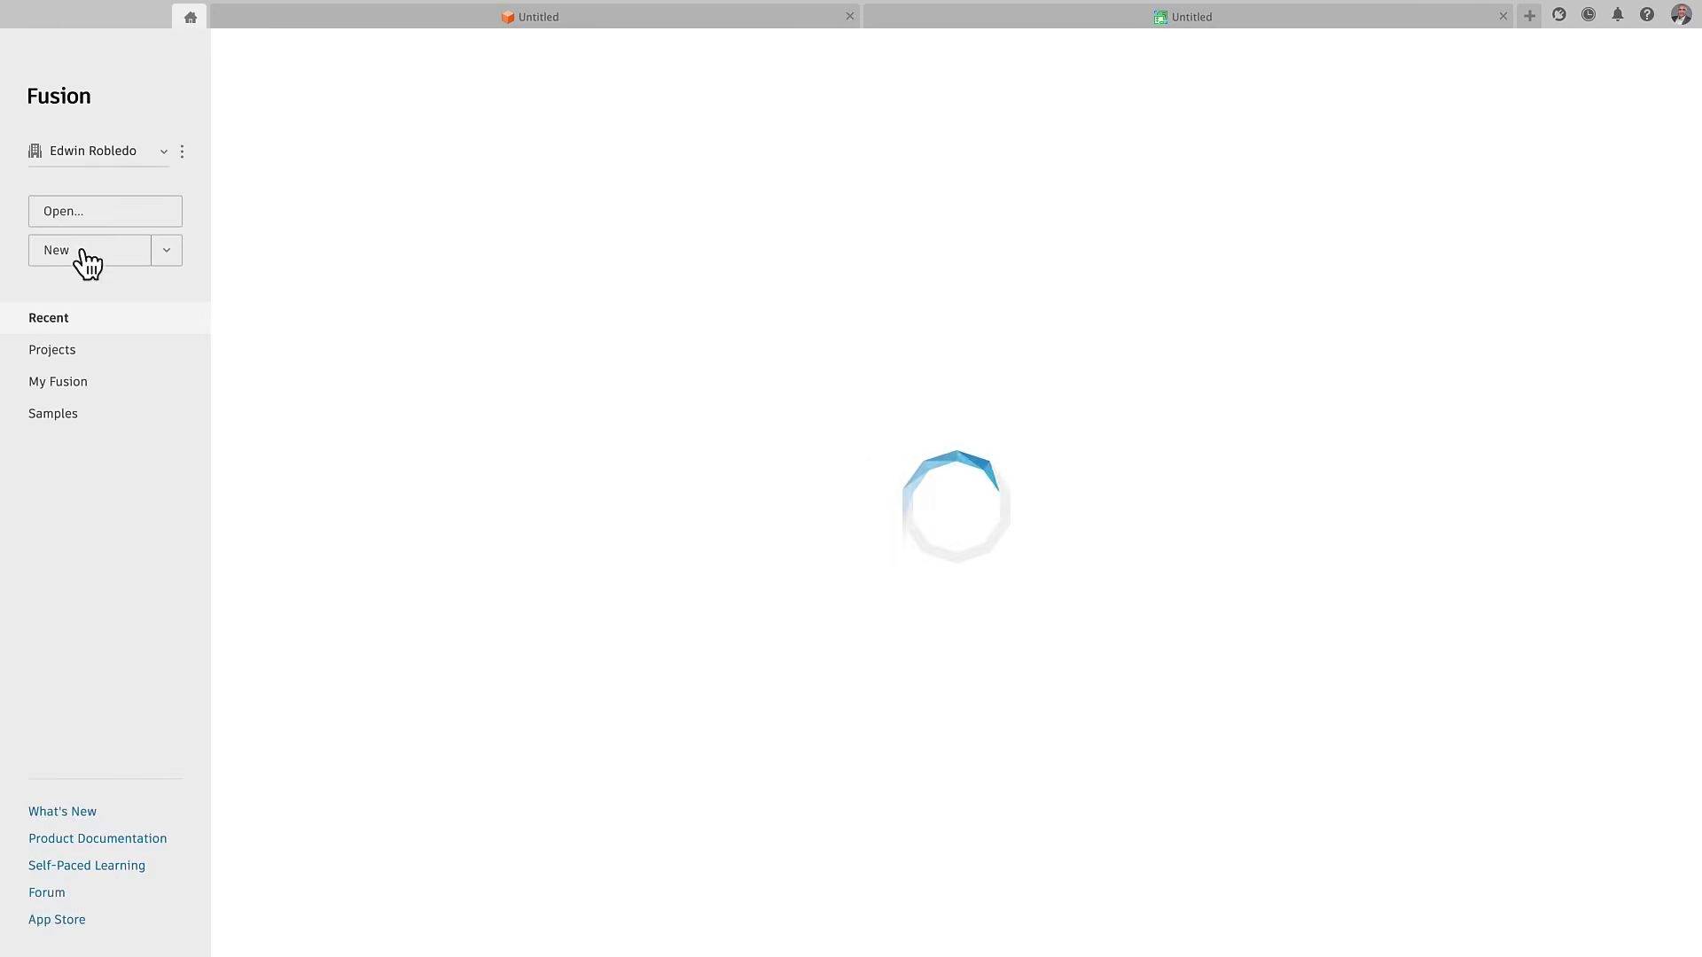
left_click(58, 395)
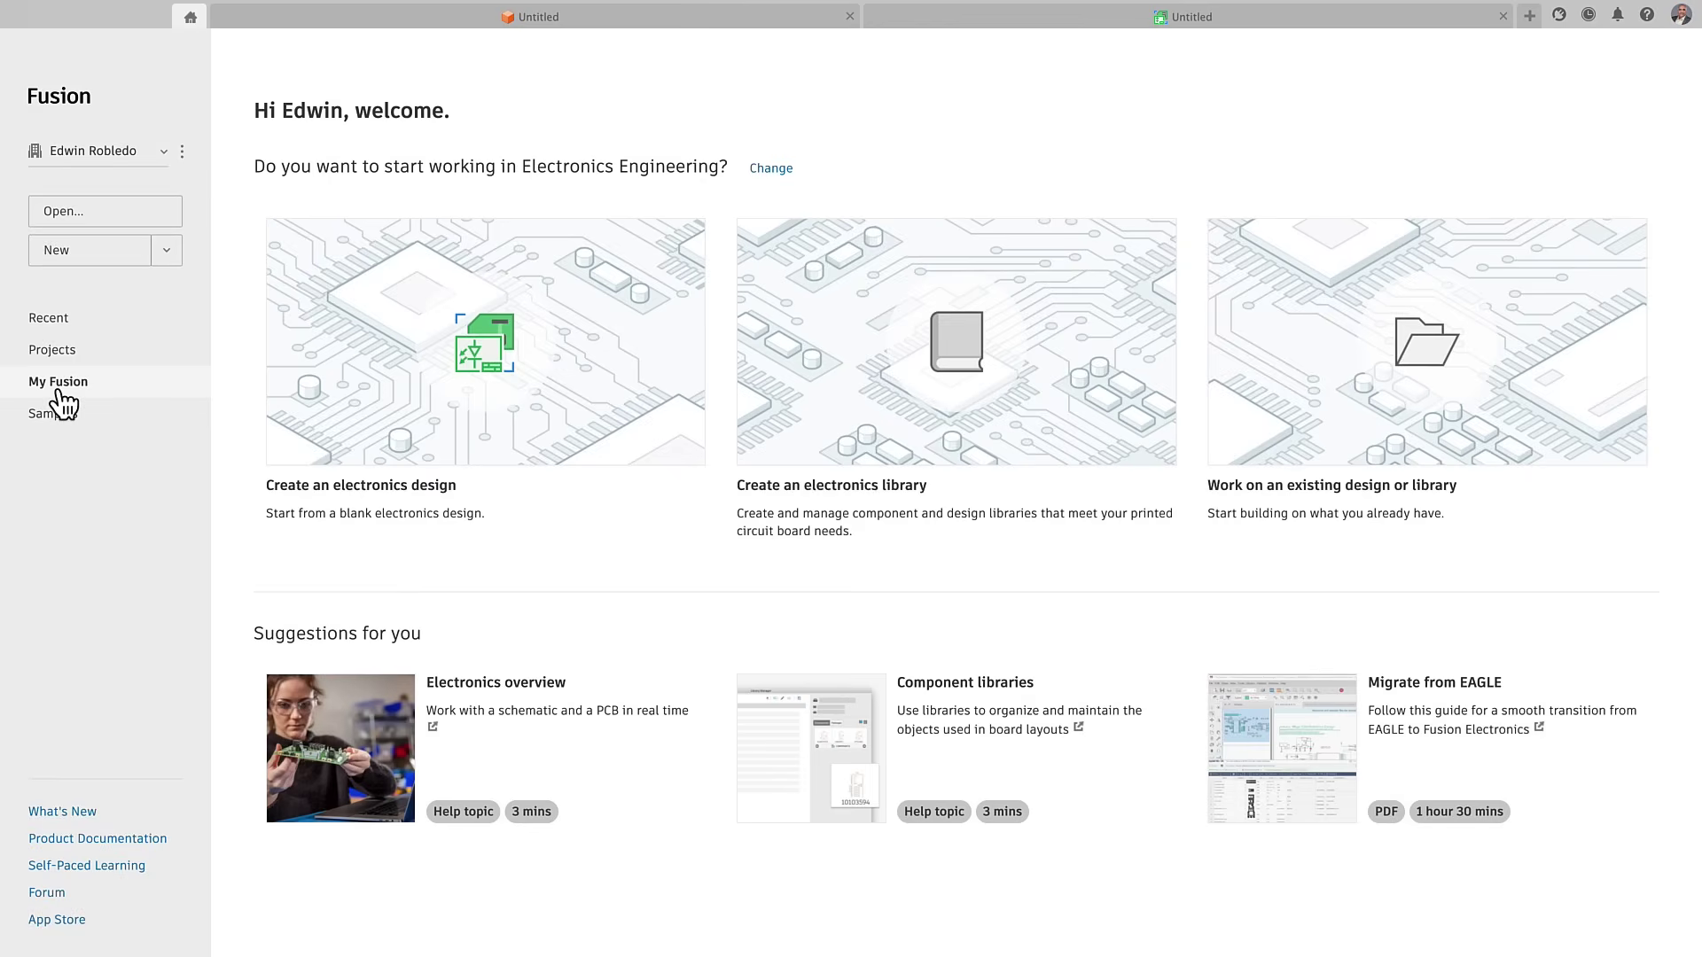
left_click(922, 16)
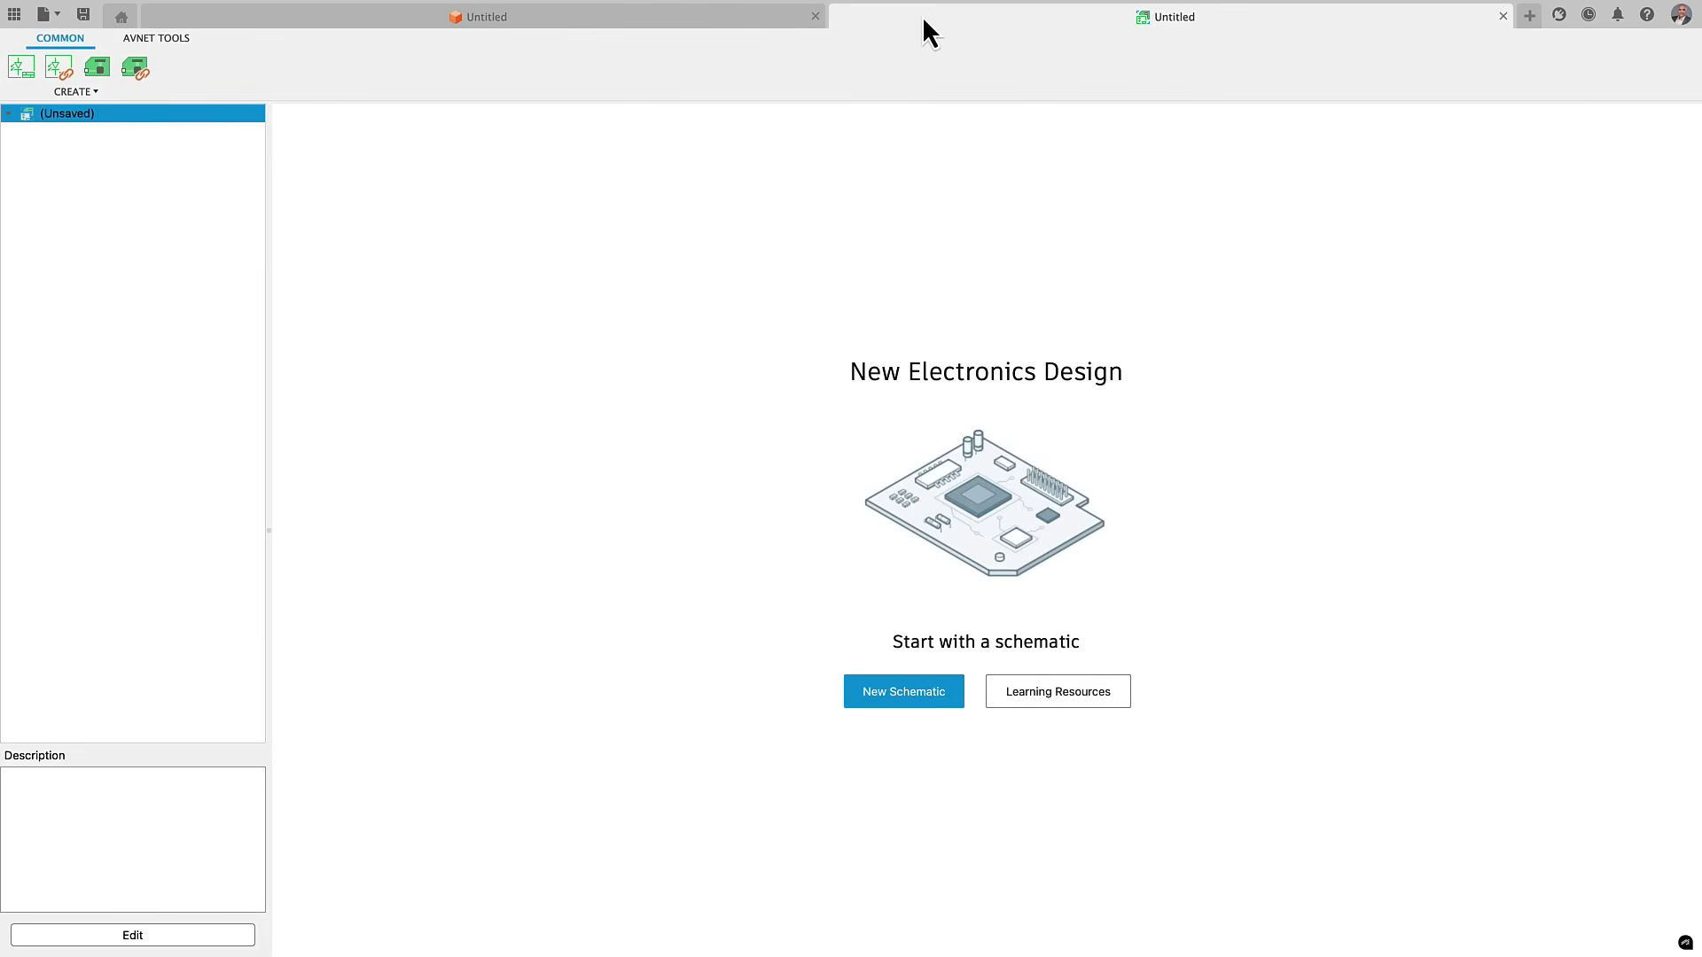
Create a new schematic and place the HDMI_Splitter electronic design from TechMarketing > HDMI Splitter > Version 2 at the sheet origin.
left_click(928, 692)
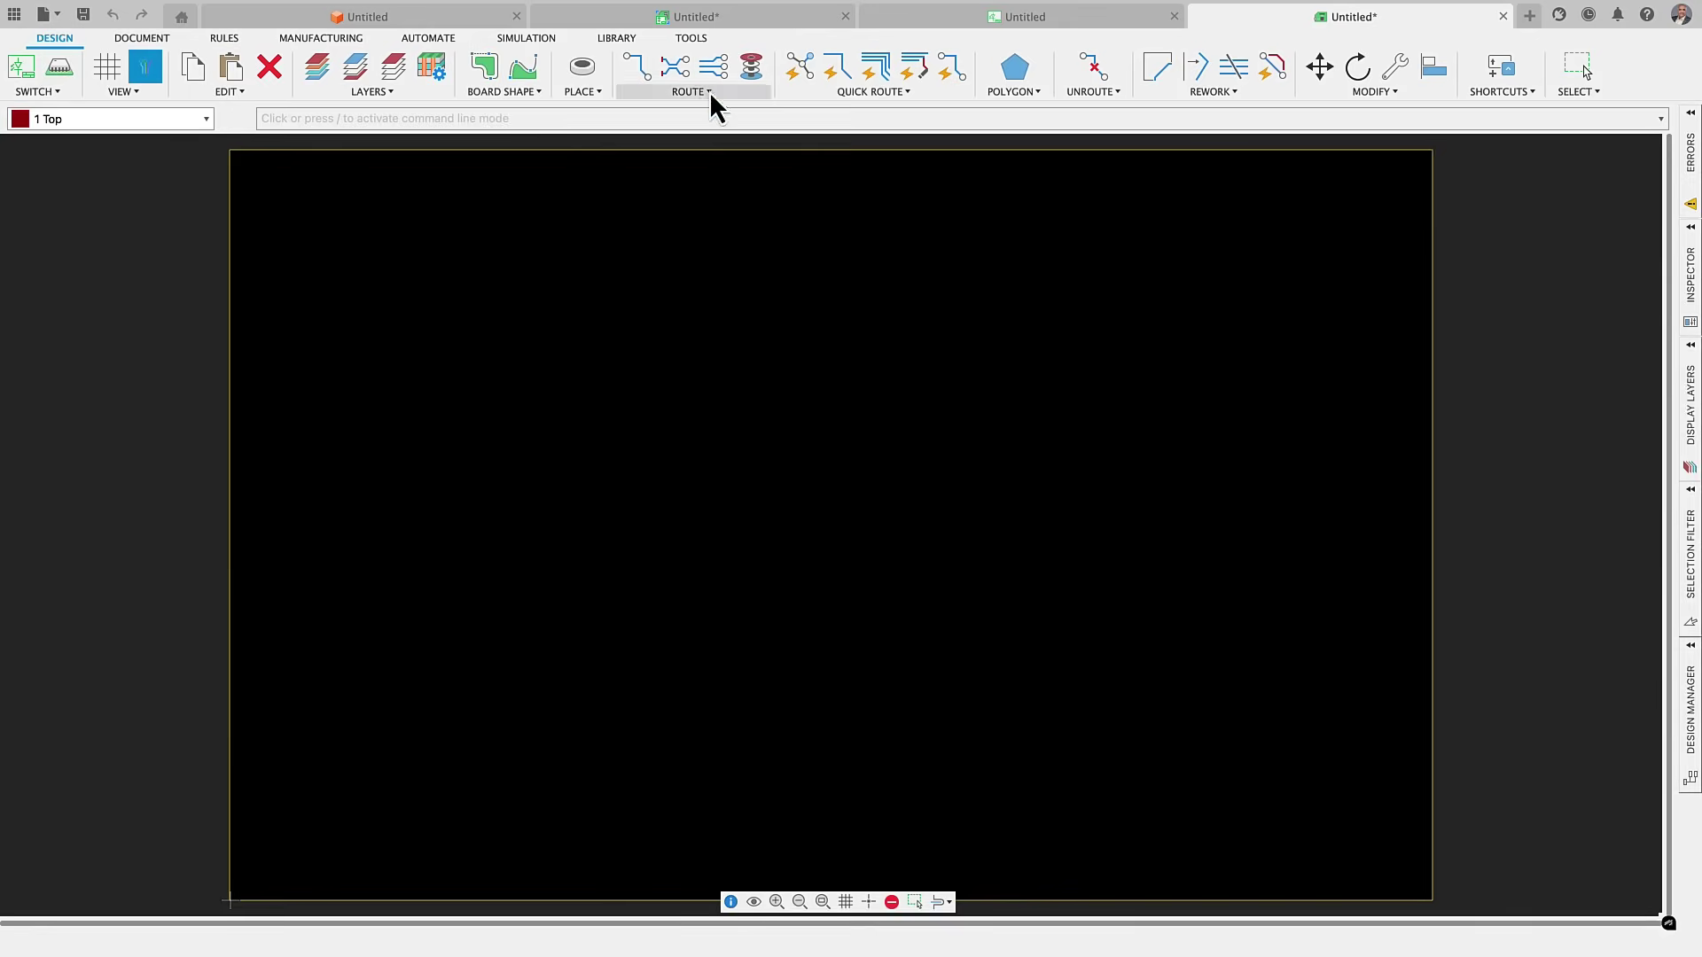
left_click(882, 24)
left_click(390, 96)
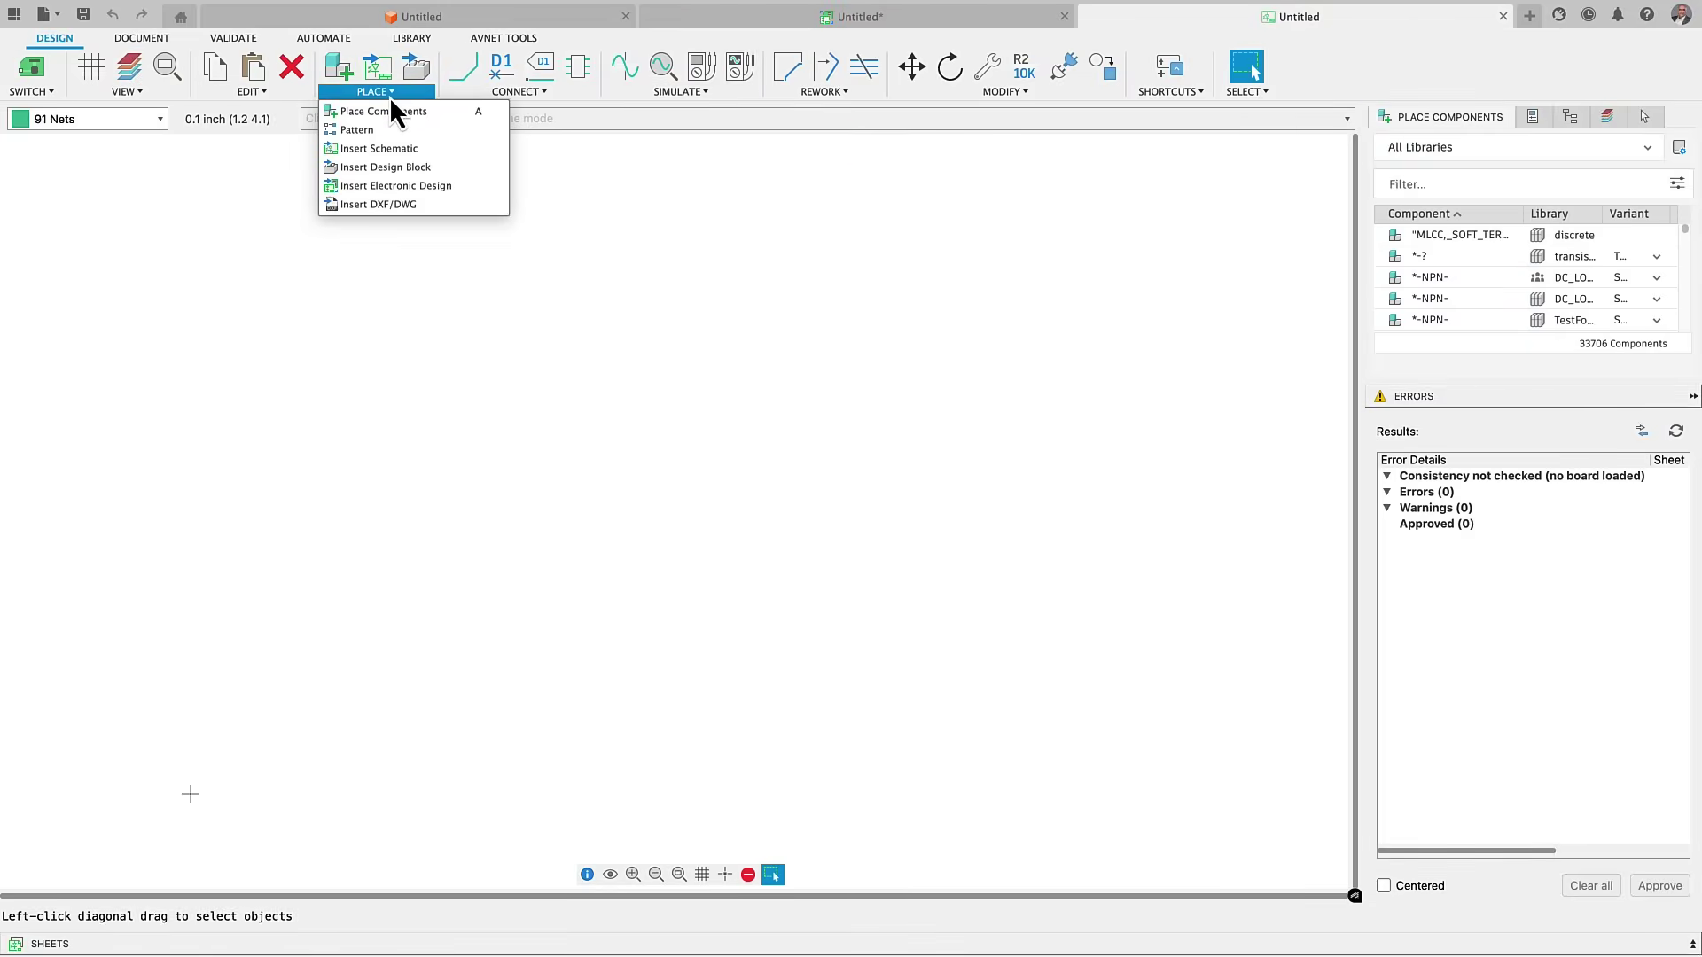
left_click(392, 186)
left_click(592, 479)
double_click(811, 425)
double_click(812, 448)
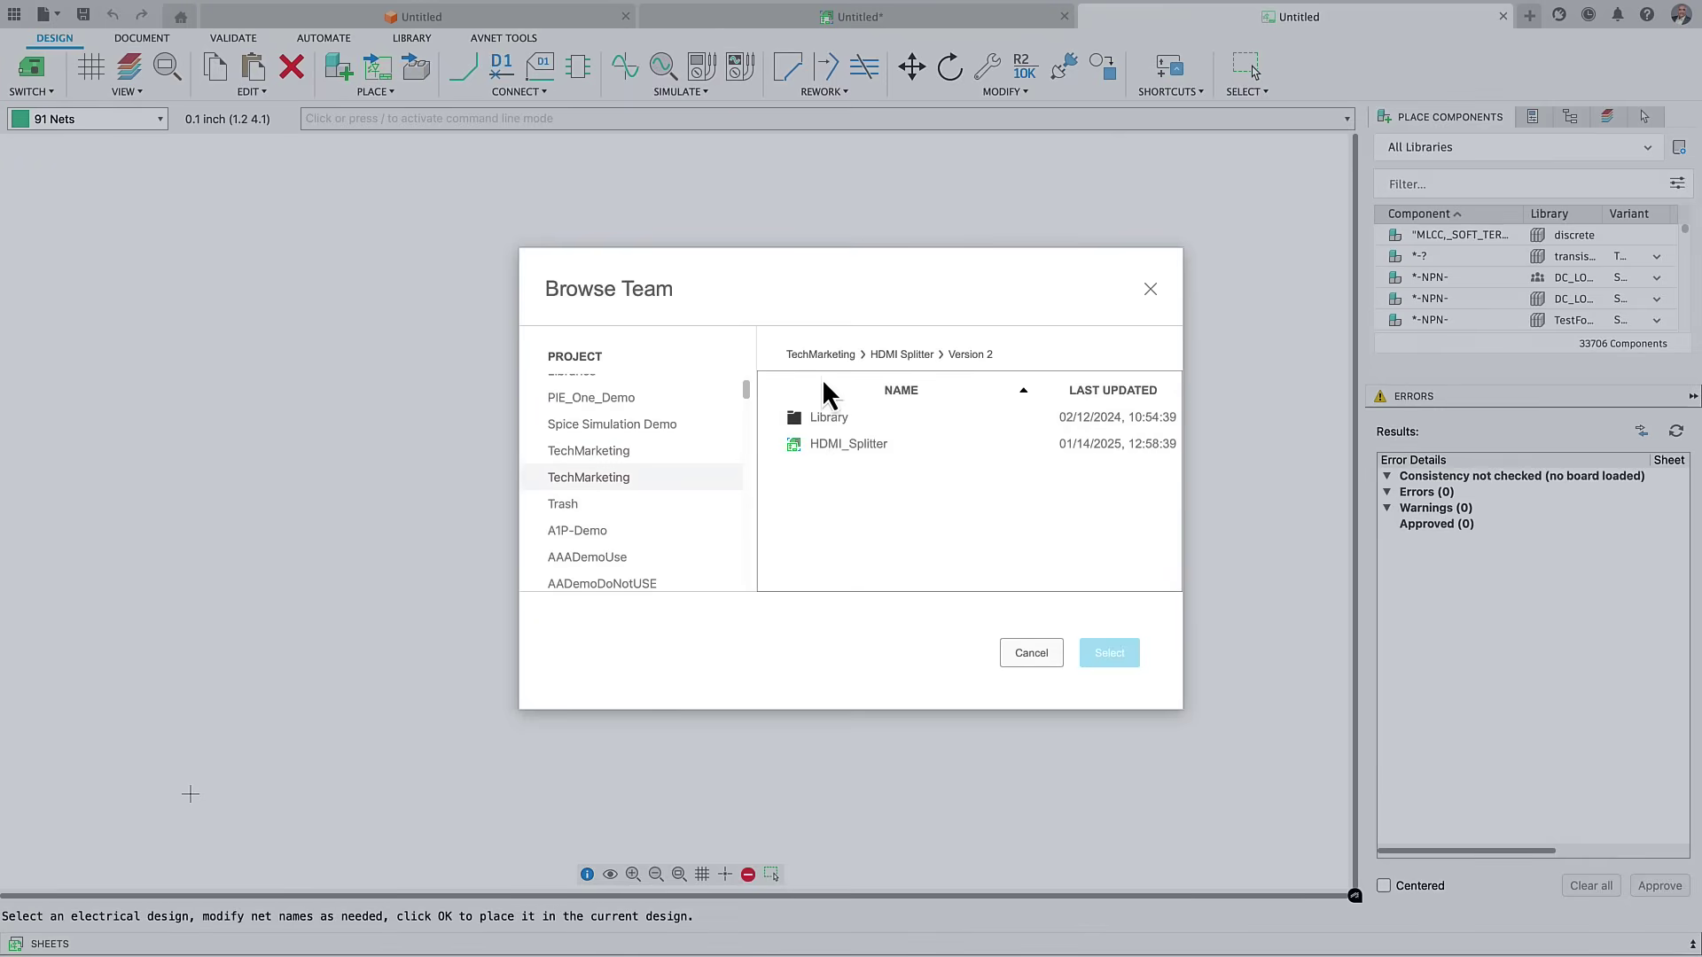
left_click(827, 447)
left_click(1129, 657)
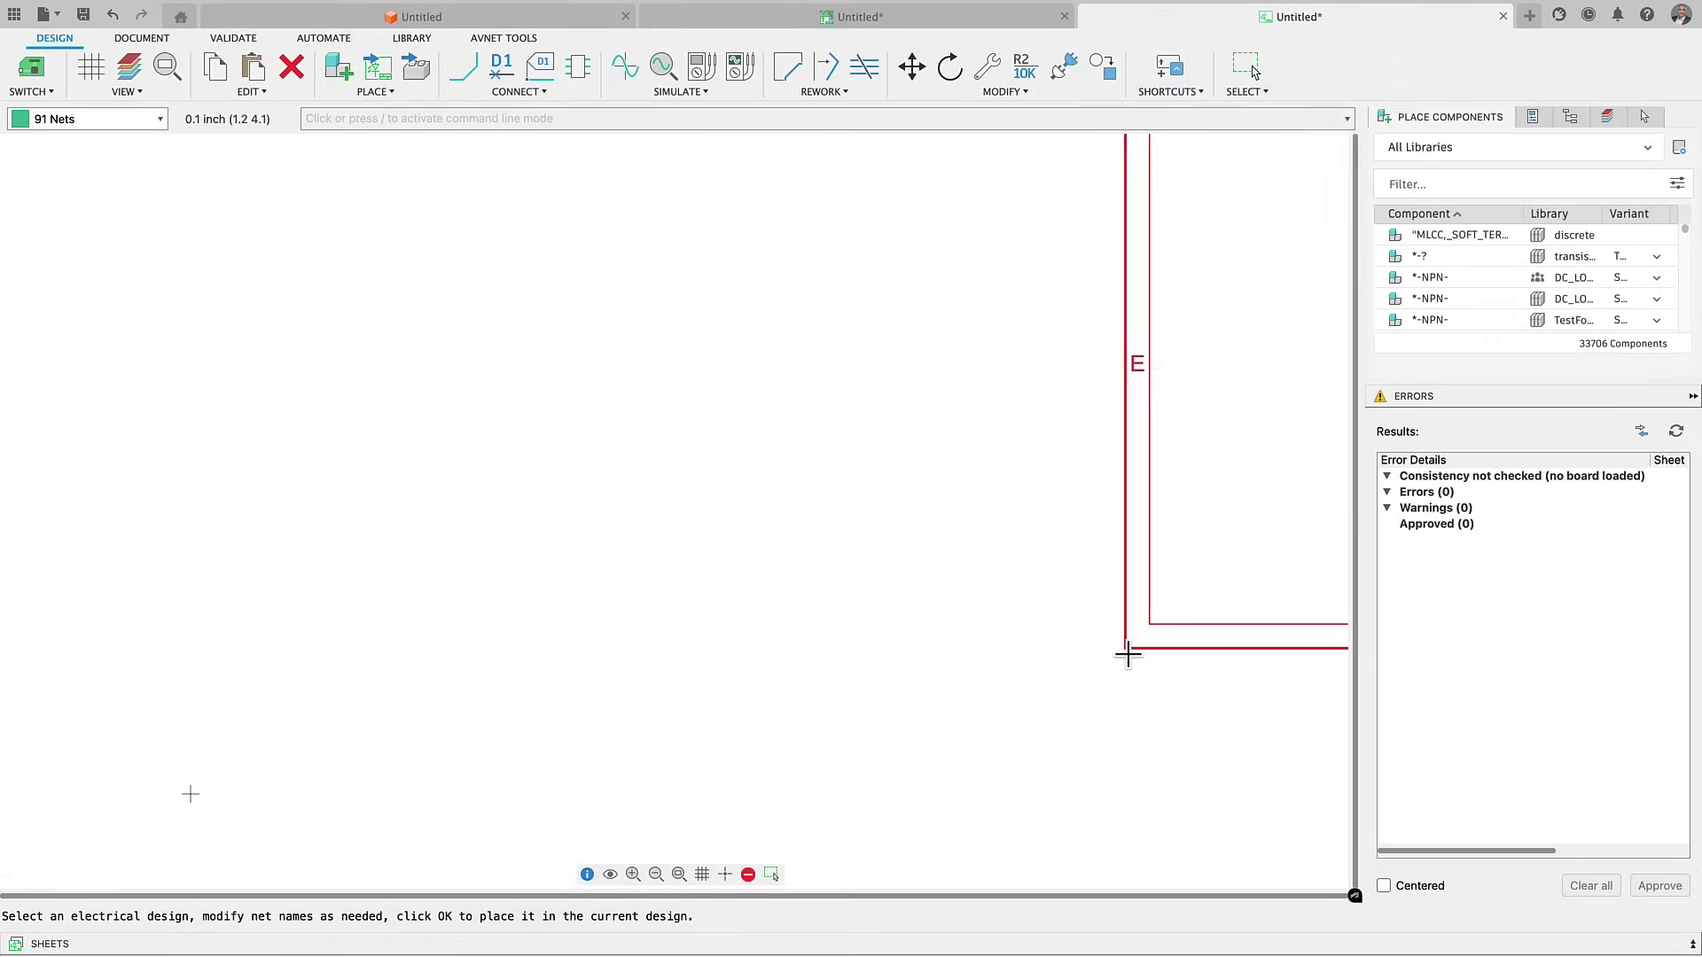
left_click(188, 794)
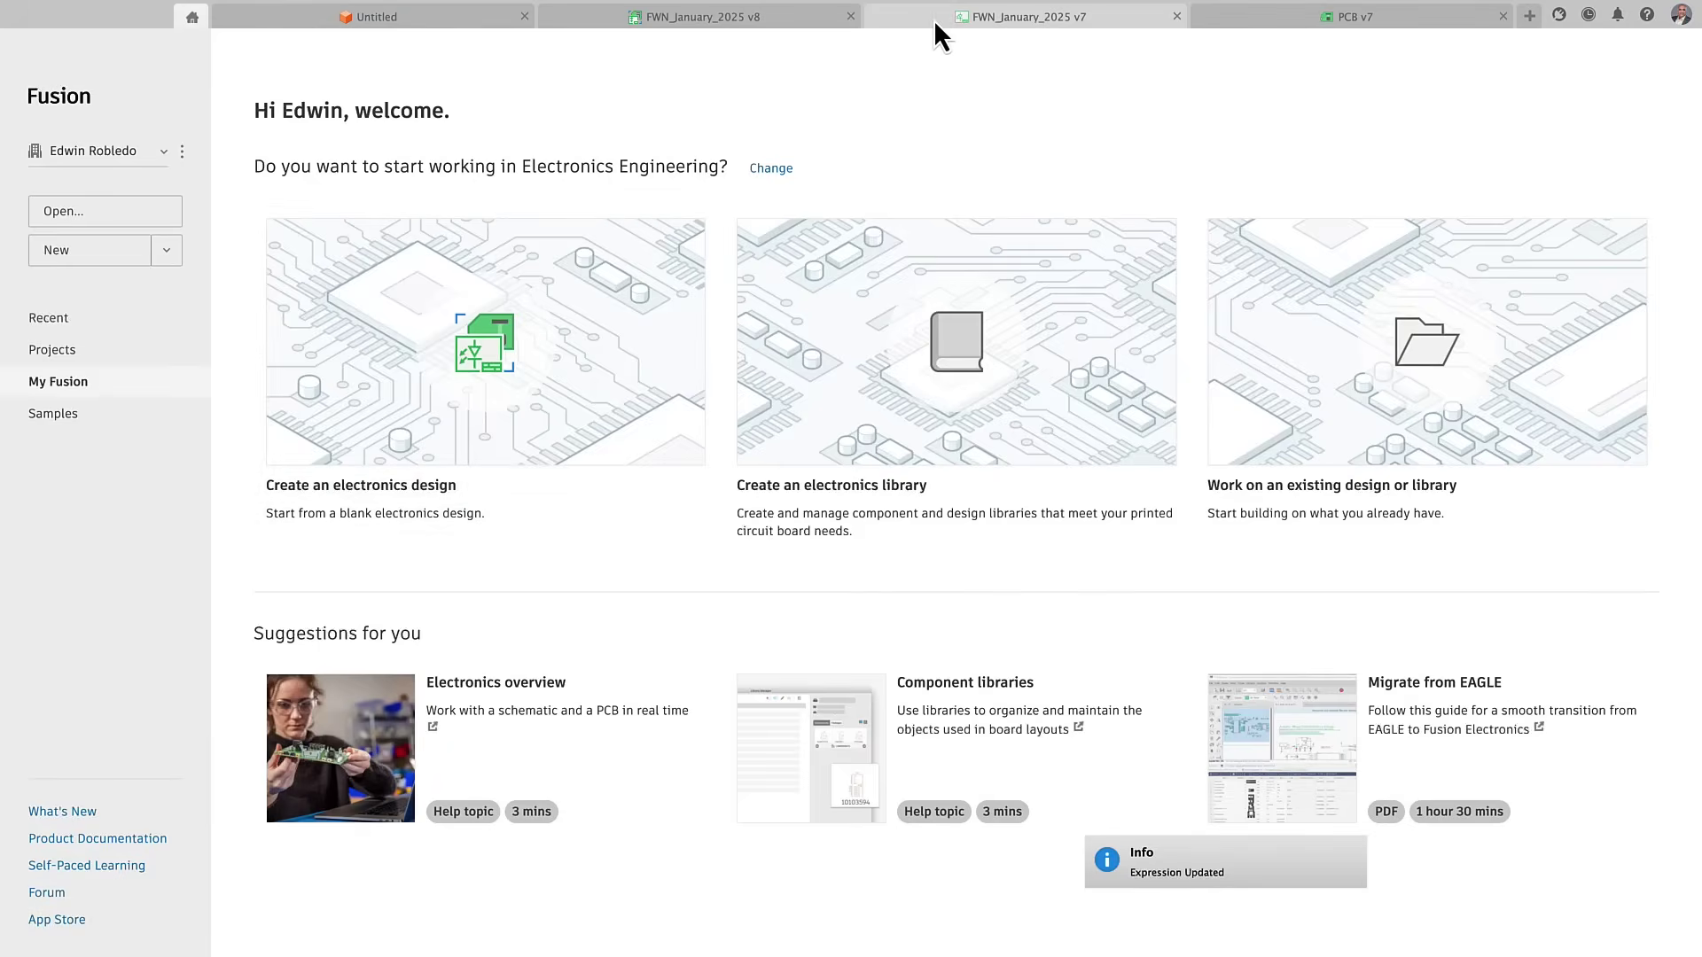
Switch to the FWN_January_2025 schematic and reset its panels to the default layout.
left_click(933, 20)
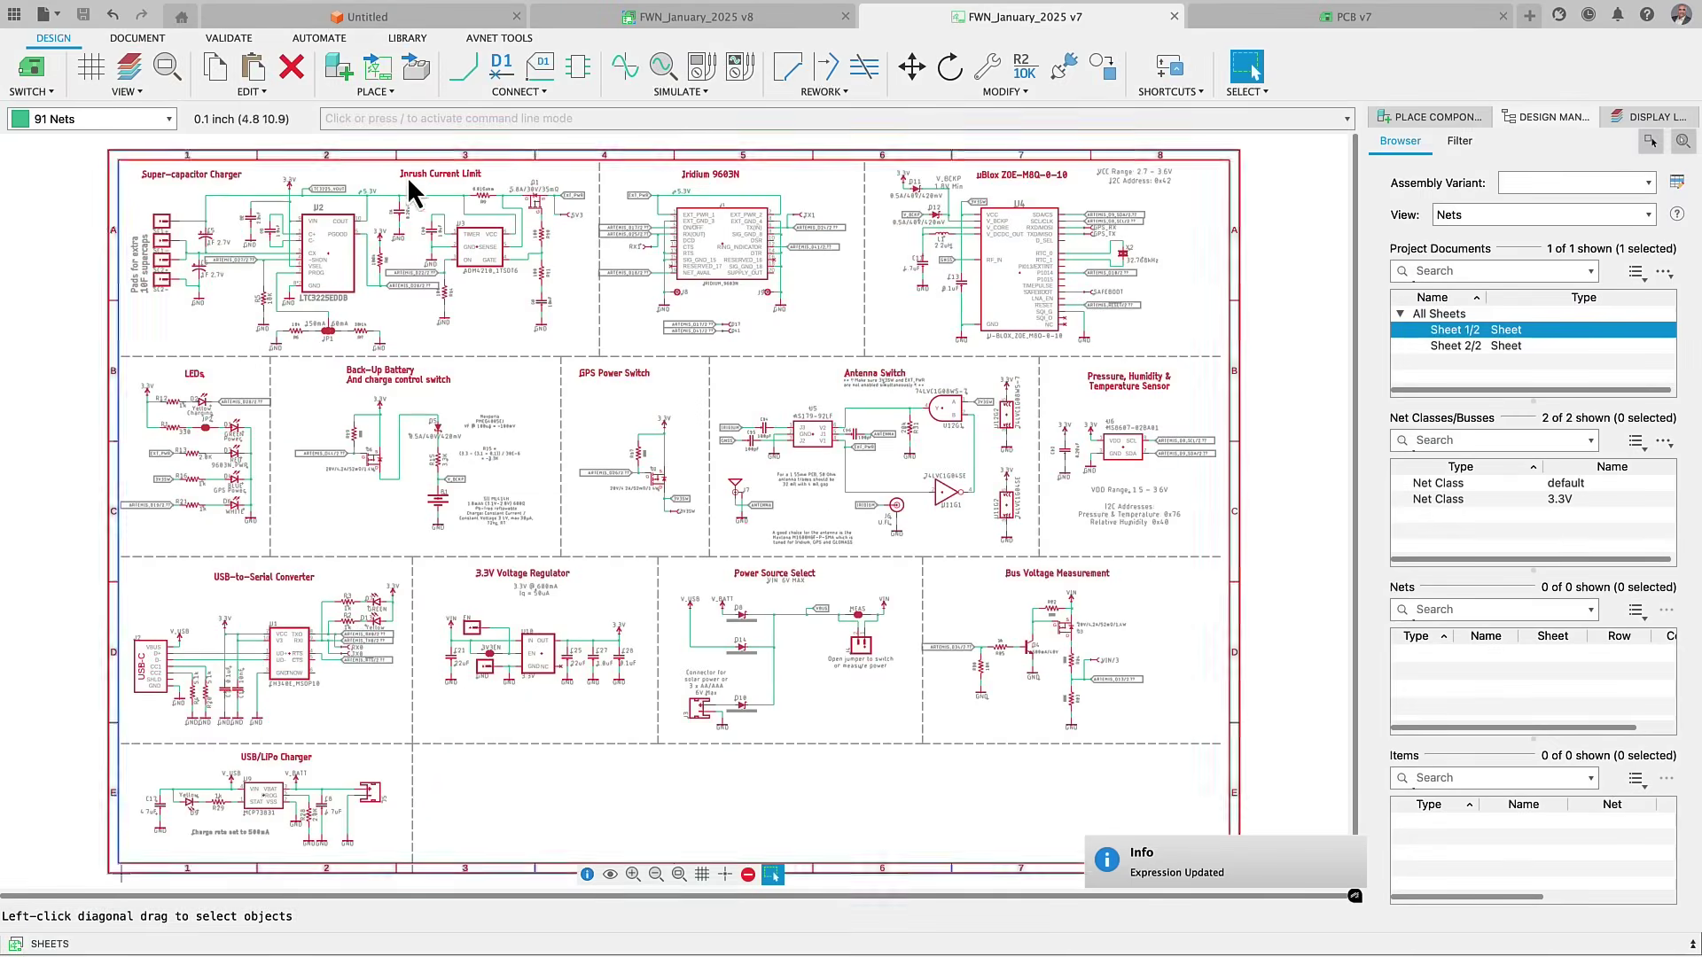
left_click(57, 15)
mouse_move(88, 310)
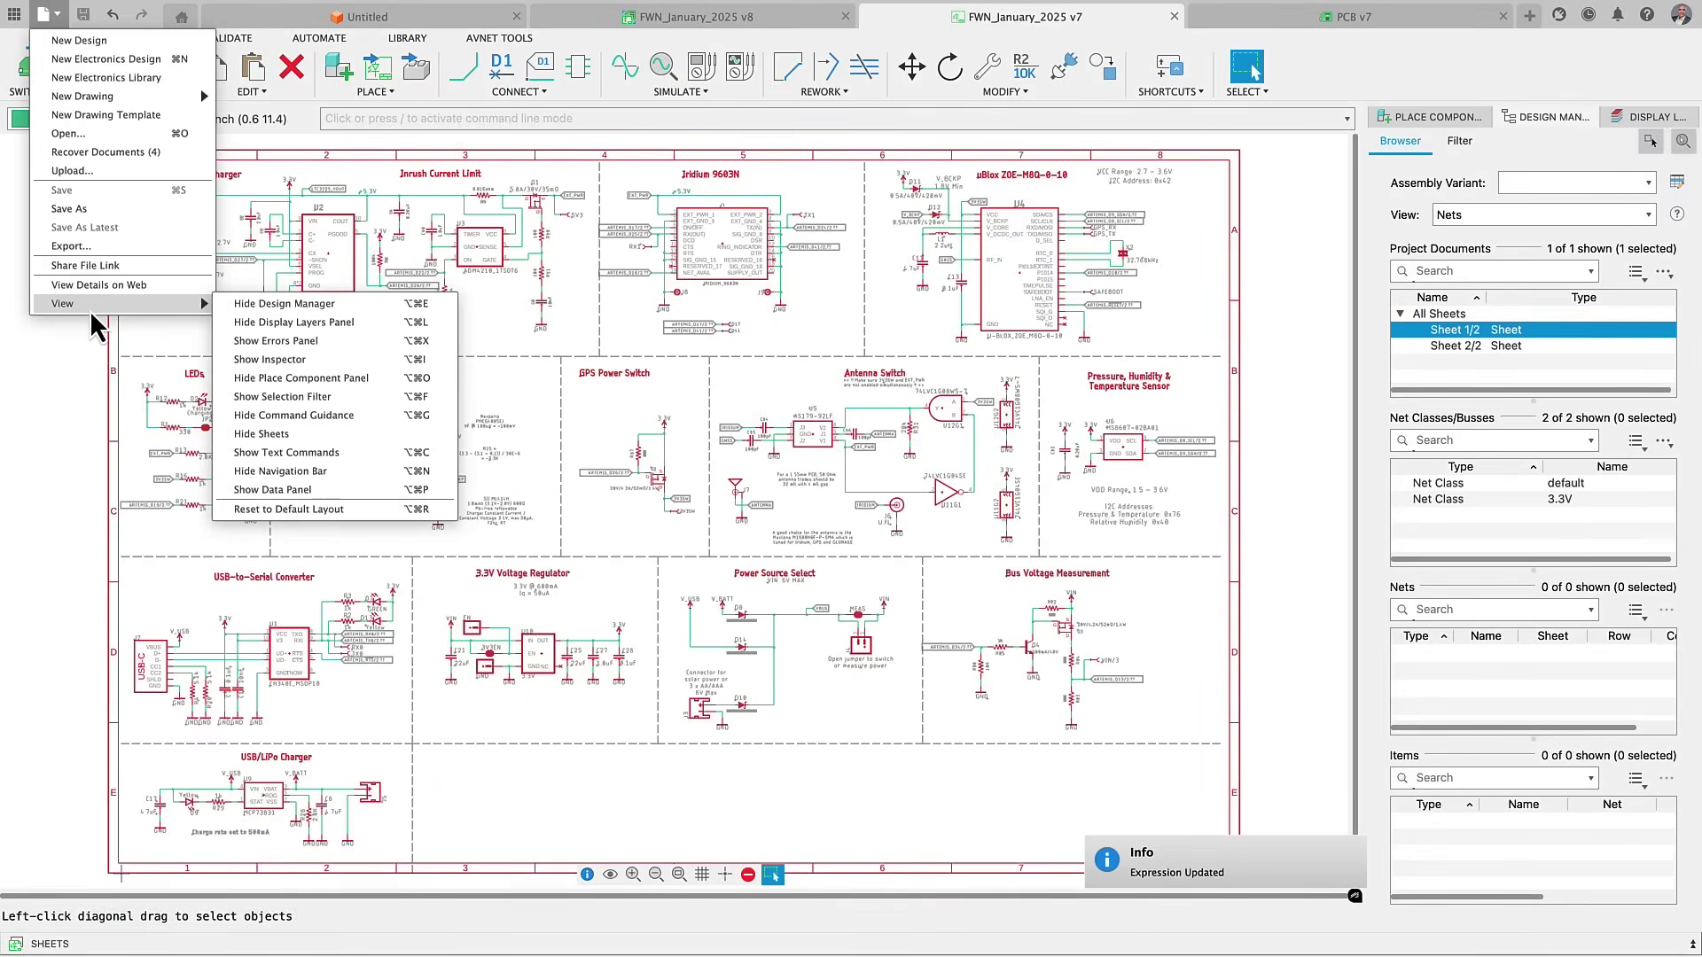
left_click(294, 511)
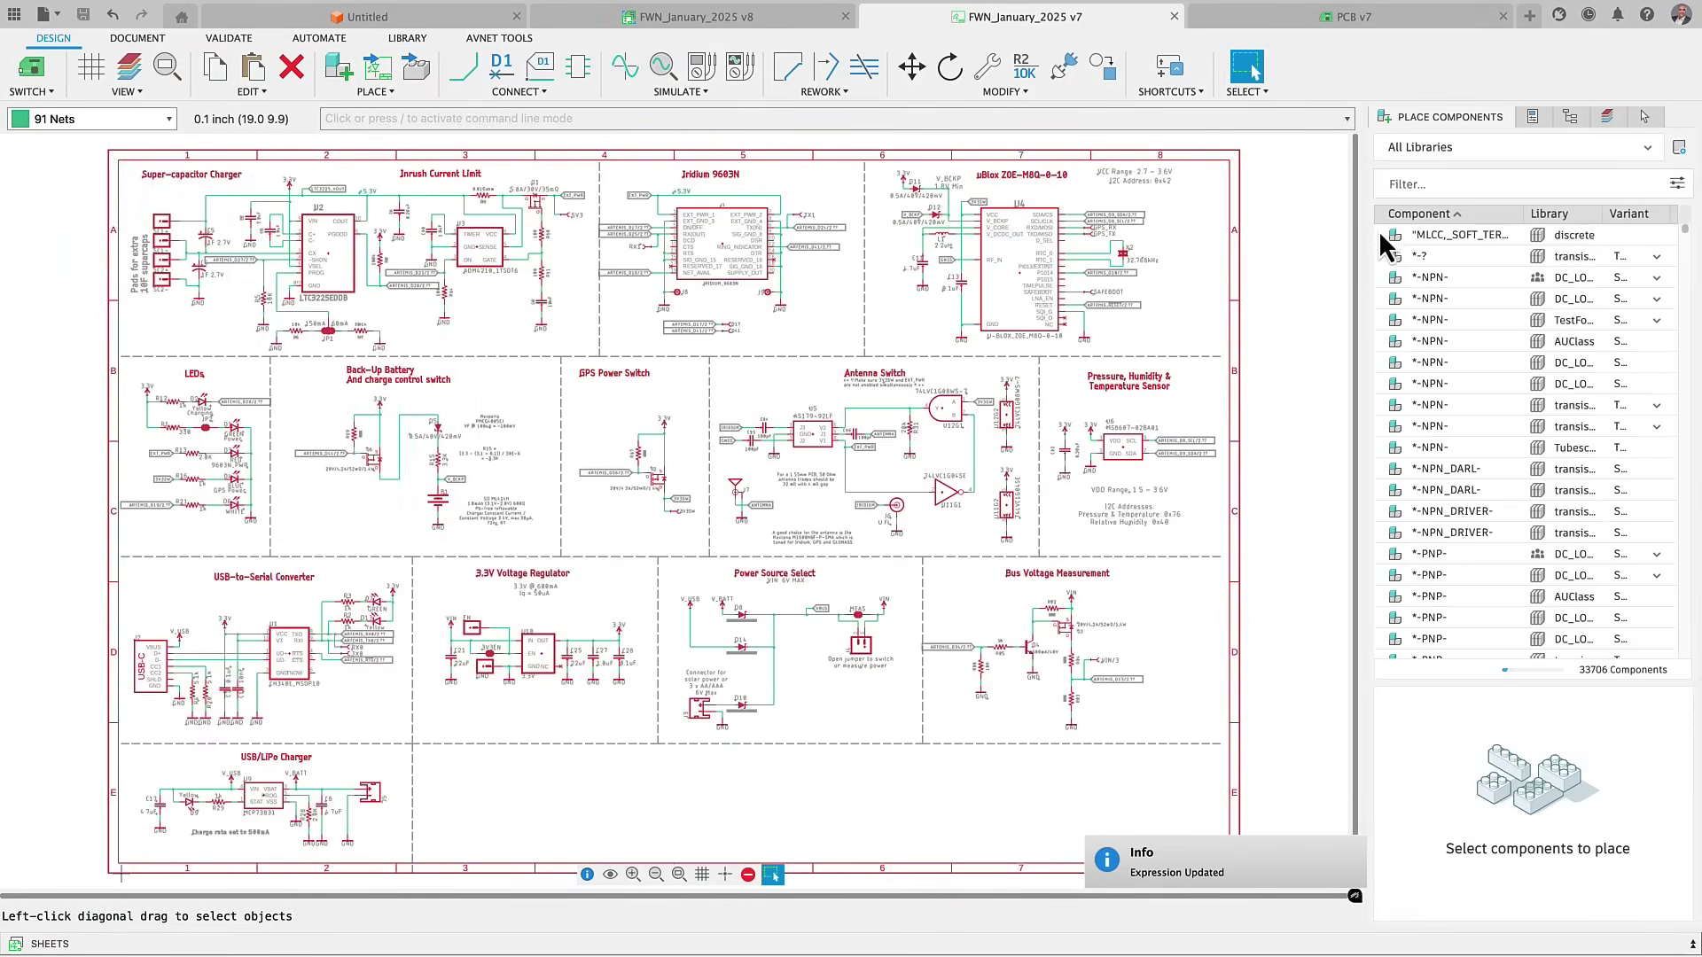
List the schematic's components in the Design Manager and locate resistor R1 and LED D1 on the sheet.
left_click(1534, 119)
left_click(1528, 121)
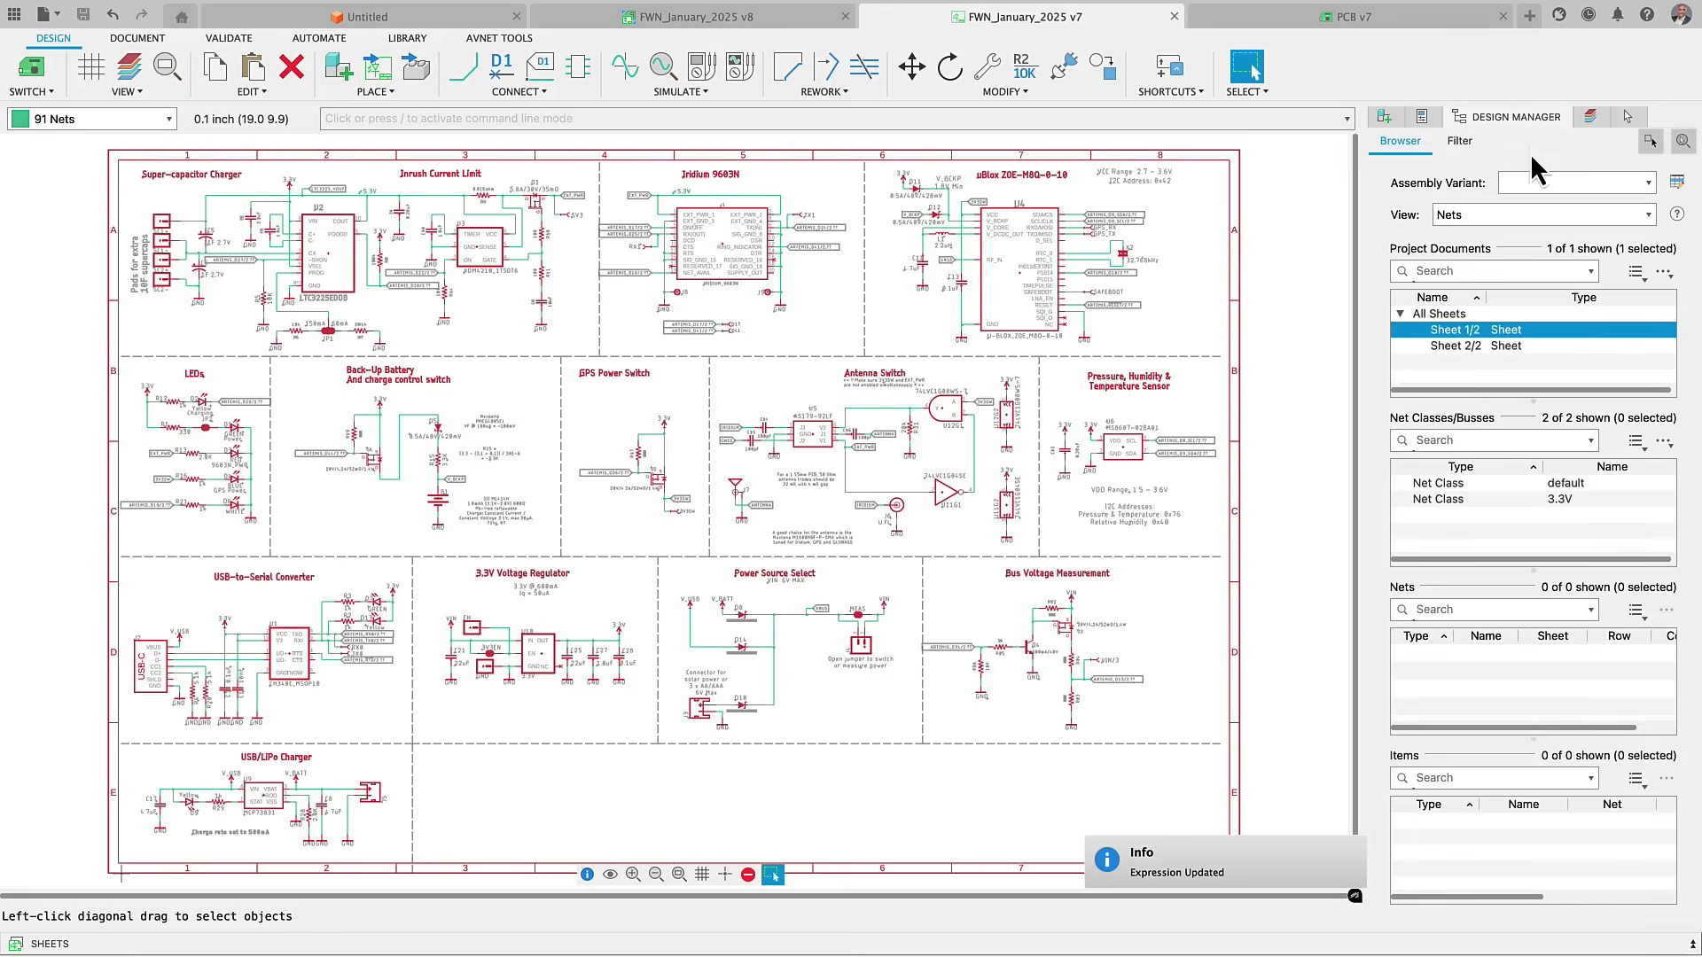
left_click(1647, 214)
left_click(1485, 196)
left_click(1492, 541)
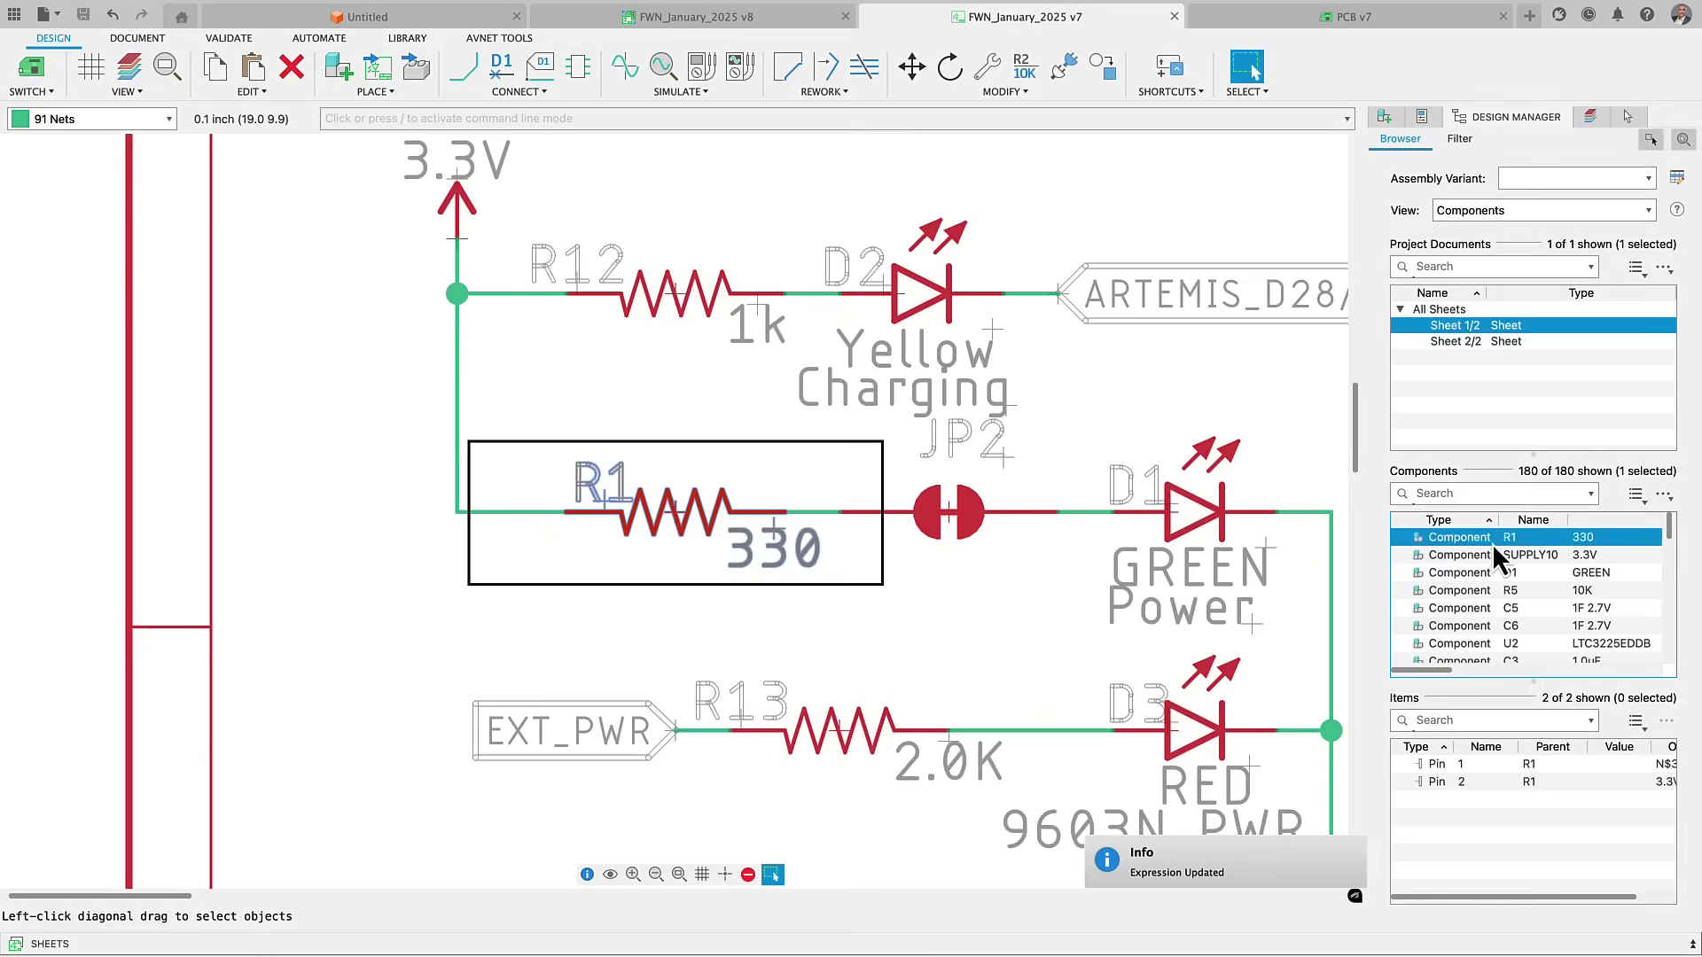
left_click(1483, 574)
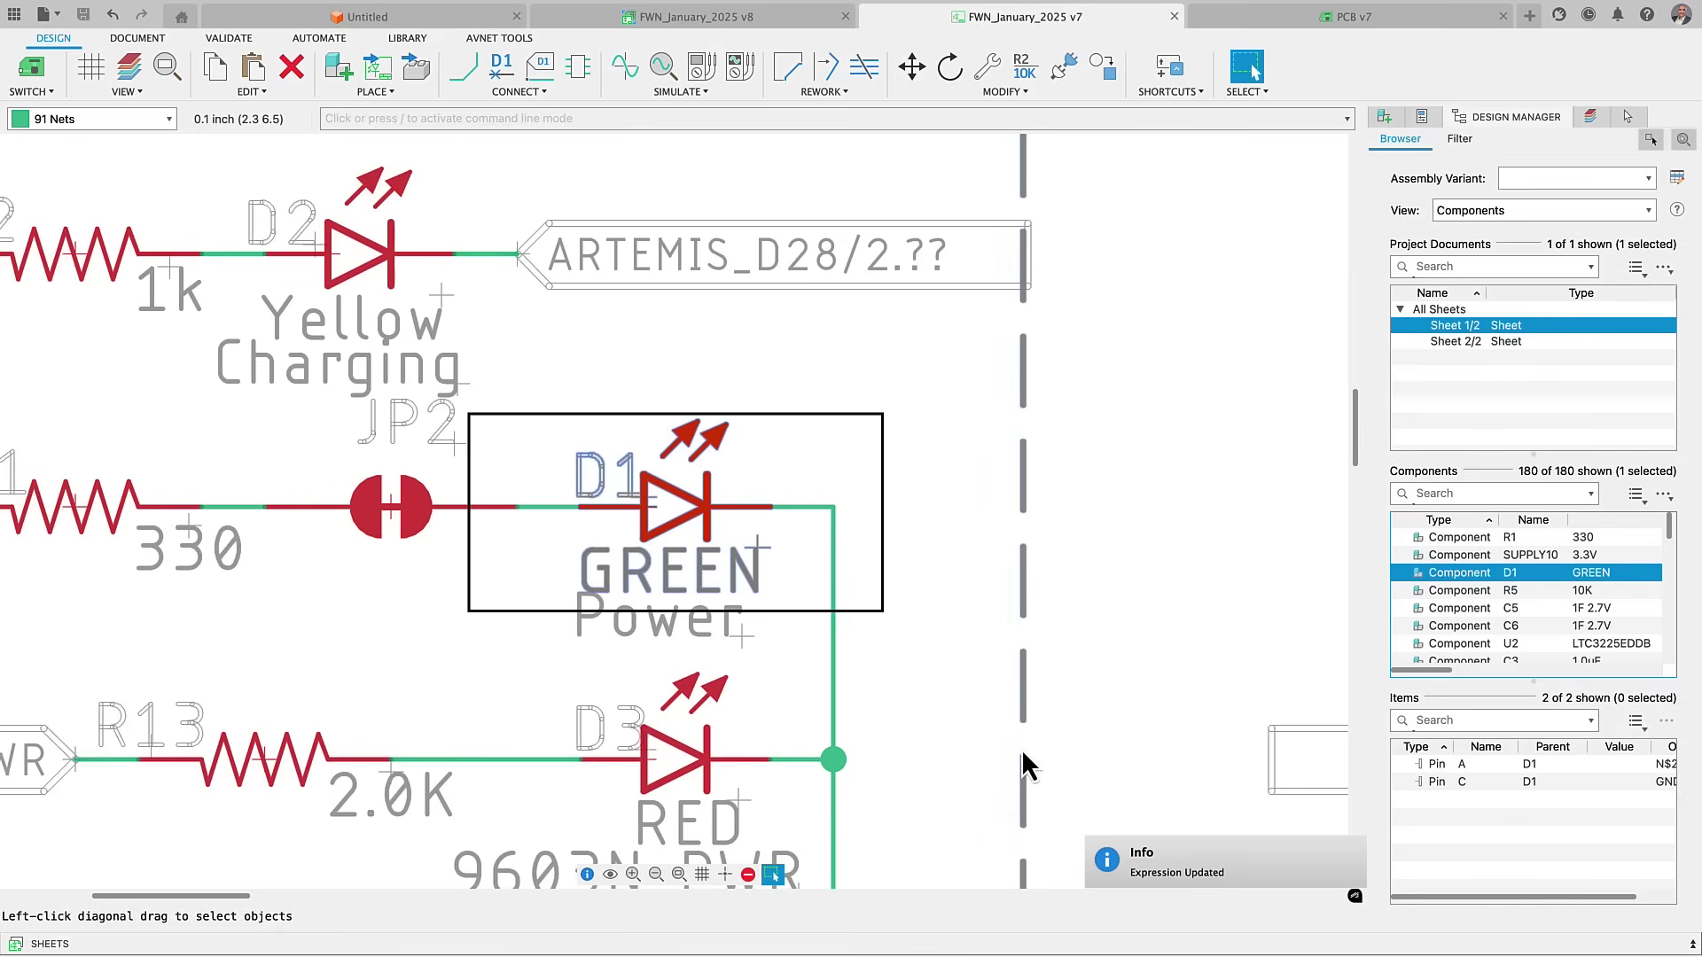
Fit the whole schematic sheet in view and collapse the docked panel group to the side.
left_click(679, 882)
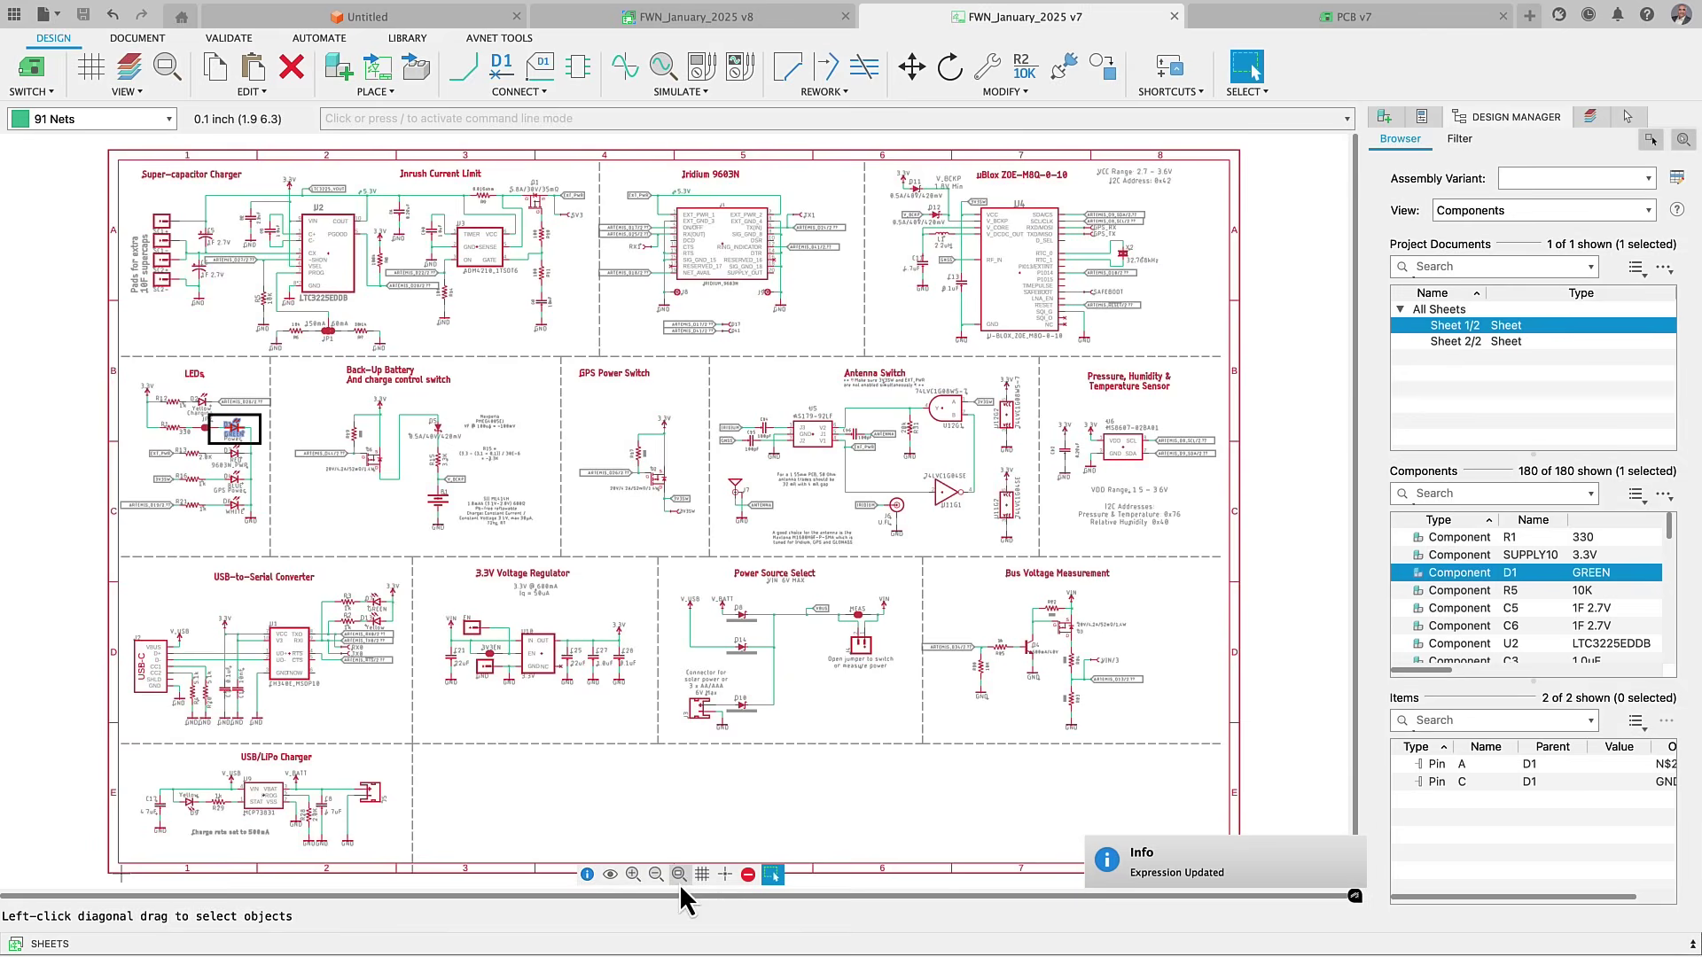
right_click(1498, 124)
left_click(1535, 124)
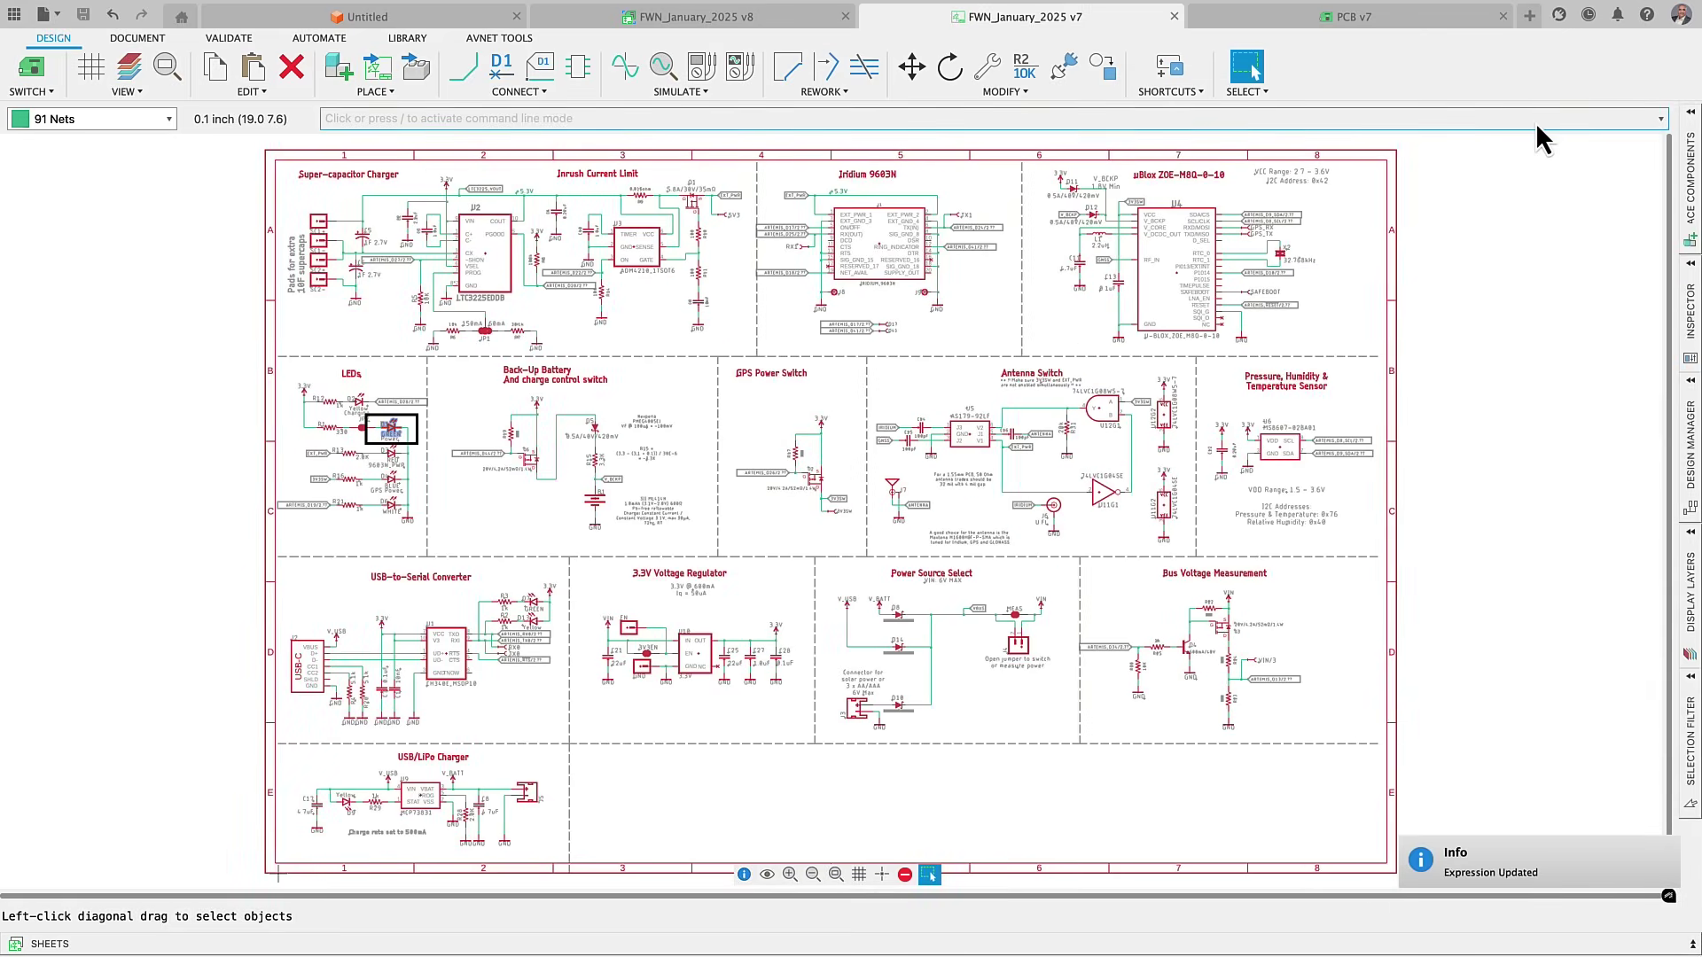
Switch to the PCB v7 board and fill a rectangular polygon area with via stitching on signal GND.
left_click(1406, 19)
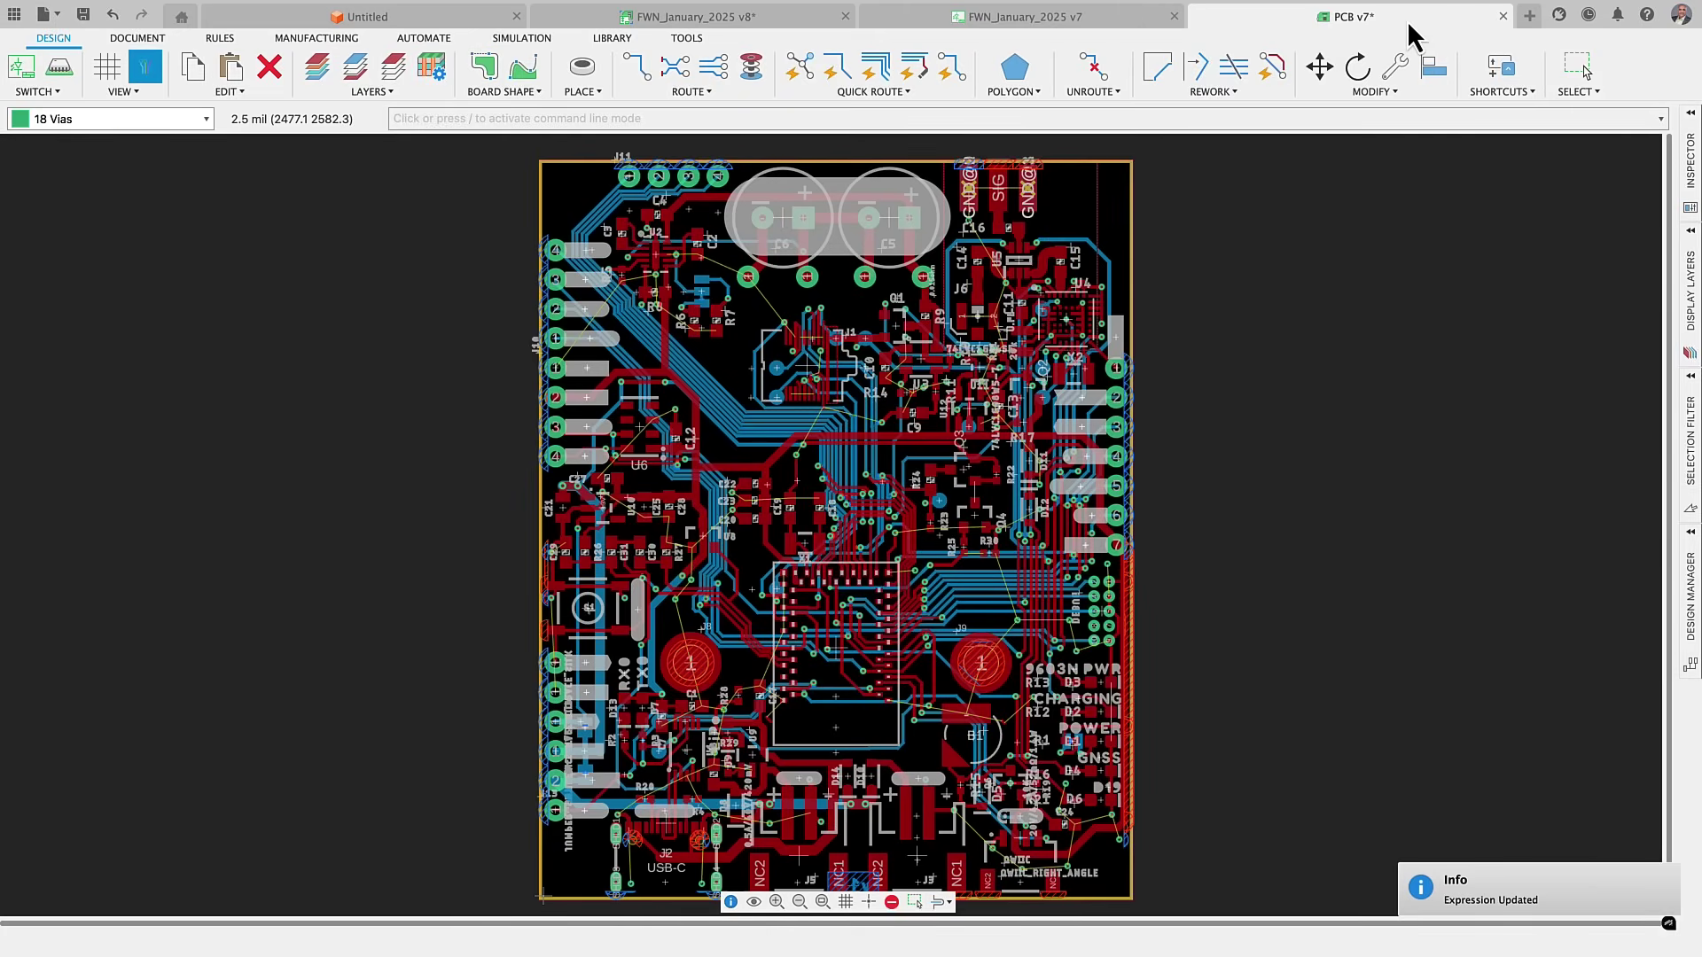
left_click(705, 93)
left_click(707, 186)
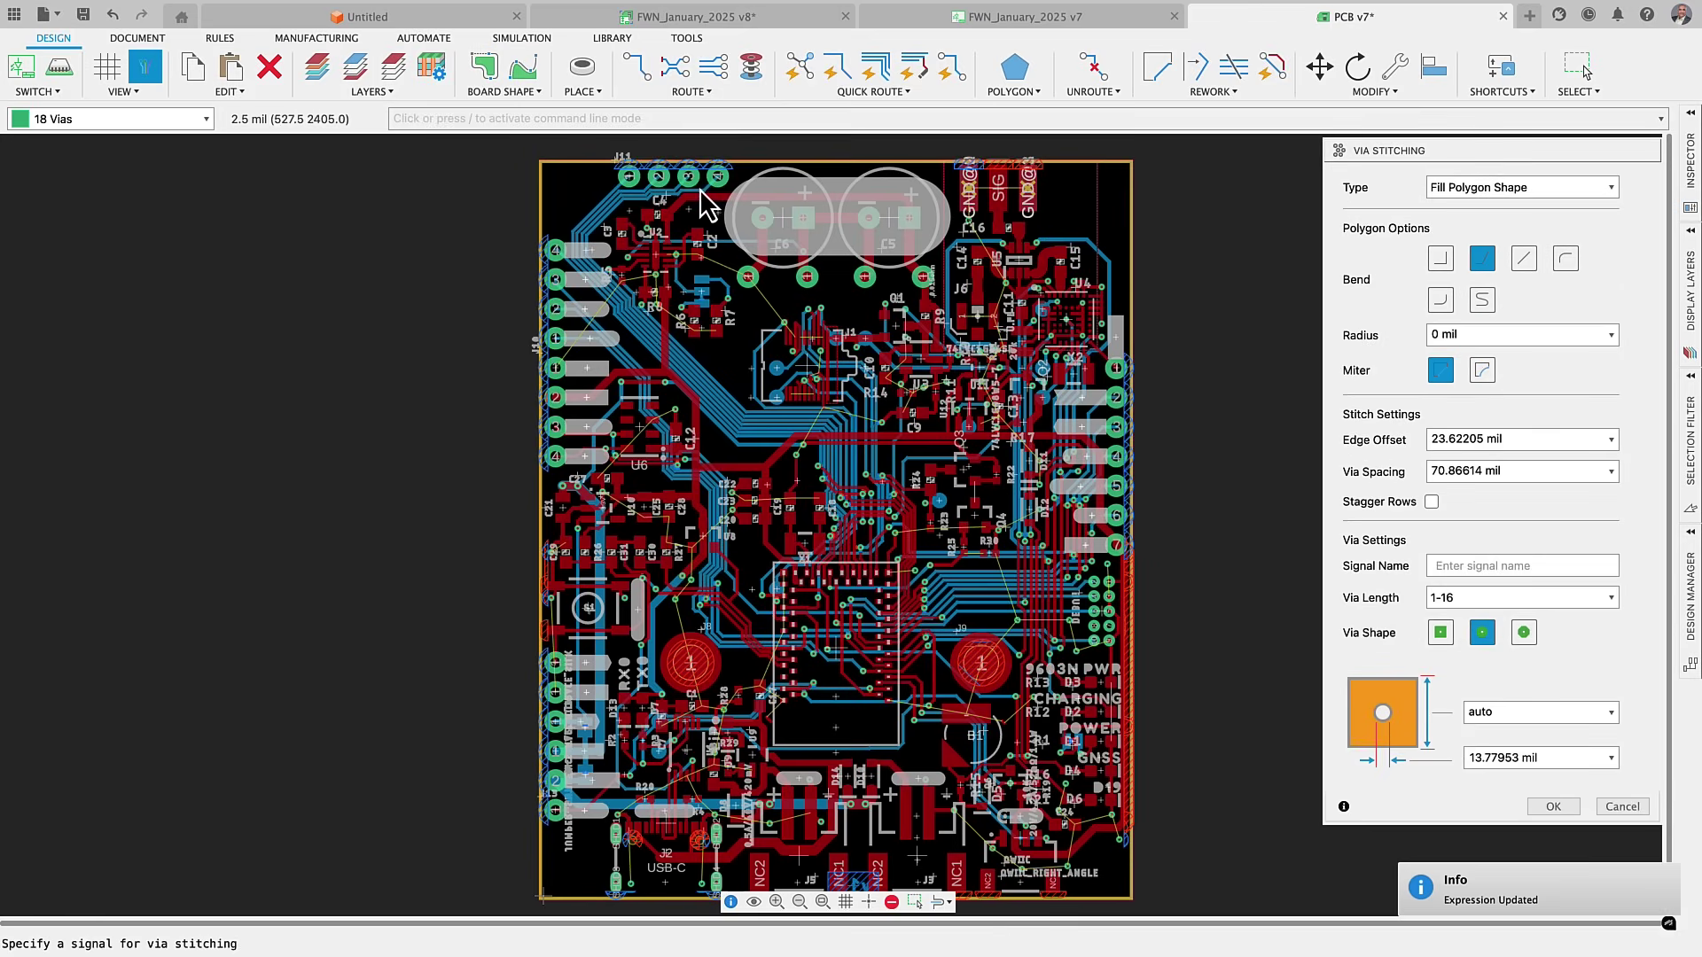
left_click(1449, 567)
type("GND")
left_click(1010, 809)
double_click(760, 809)
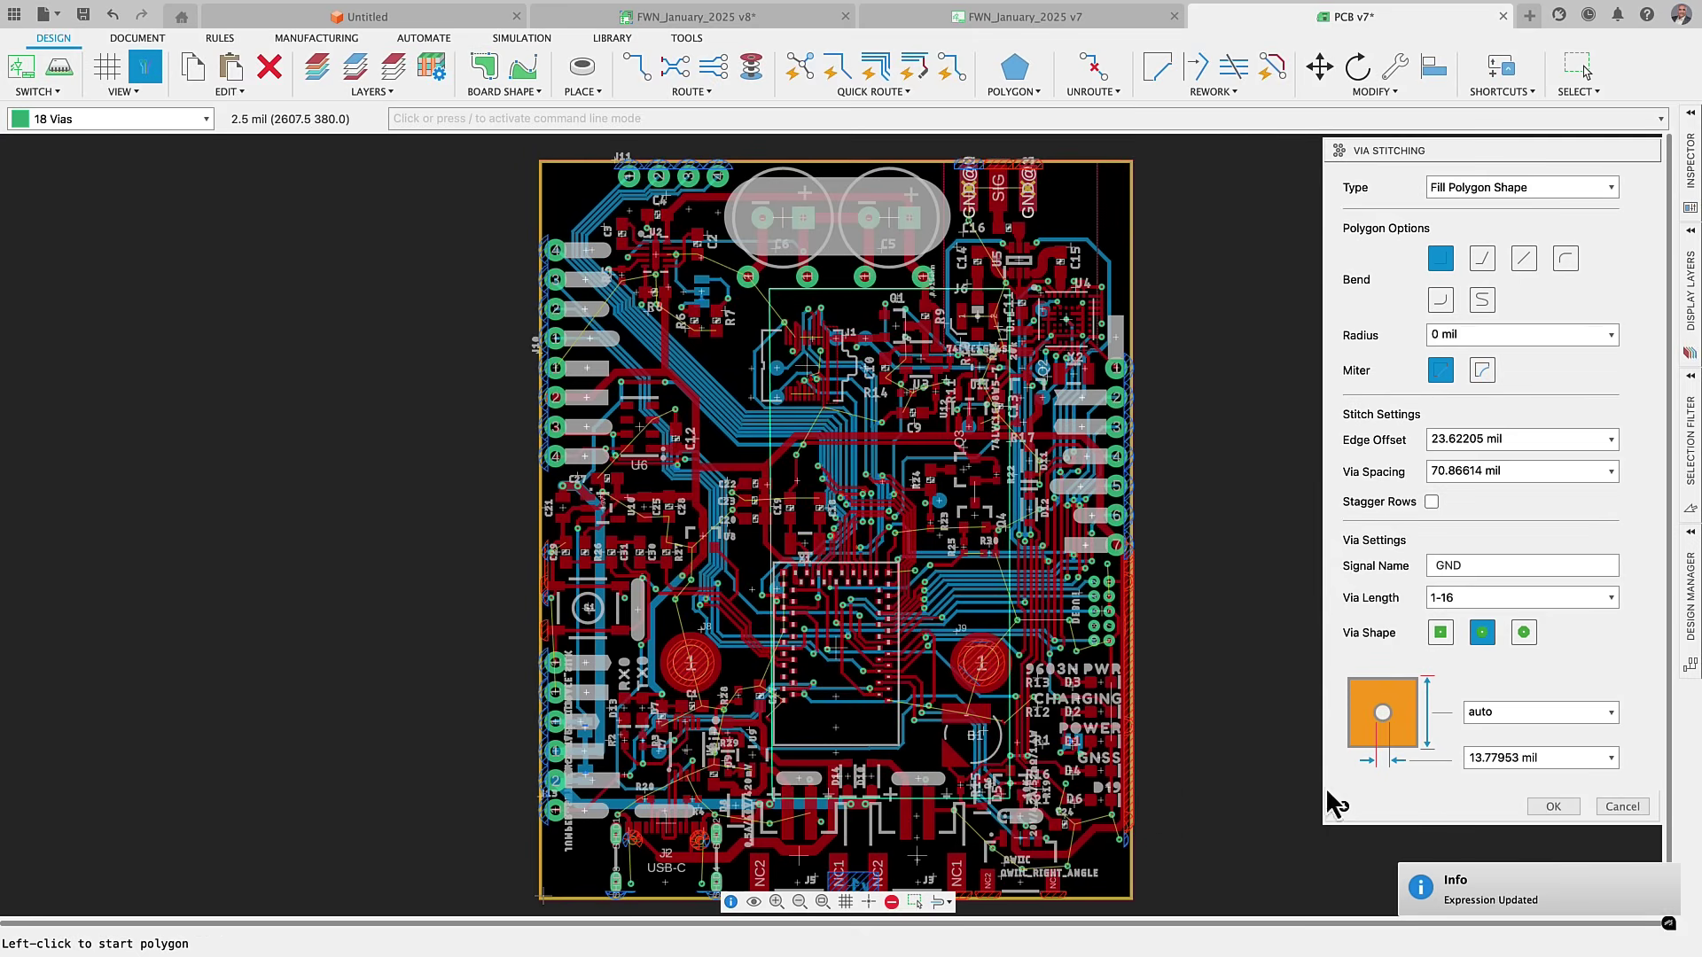
left_click(1552, 807)
Limit the selection filter to Via Stitching and move the rectangular GND stitching area toward the board's left edge.
left_click(1690, 439)
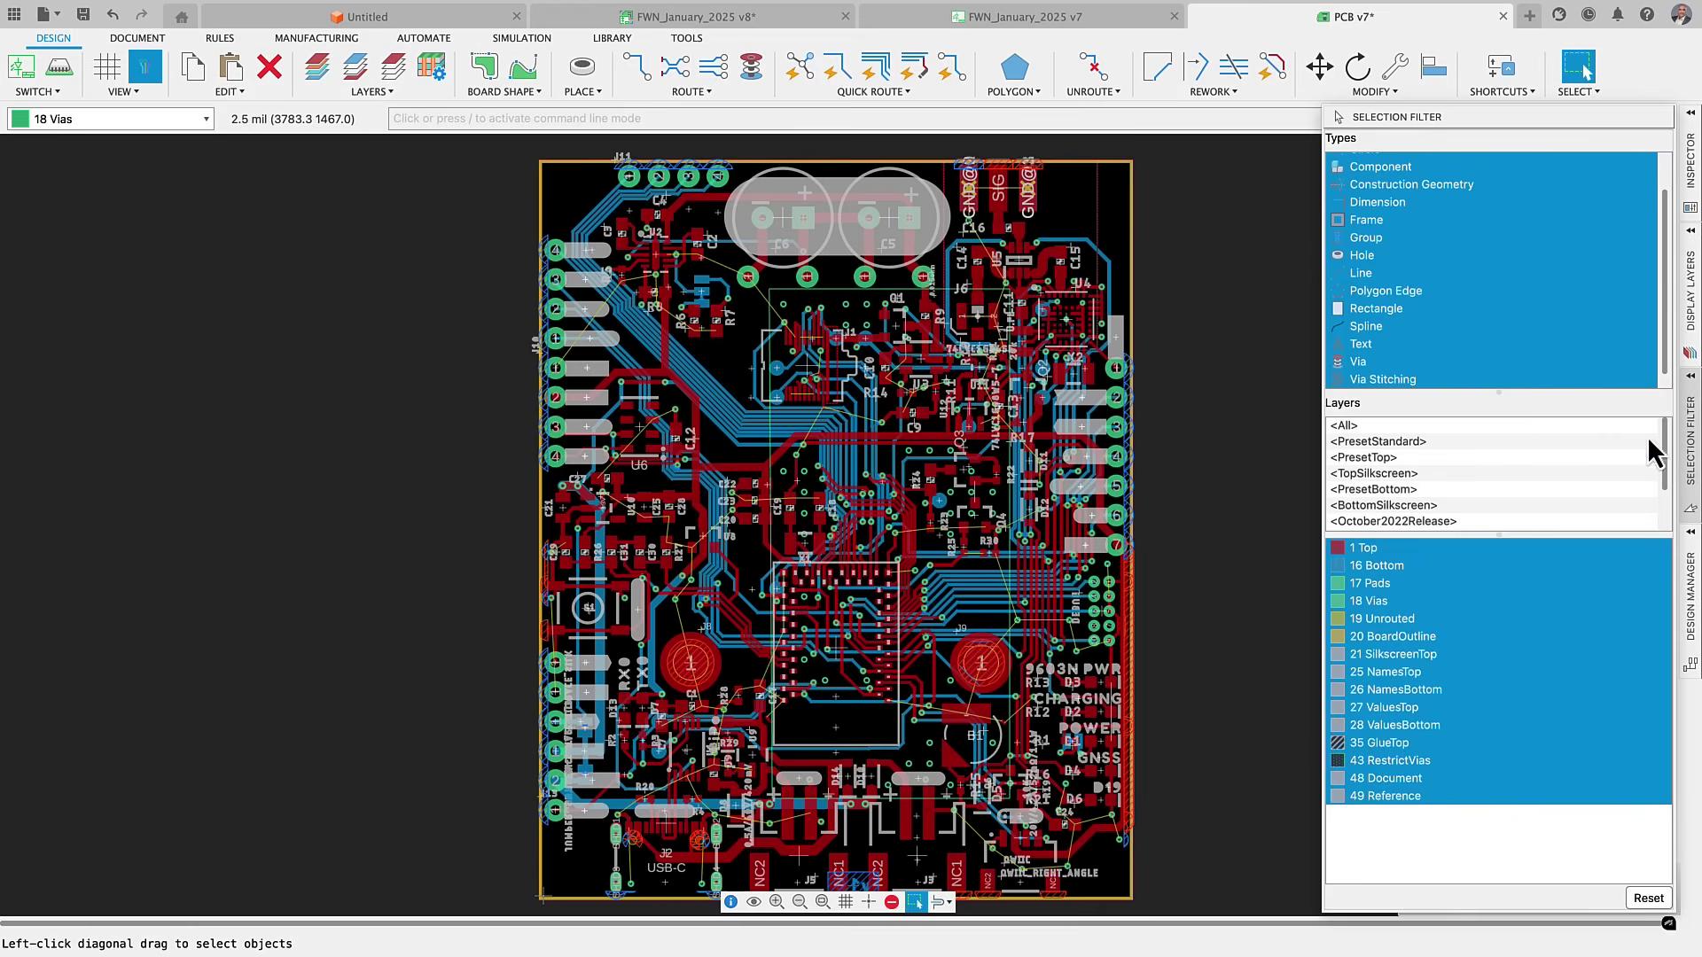
left_click(1438, 374)
scroll(1438, 381, "down", 1)
key("m")
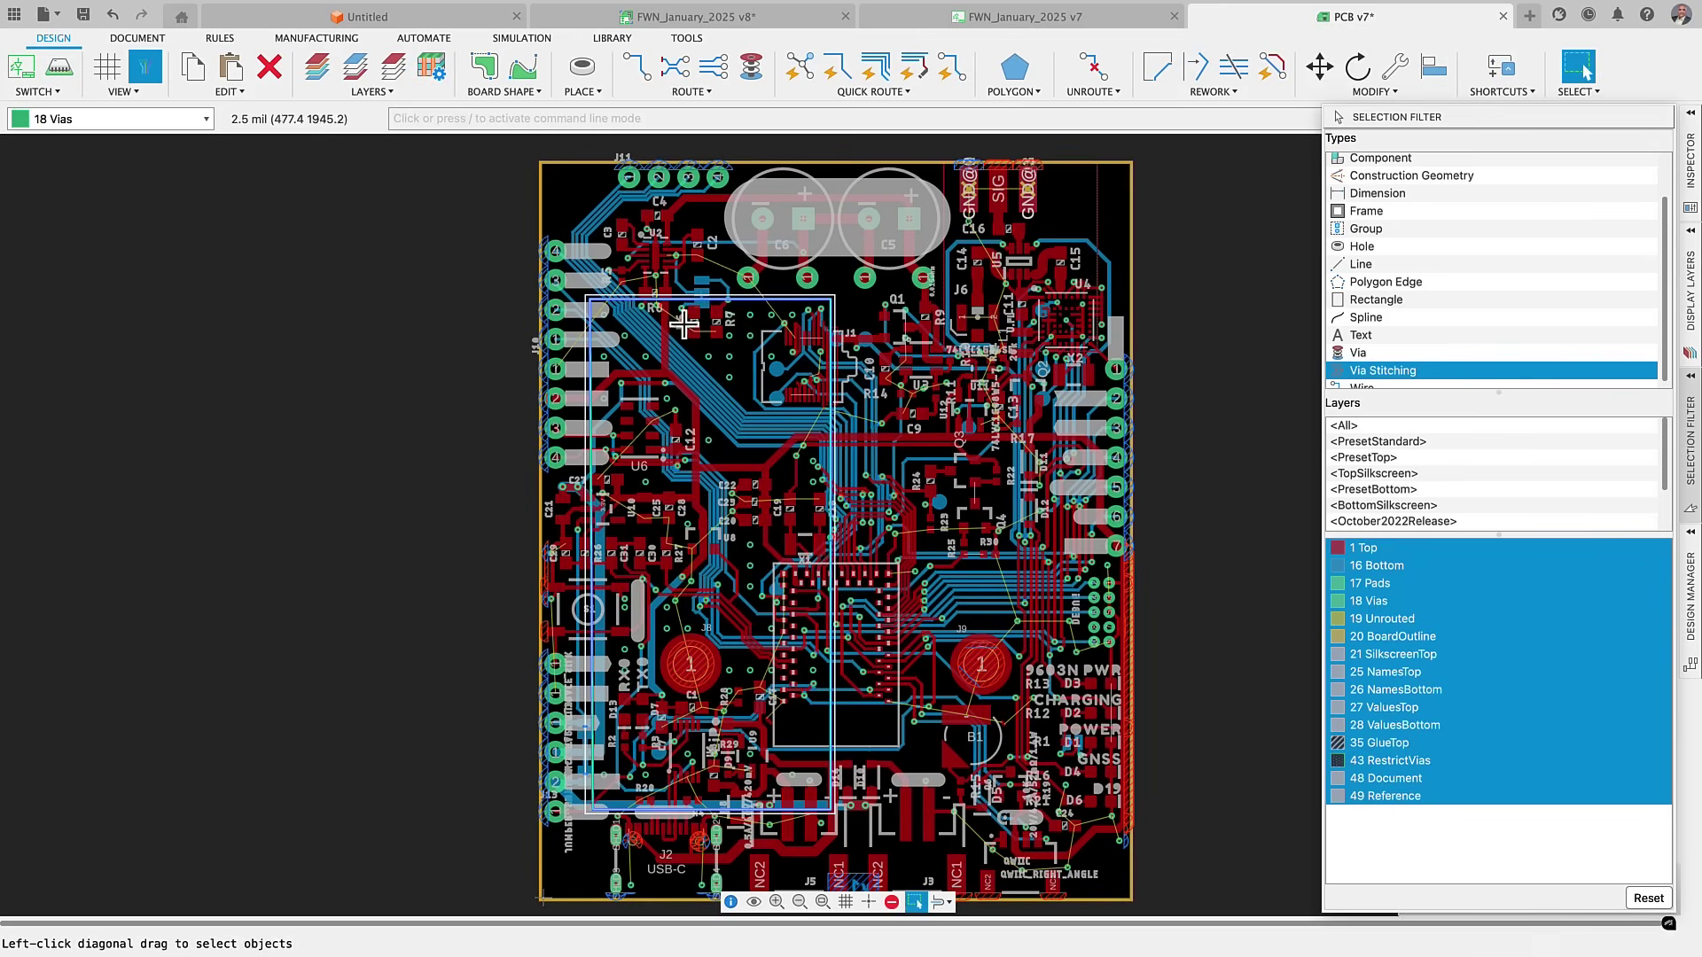
key("Escape")
key("m")
key("Escape")
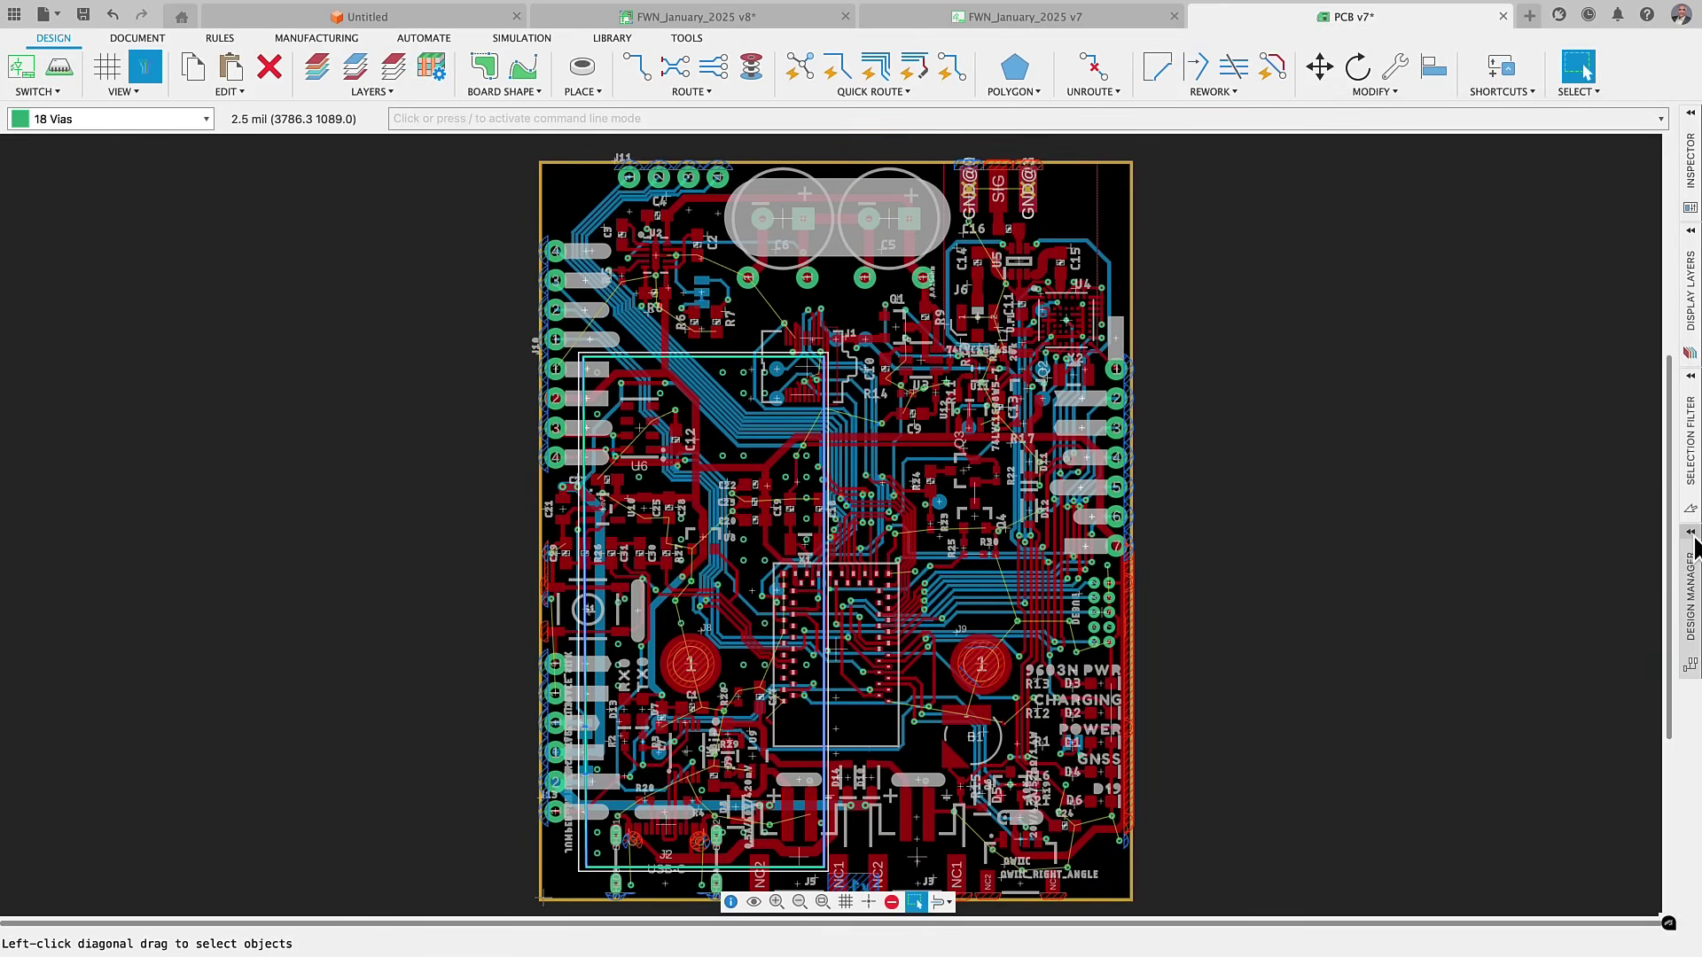
Open the Design Manager, place it as a floating panel on the opposite side of the board, and set its view to Components.
left_click(1694, 549)
left_click_drag(1547, 133, 71, 122)
left_click(140, 213)
left_click(151, 191)
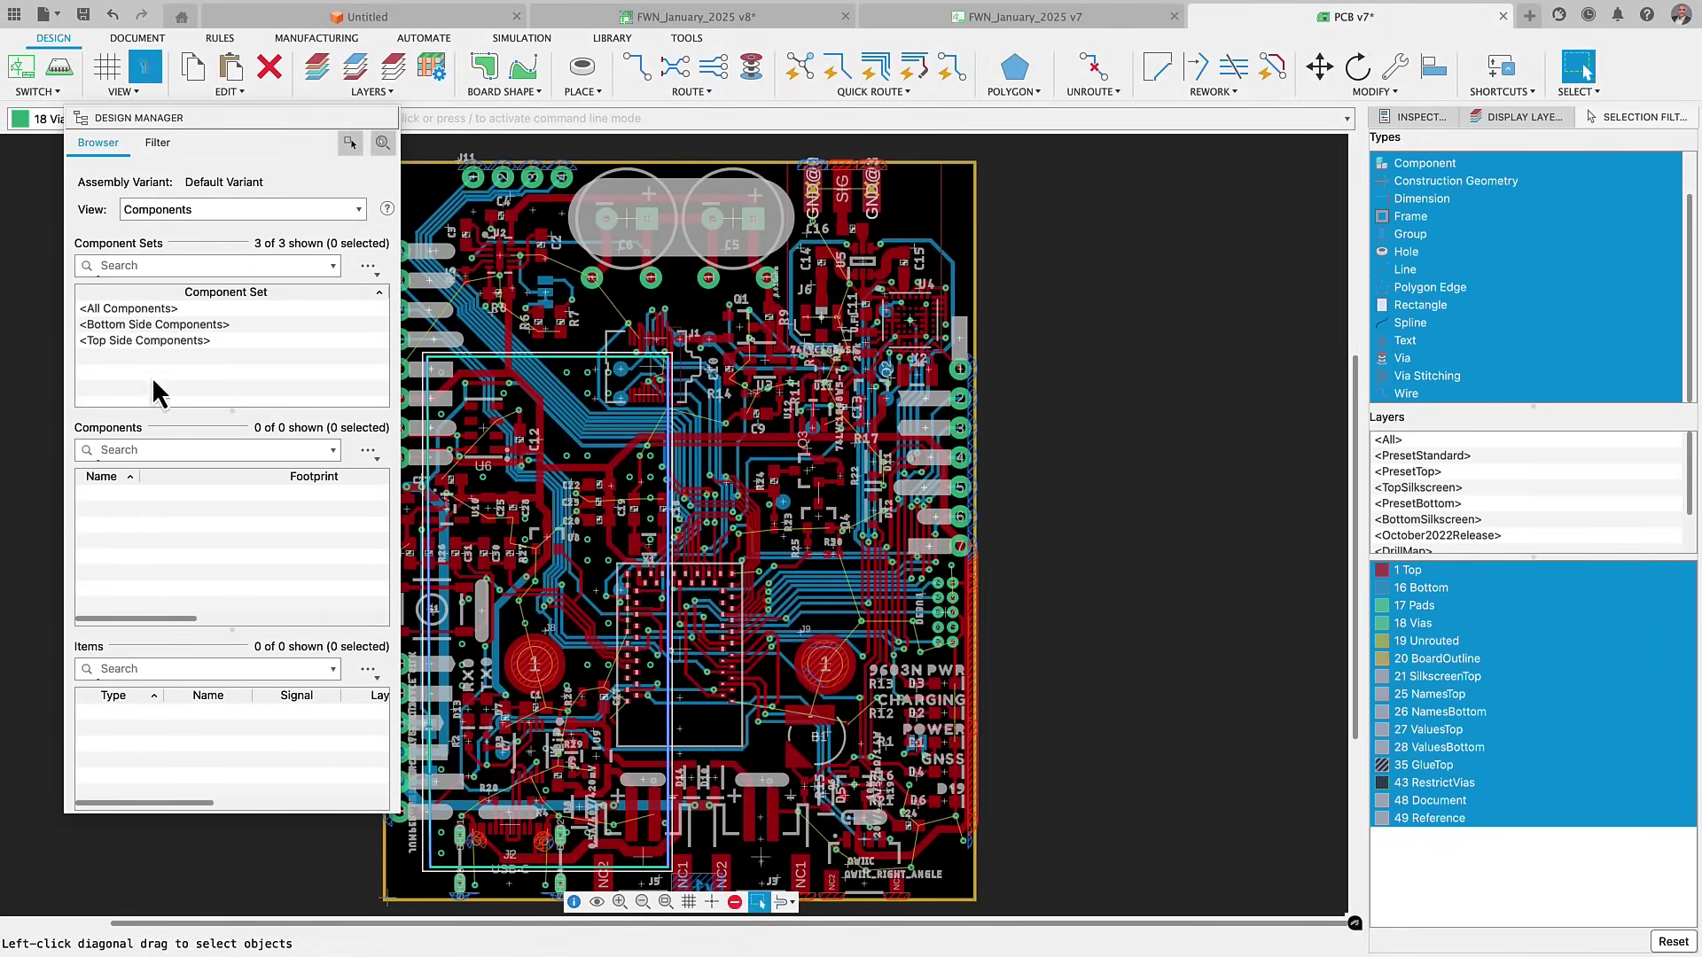
Browse the list of all board components and locate capacitor C20 on the board.
left_click(146, 537)
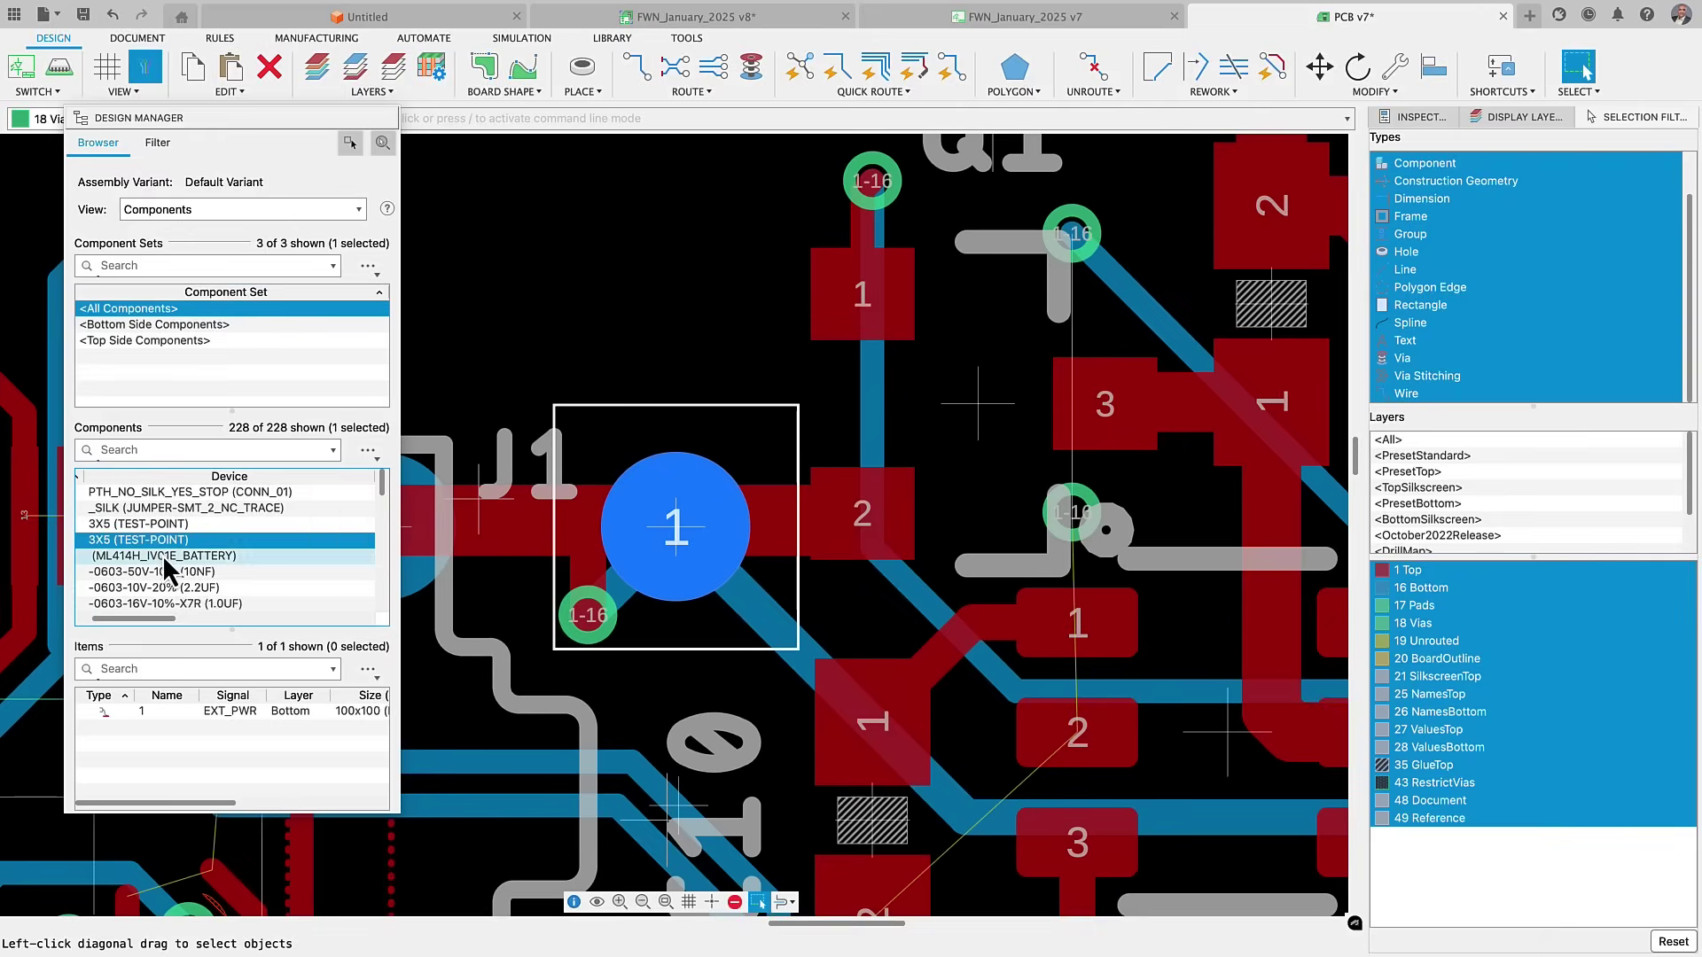
left_click(162, 554)
scroll(164, 555, "down", 5)
left_click(163, 557)
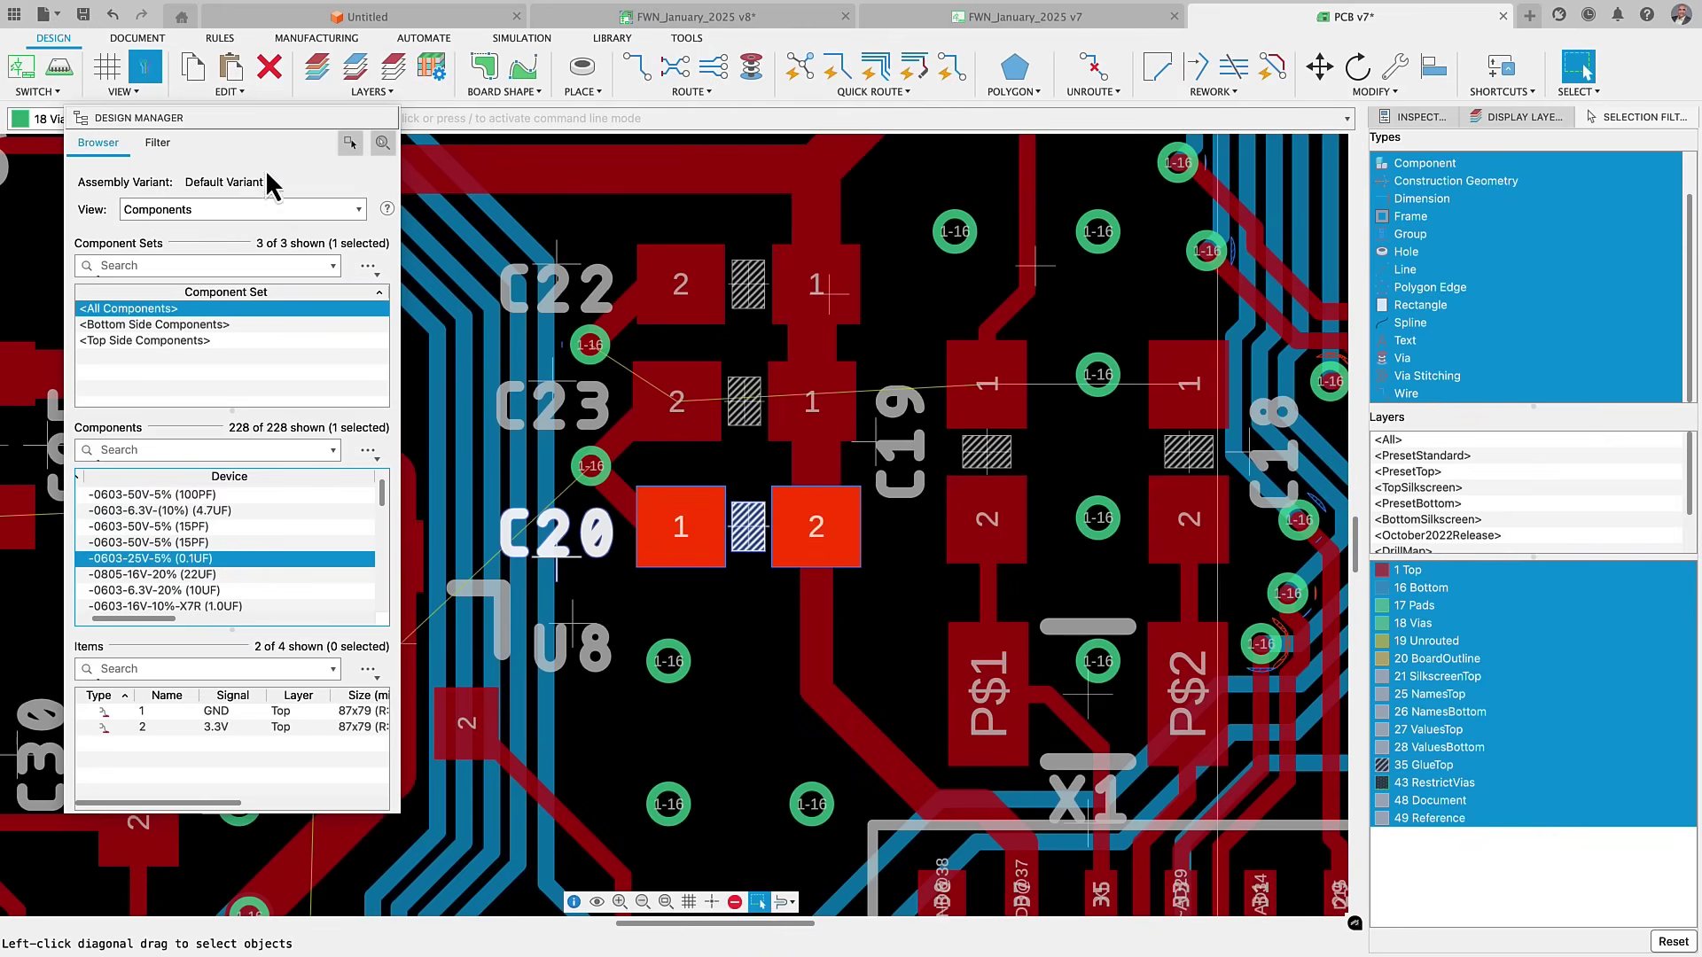
Dock the floating Design Manager in collapsed form beside the canvas and fit the whole board in view.
right_click(259, 124)
left_click(277, 149)
left_click(329, 115)
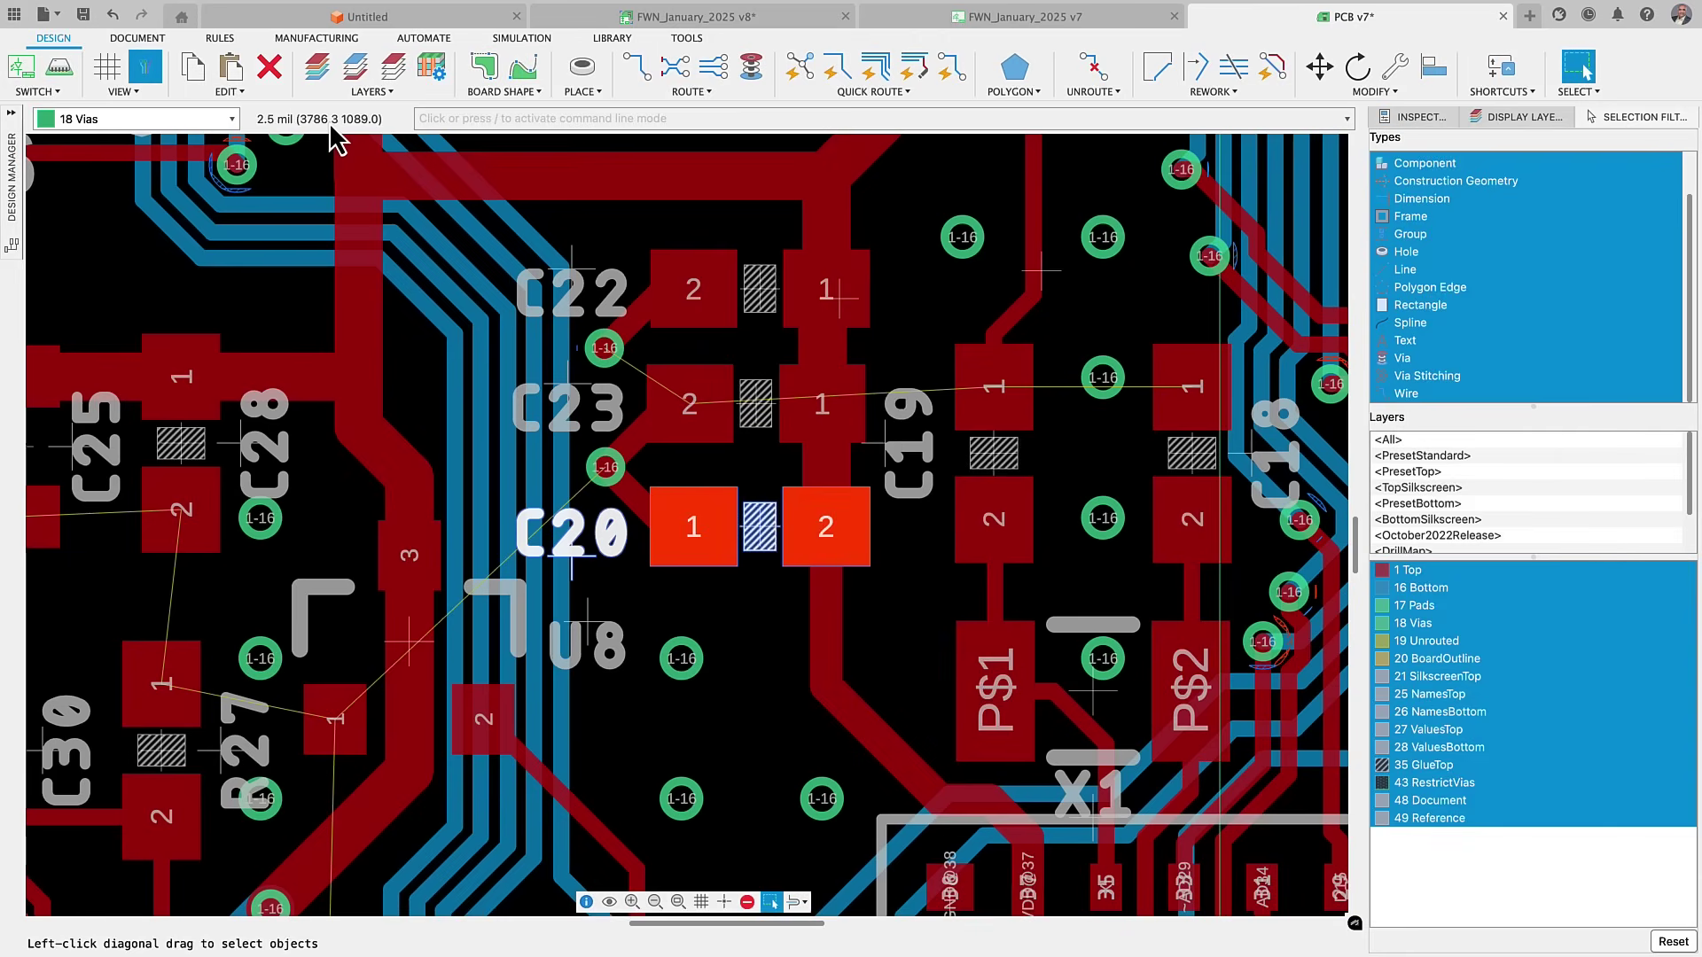
left_click(679, 901)
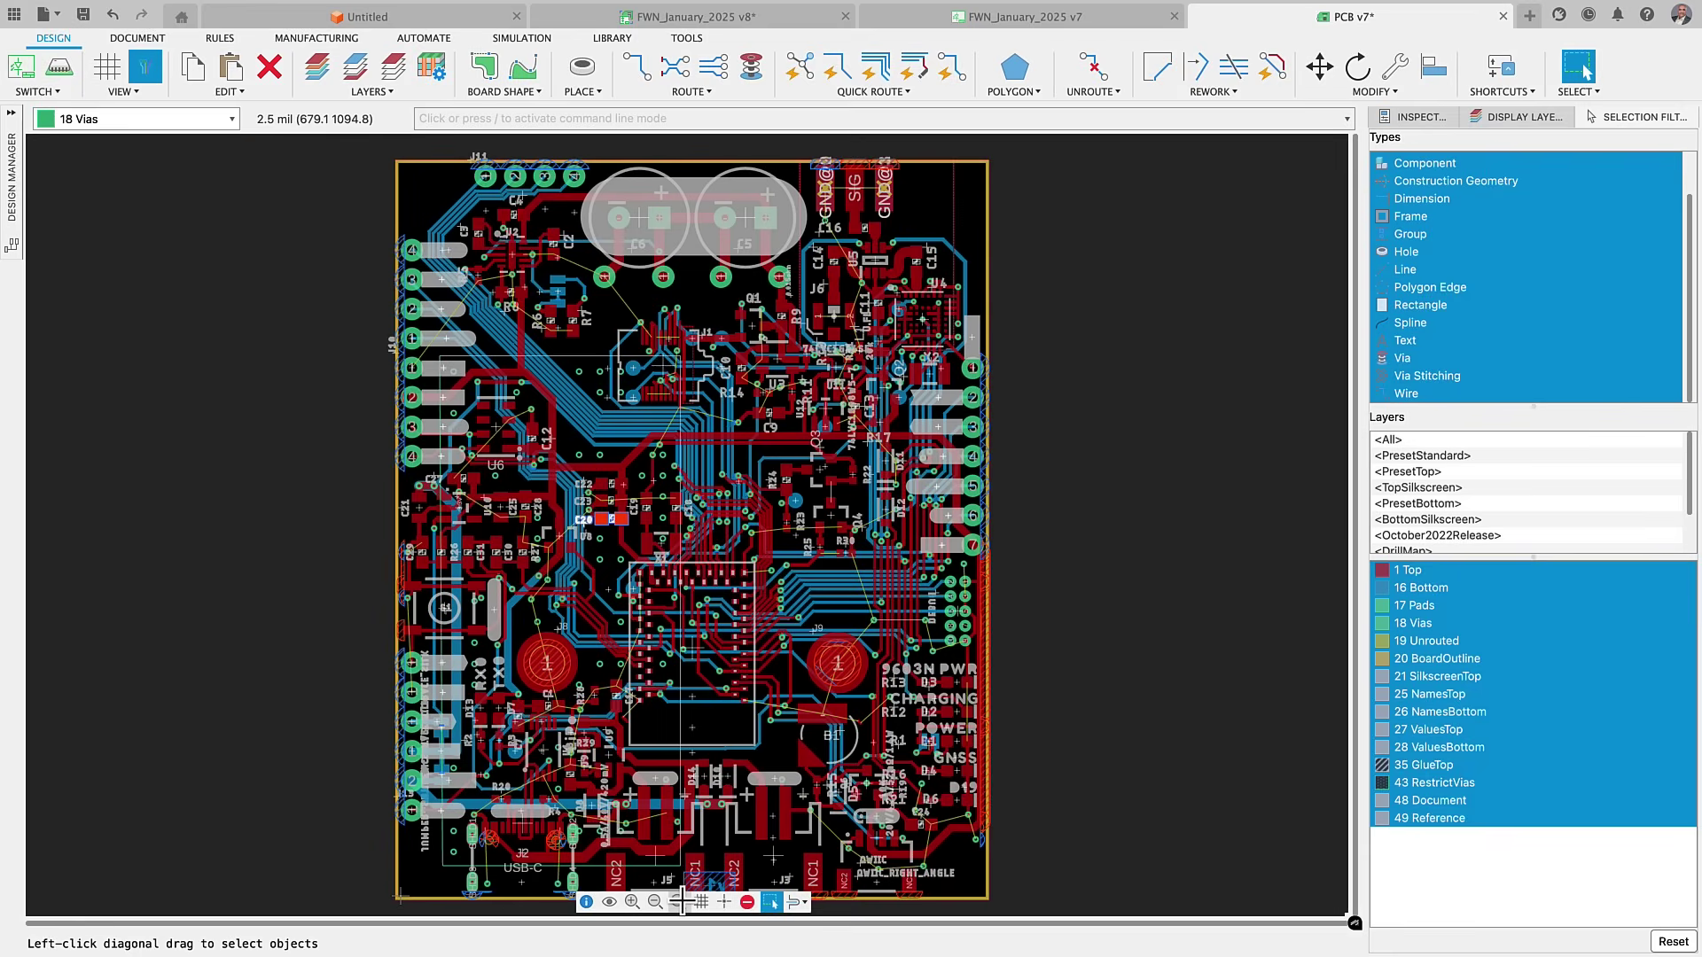
right_click(1622, 139)
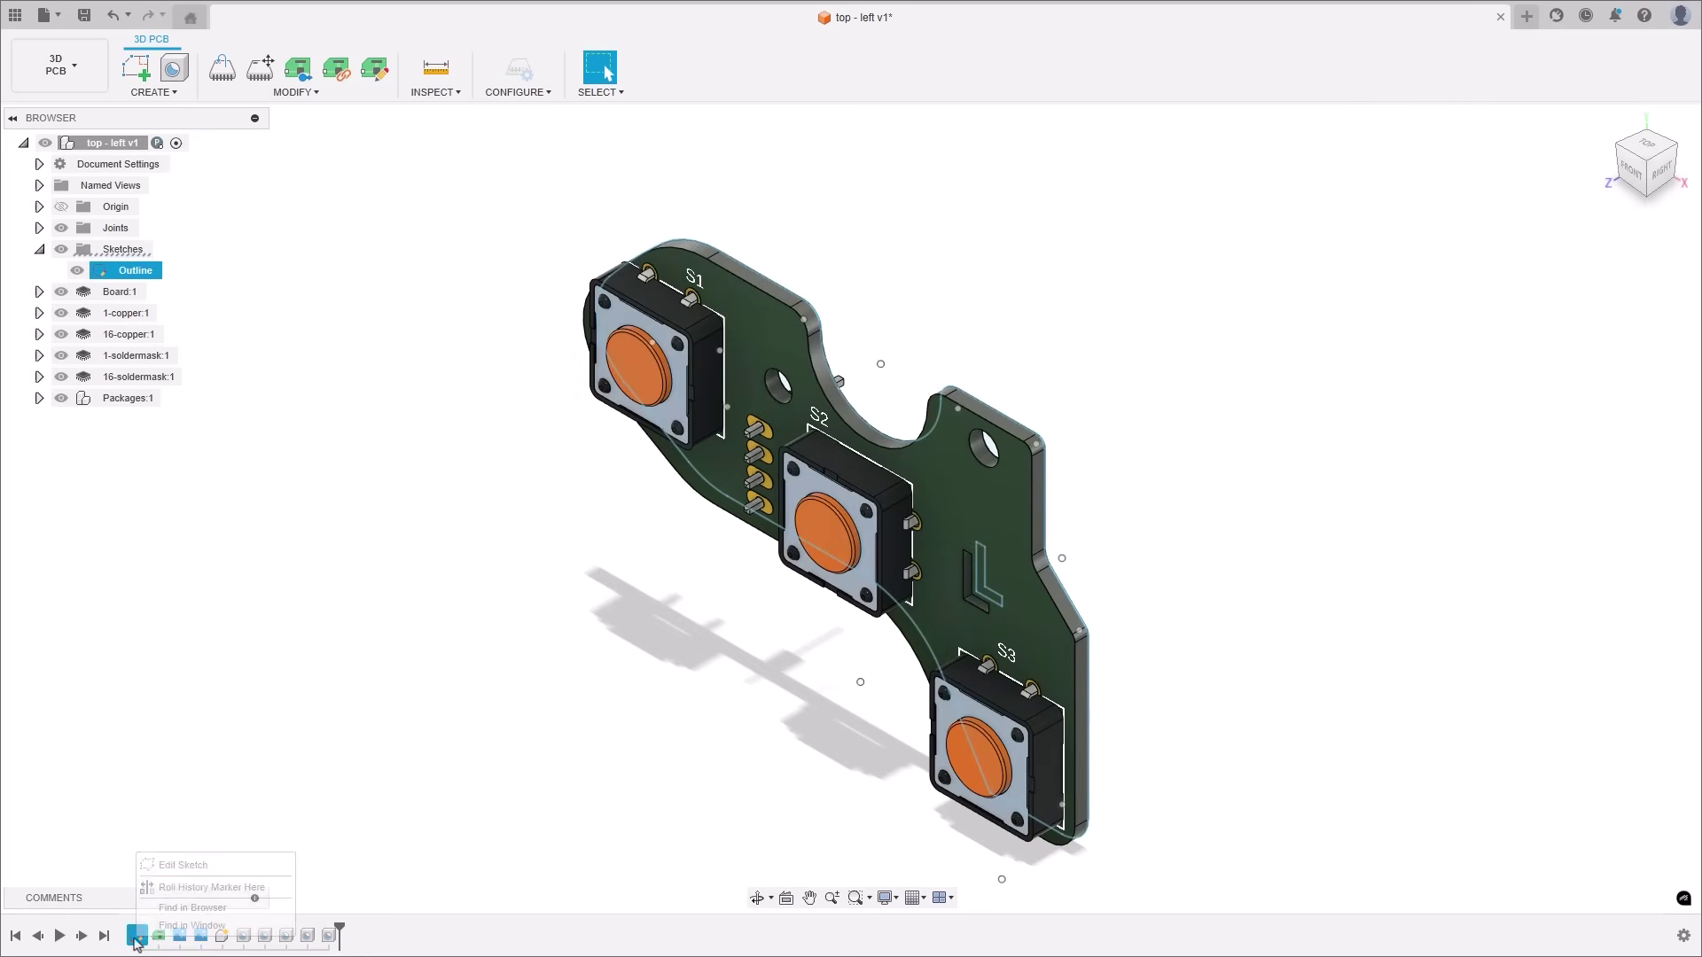
Edit the board's Outline sketch, run AutoConstrain, compare both results, and accept Result 1.
left_click(182, 873)
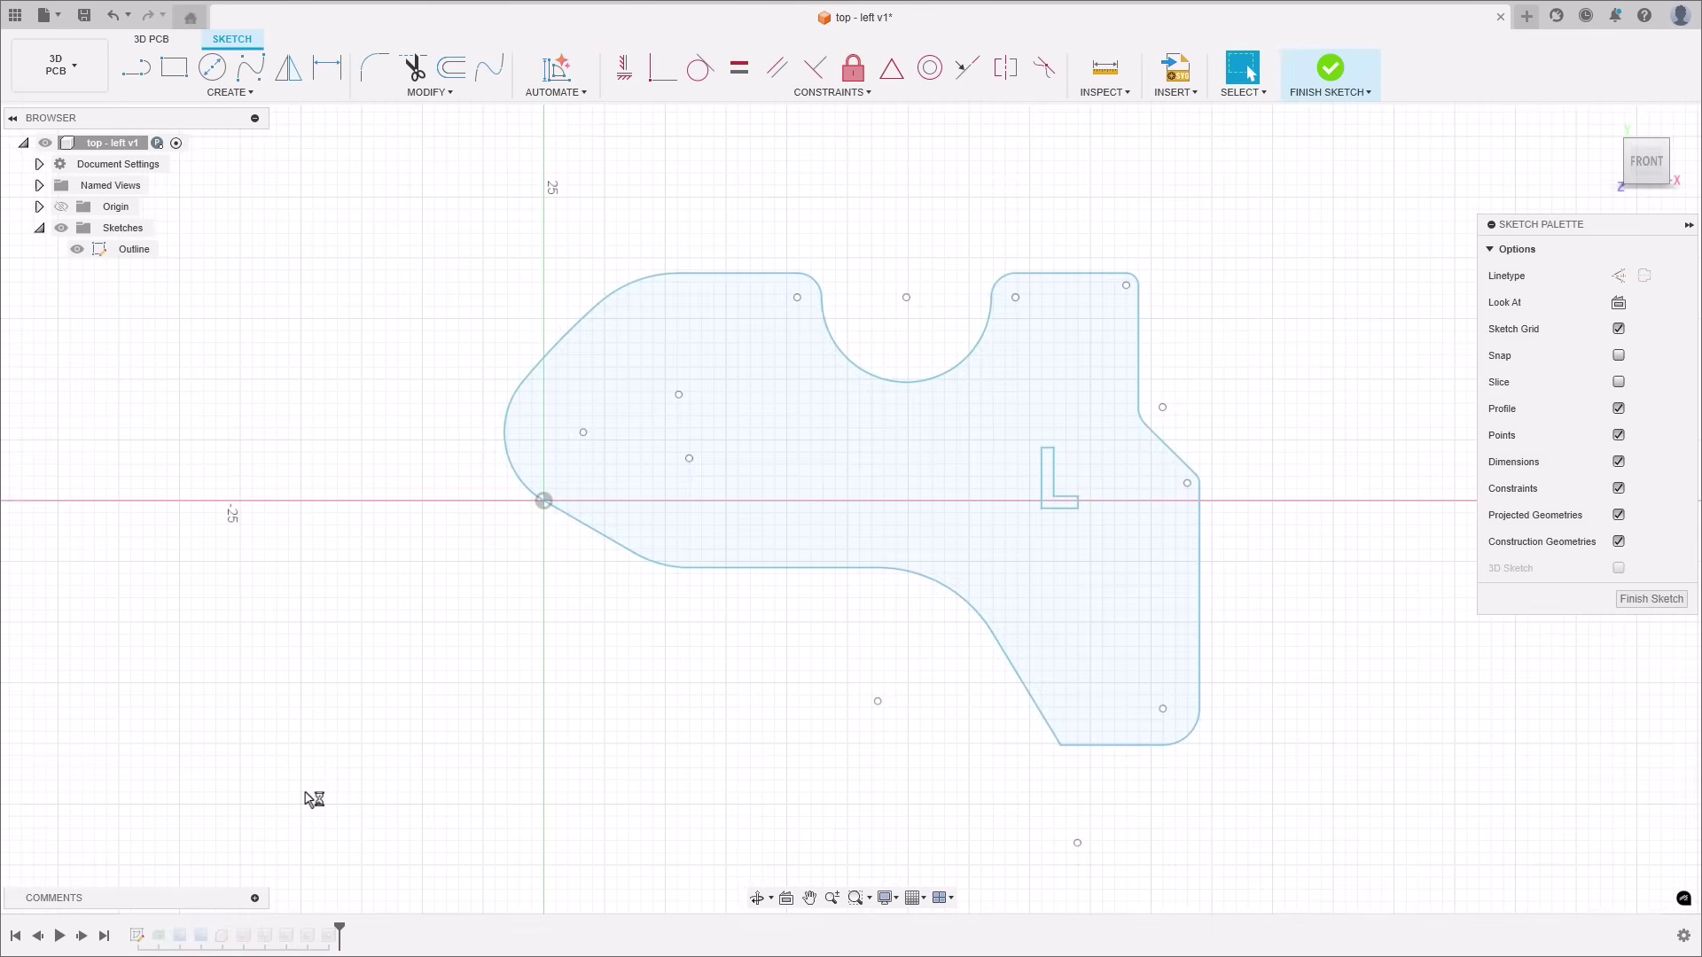
left_click(558, 67)
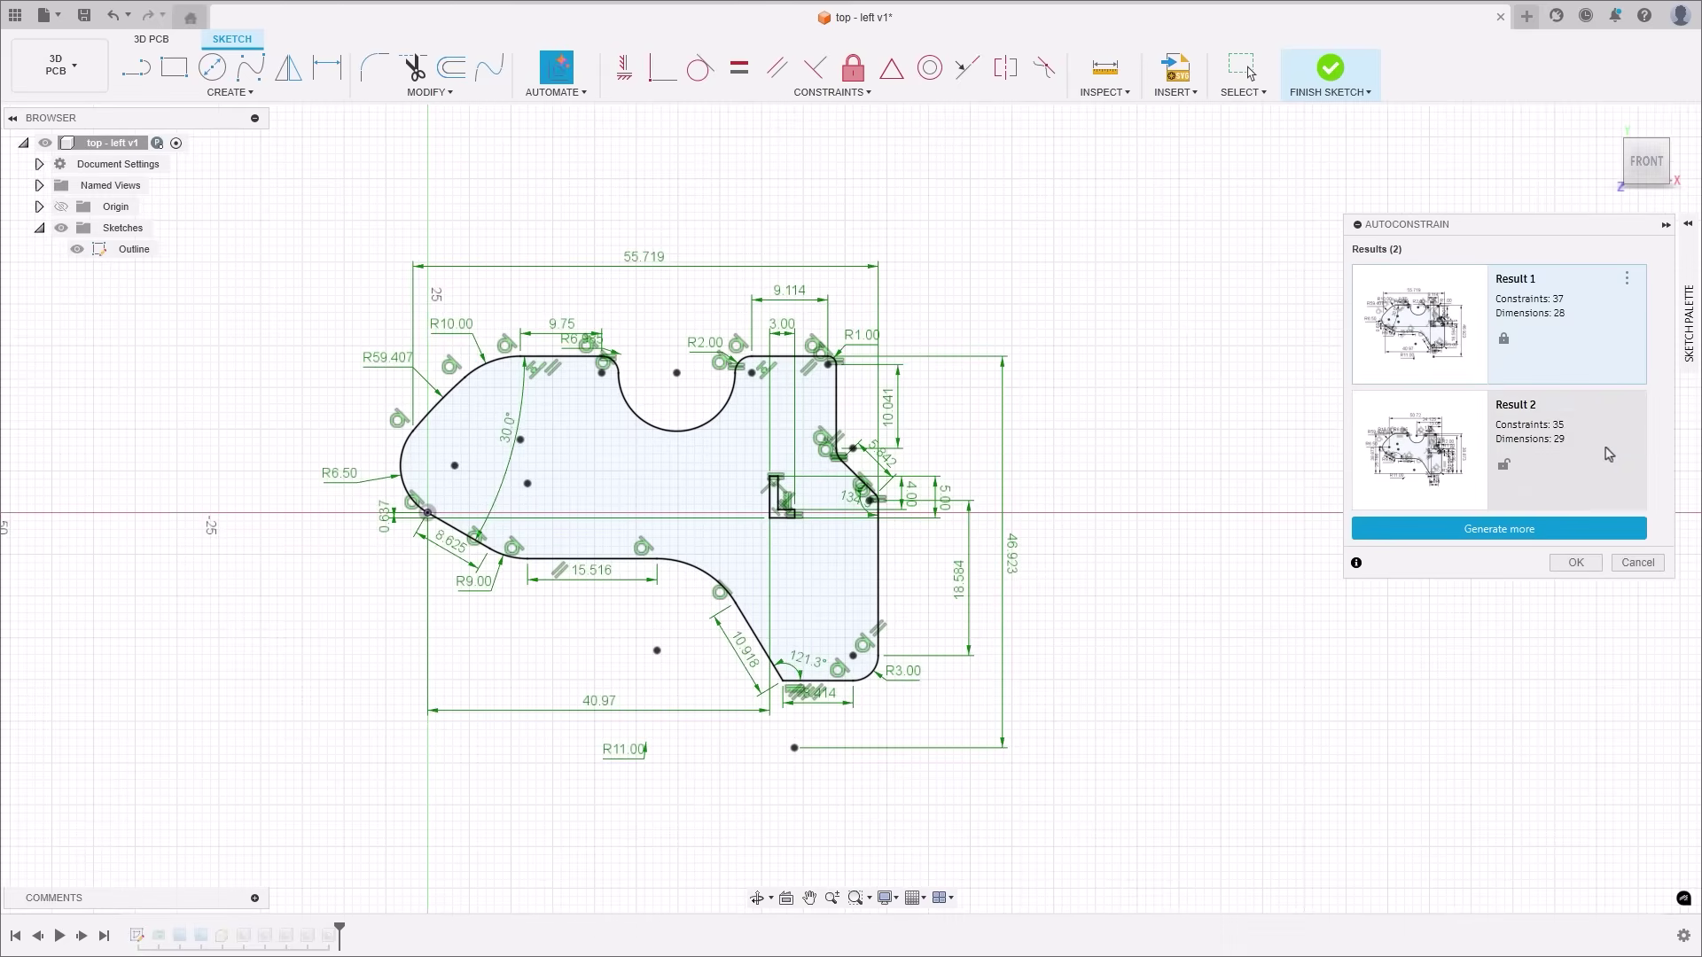
left_click(1603, 451)
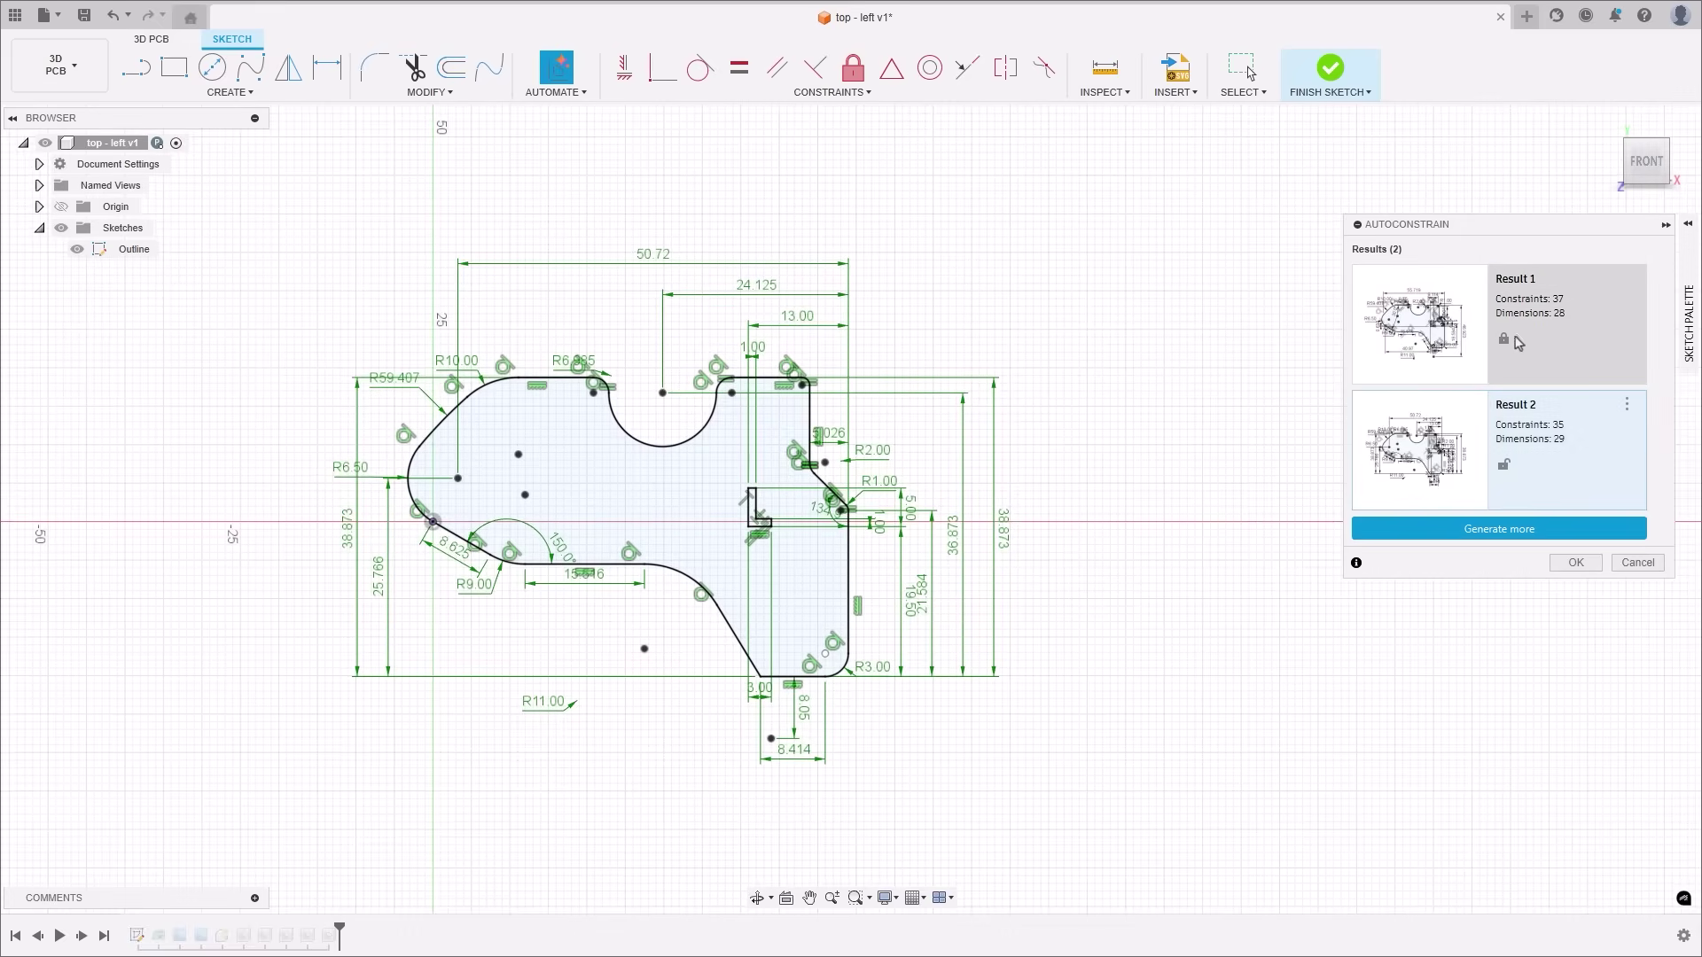
left_click(1570, 347)
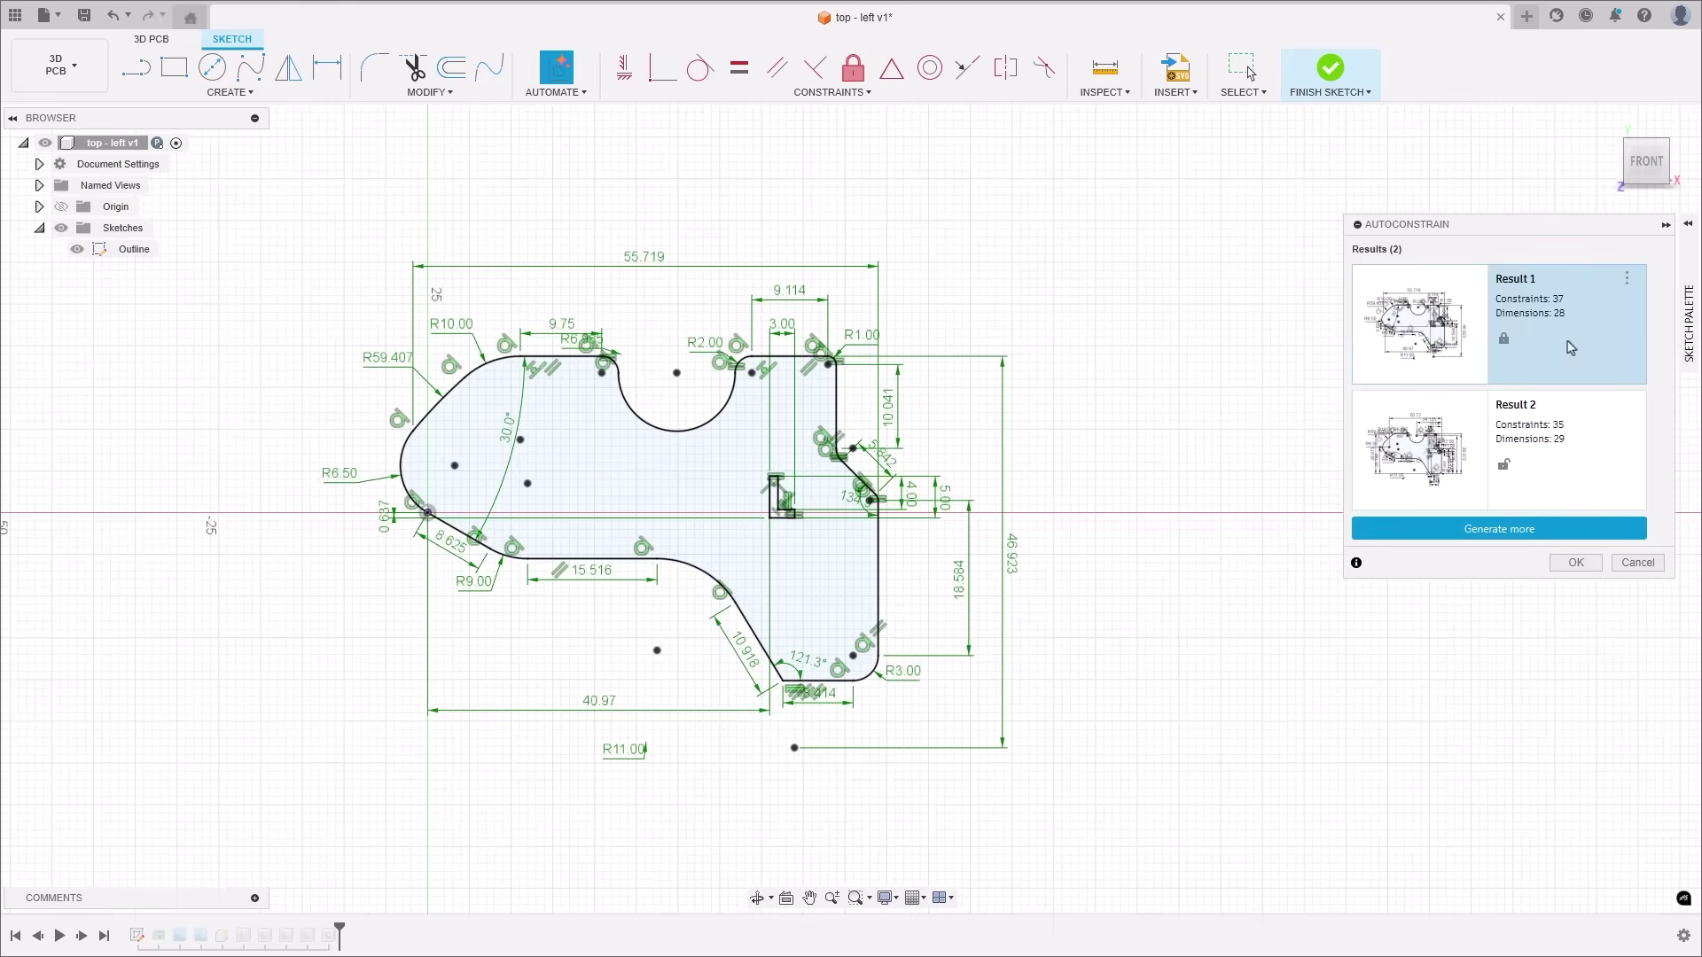
left_click(1571, 563)
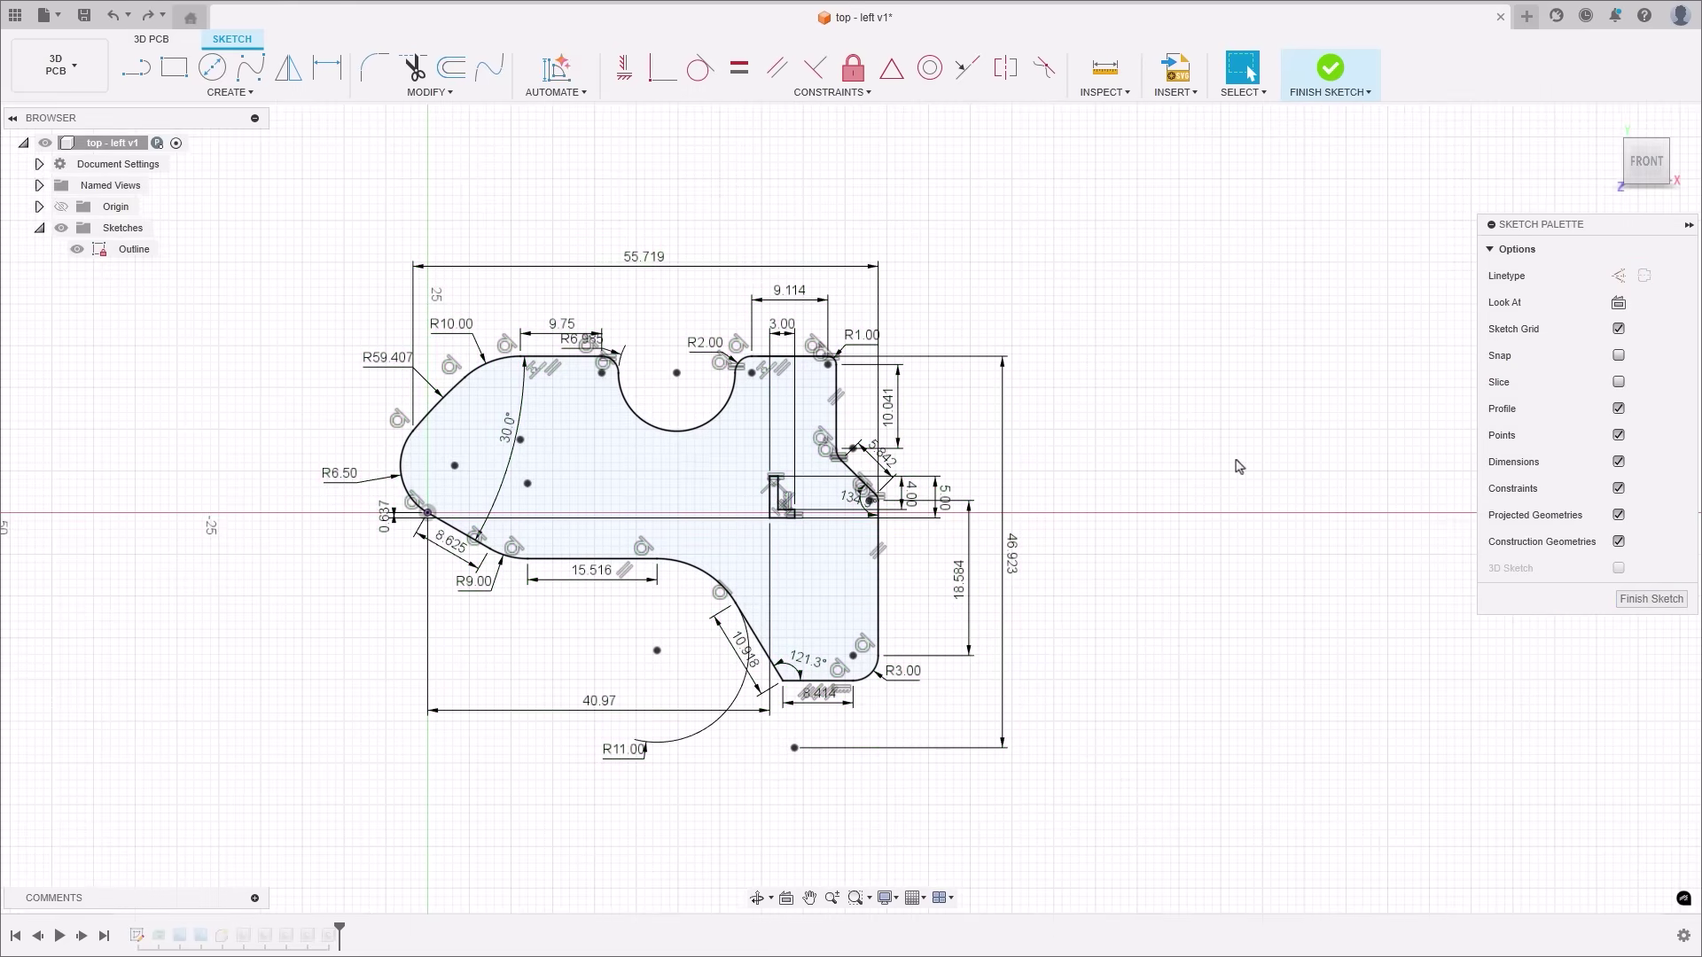
mouse_move(720, 347)
left_mouse_down()
mouse_move(710, 376)
mouse_move(720, 338)
left_mouse_up()
left_click_drag(606, 356, 613, 437)
double_click(613, 436)
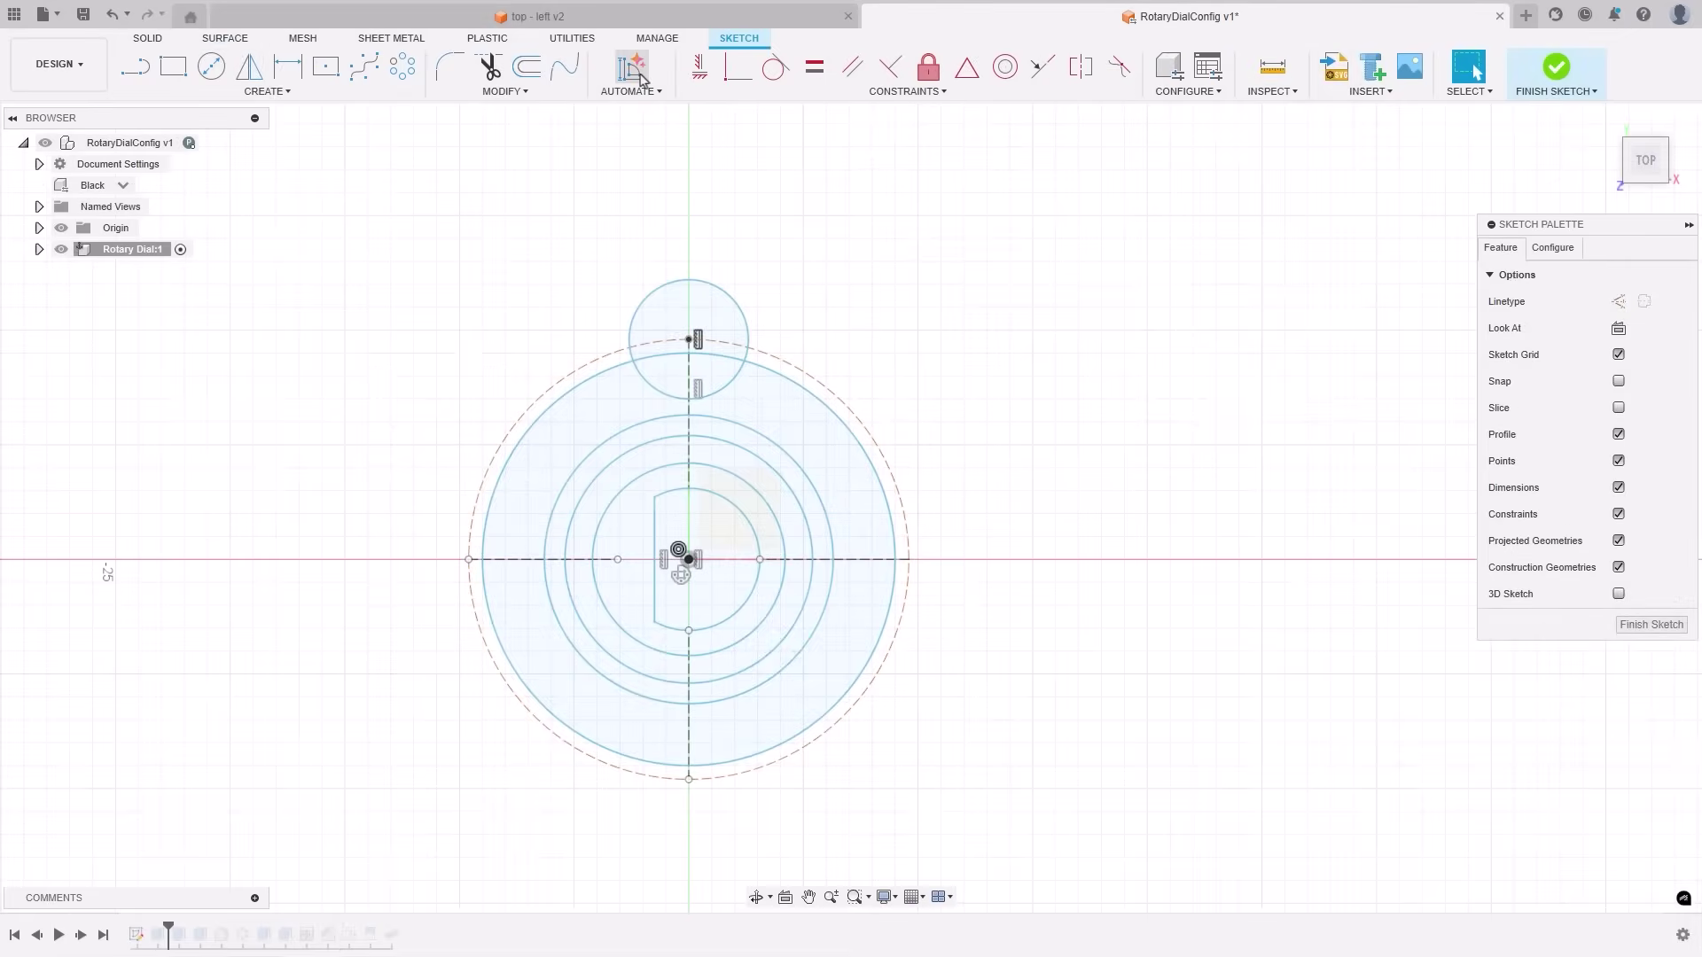
Run AutoConstrain on the Rotary Dial sketch, reject the 1.496 dimension in Result 2, and accept the regenerated result.
left_click(638, 73)
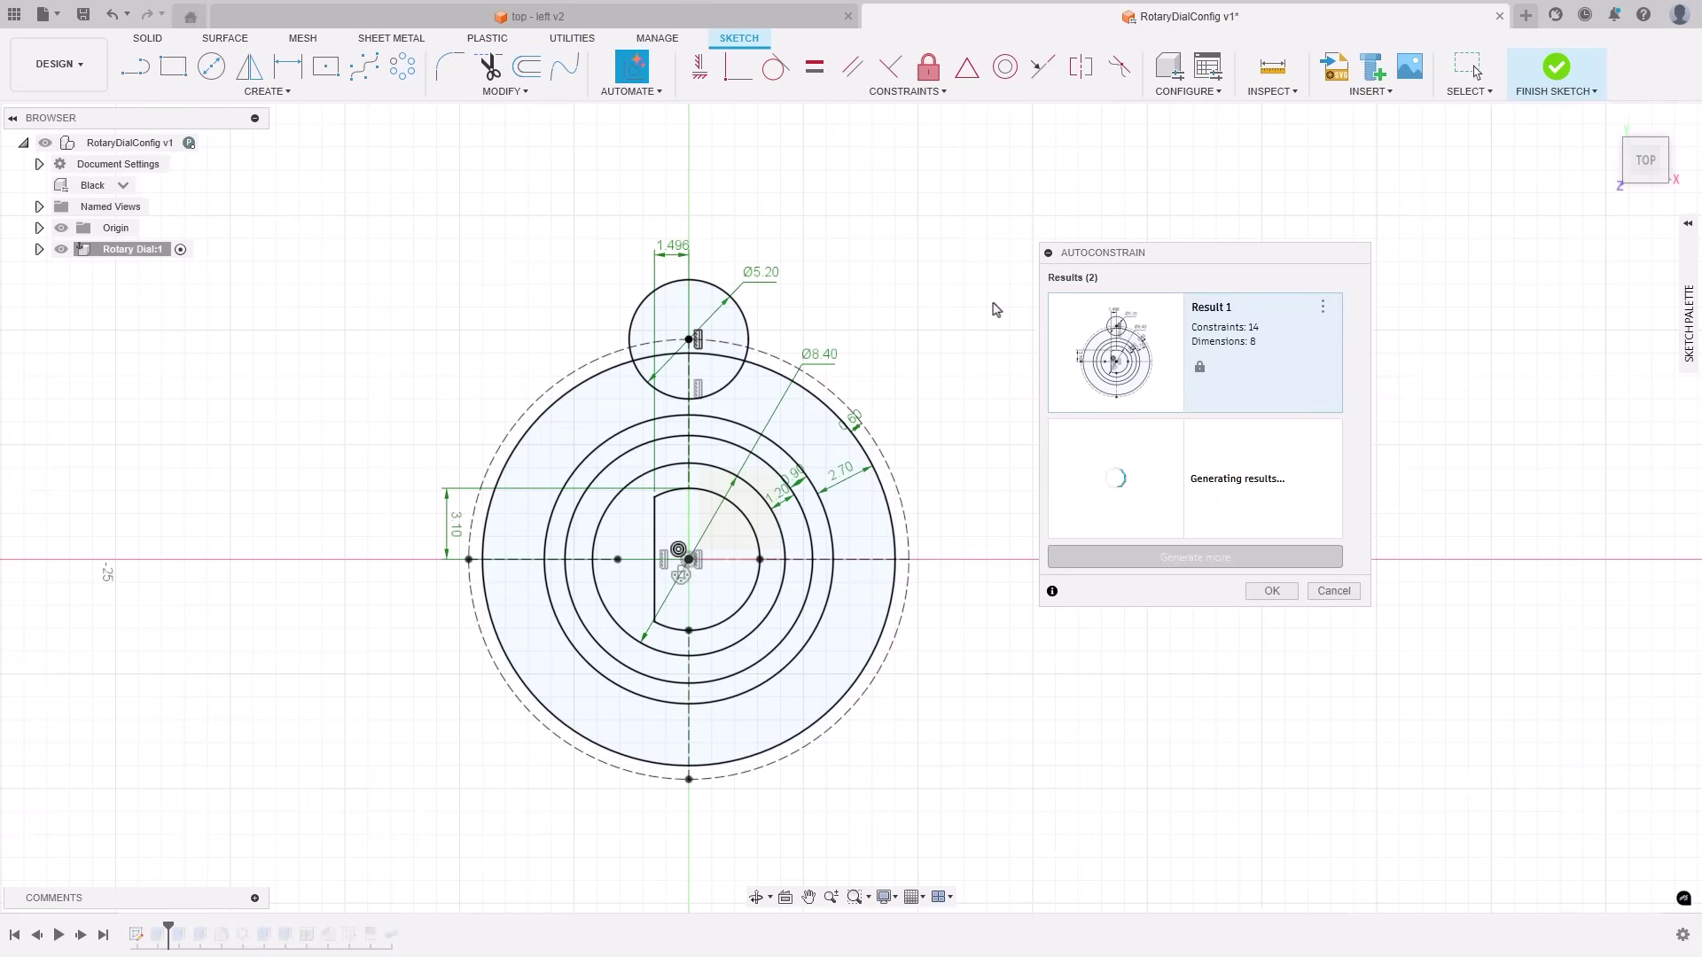
left_click(1257, 475)
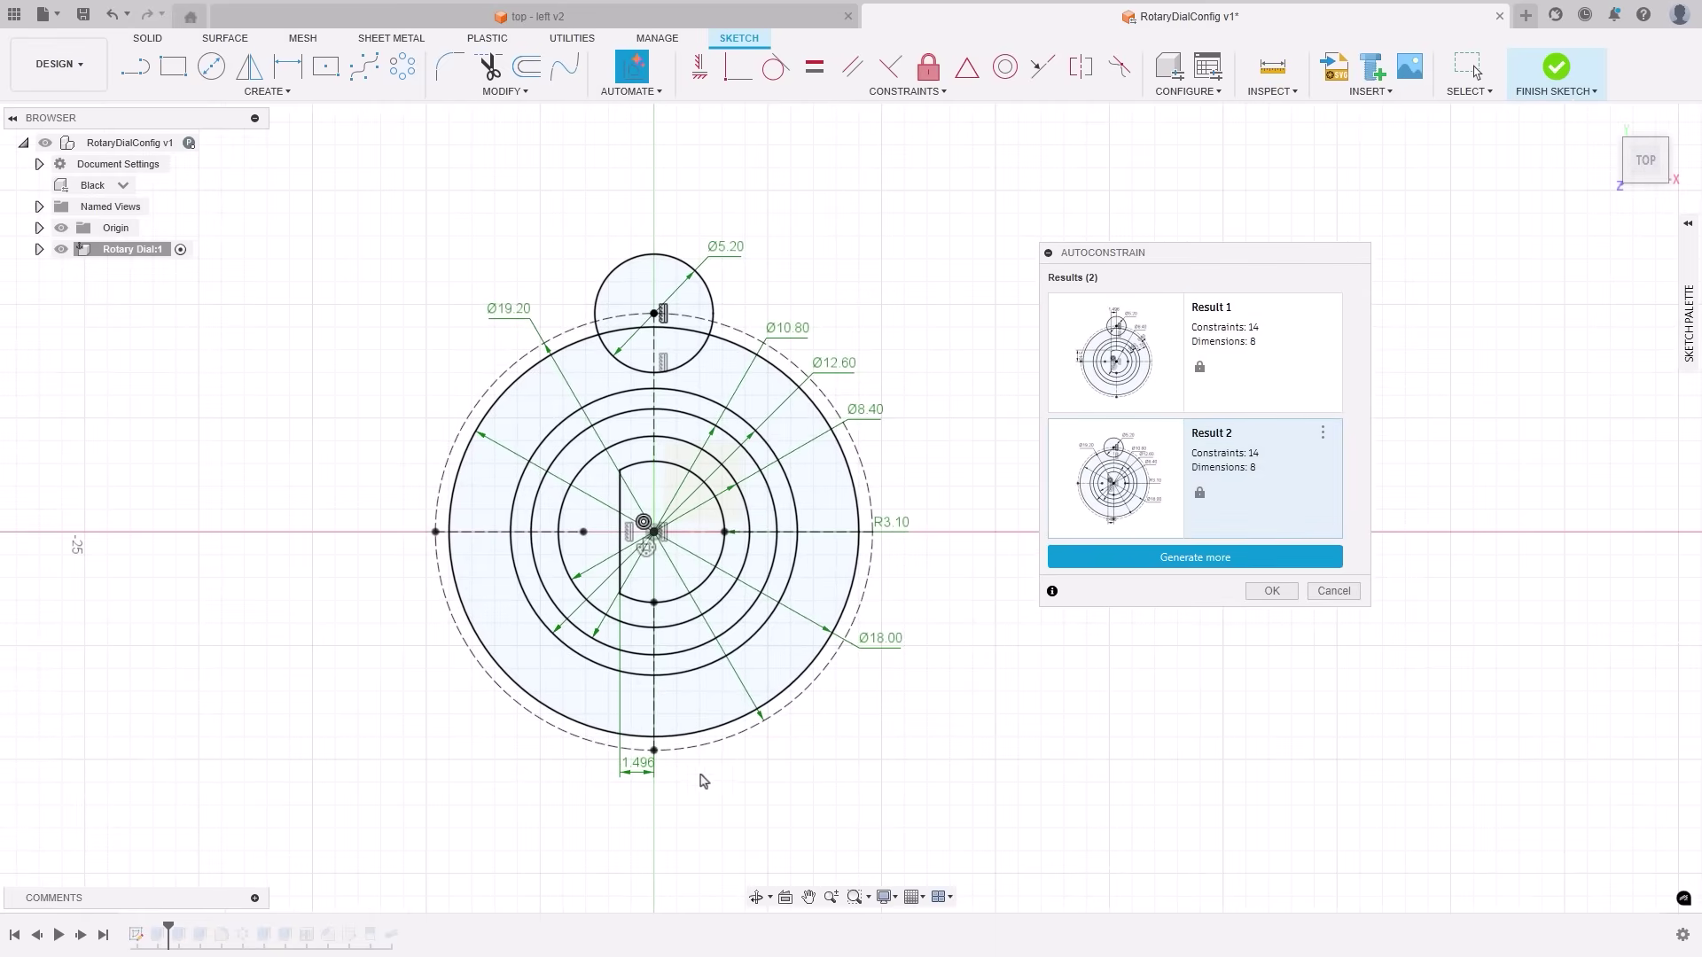
left_click(634, 765)
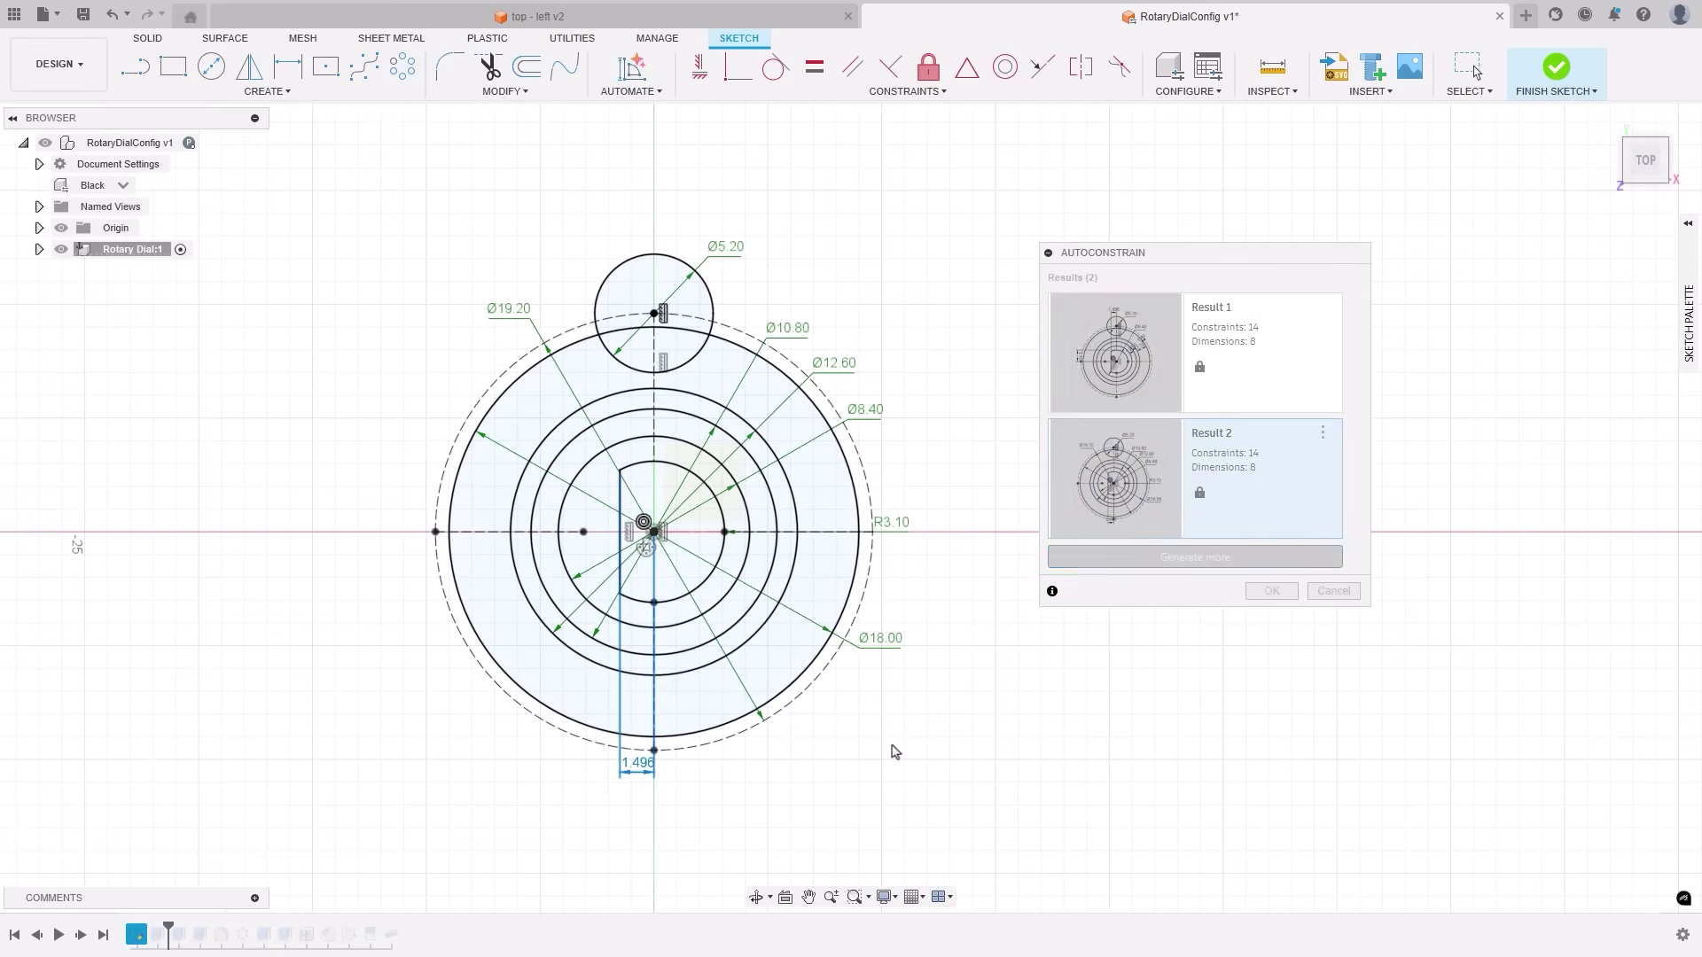
key("Delete")
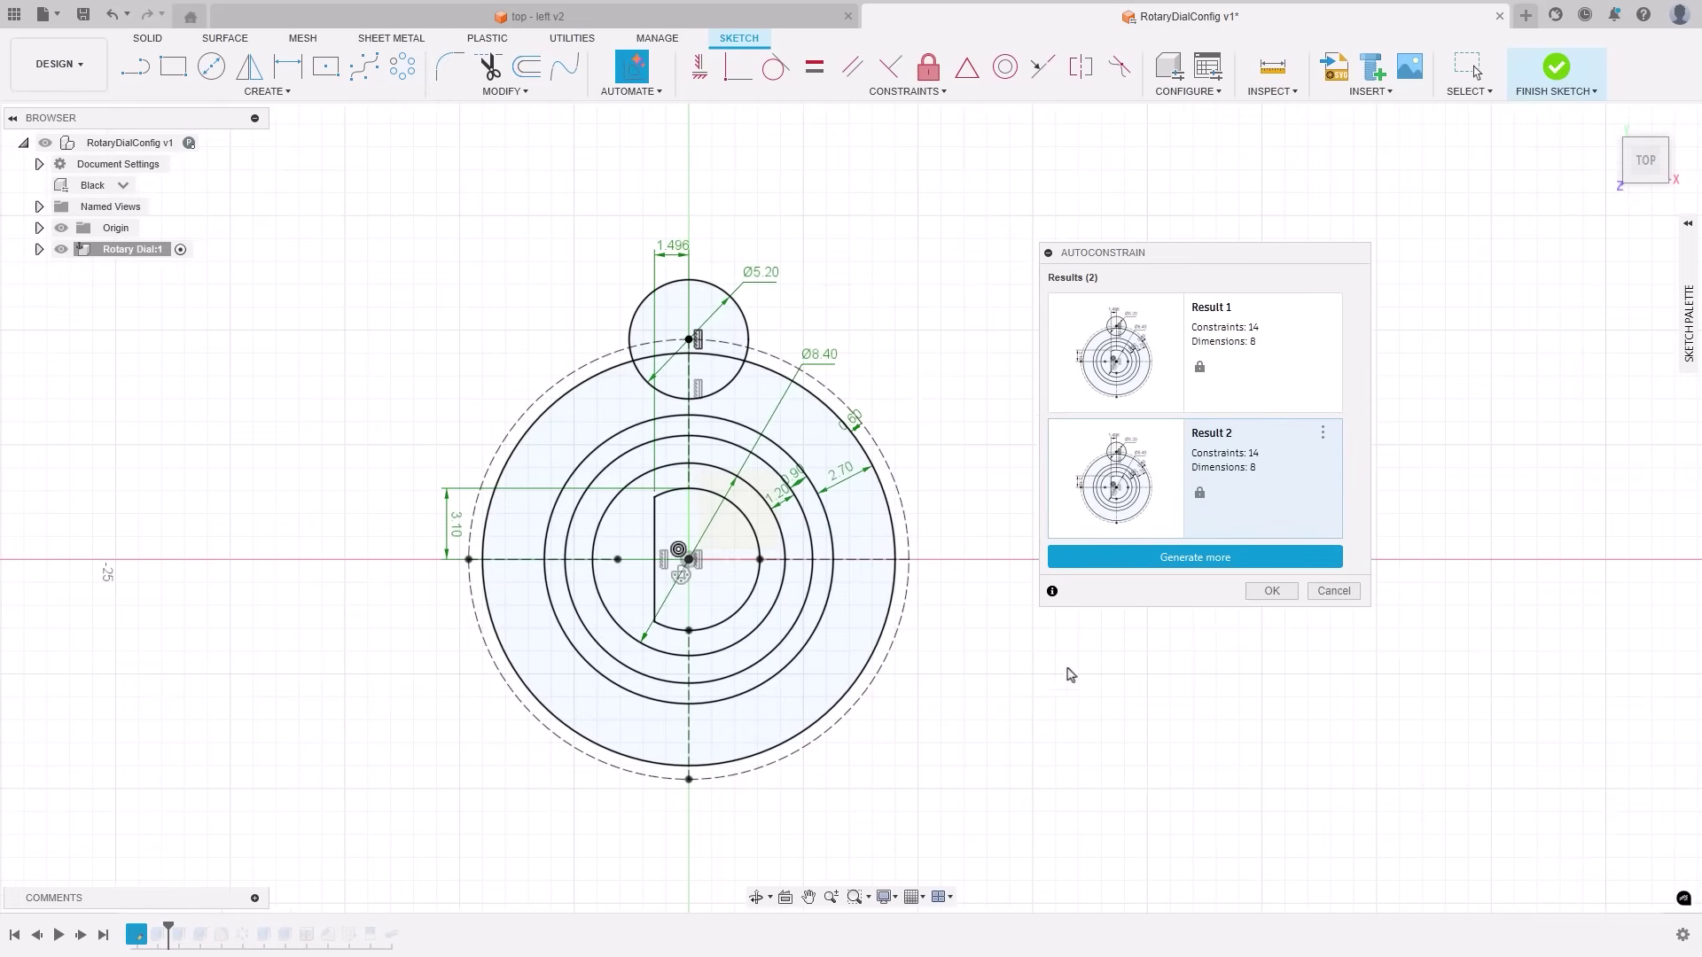
left_click(1282, 592)
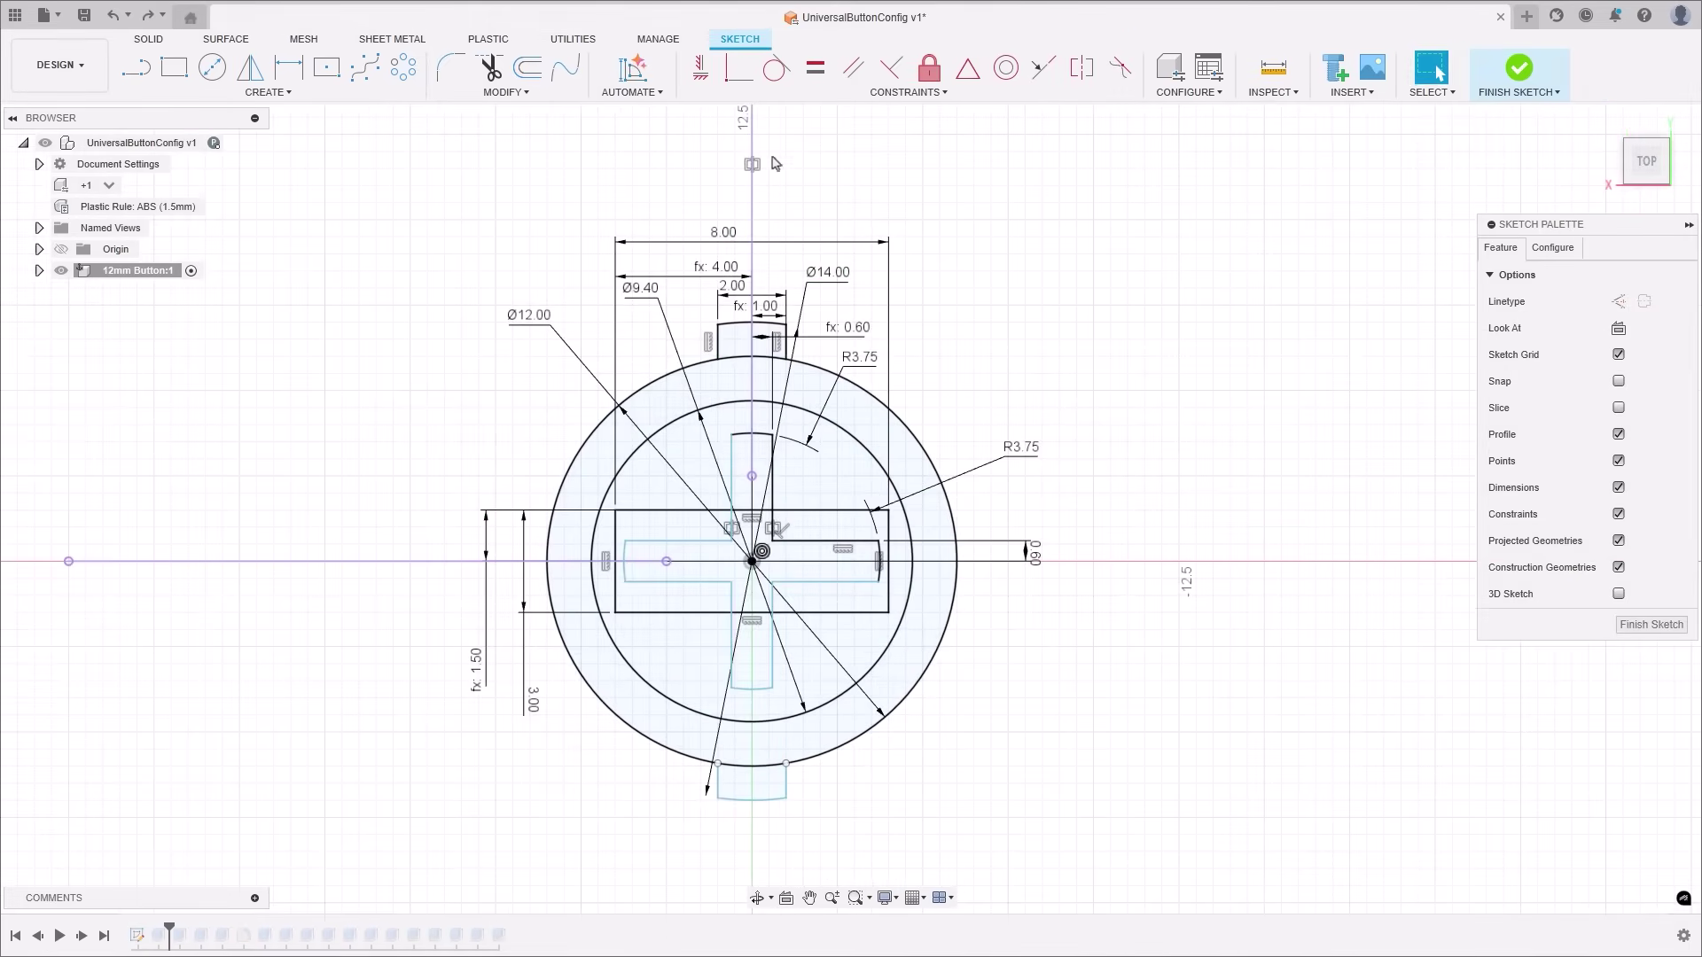
Run AutoConstrain on the 12mm Button sketch, compare both results, and accept Result 1.
left_click(633, 70)
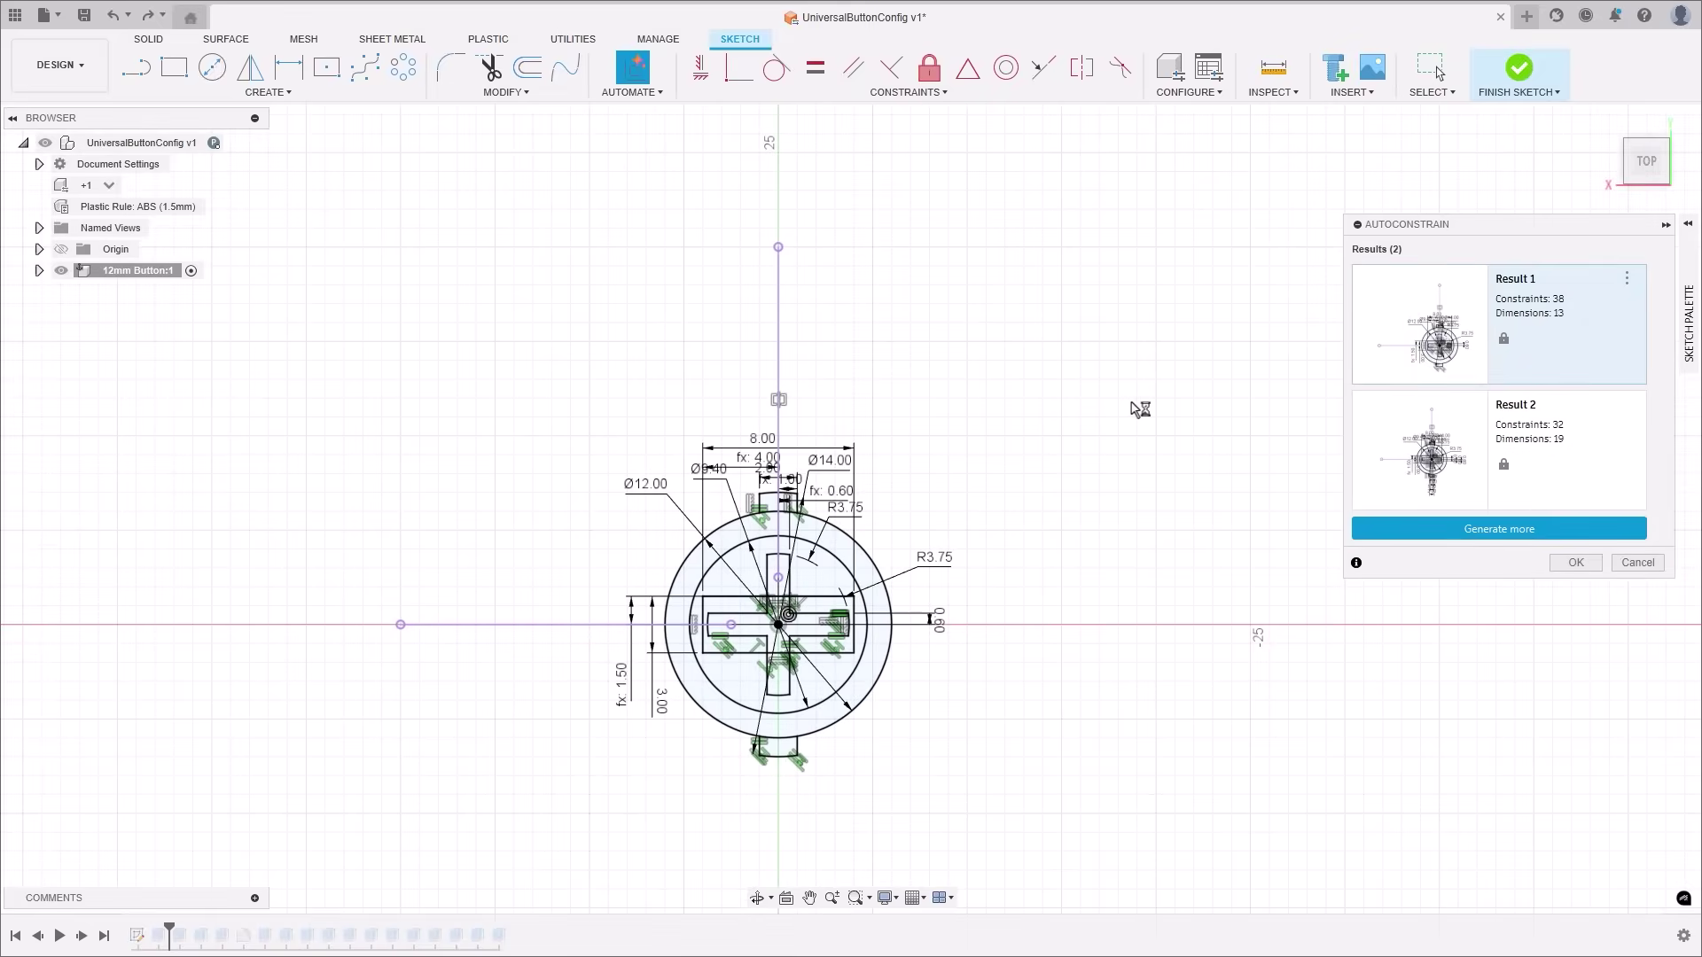
left_click(1490, 438)
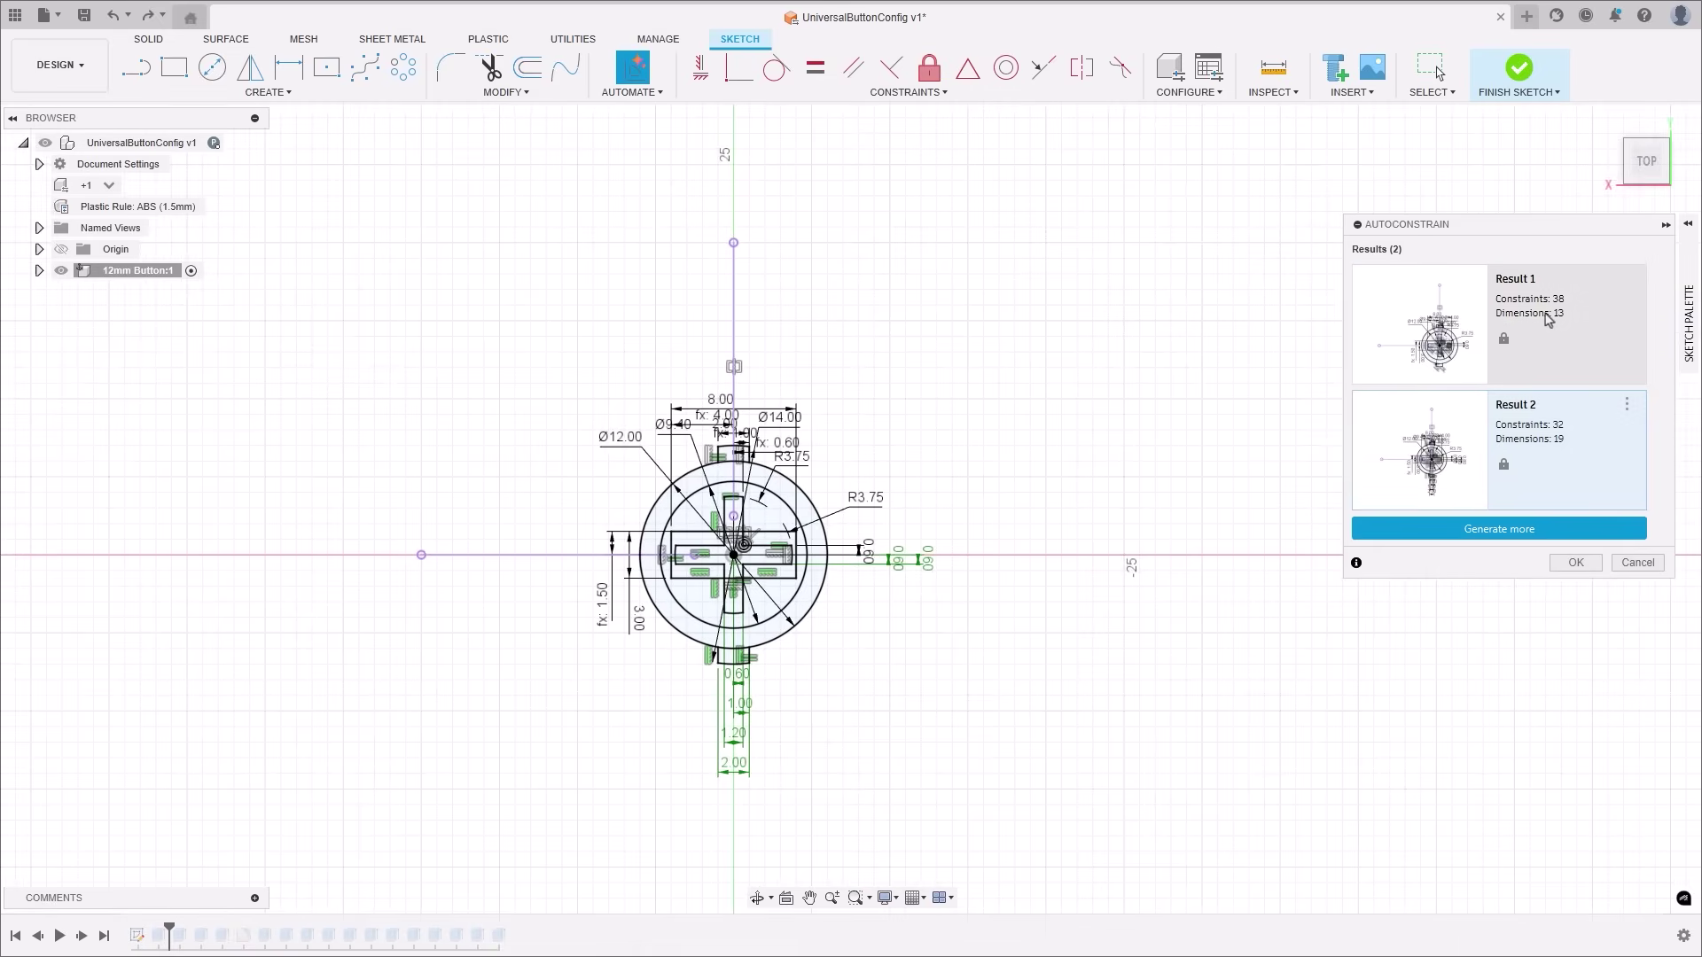
left_click(1541, 320)
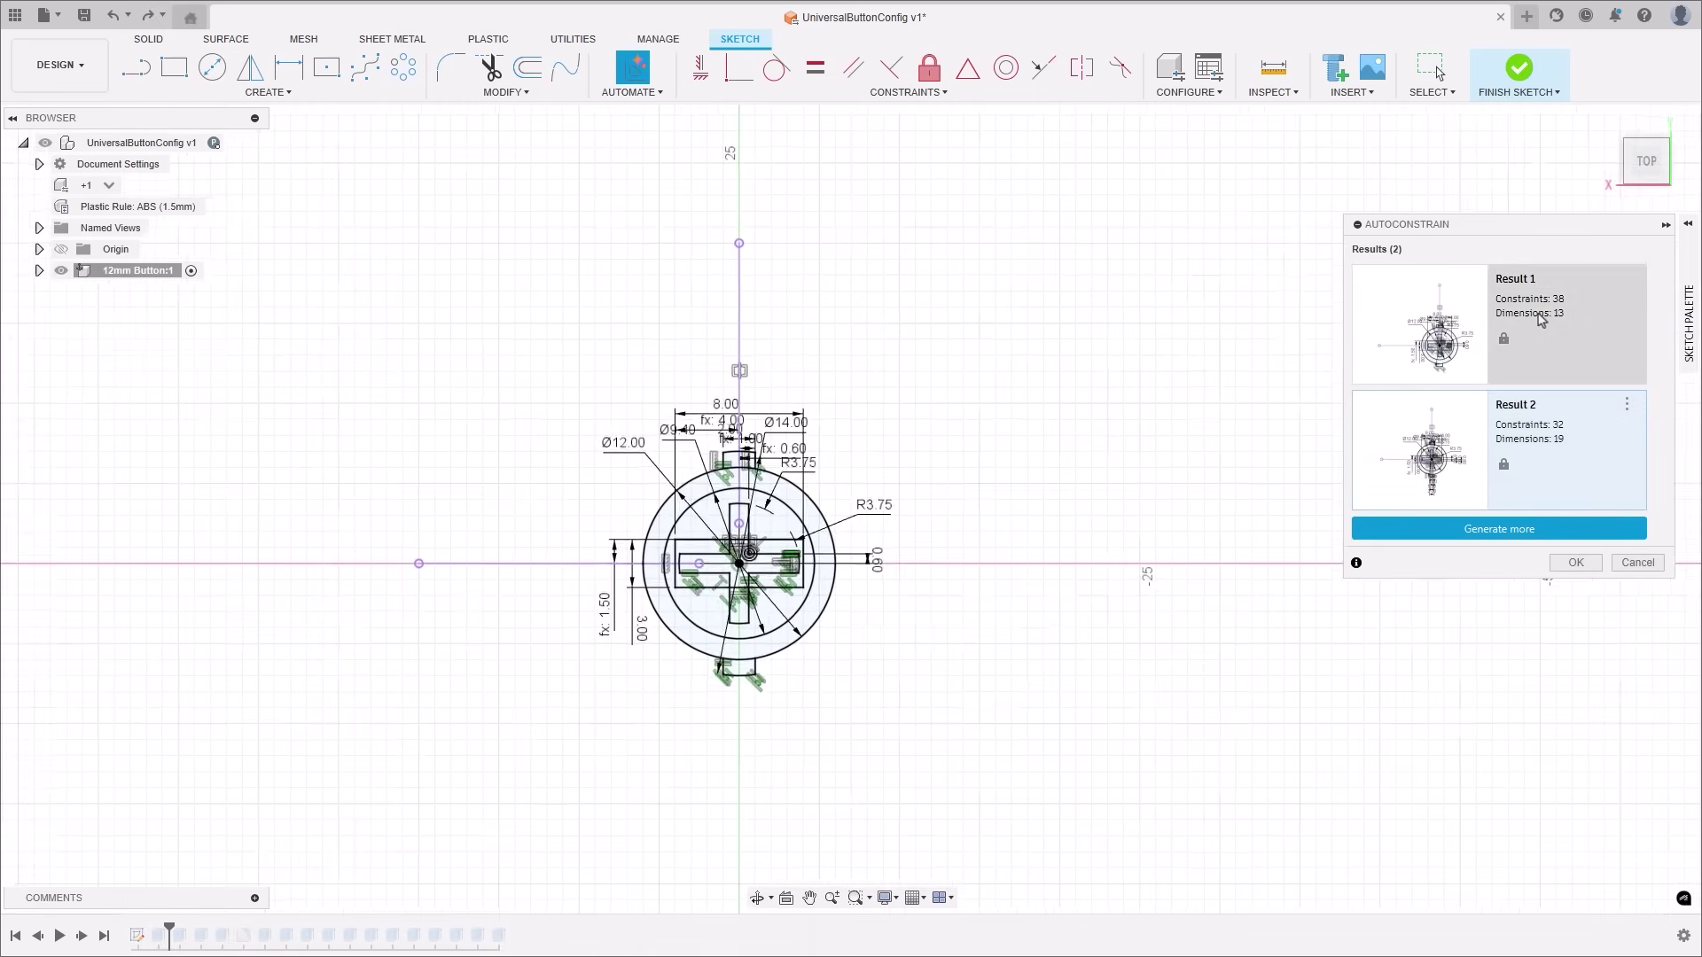
left_click(1553, 565)
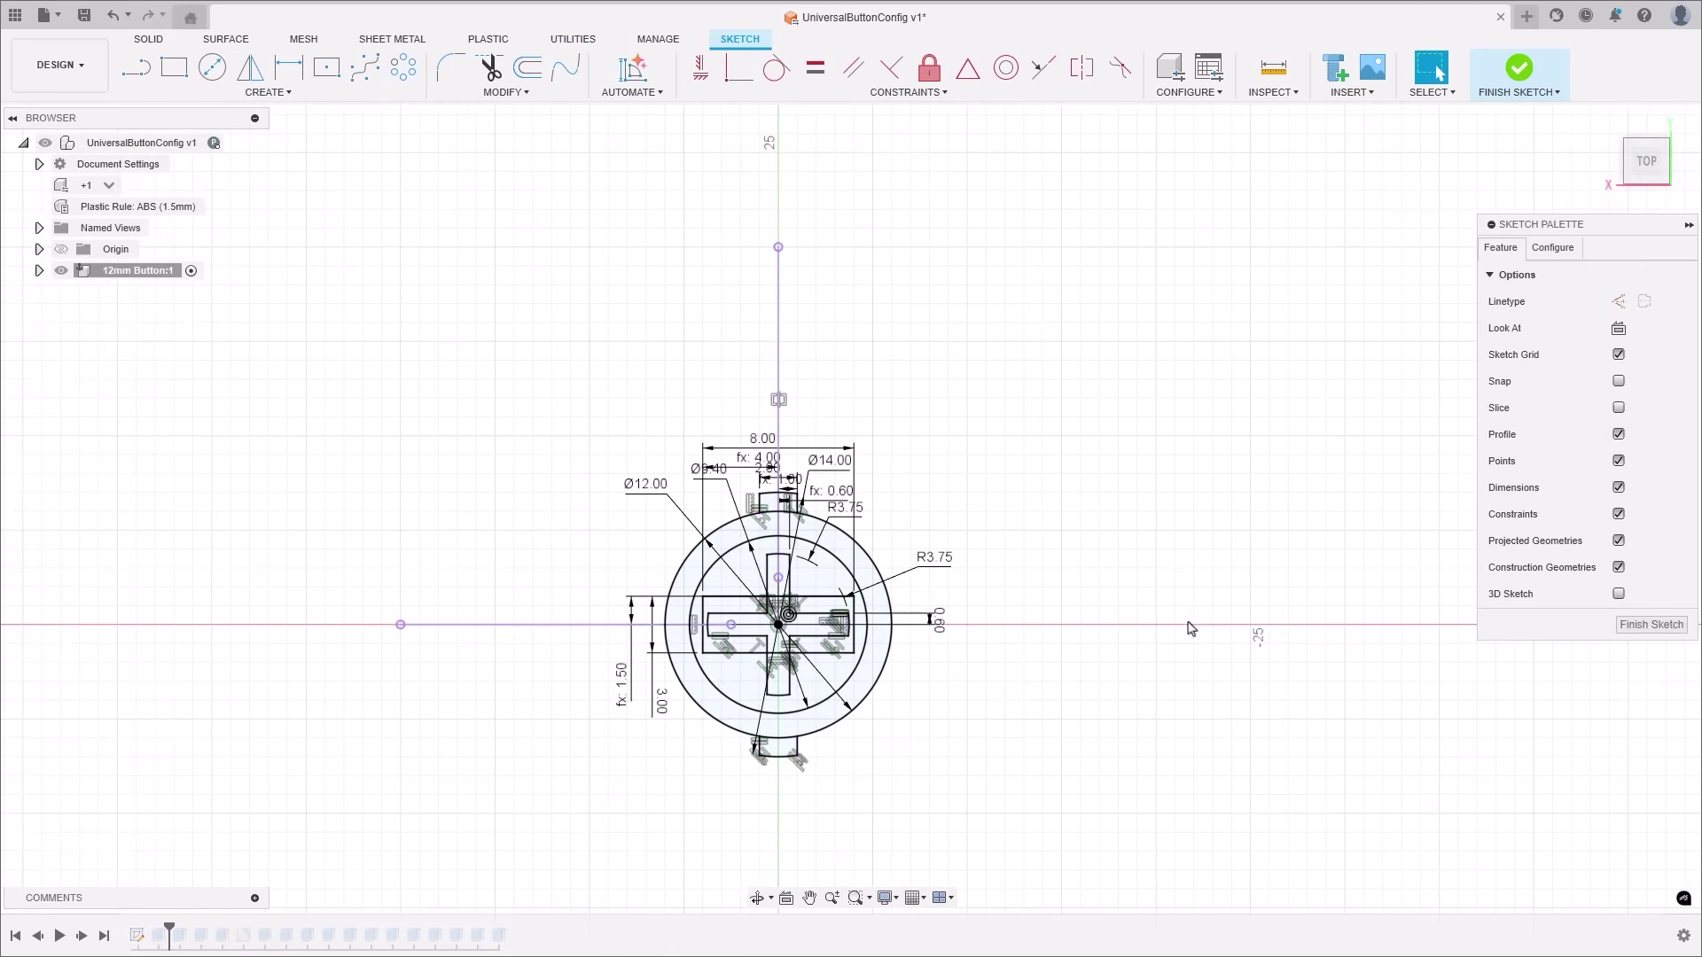
Set the half-width dimension of the cross's horizontal arm to 0.7.
scroll(888, 705, "up", 3)
scroll(890, 704, "up", 1)
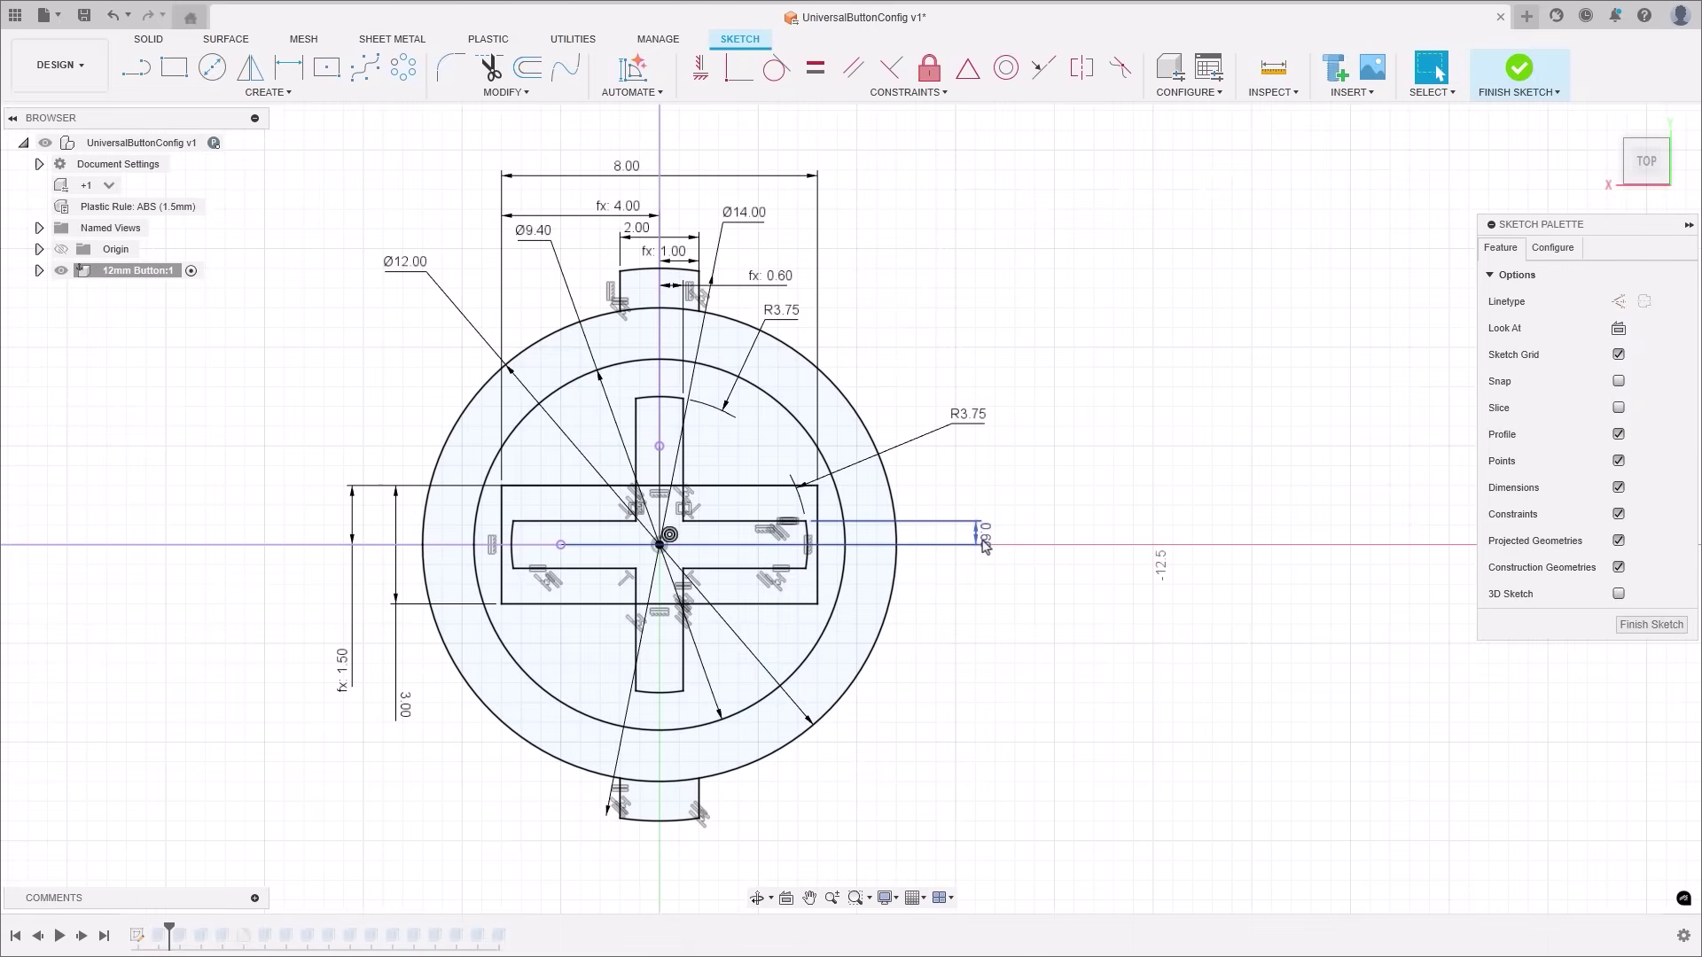
double_click(983, 537)
type("0.7")
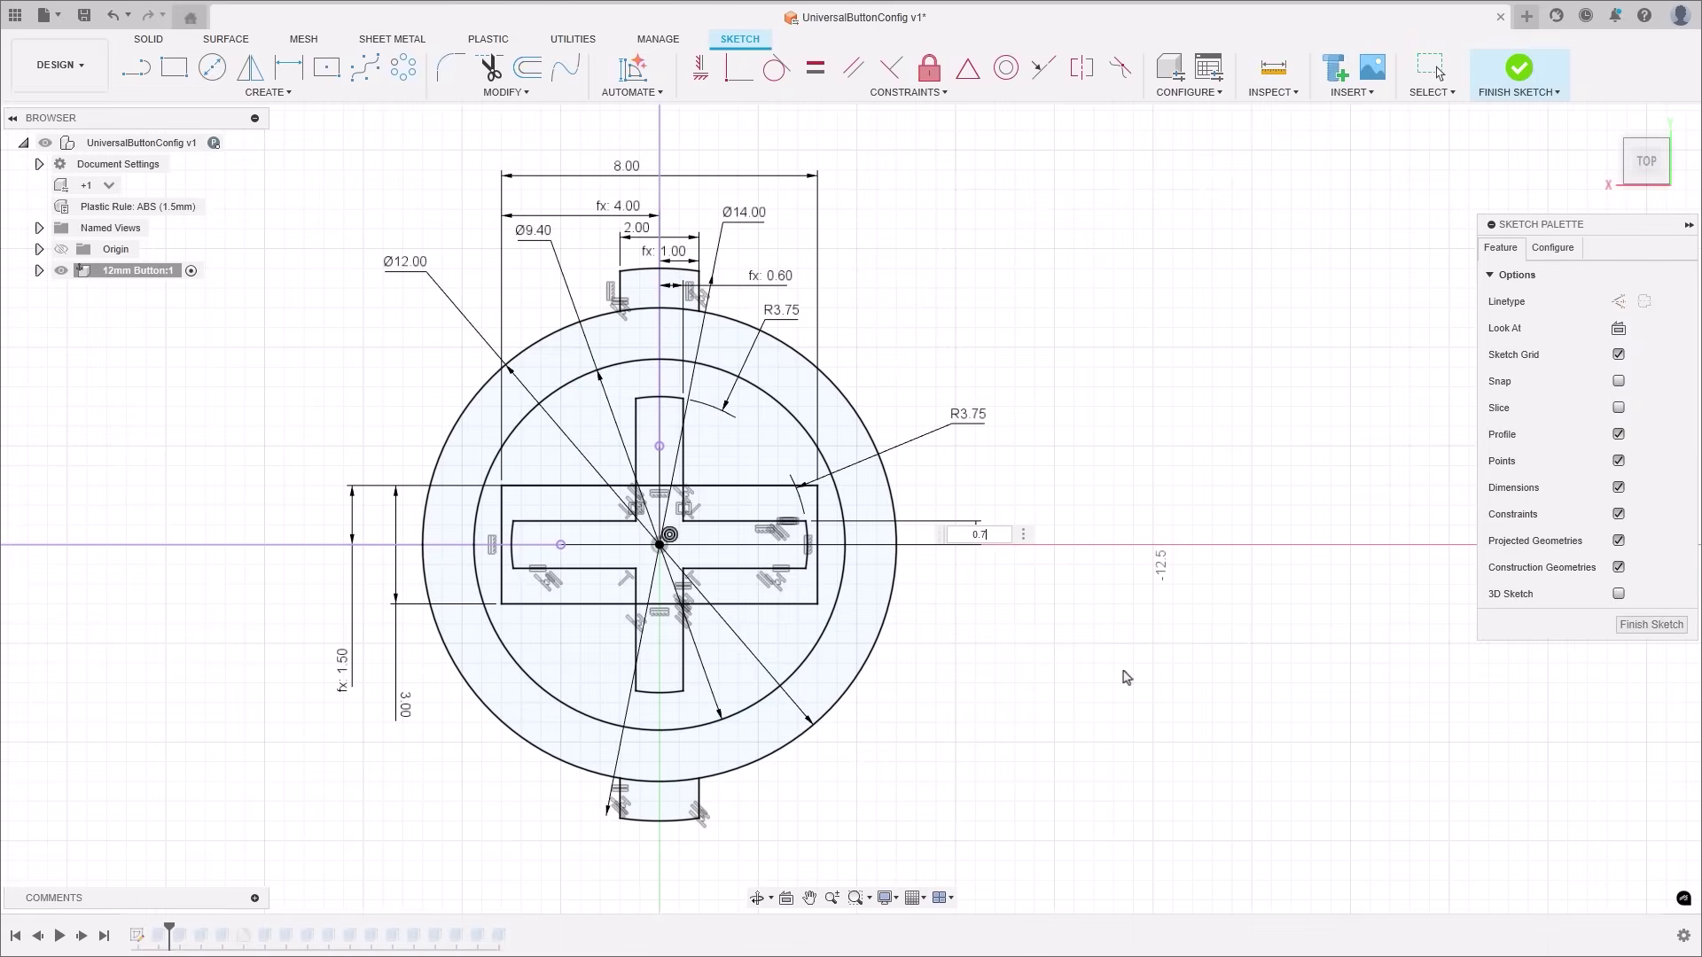
key("Return")
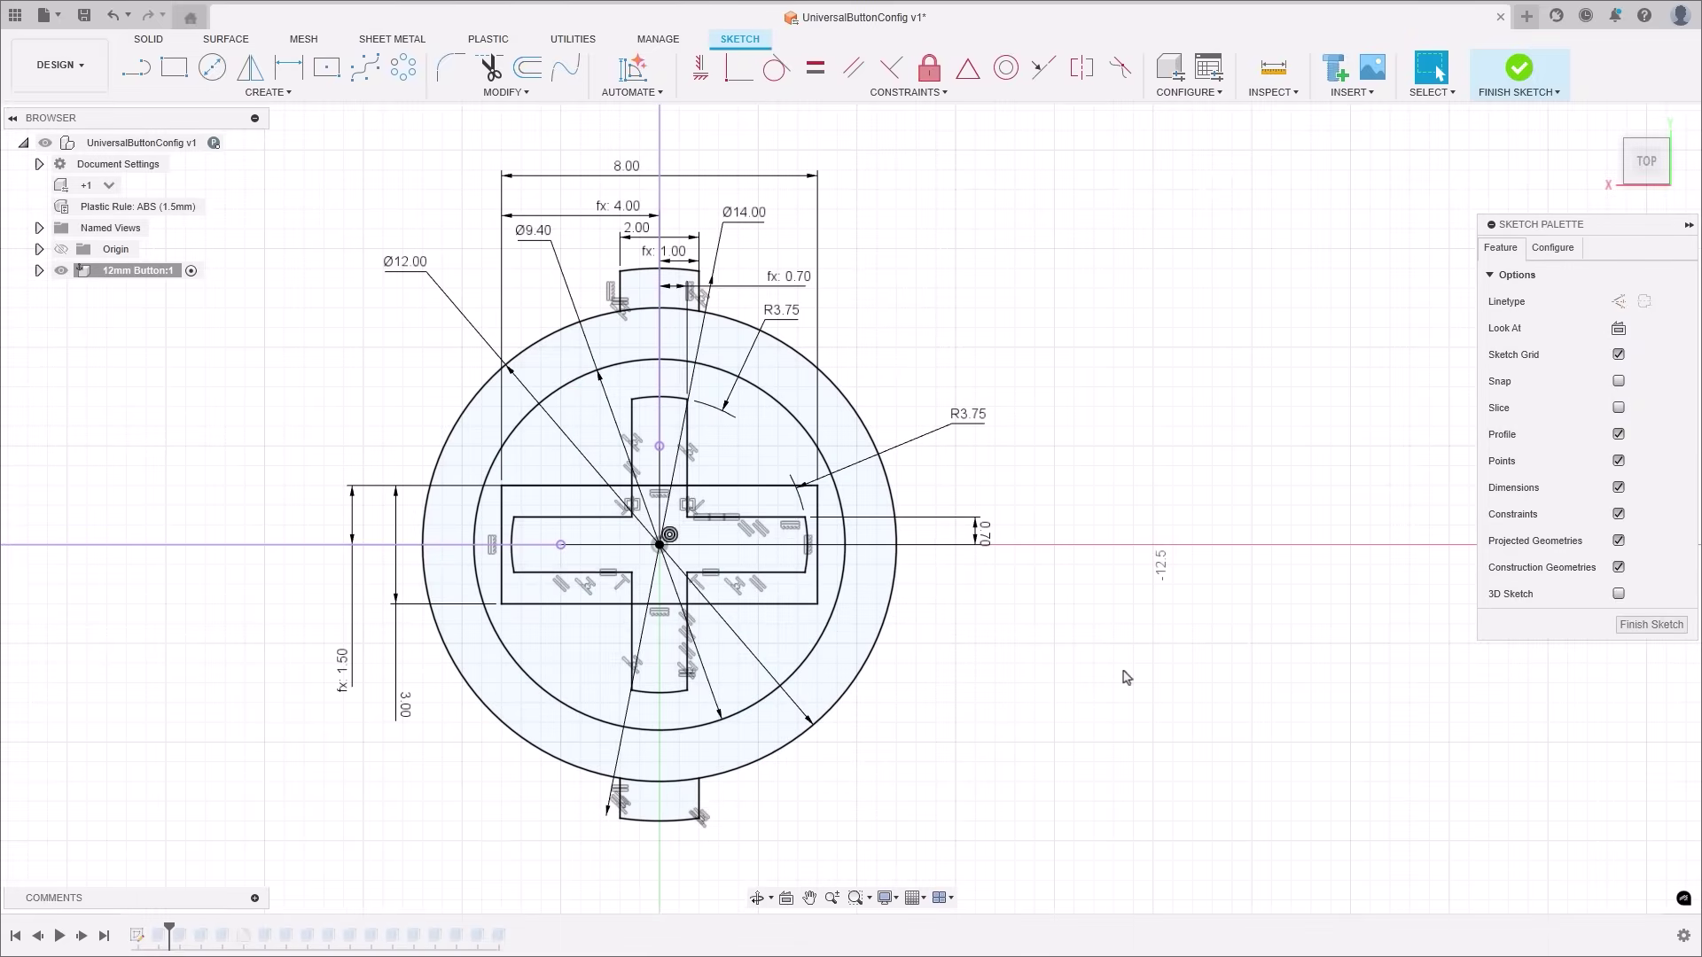
Set the half-width dimension of the cross's horizontal arm to 0.5 and finish the sketch.
double_click(984, 534)
type("0.5")
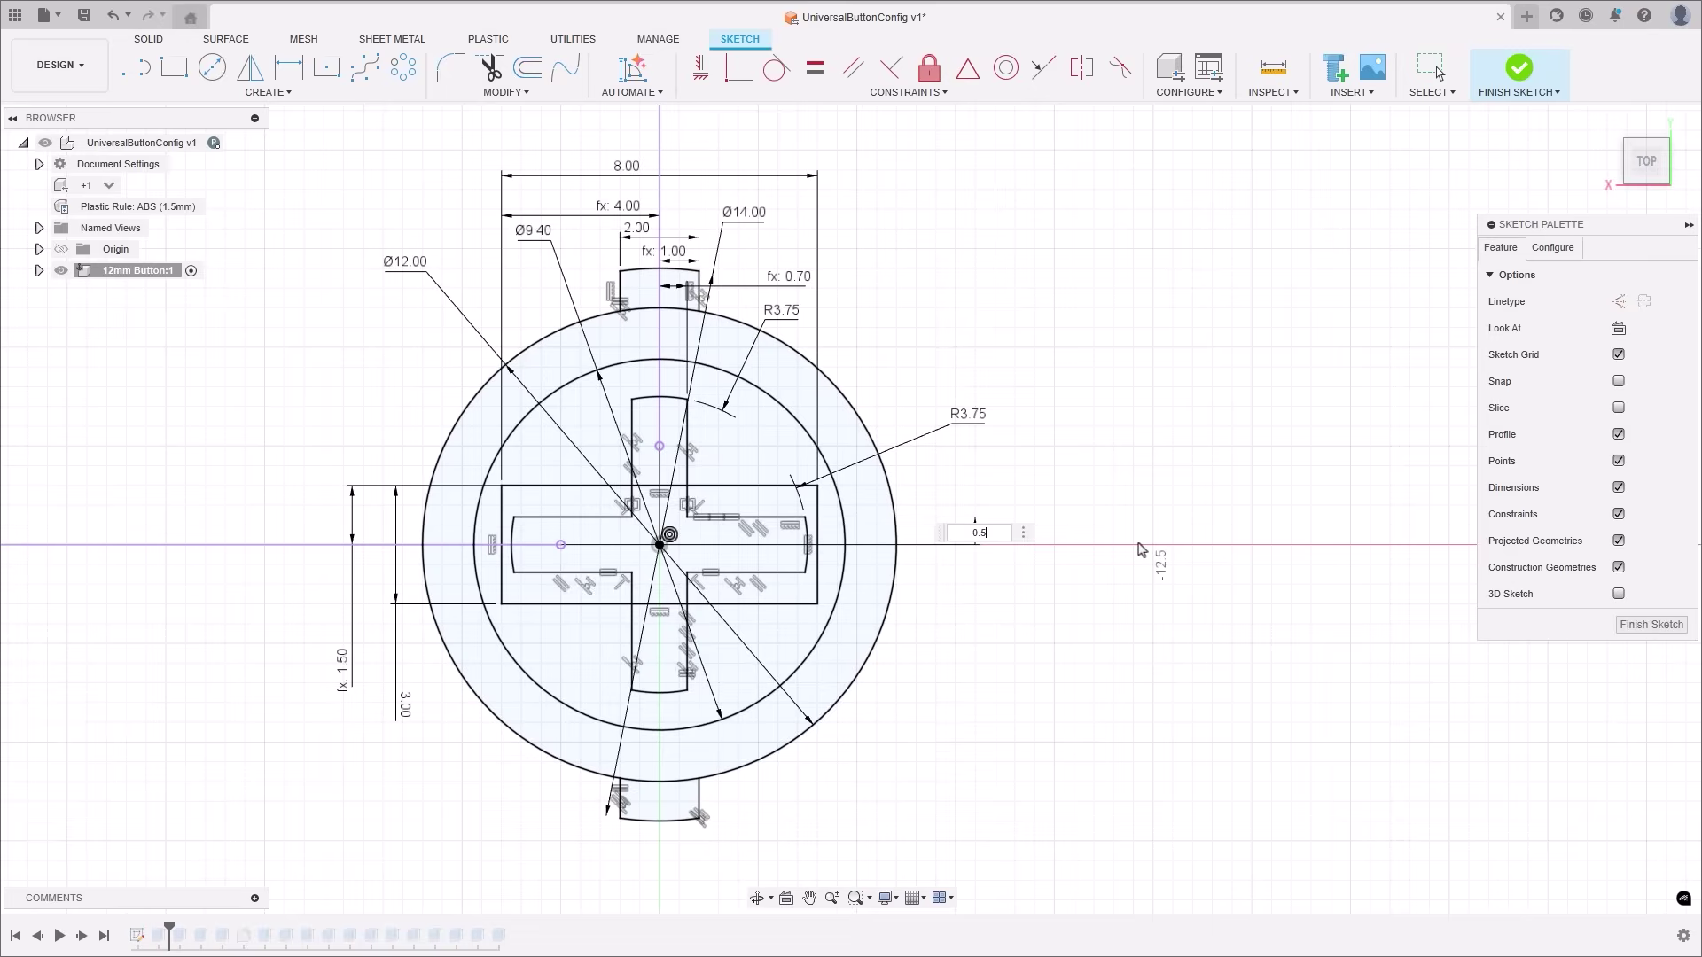
key("Return")
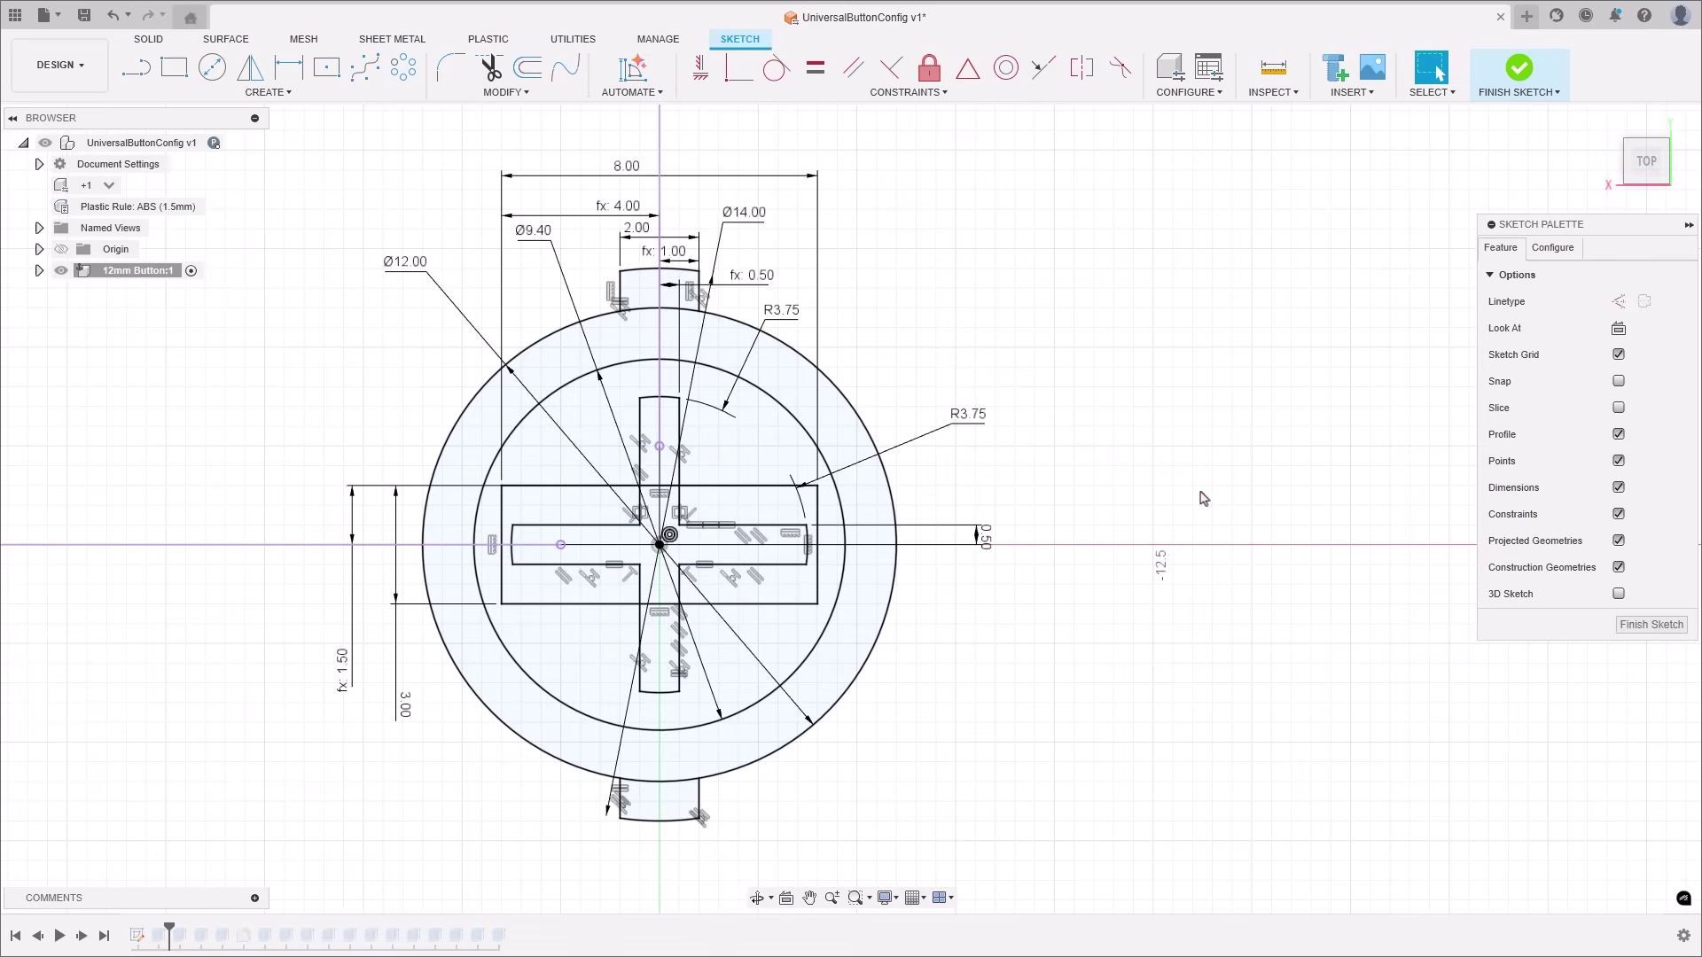
left_click(1518, 67)
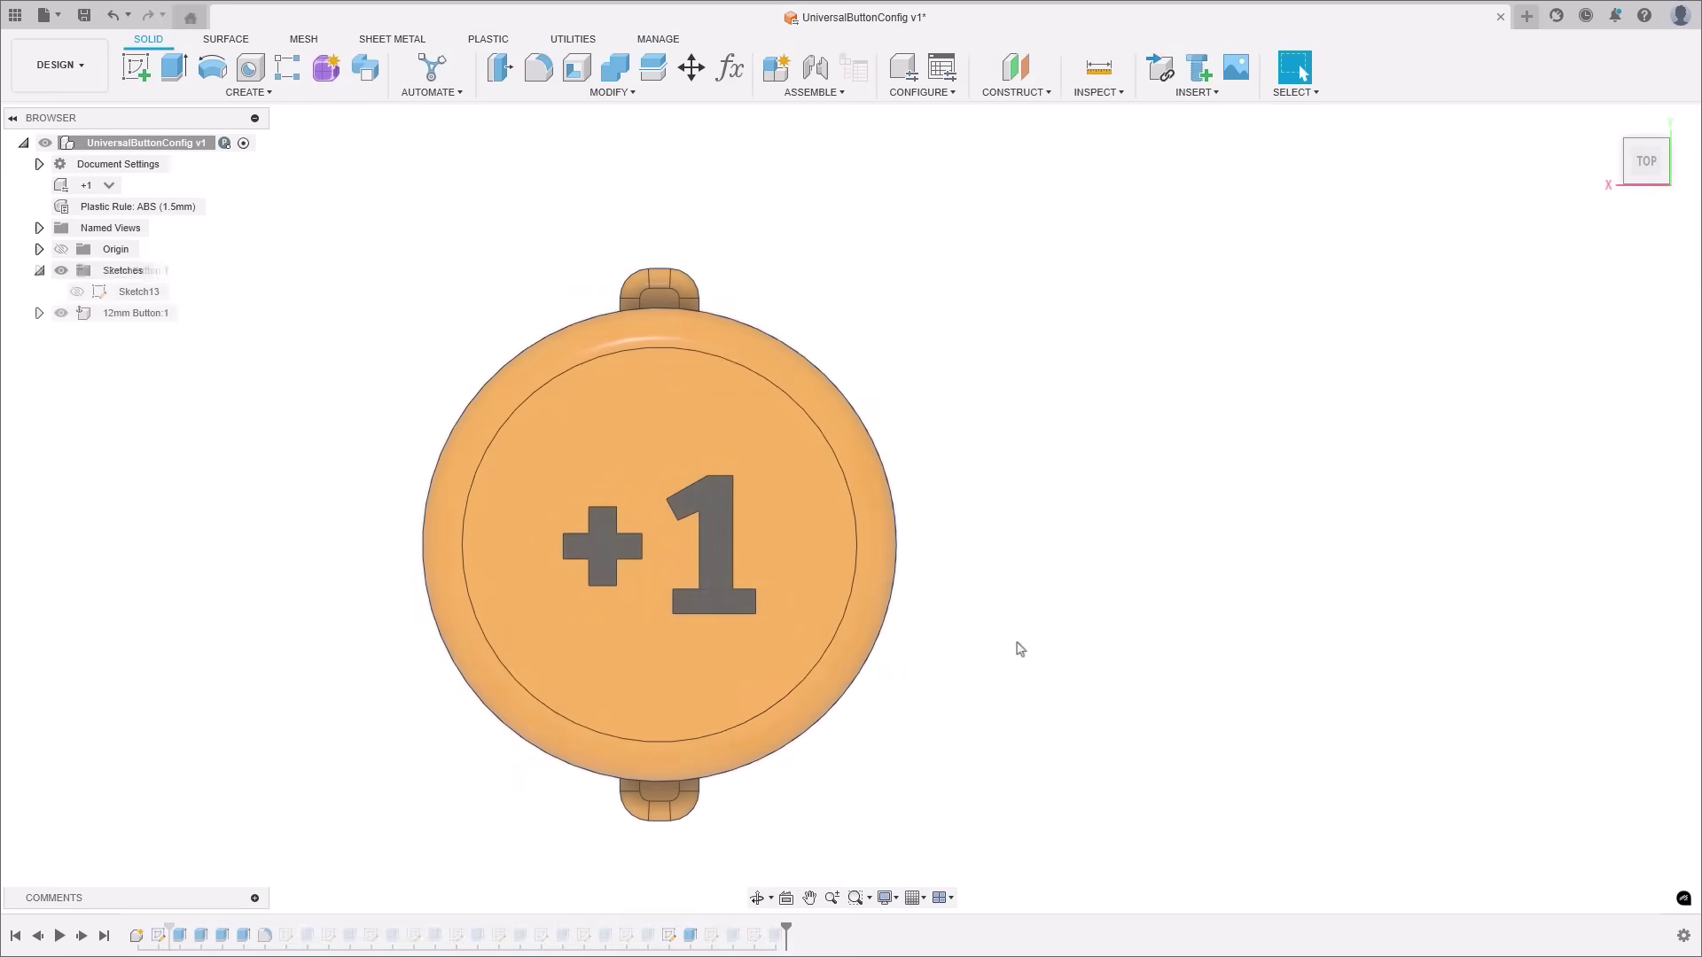
middle_click_drag(1017, 661, 1087, 607, "shift")
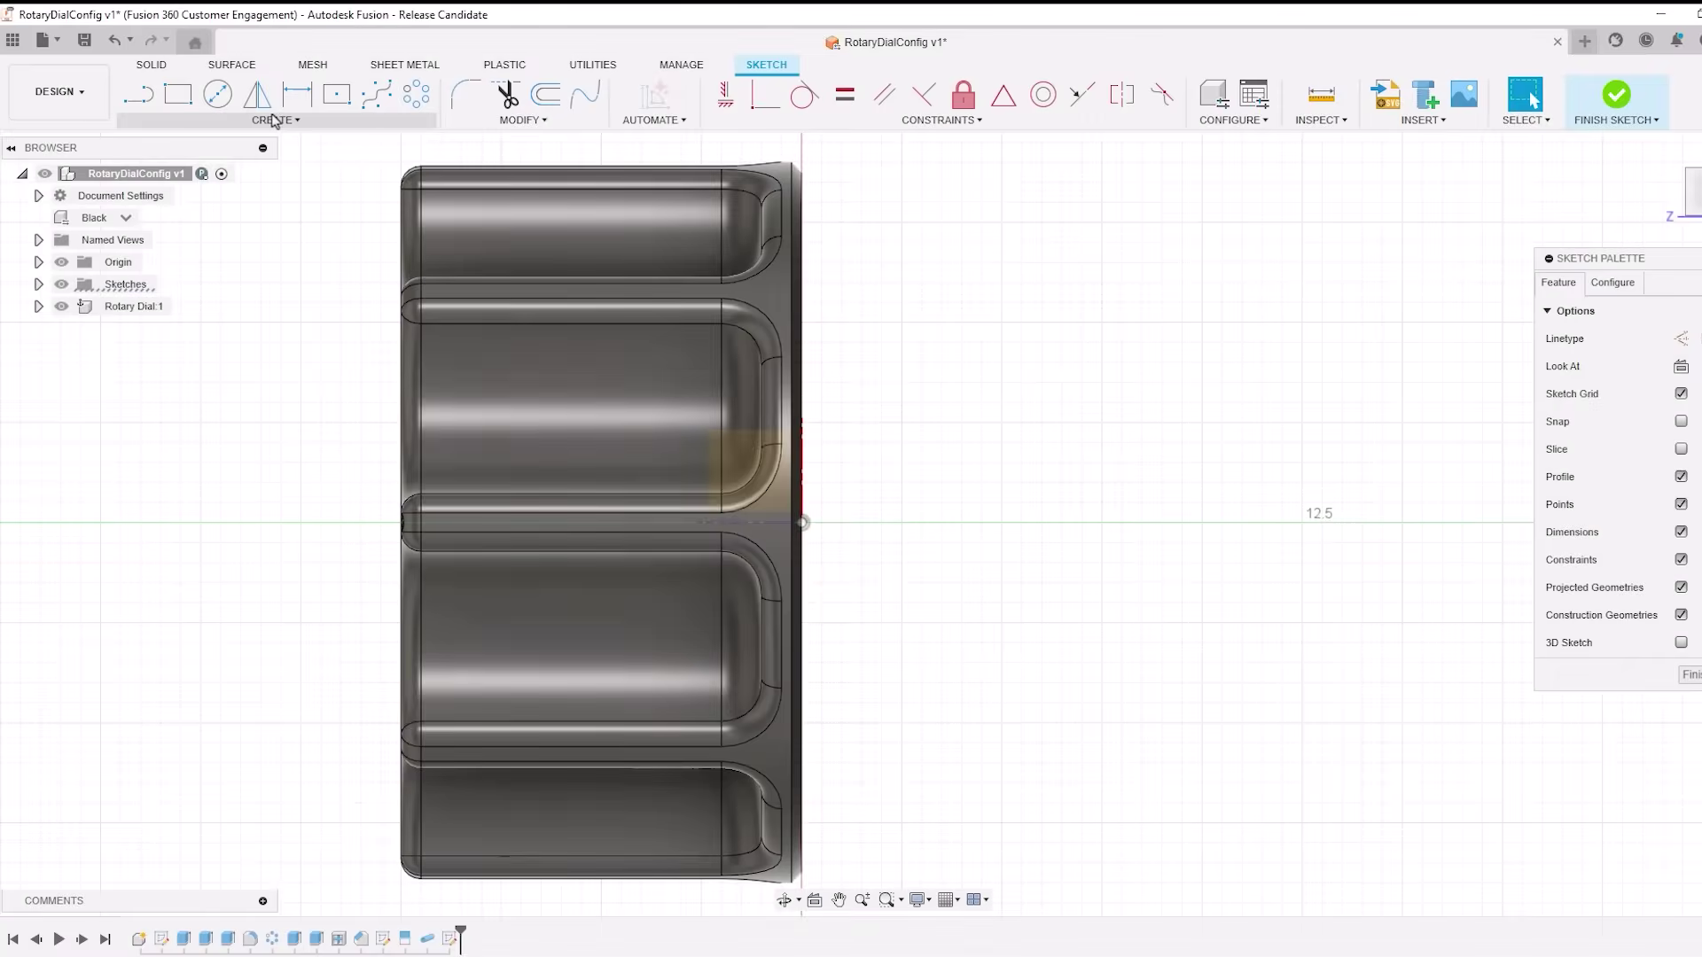
Project the Rotary Dial's spun profile into the sketch about the origin Z axis, keeping the projection link and centerline, and finish the sketch.
left_click(273, 119)
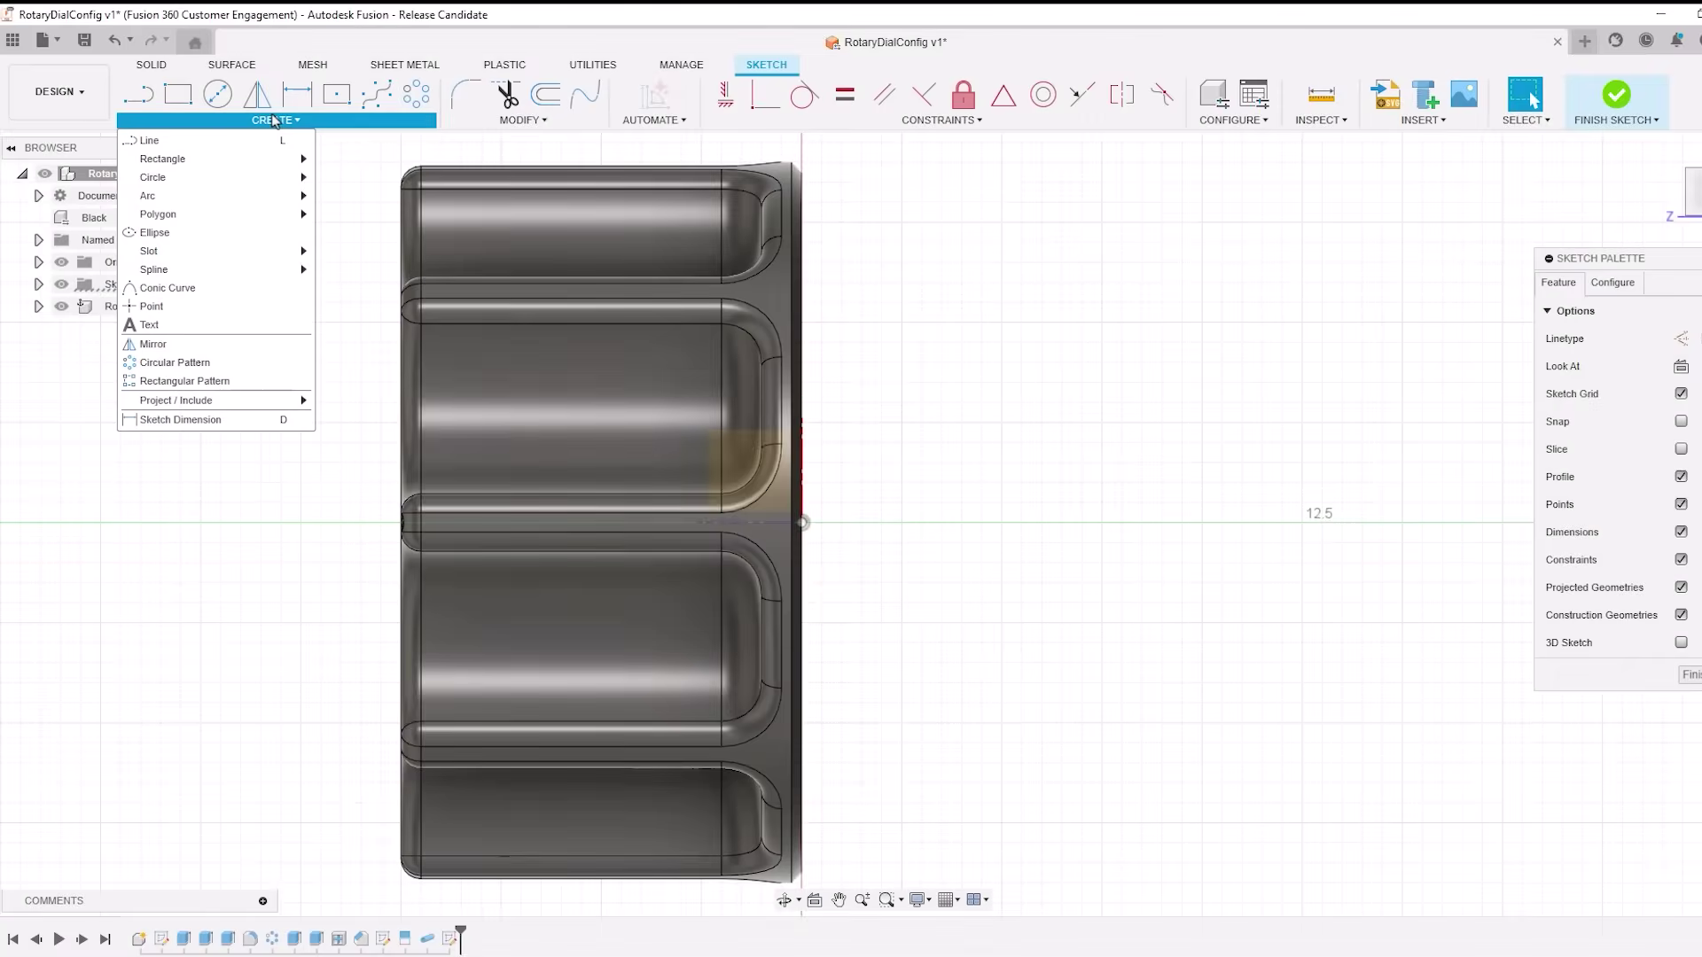
mouse_move(248, 399)
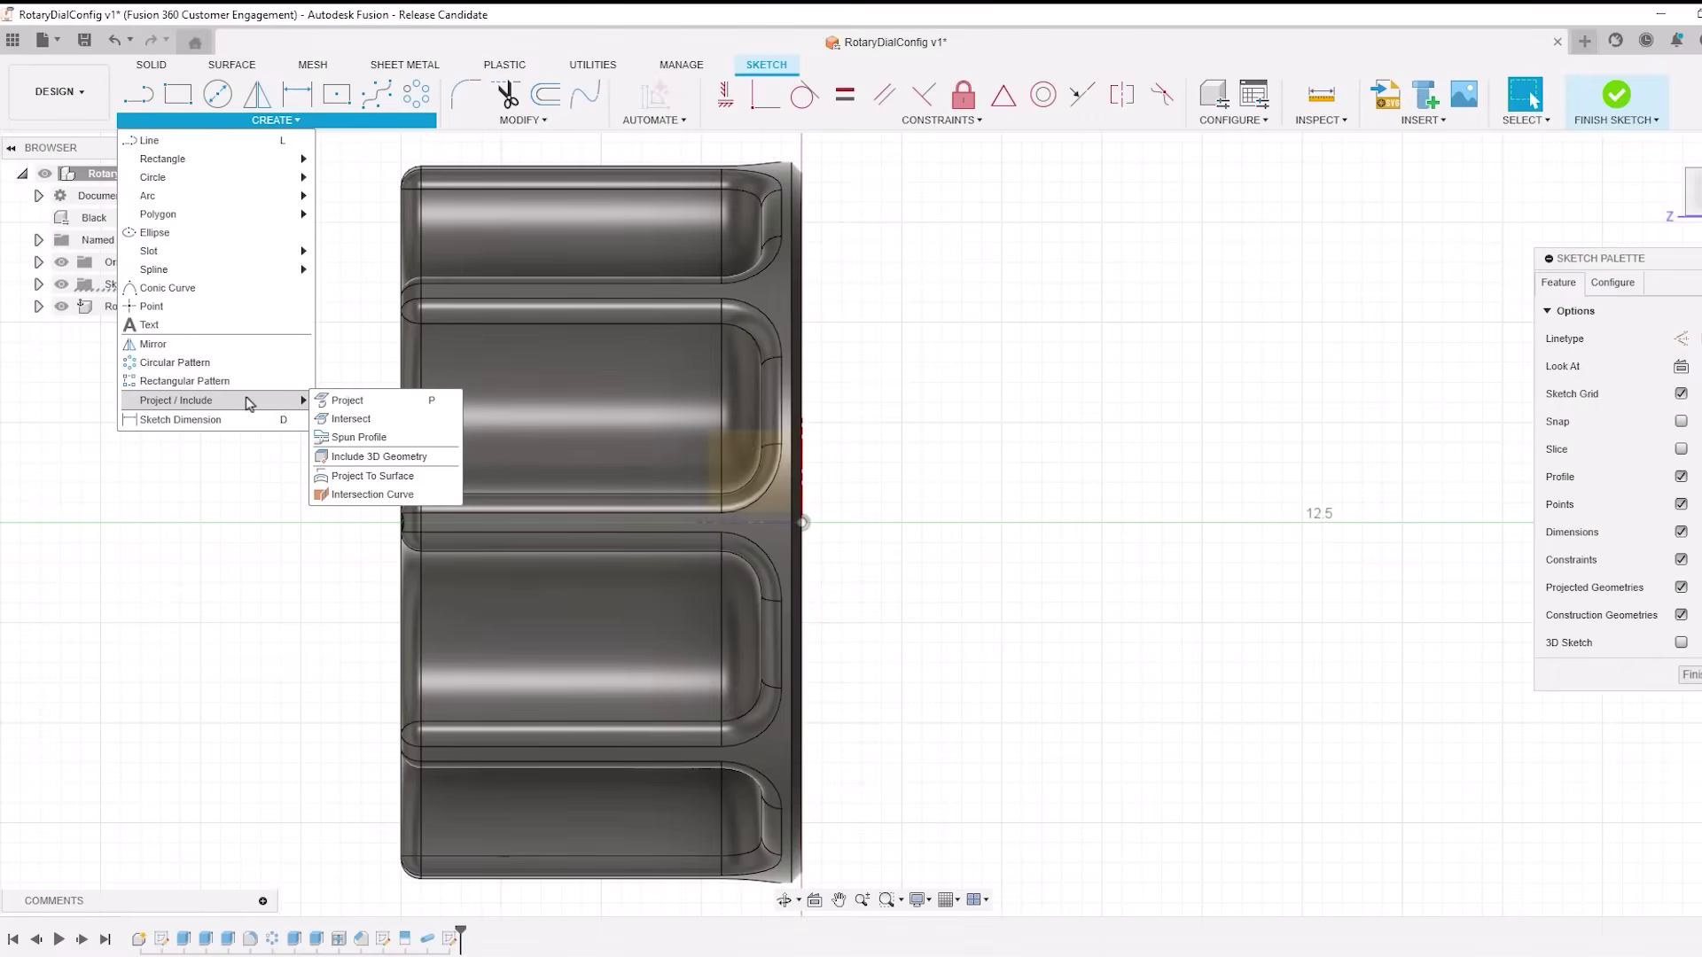
left_click(371, 437)
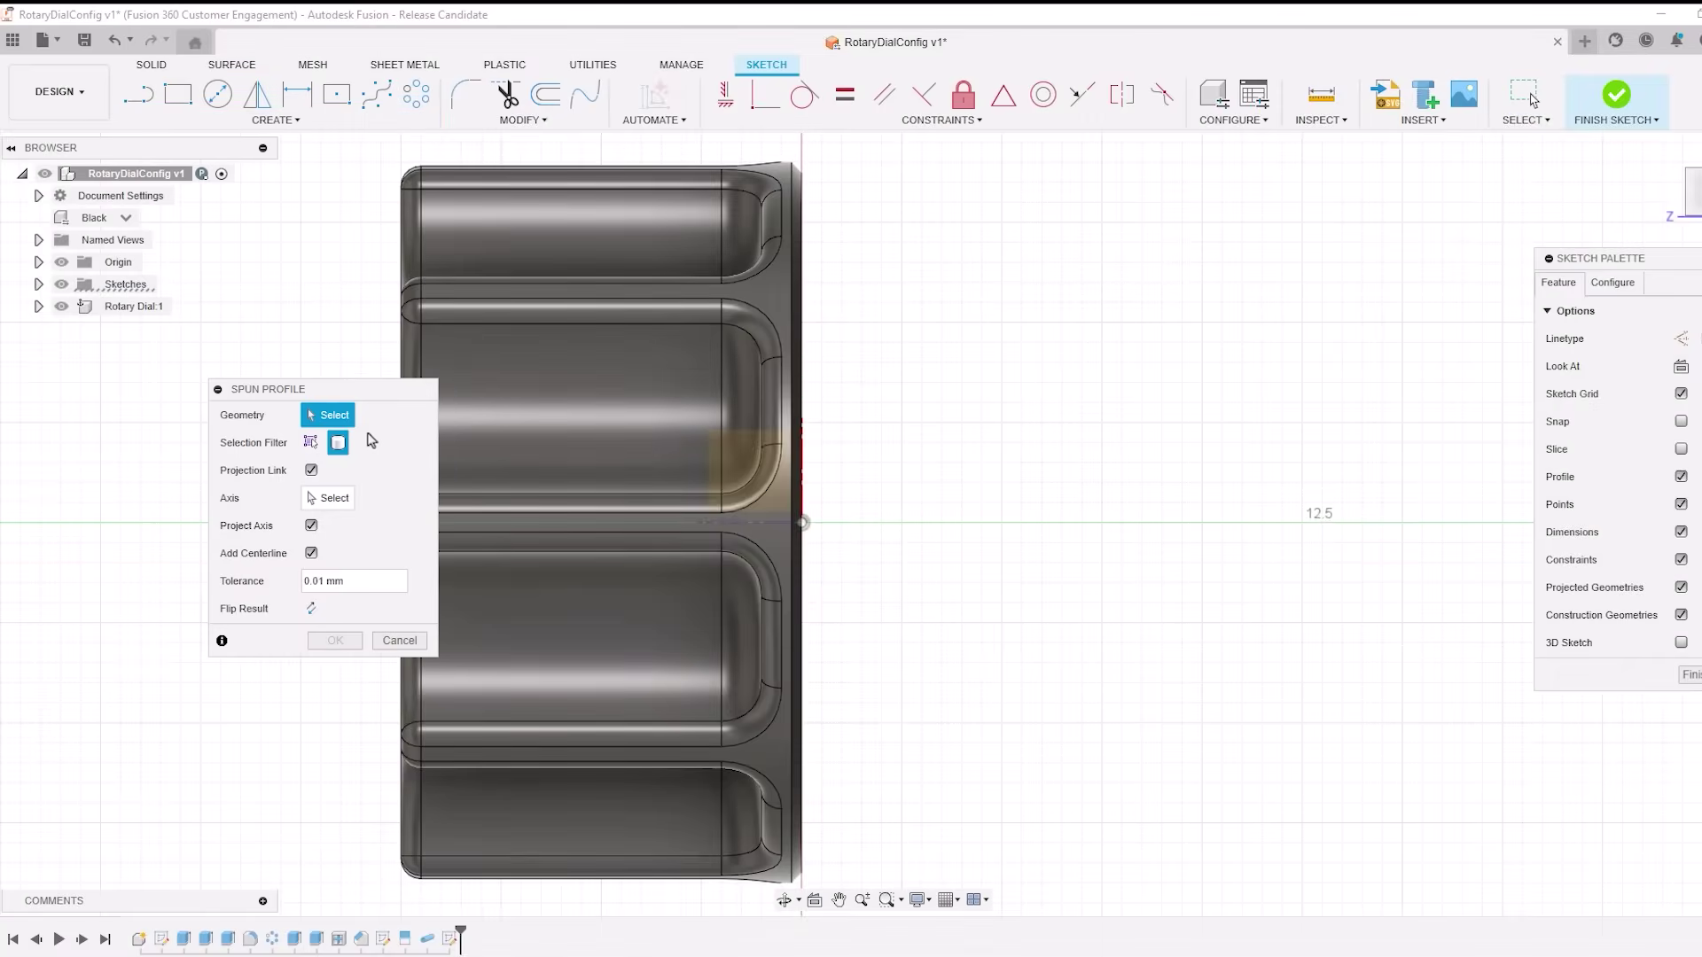
left_click_drag(360, 396, 232, 403)
left_click(571, 359)
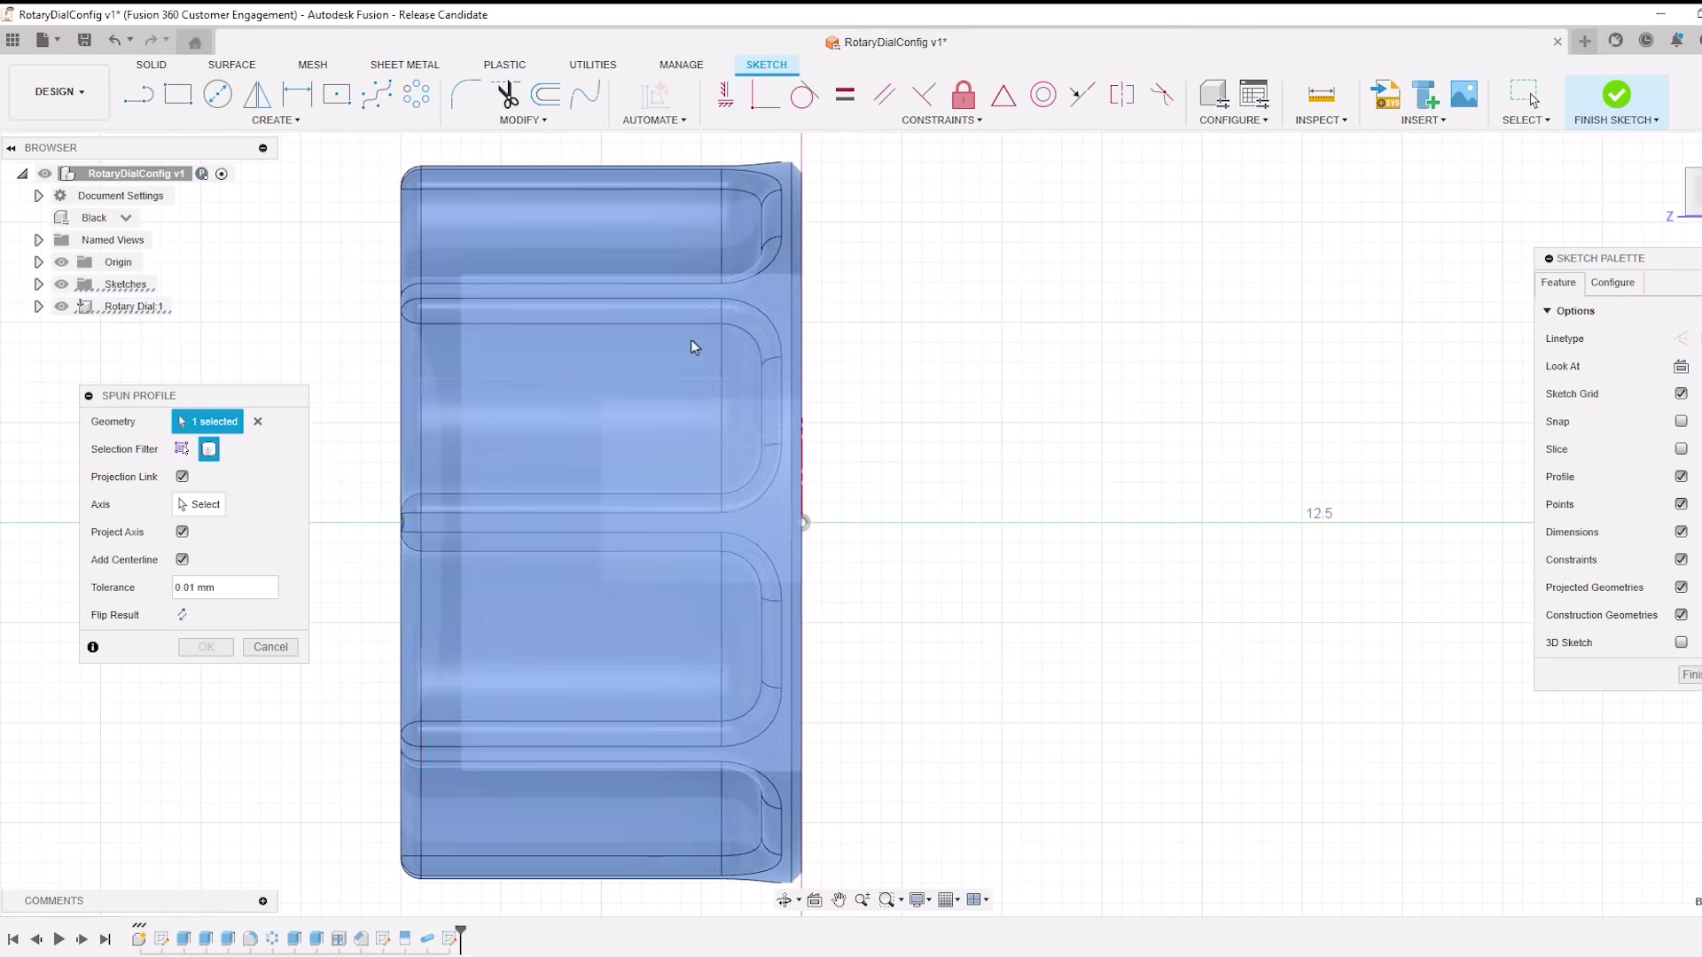
left_click(200, 503)
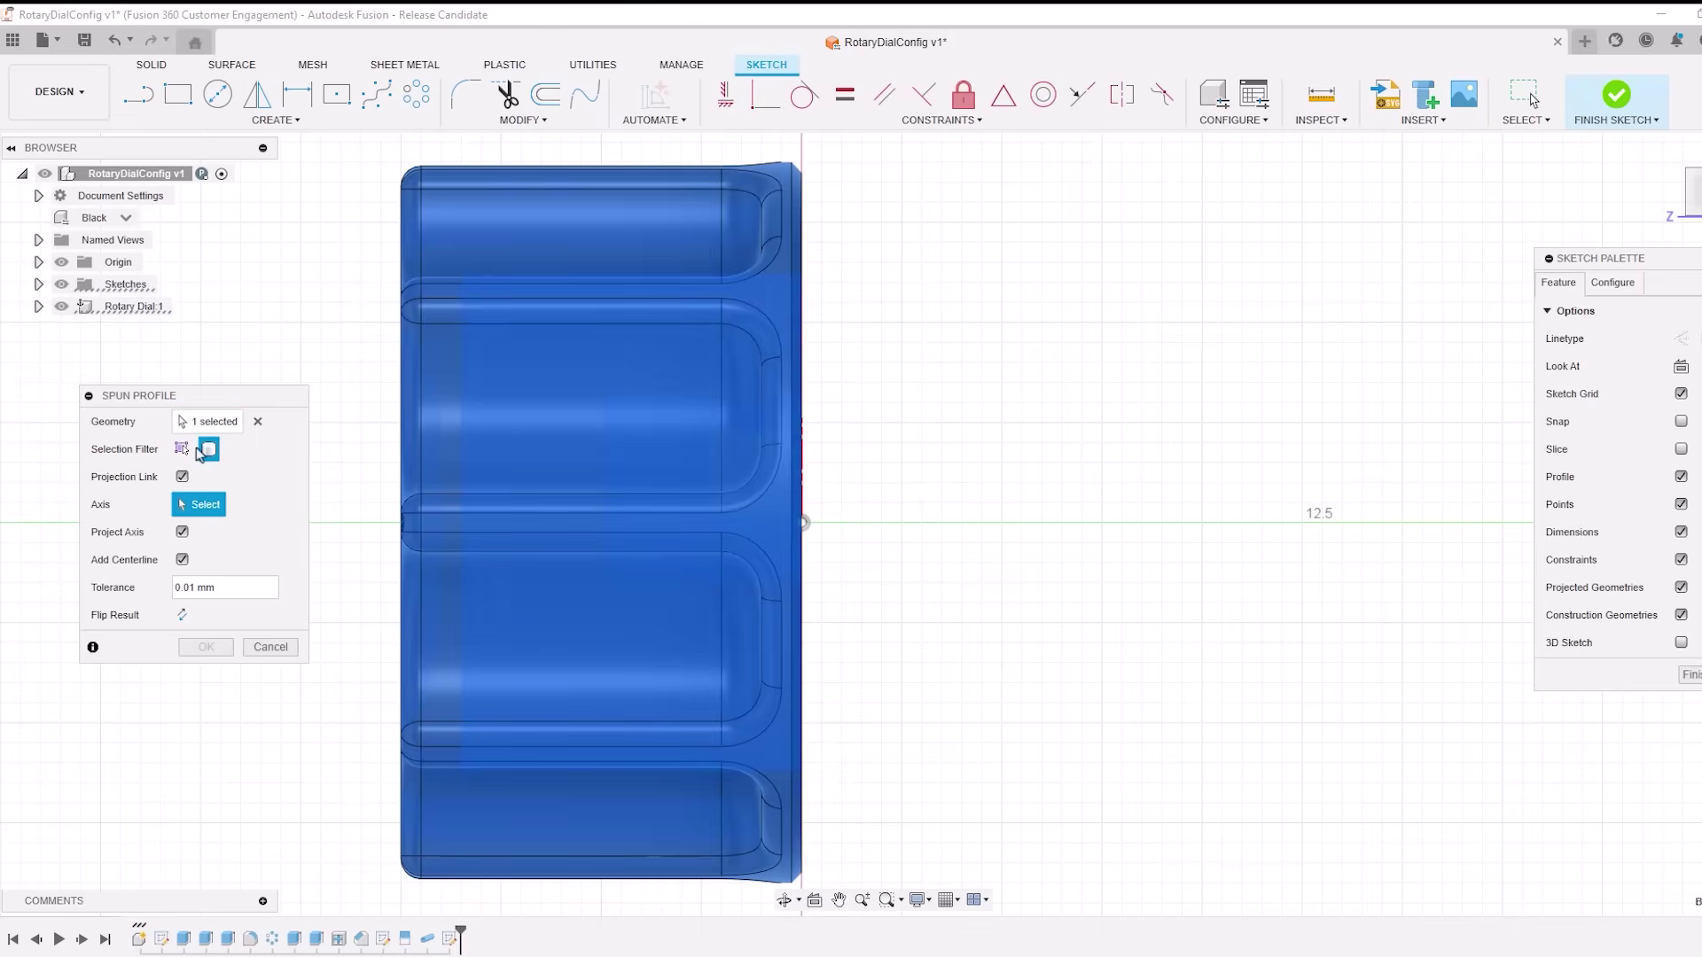
left_click(747, 523)
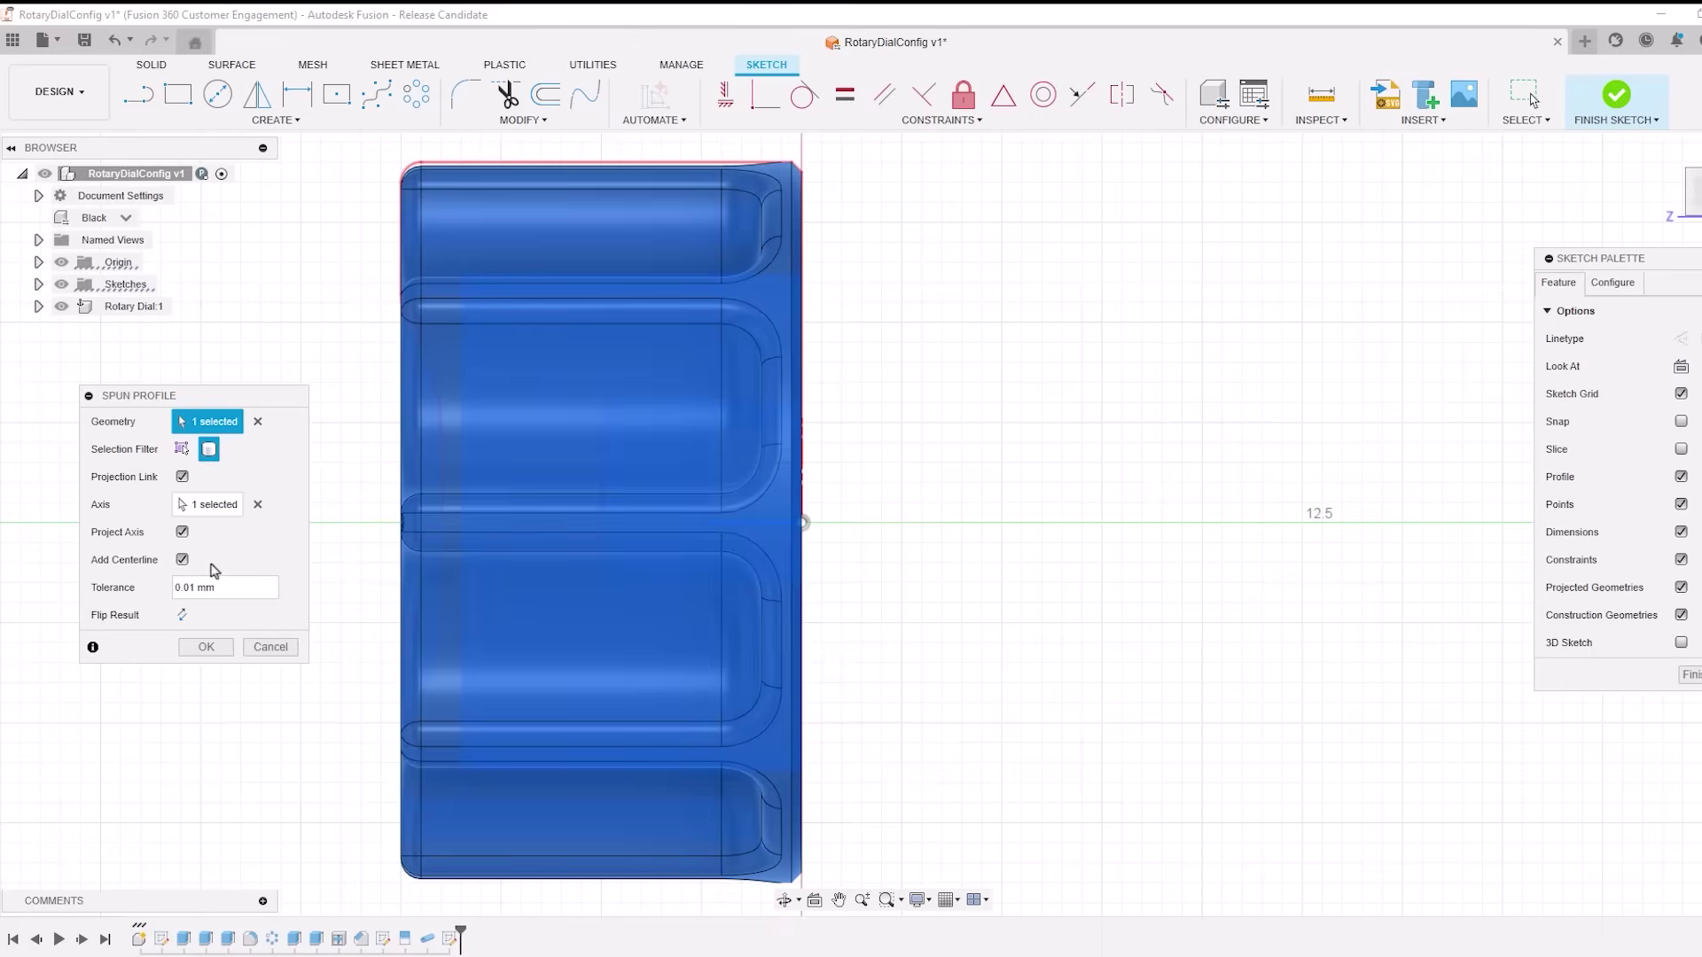
left_click(212, 648)
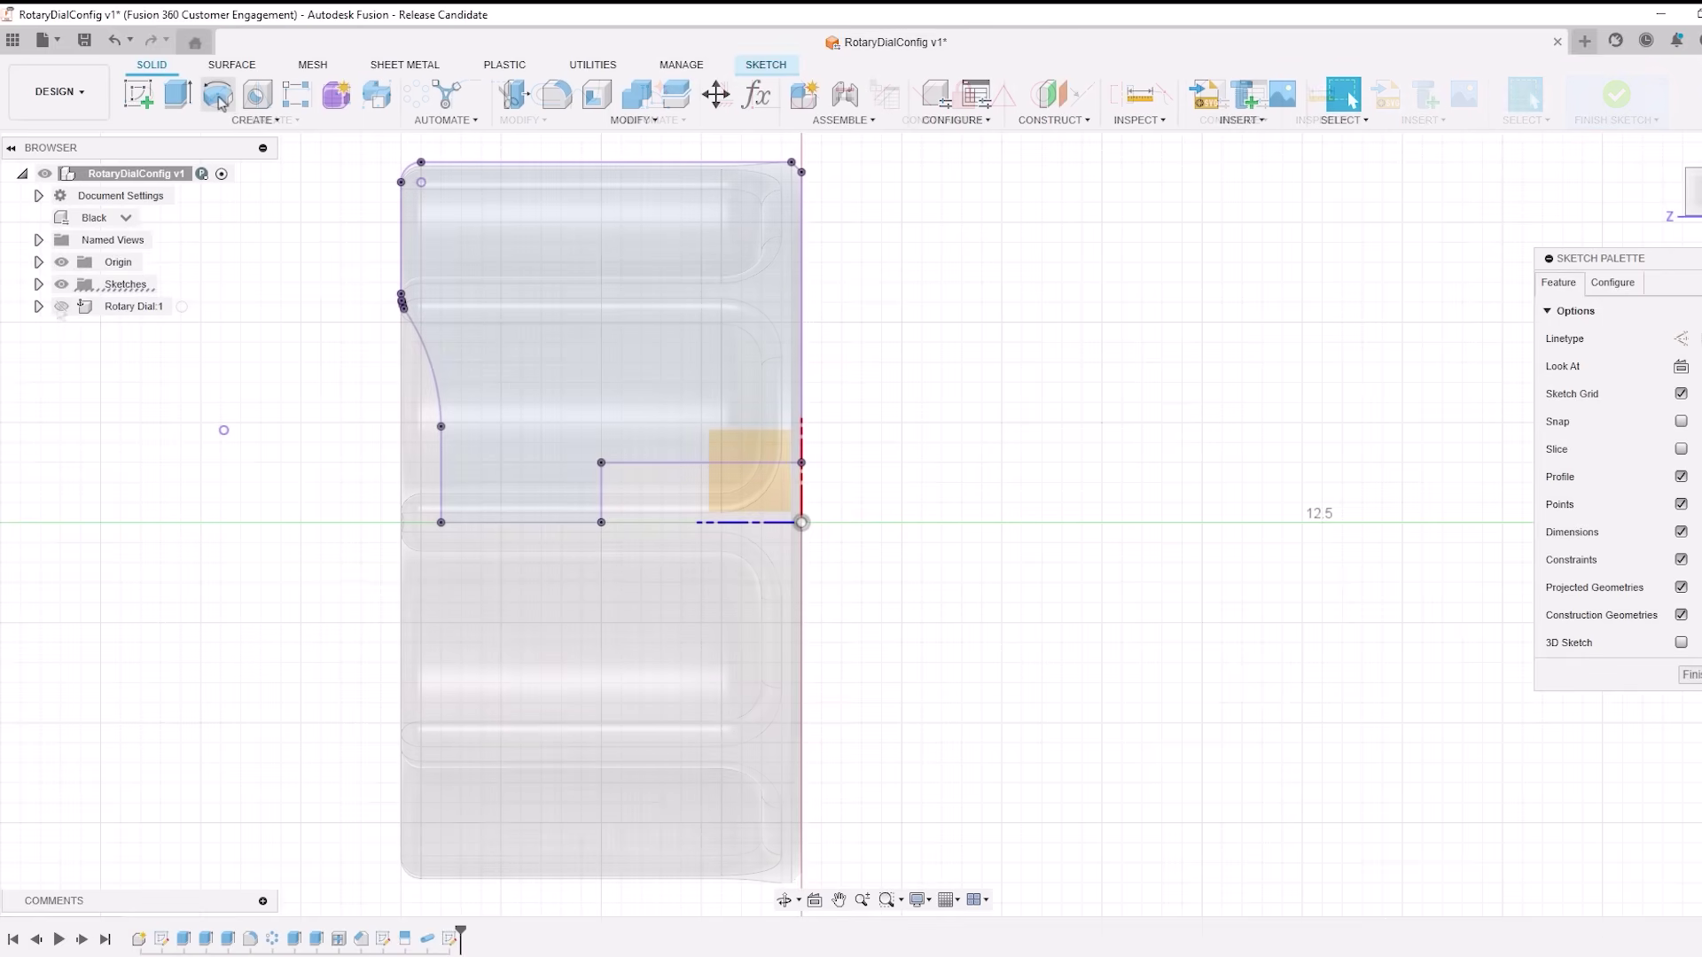
middle_click_drag(1130, 350, 1162, 257, "shift")
middle_click_drag(1163, 417, 1095, 651, "shift")
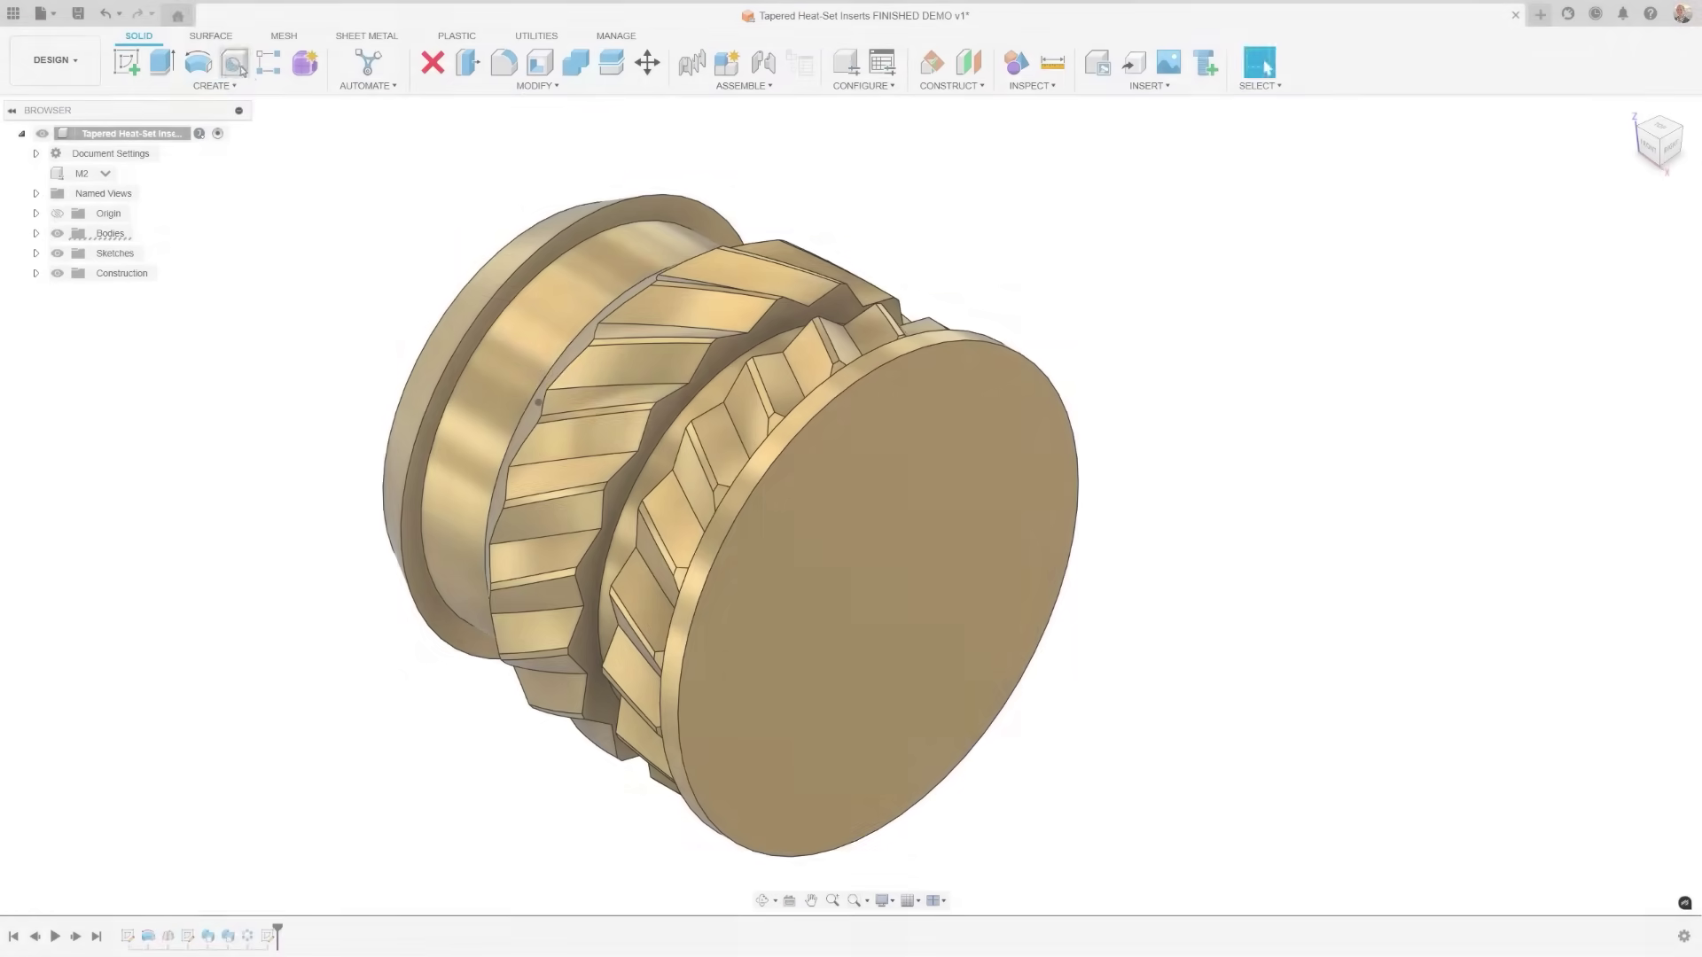
Create a tapped hole at the selected sketch point through the whole insert, with ISO Metric thread size 2.0 mm, M2x0.4.
key("h")
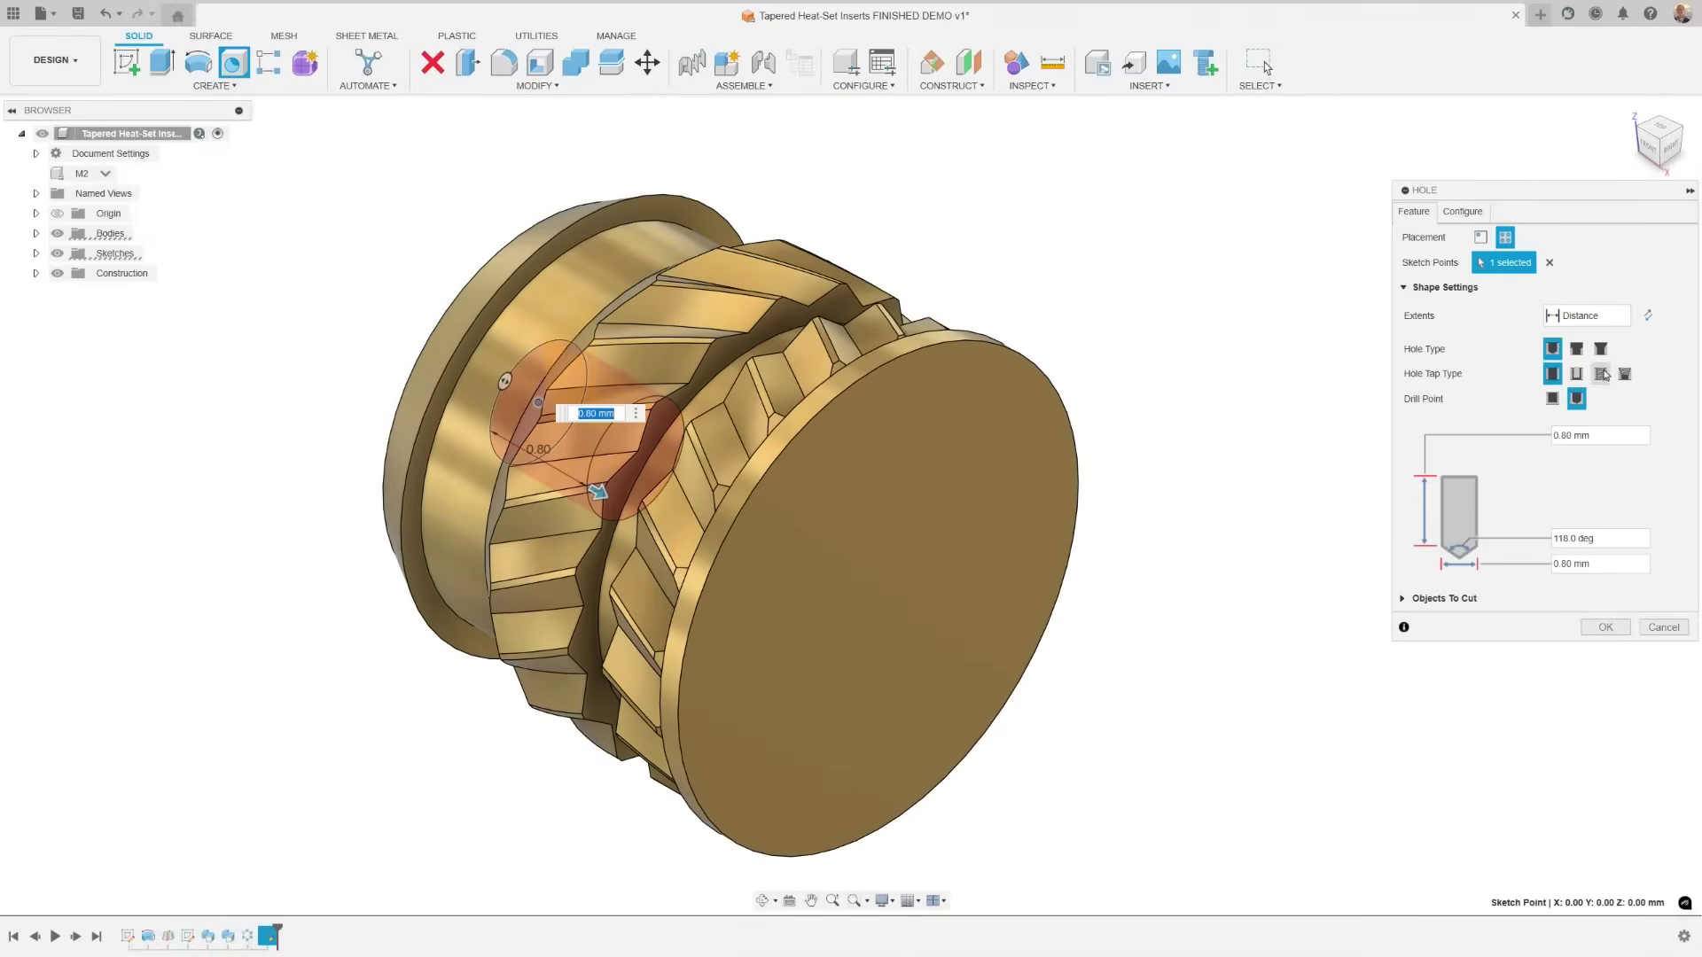
left_click(1599, 373)
left_click(1586, 316)
left_click(1587, 367)
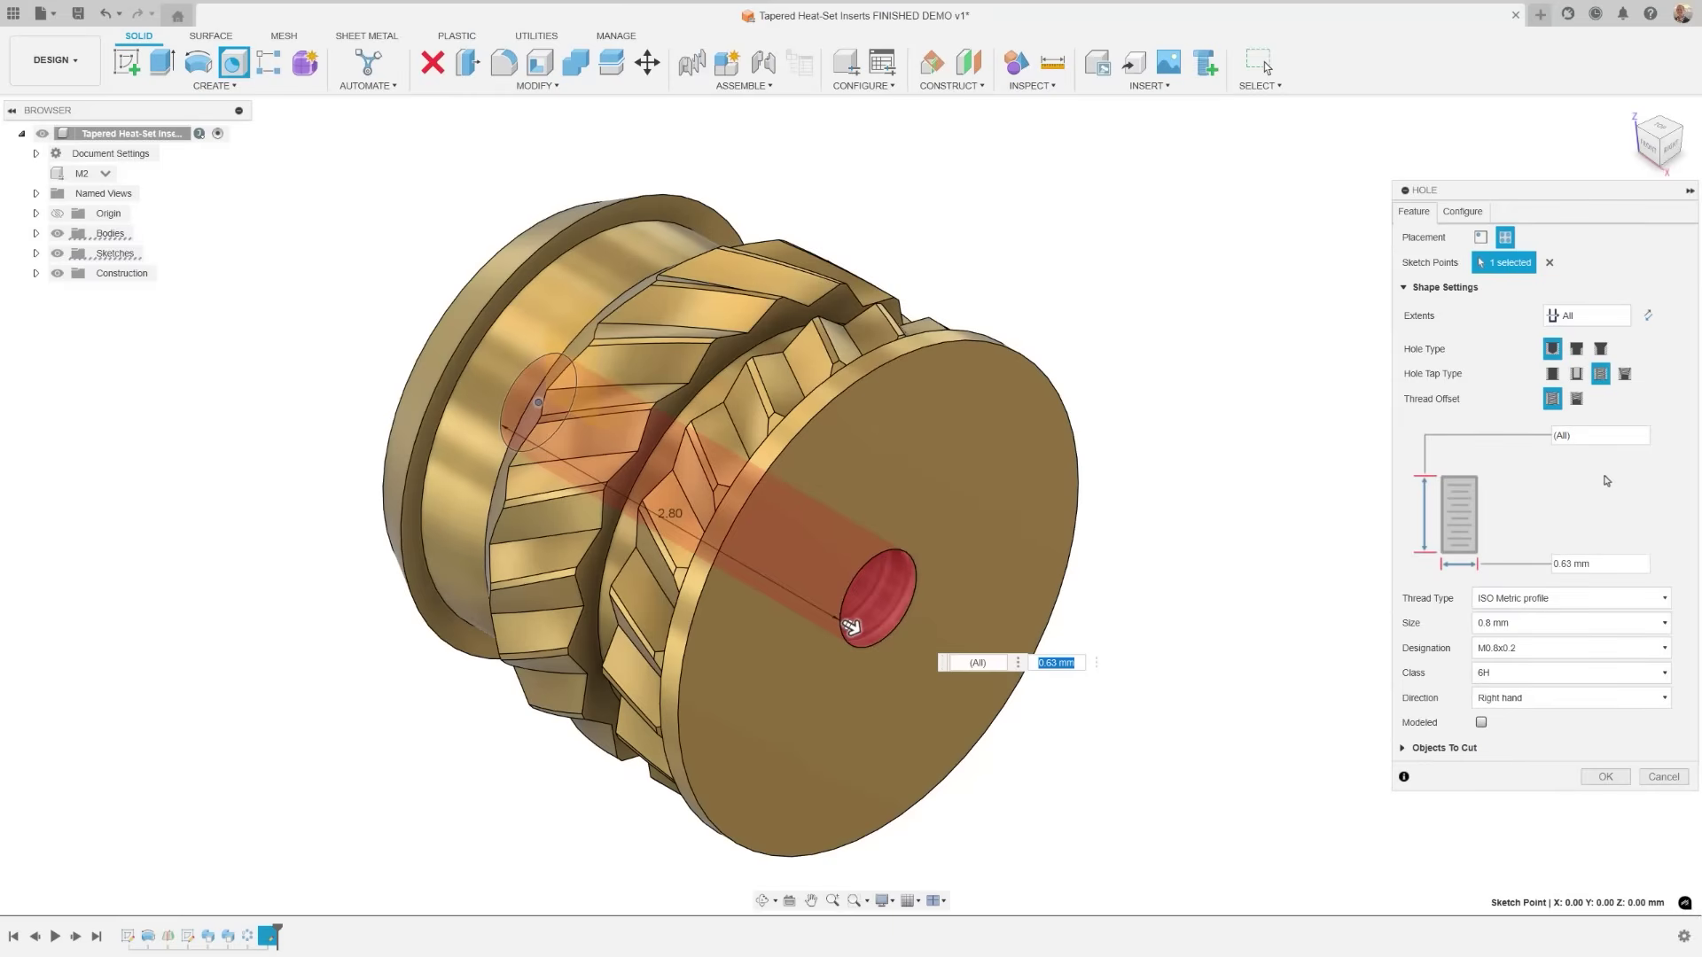
left_click(1586, 623)
left_click(1552, 823)
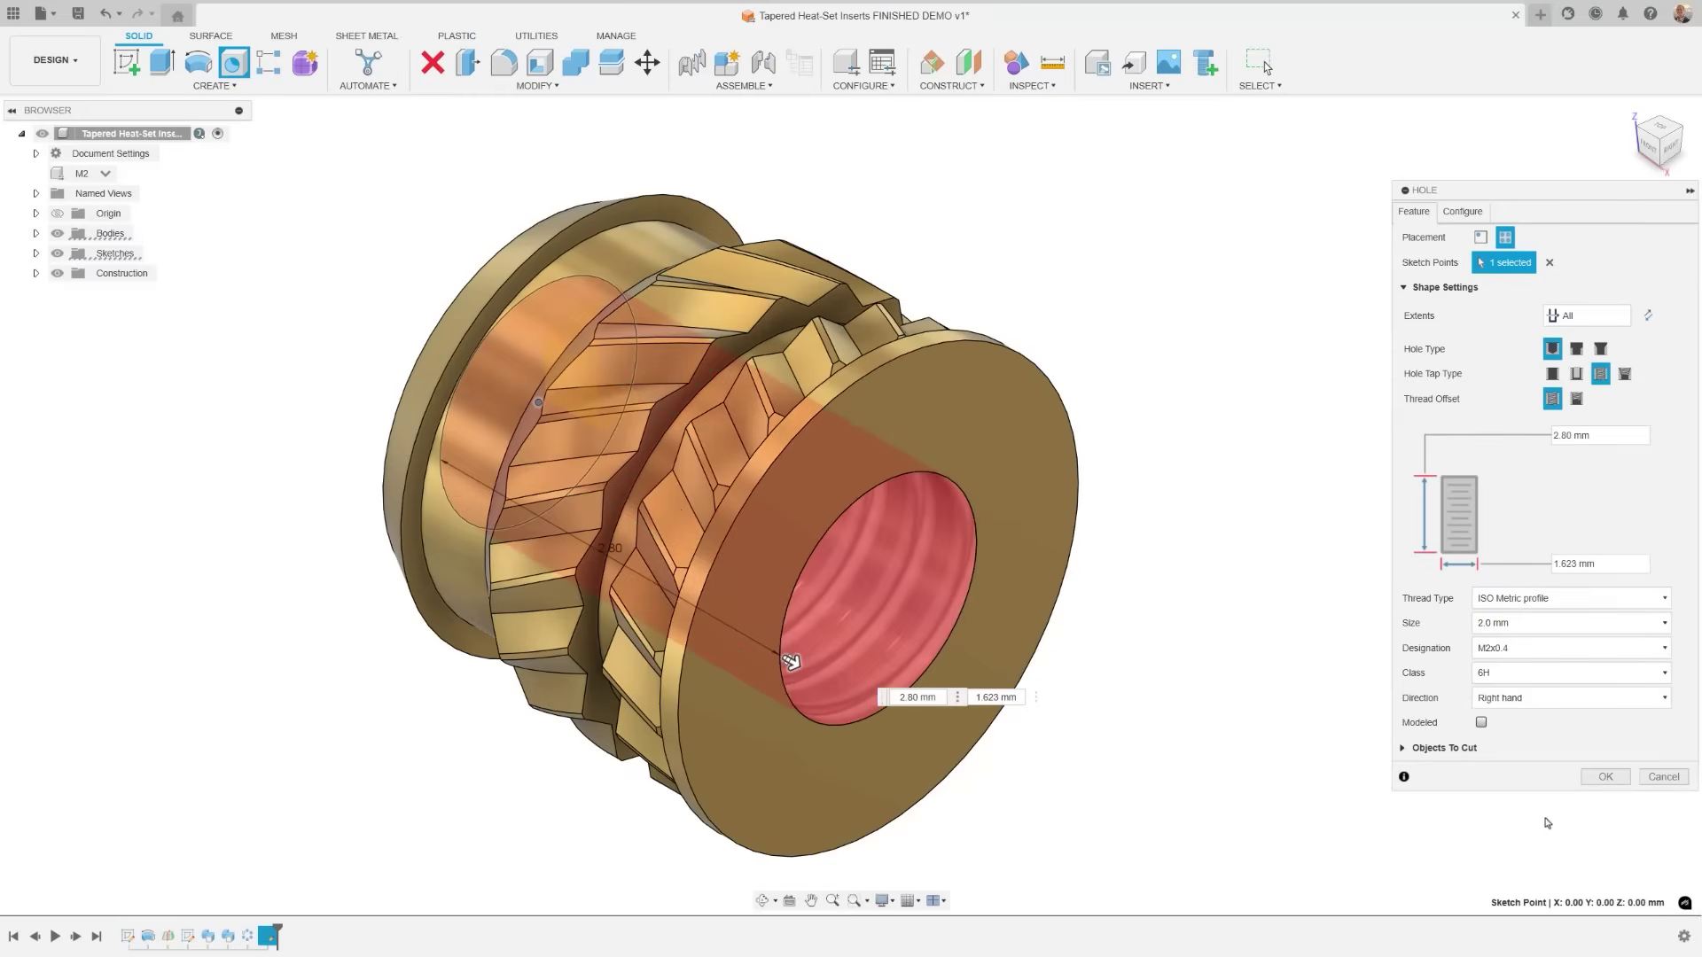
left_click(1605, 778)
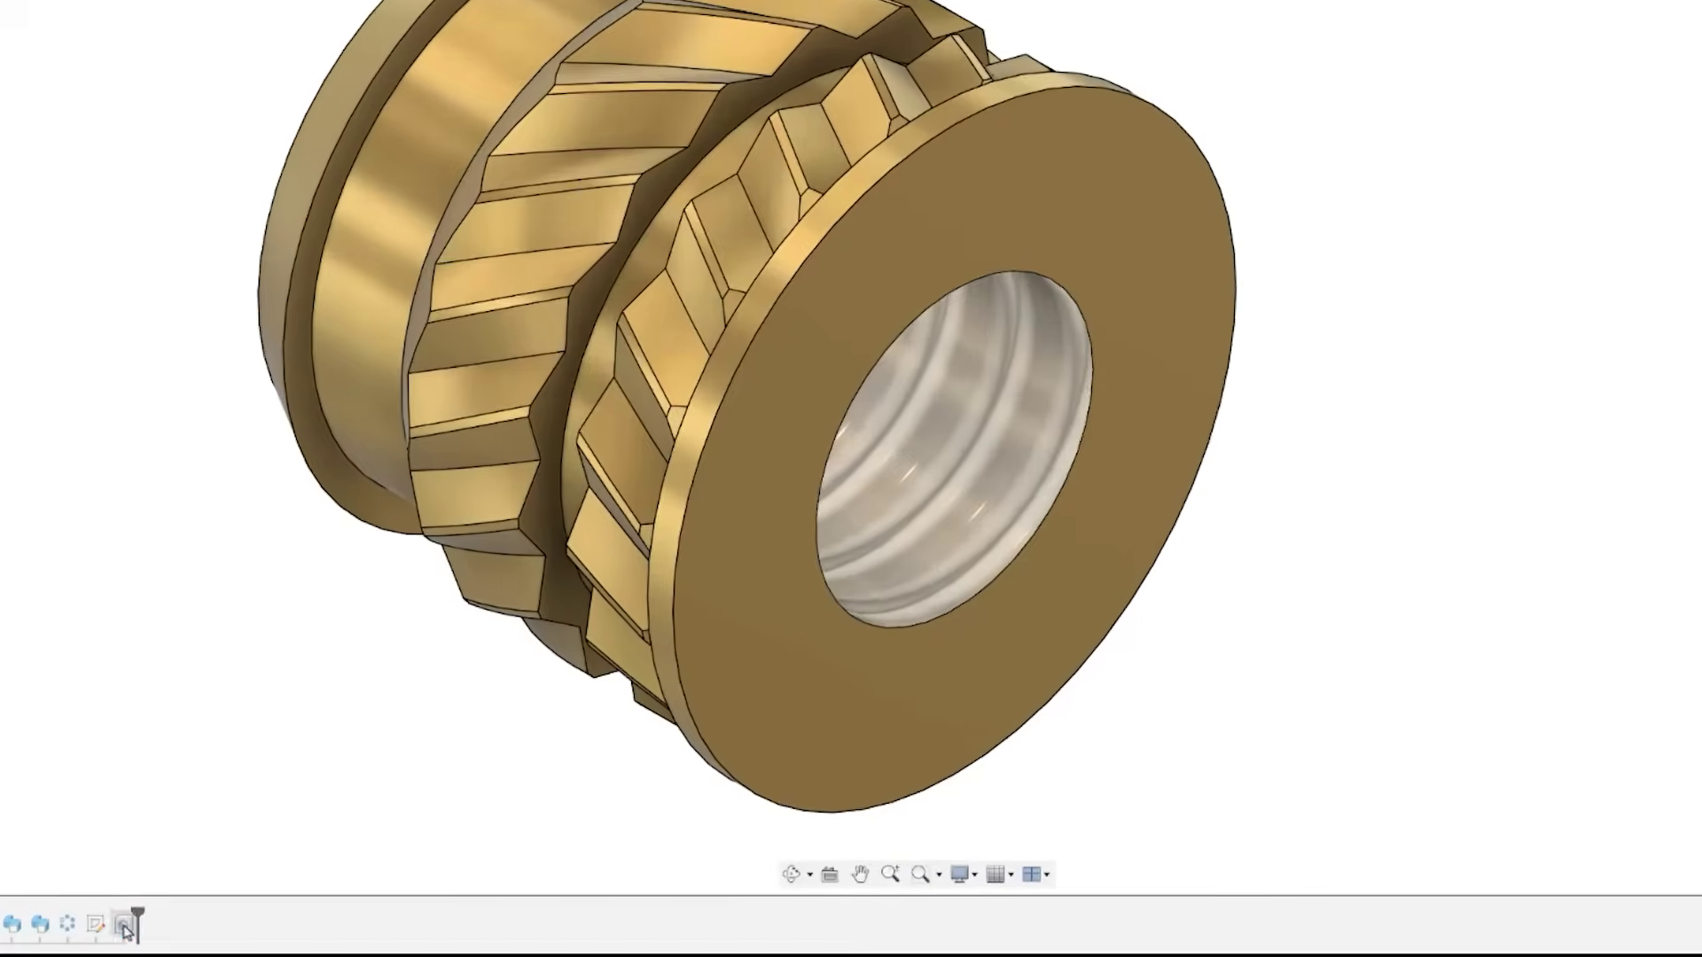
Configure the threaded hole by adding its Modeled and Size thread settings to the configuration table.
right_click(288, 936)
left_click(532, 677)
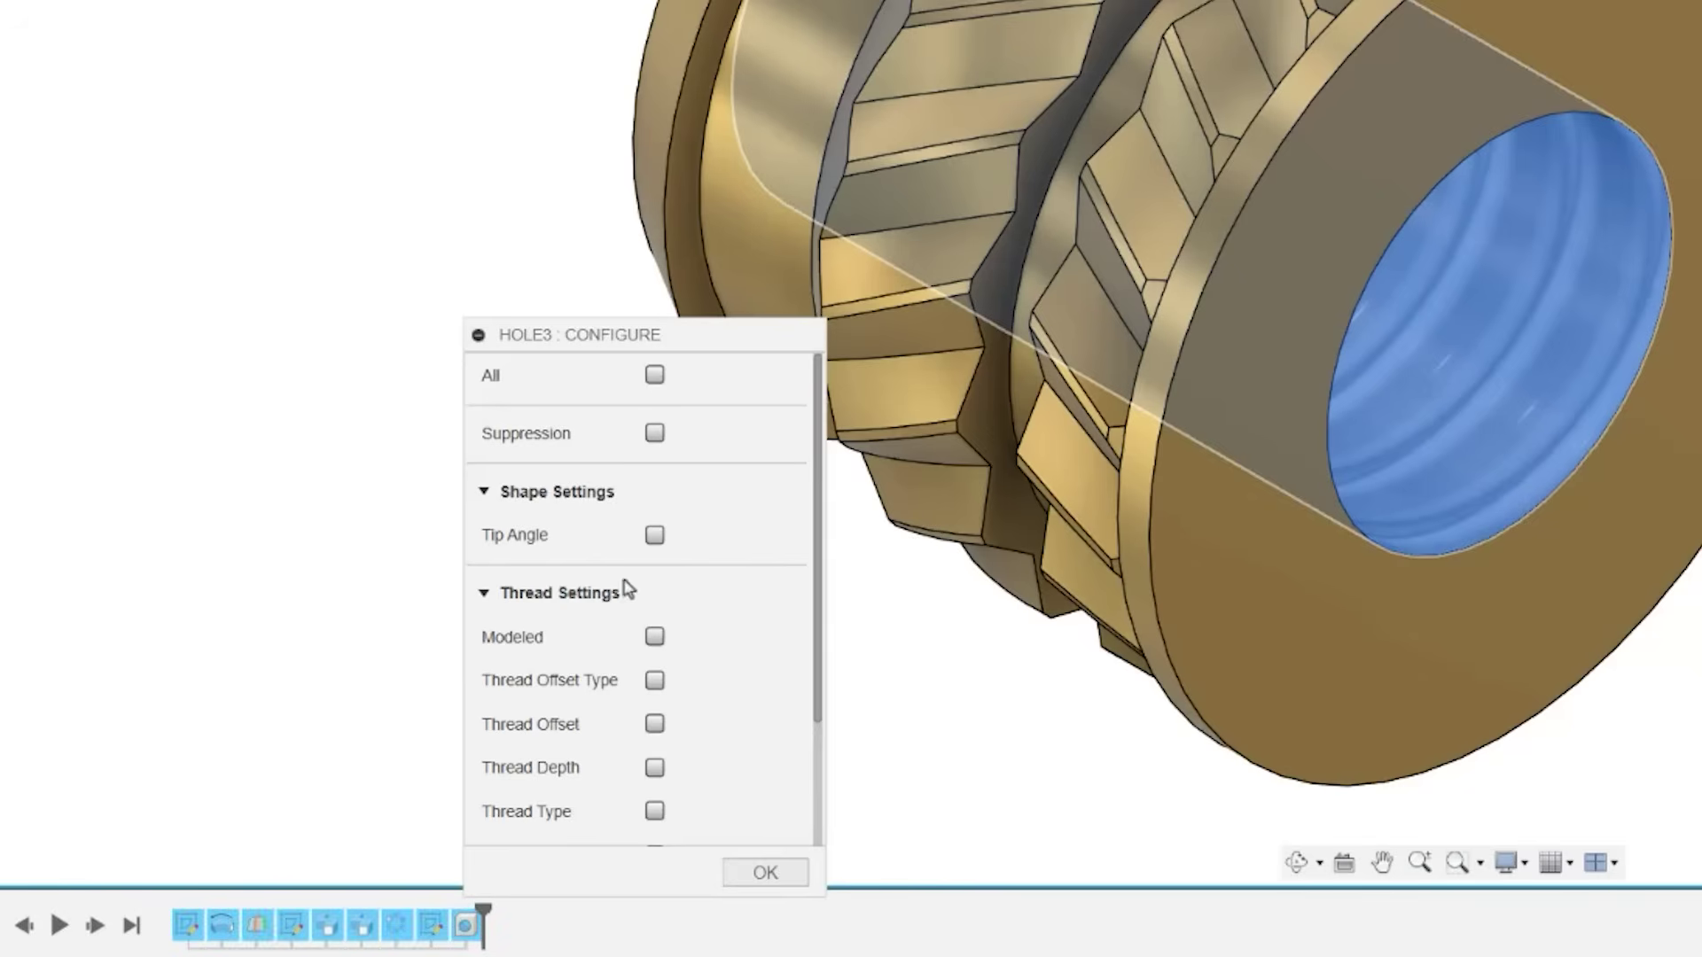
left_click(654, 636)
scroll(754, 637, "down", 3)
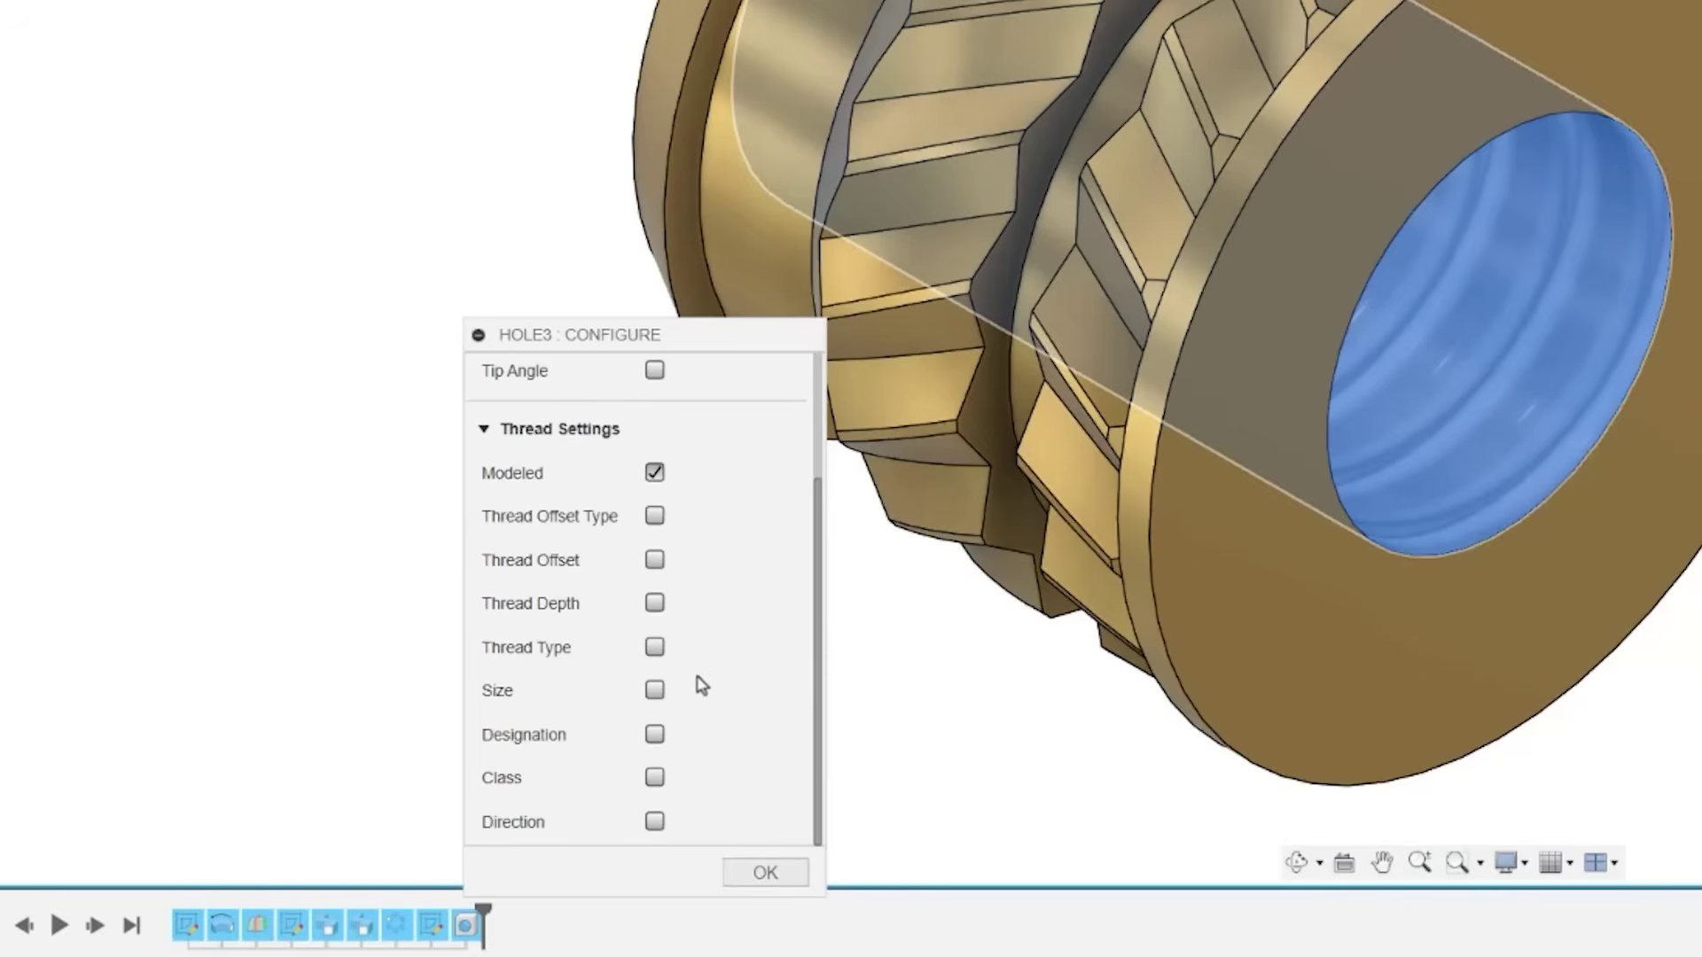
left_click(656, 692)
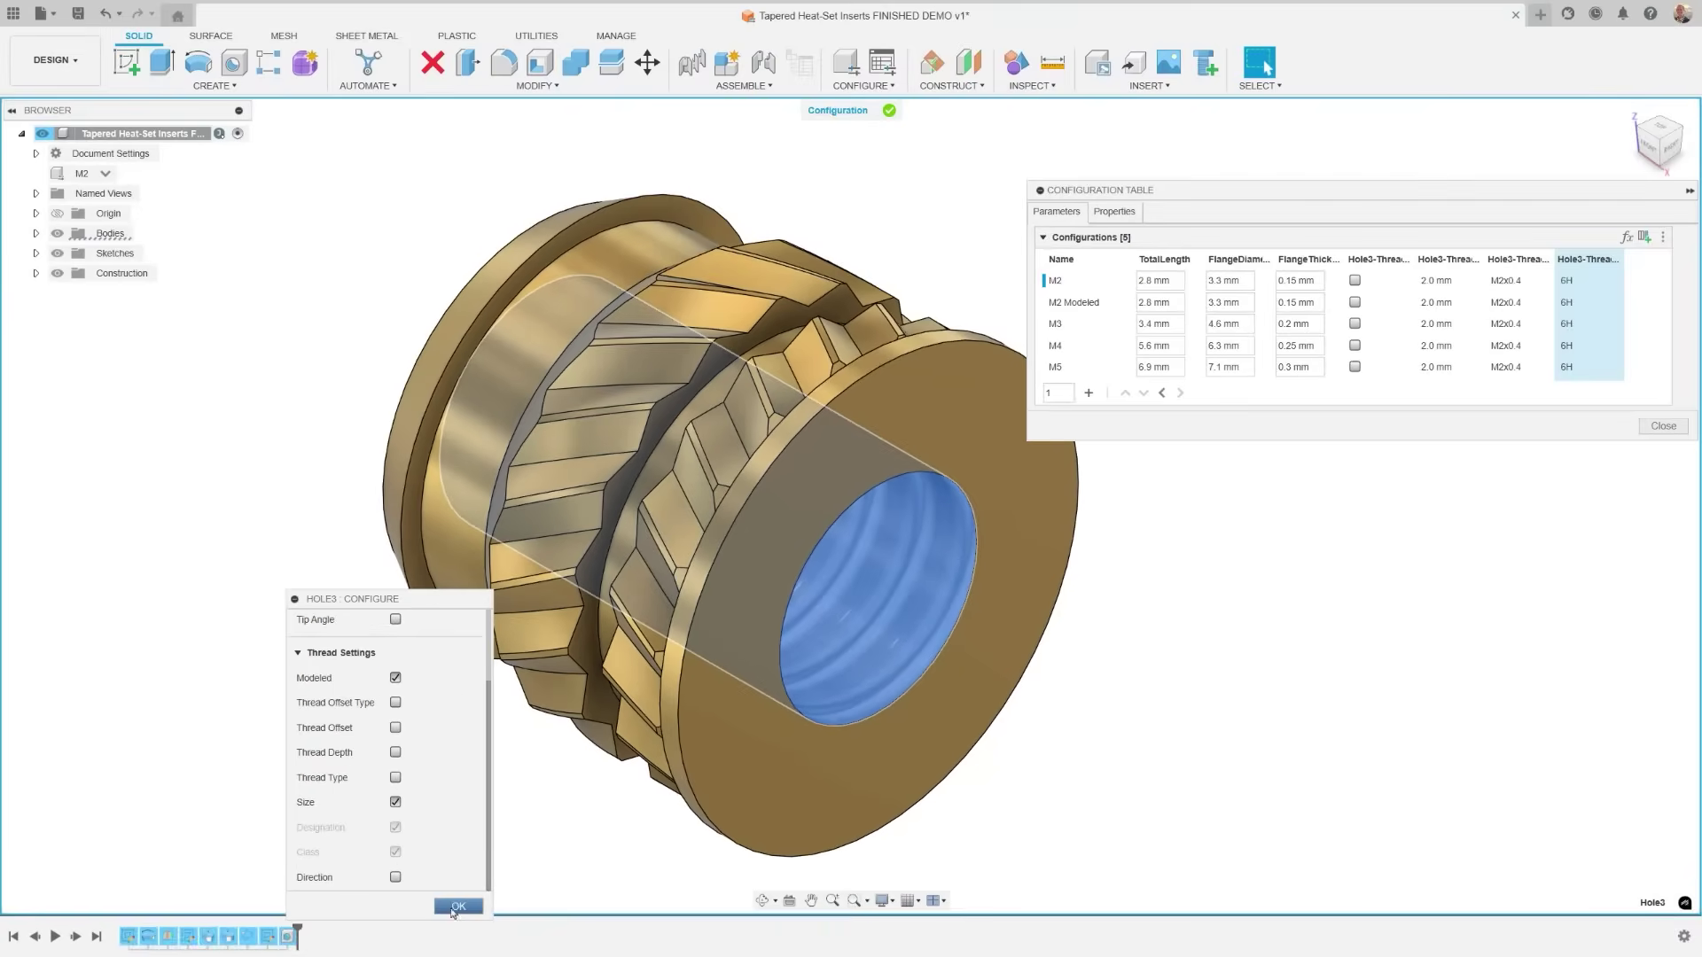
left_click(765, 873)
Switch the insert through the M2 Modeled, M4 and M3 configurations to compare the threads, and return to M2.
left_click(104, 172)
left_click(112, 225)
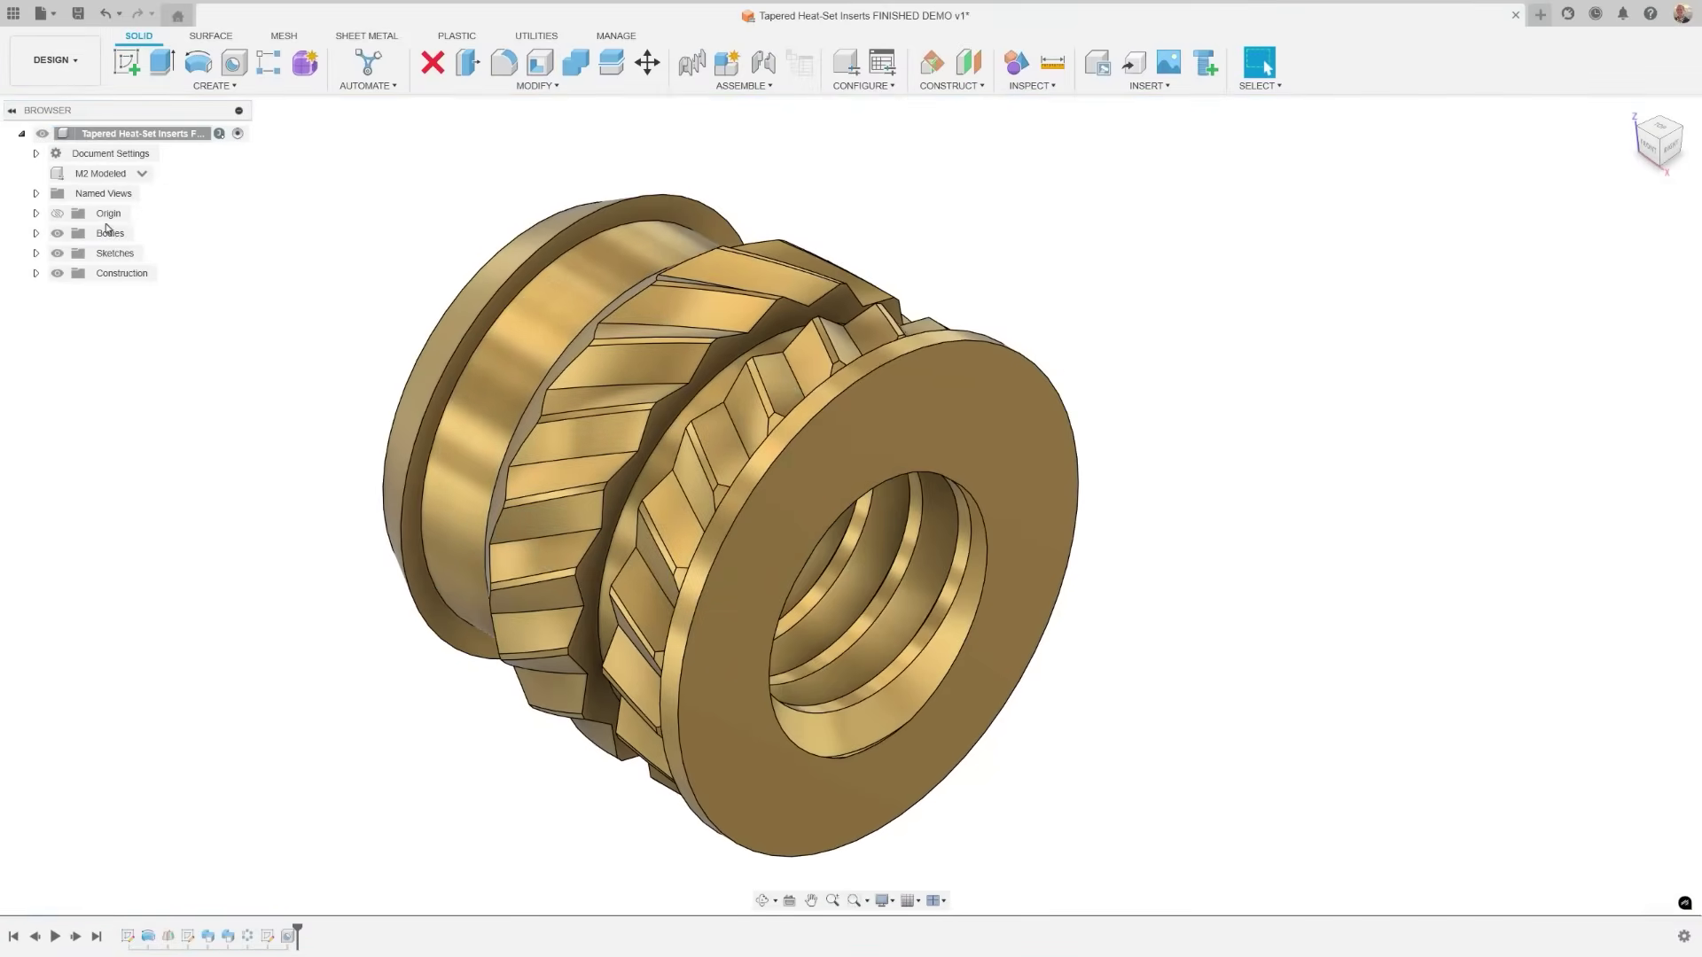
left_click(102, 173)
left_click(92, 253)
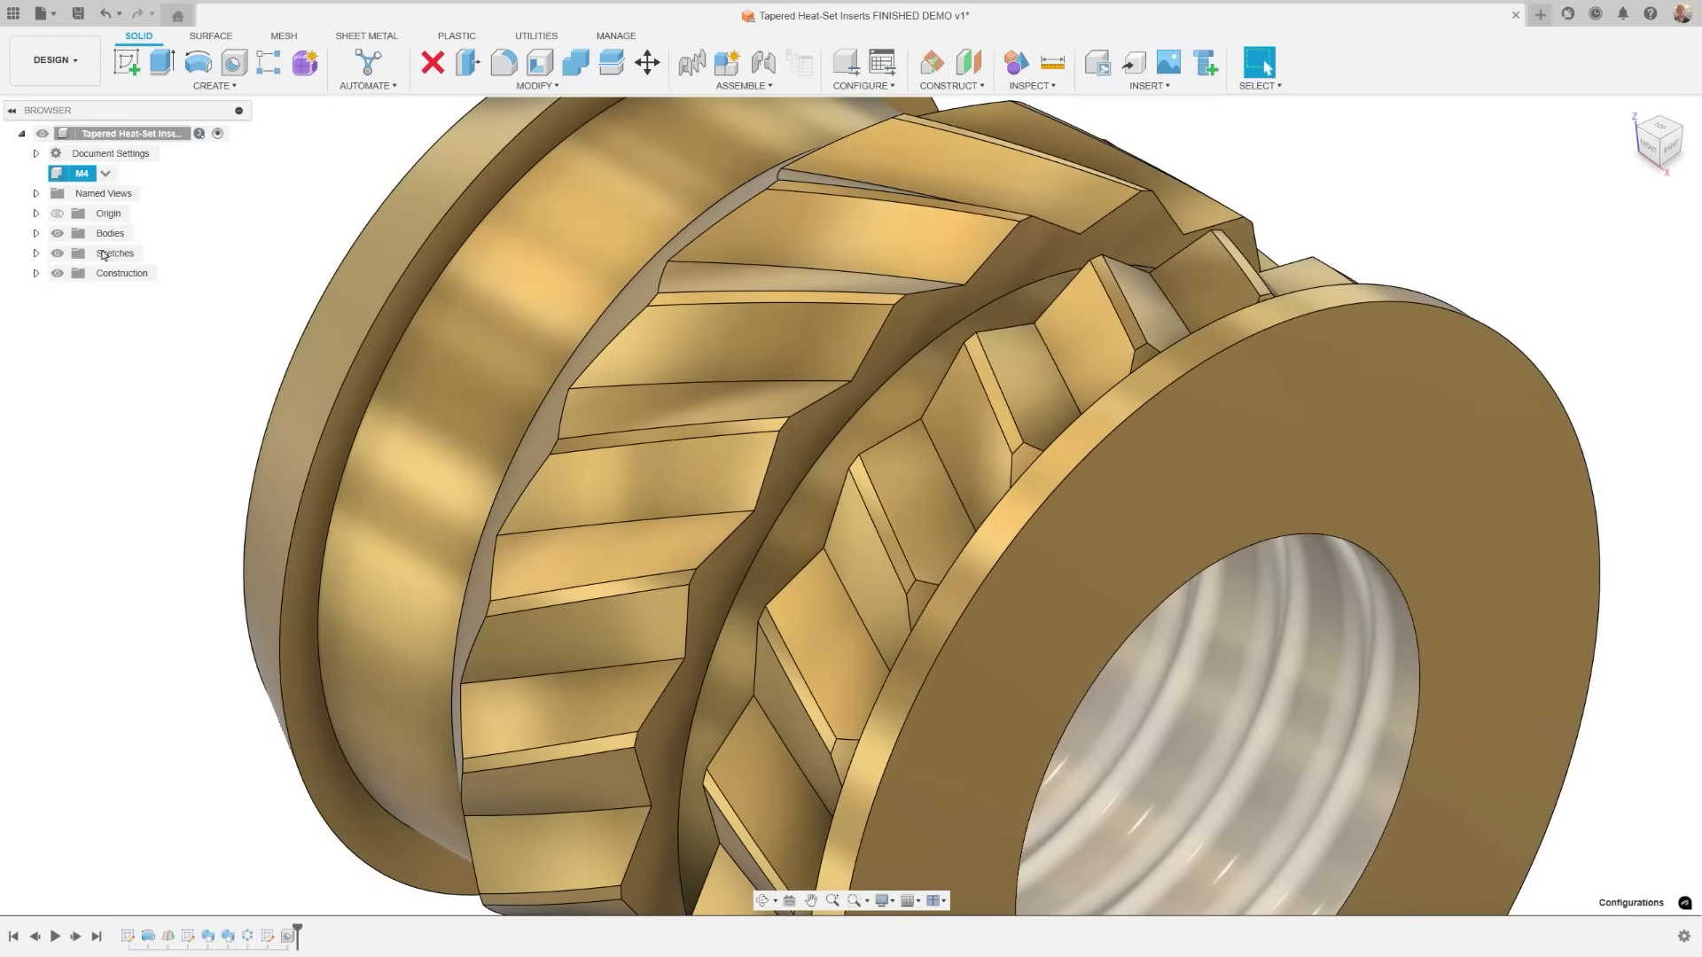
left_click(105, 173)
left_click(112, 240)
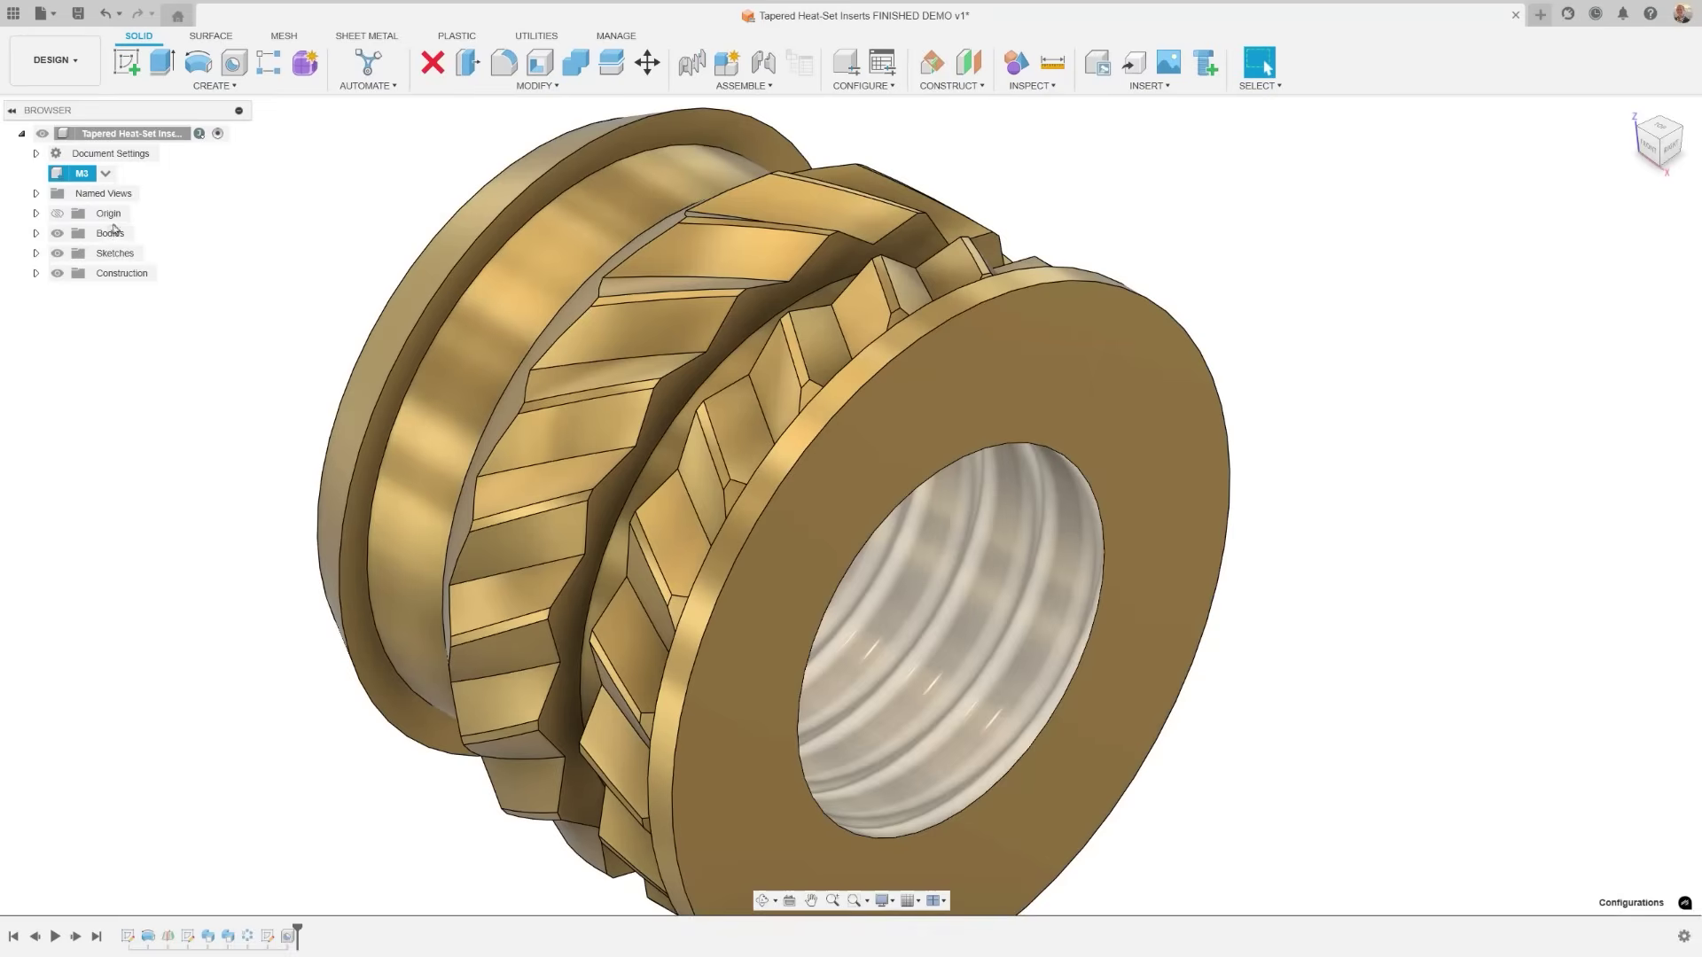
left_click(105, 172)
left_click(111, 211)
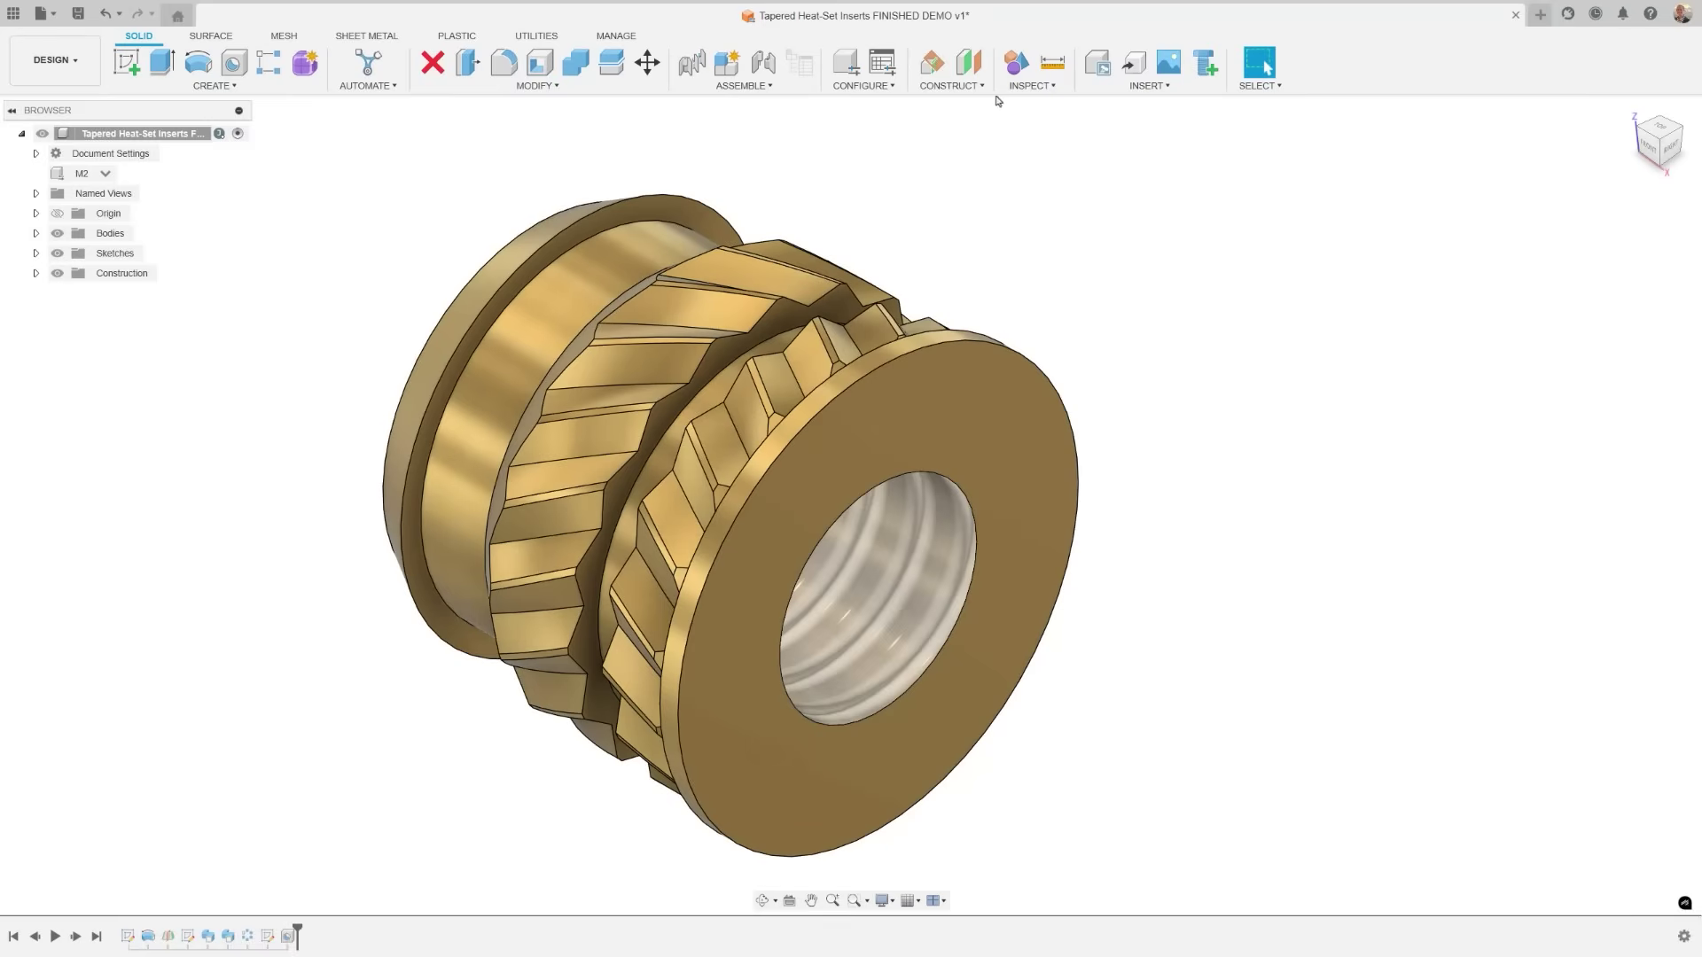
Start an offset plane about 0.60 mm from the insert's flat end face and mark its distance as a configured parameter.
left_click(969, 62)
left_click(787, 663)
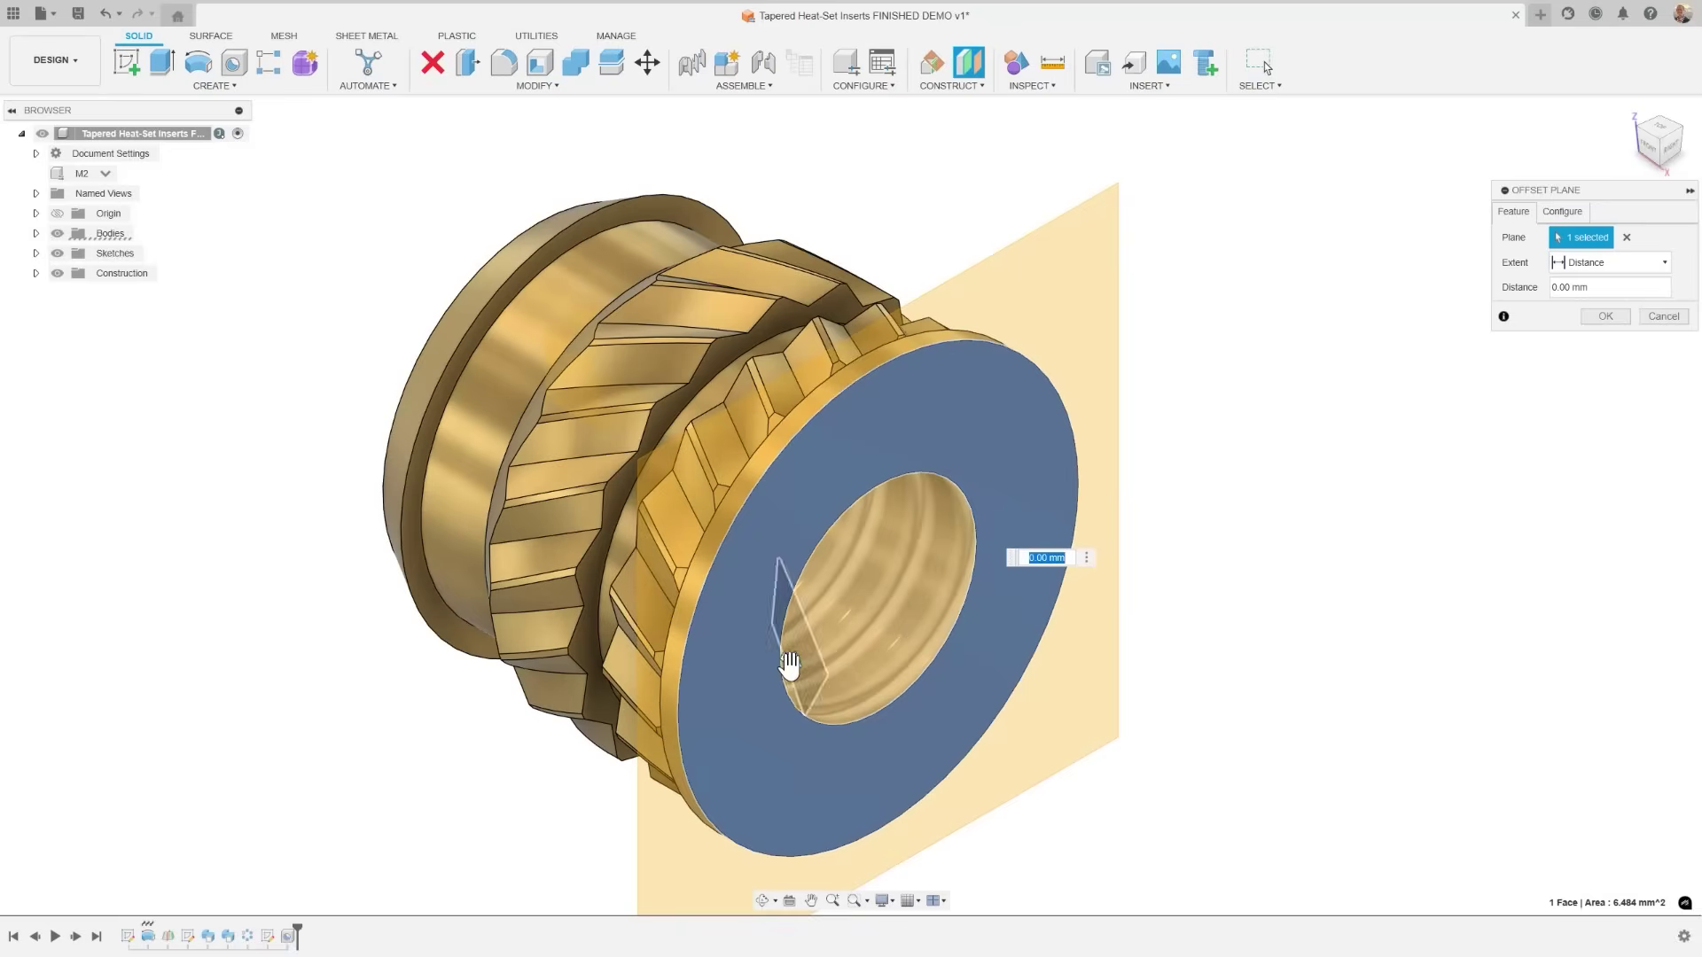
left_click_drag(787, 663, 870, 700)
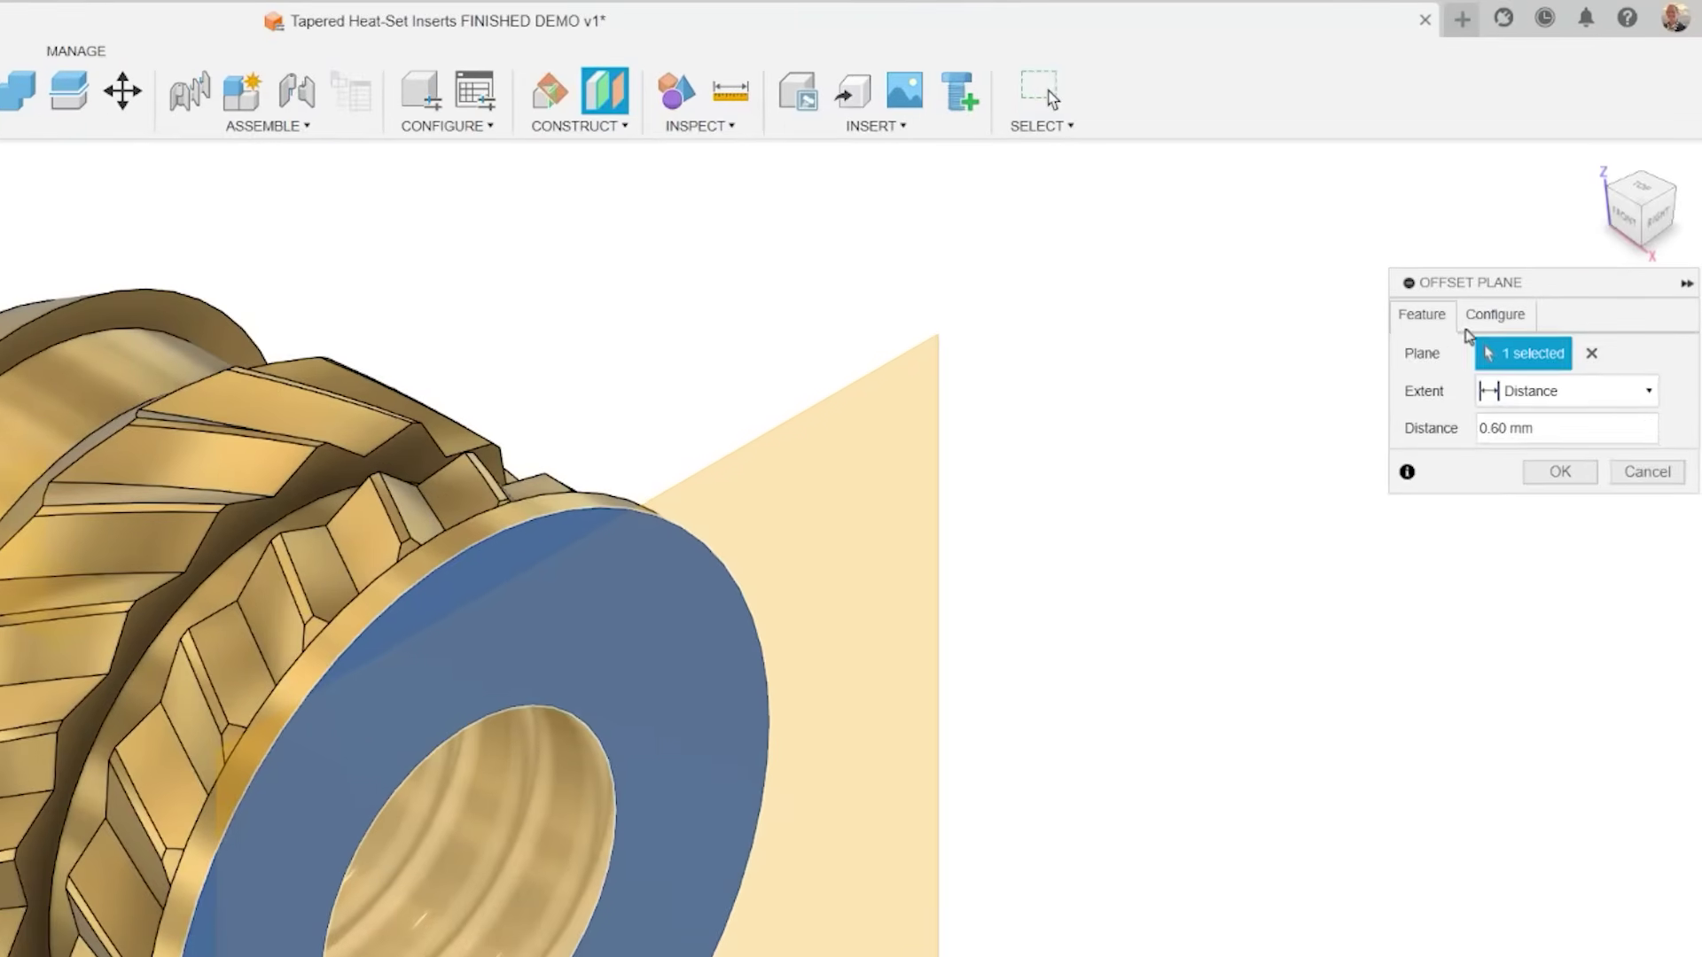
left_click(1474, 321)
left_click(1511, 453)
Set the offset plane's distance to 1.5 mm, create the plane, and check its values in the configuration table.
left_click(1423, 325)
mouse_move(1498, 436)
left_click_drag(1482, 429, 1505, 429)
type("1.5")
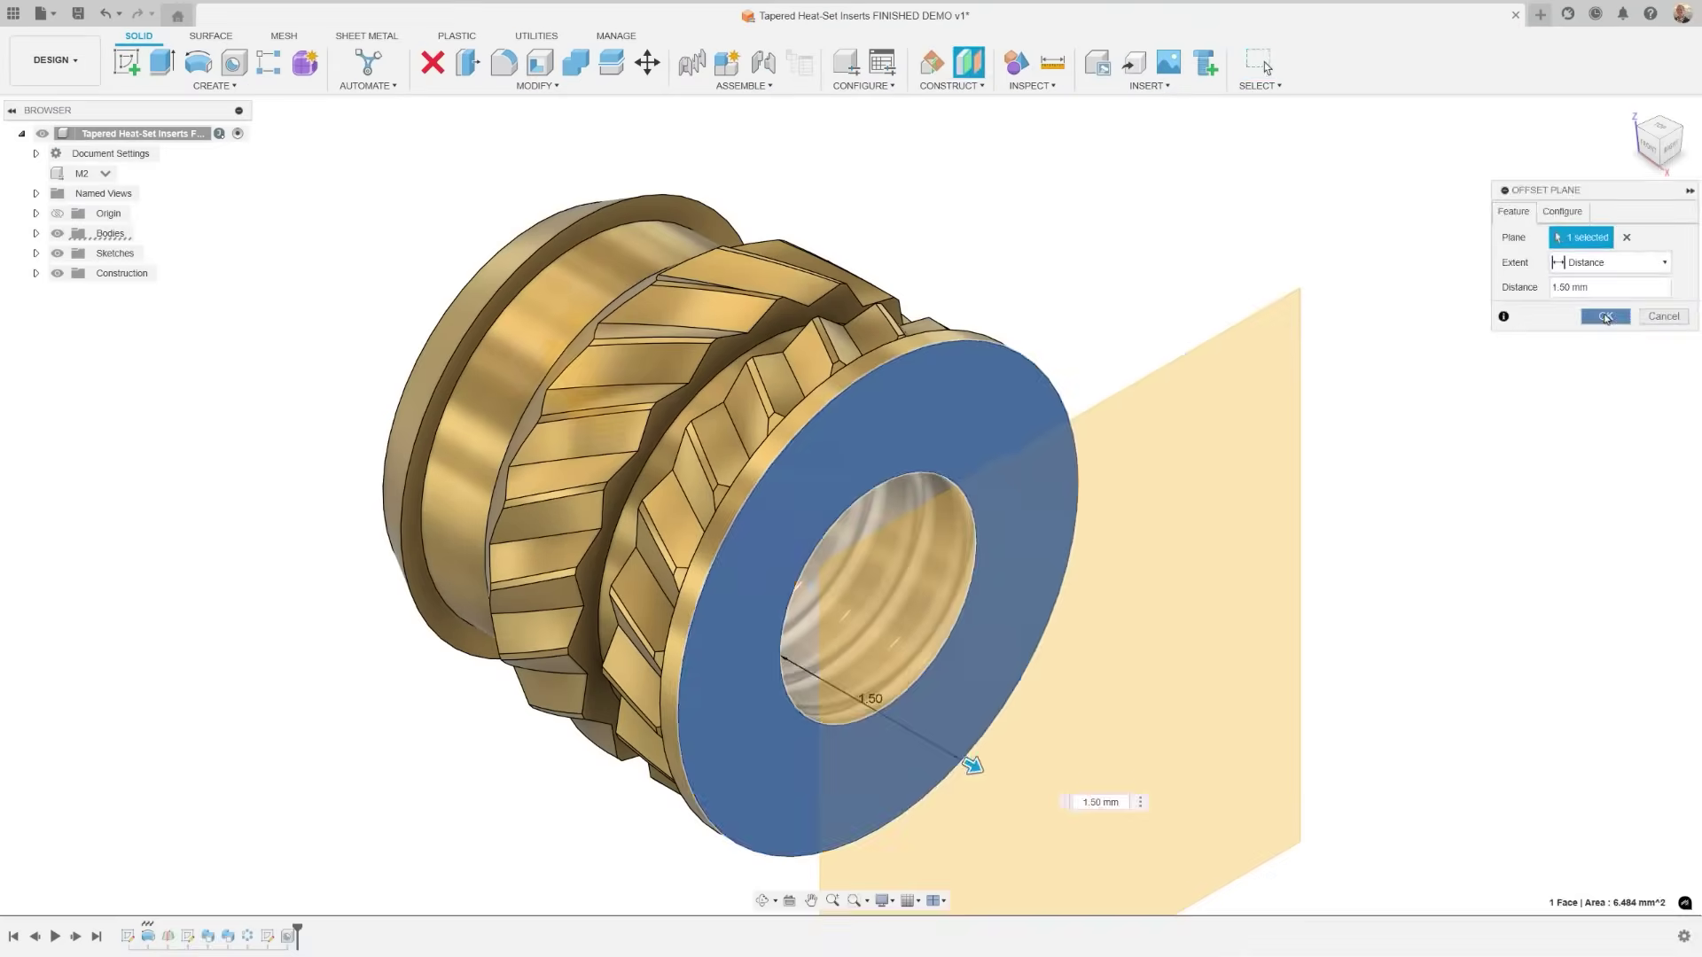
left_click(1560, 473)
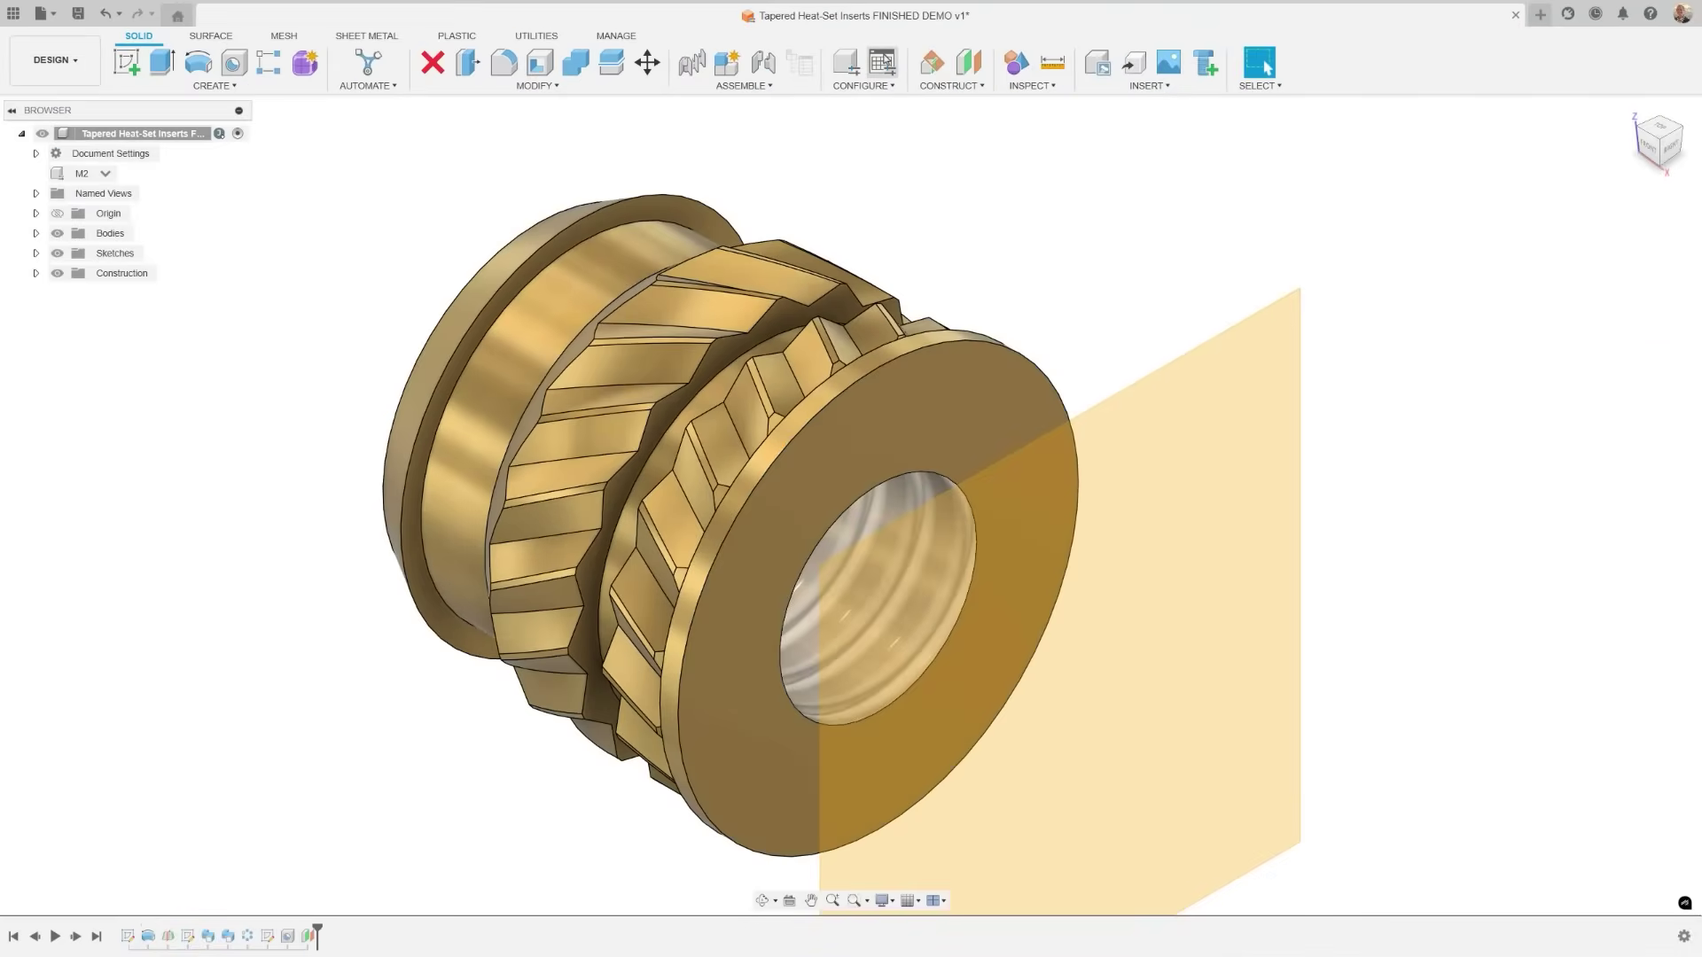
left_click(883, 60)
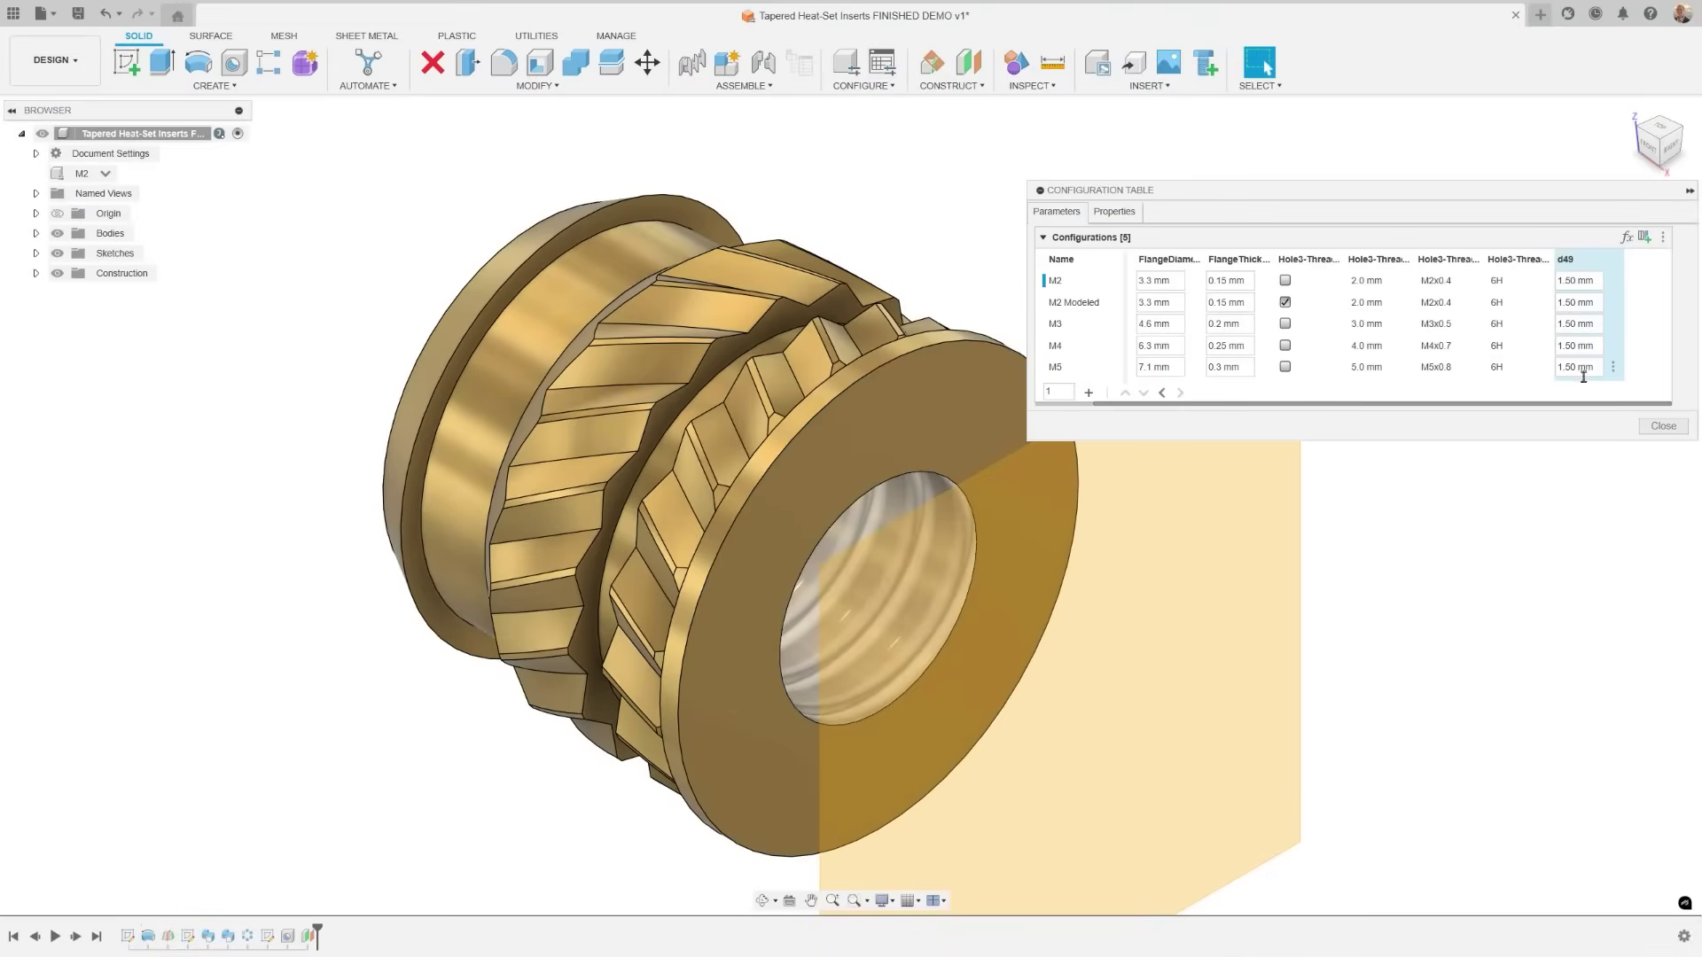
left_click(1662, 427)
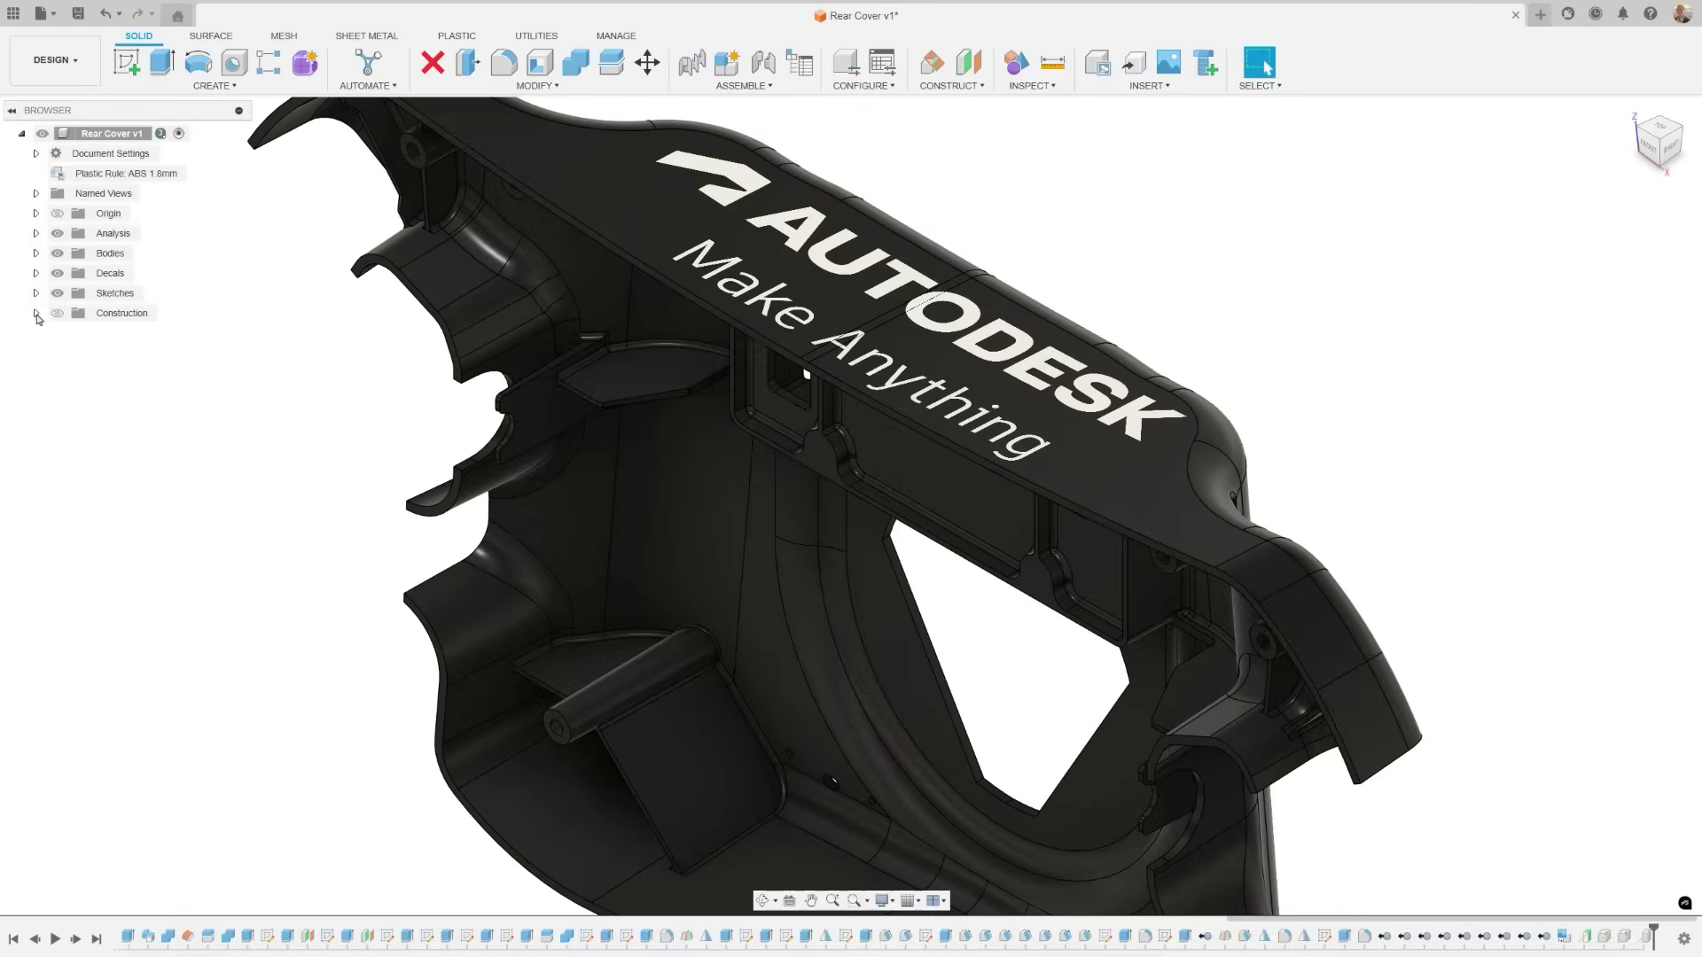
Show the Rear Cover's construction geometry and add a group named Midplanes to the Construction folder.
left_click(36, 314)
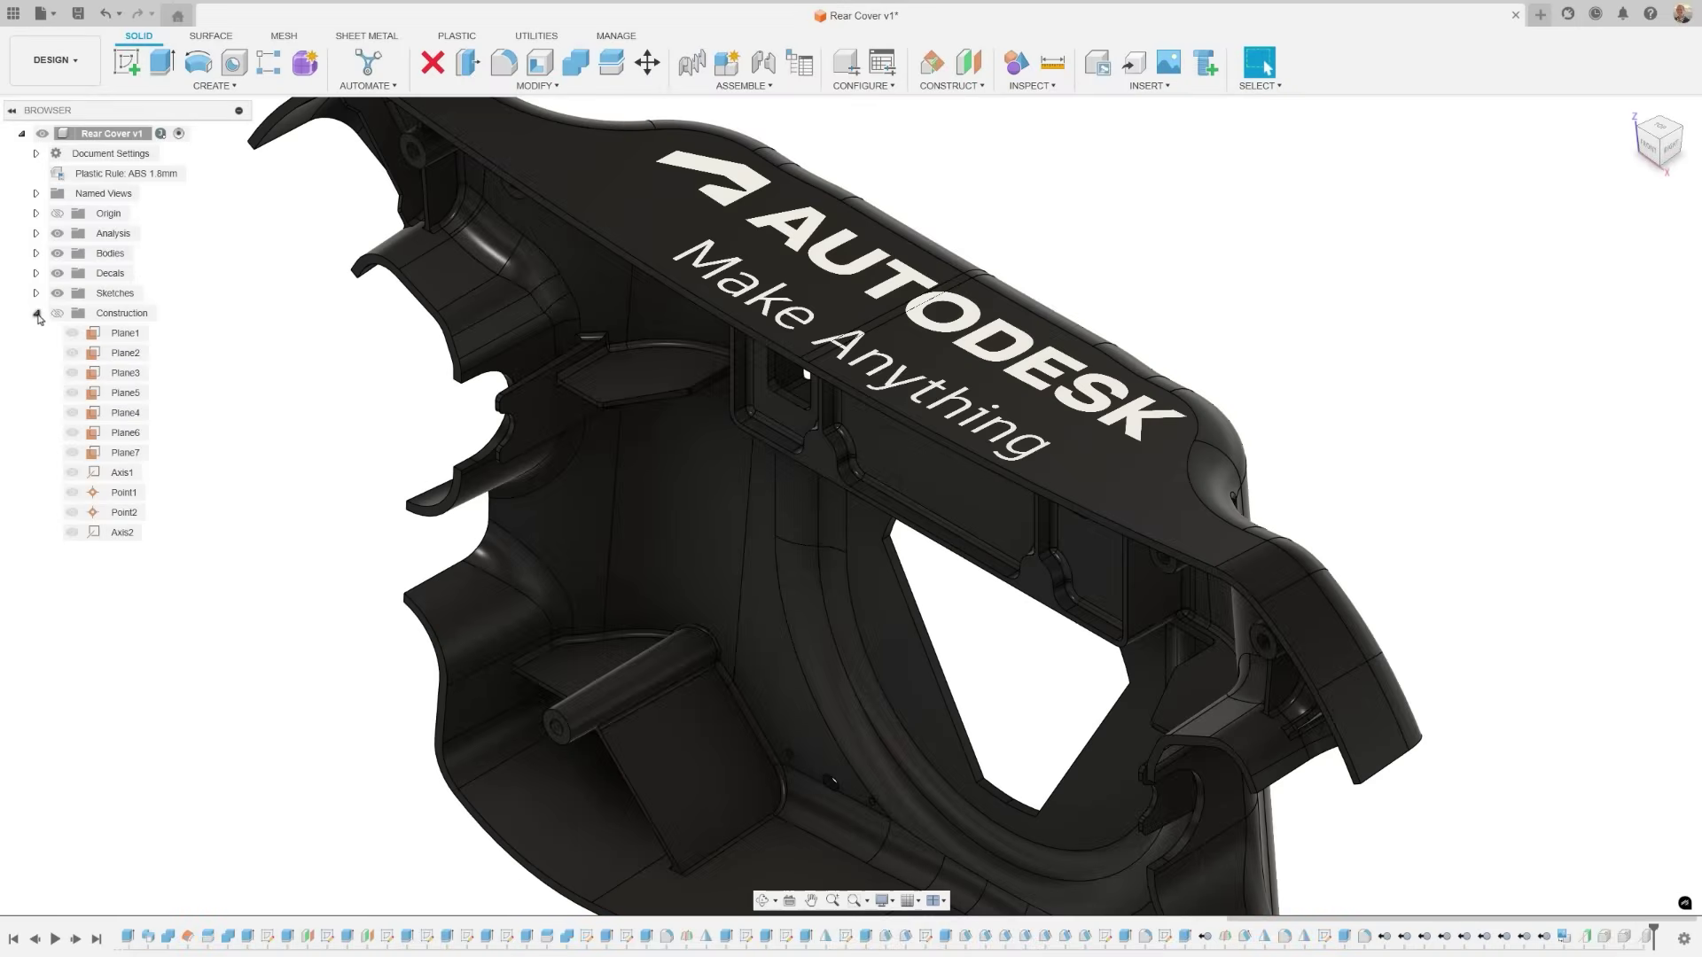
left_click(57, 314)
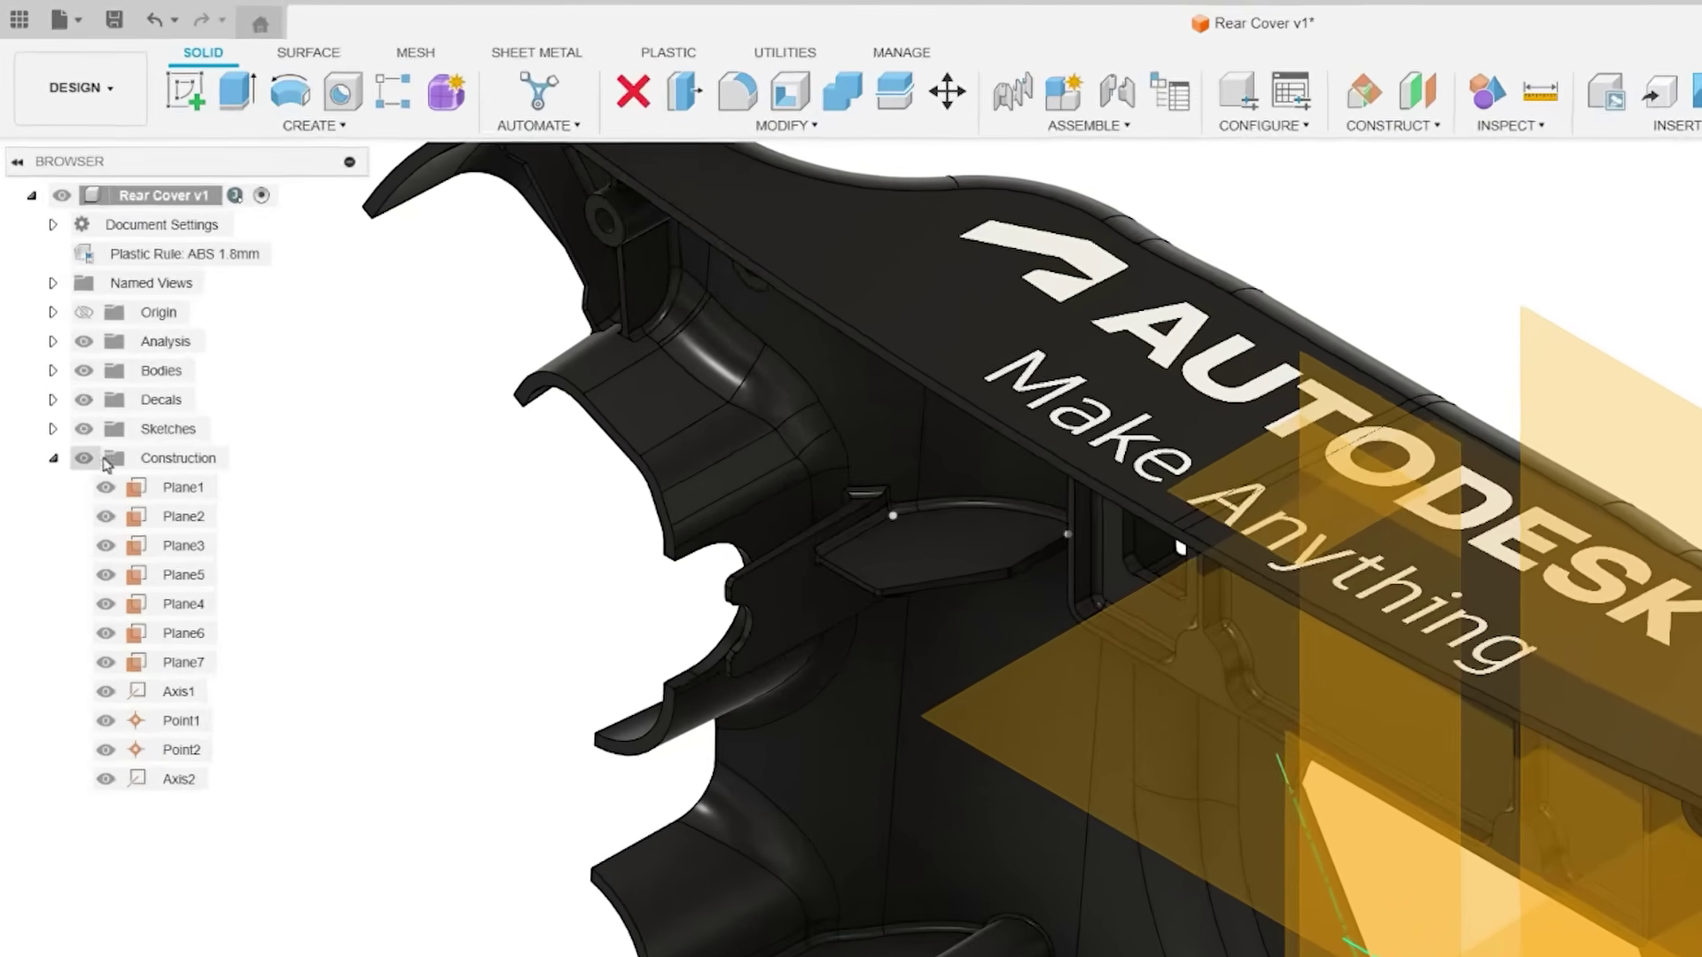
right_click(125, 312)
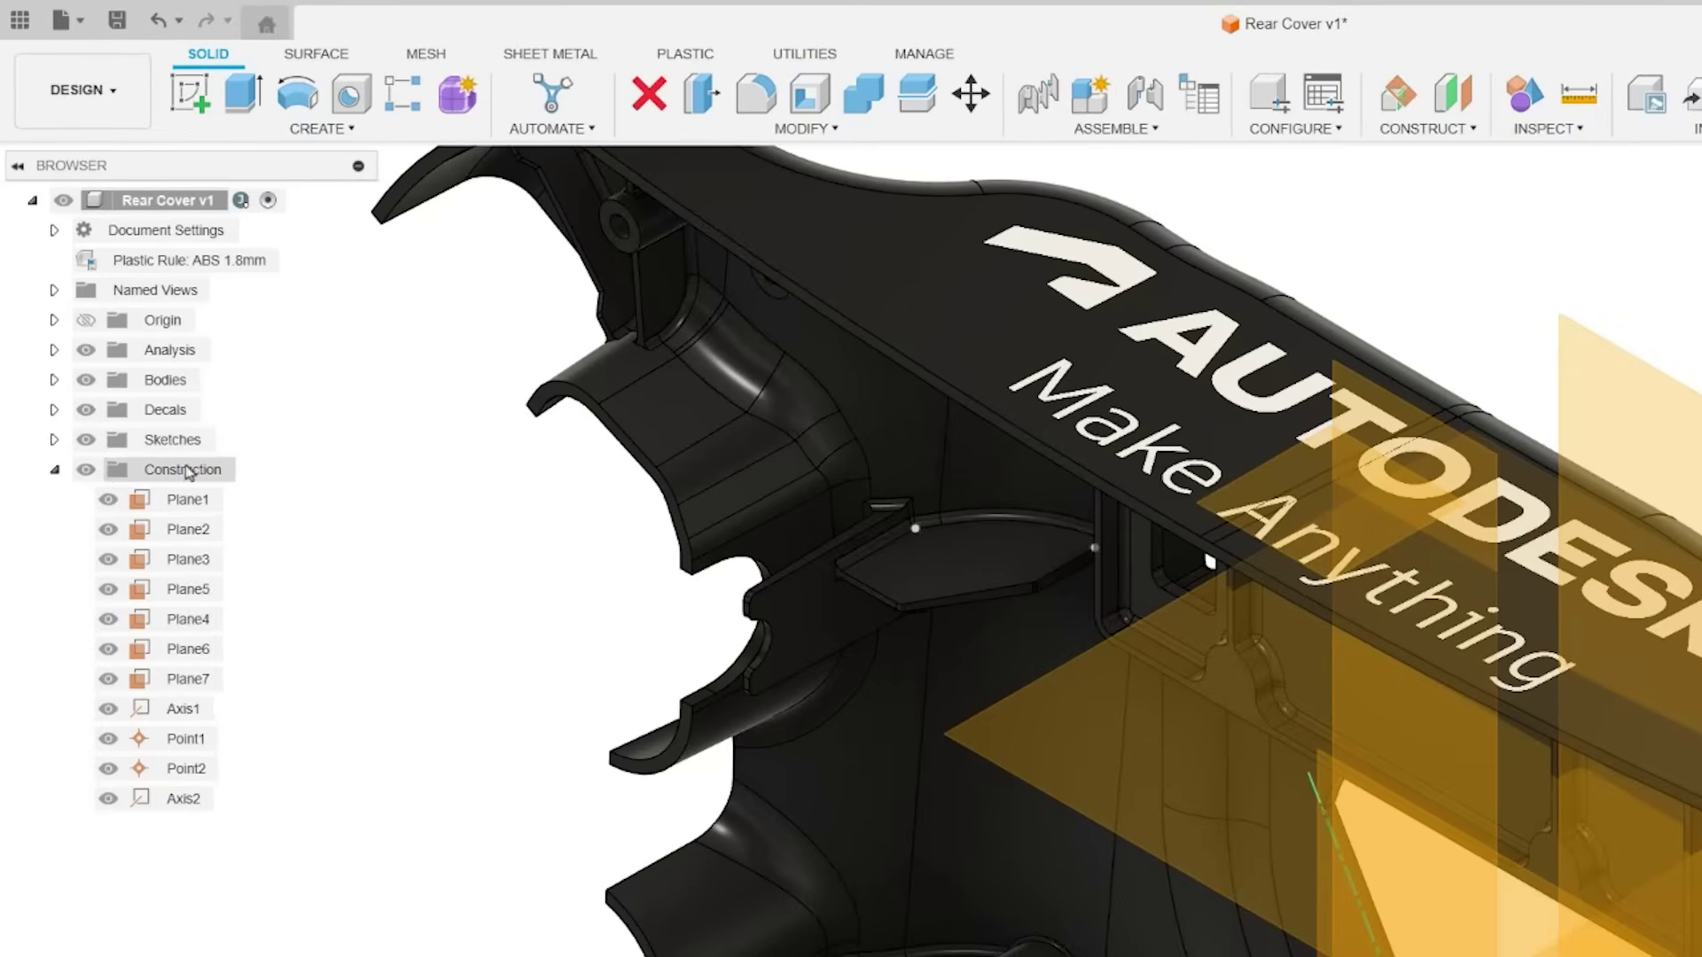
left_click(257, 486)
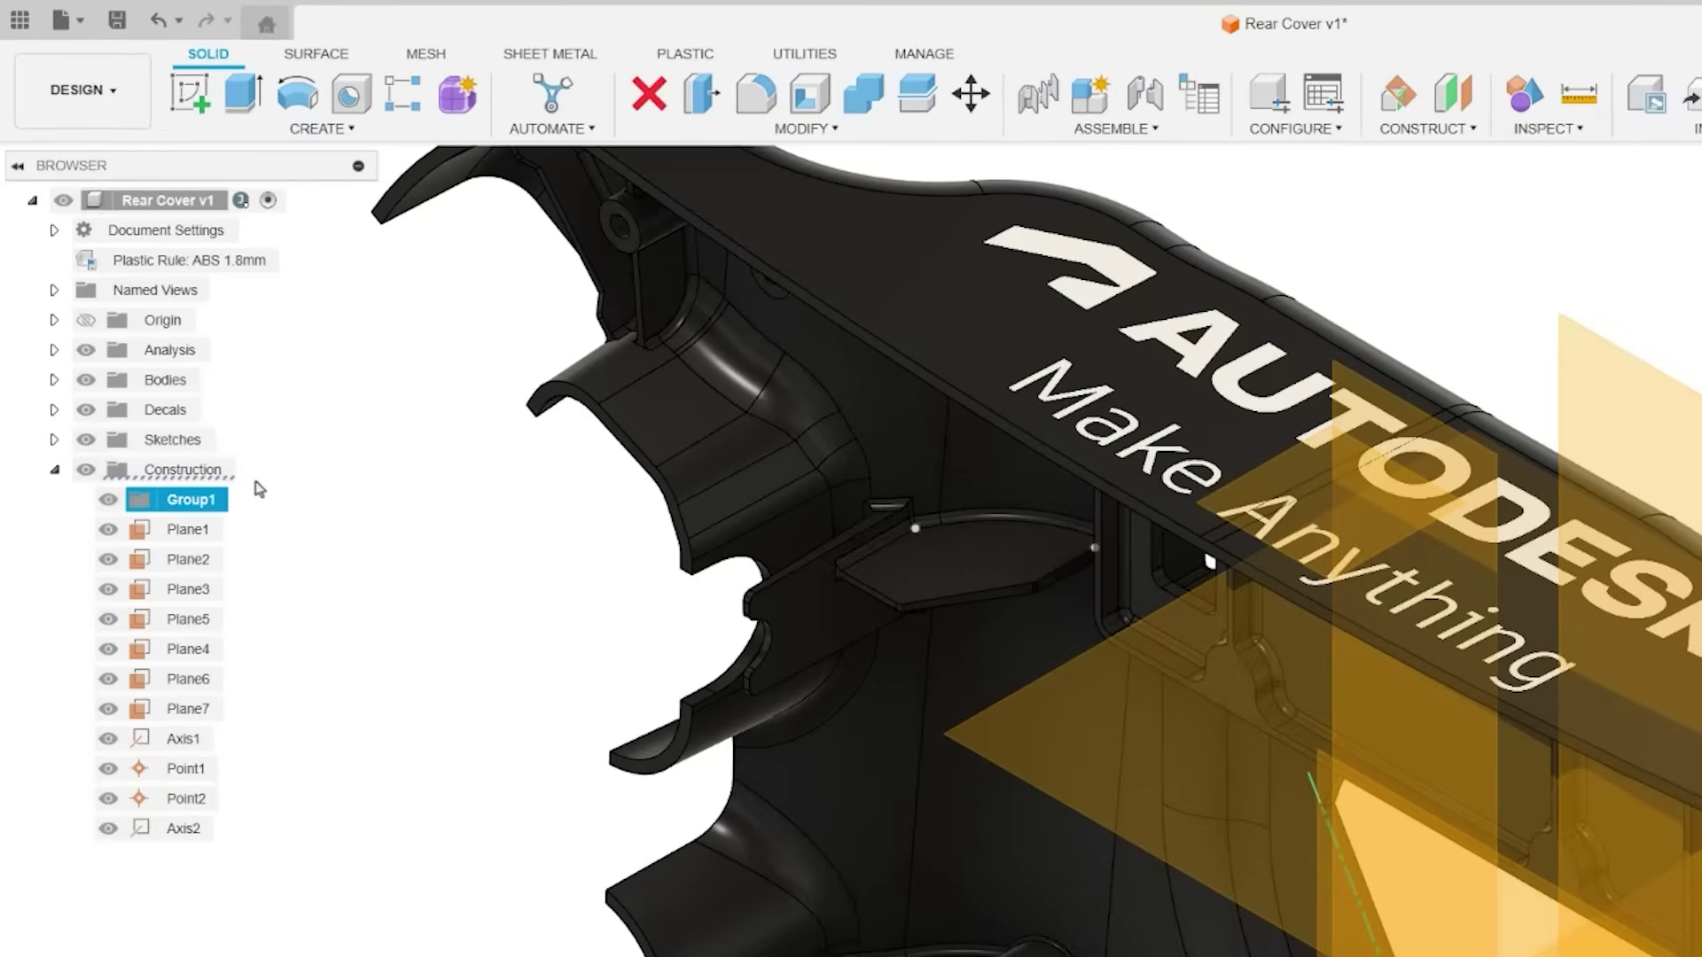
double_click(211, 500)
type("Midplanes")
key("Return")
Add a second group named Axes to the Construction folder.
left_click(200, 471)
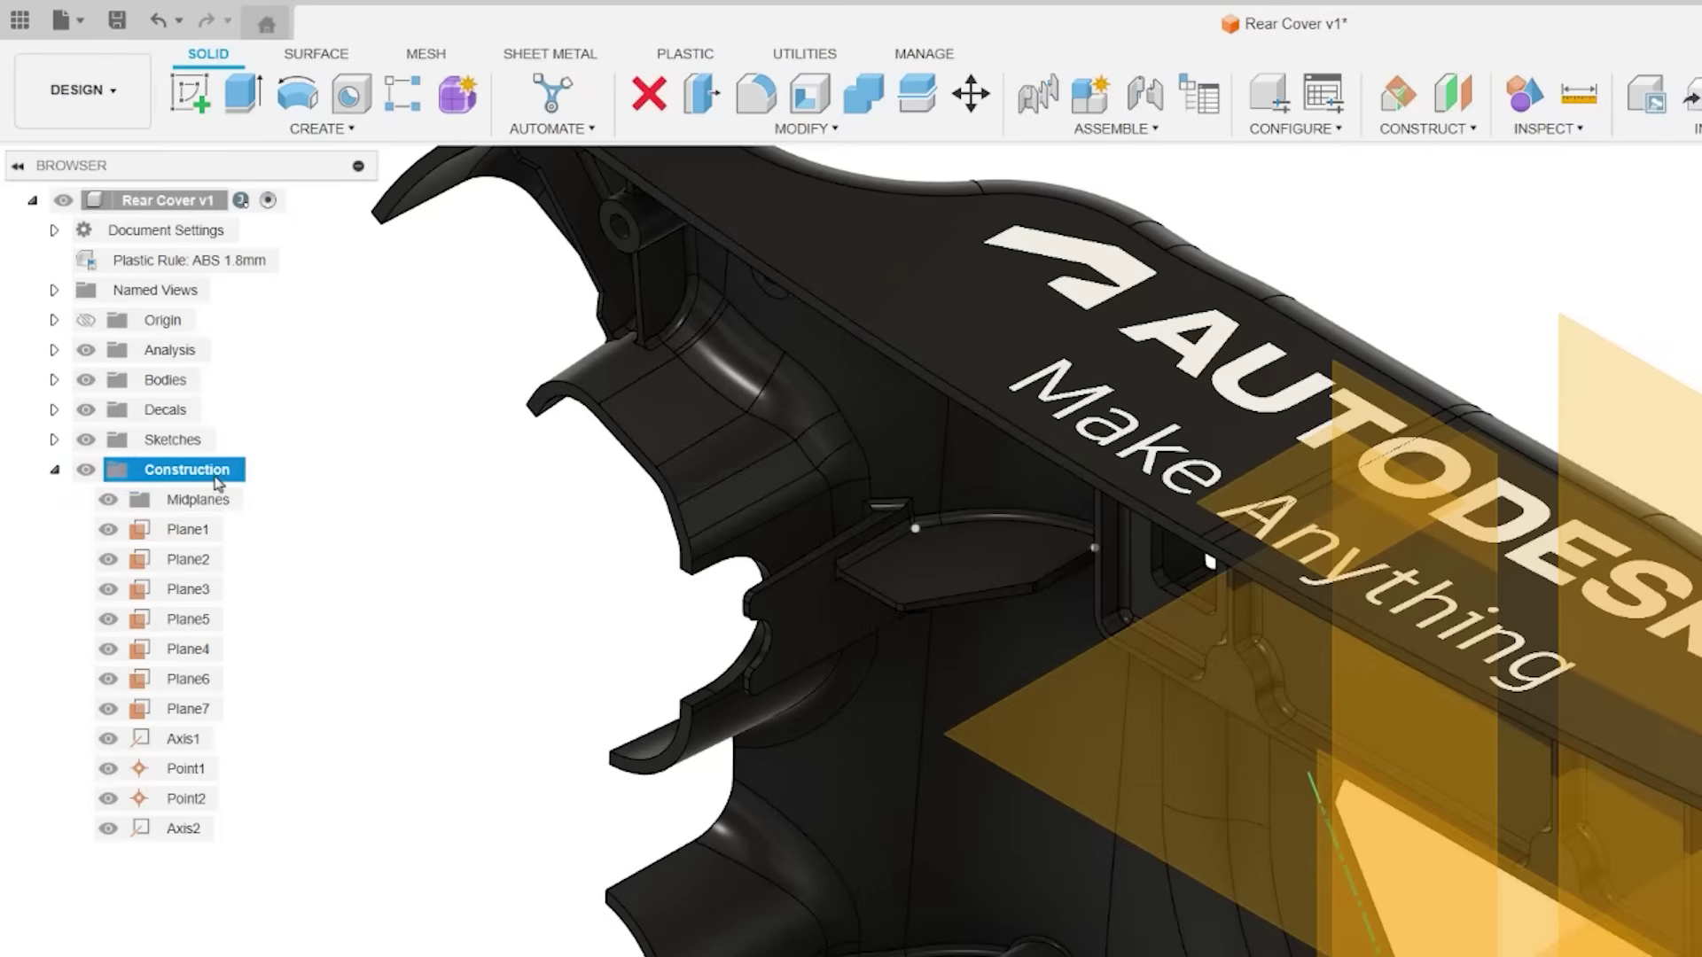
right_click(319, 484)
left_click(323, 497)
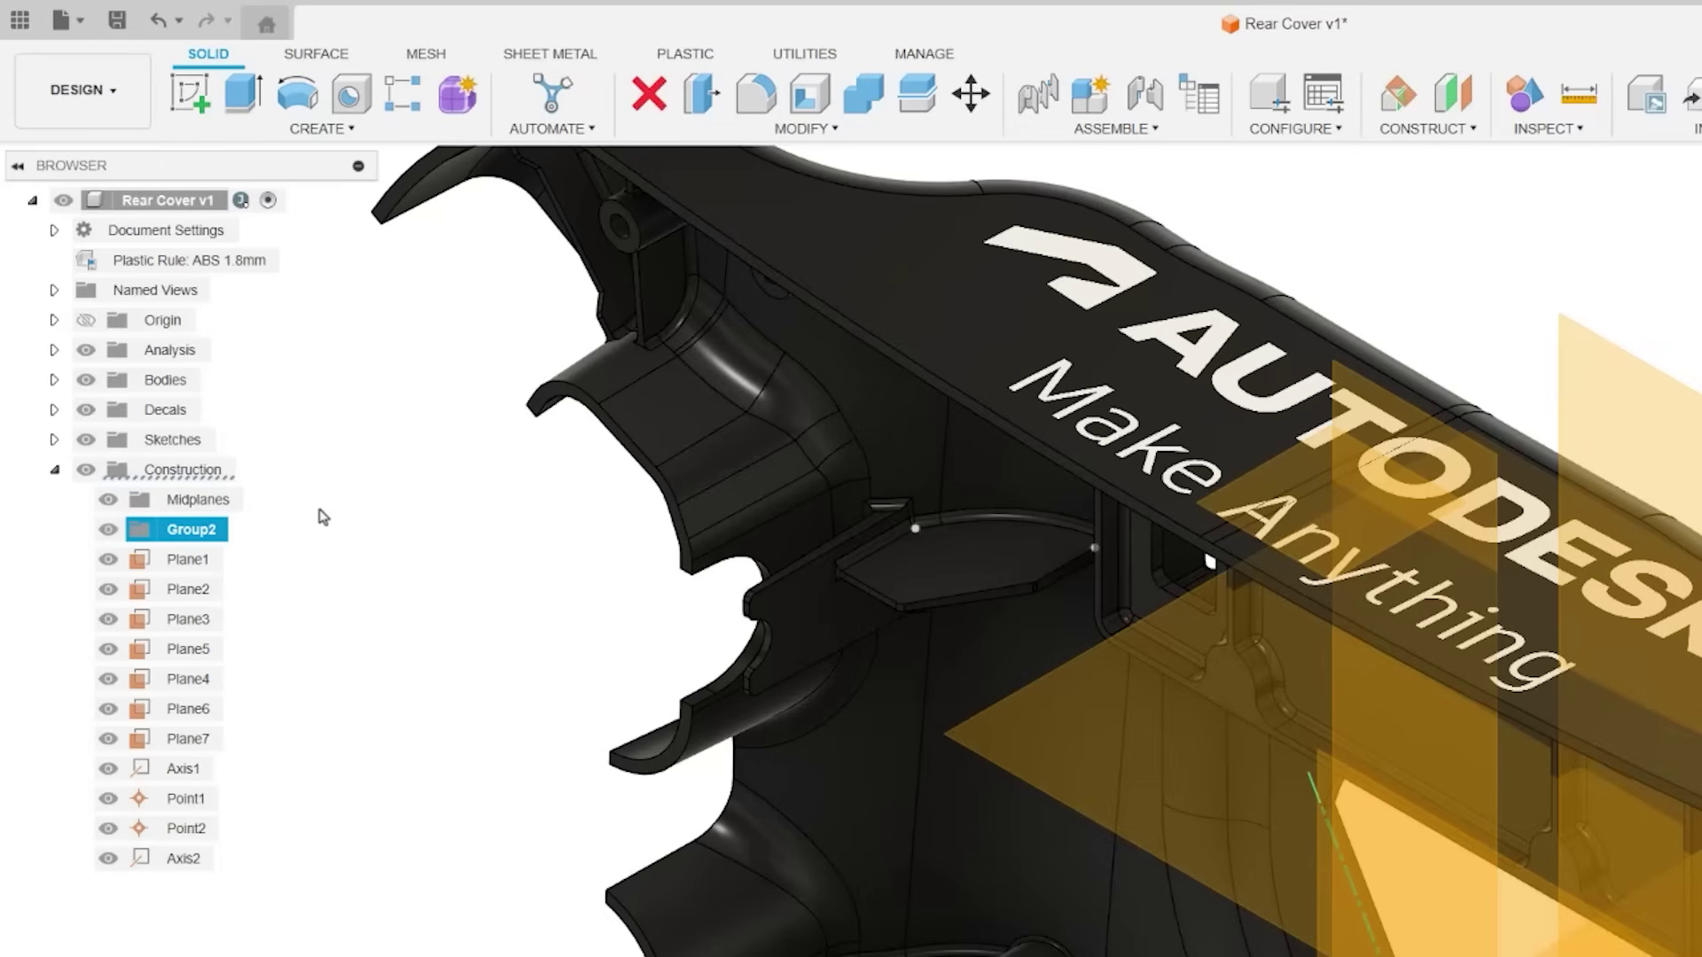
double_click(203, 537)
type("Axes")
key("Return")
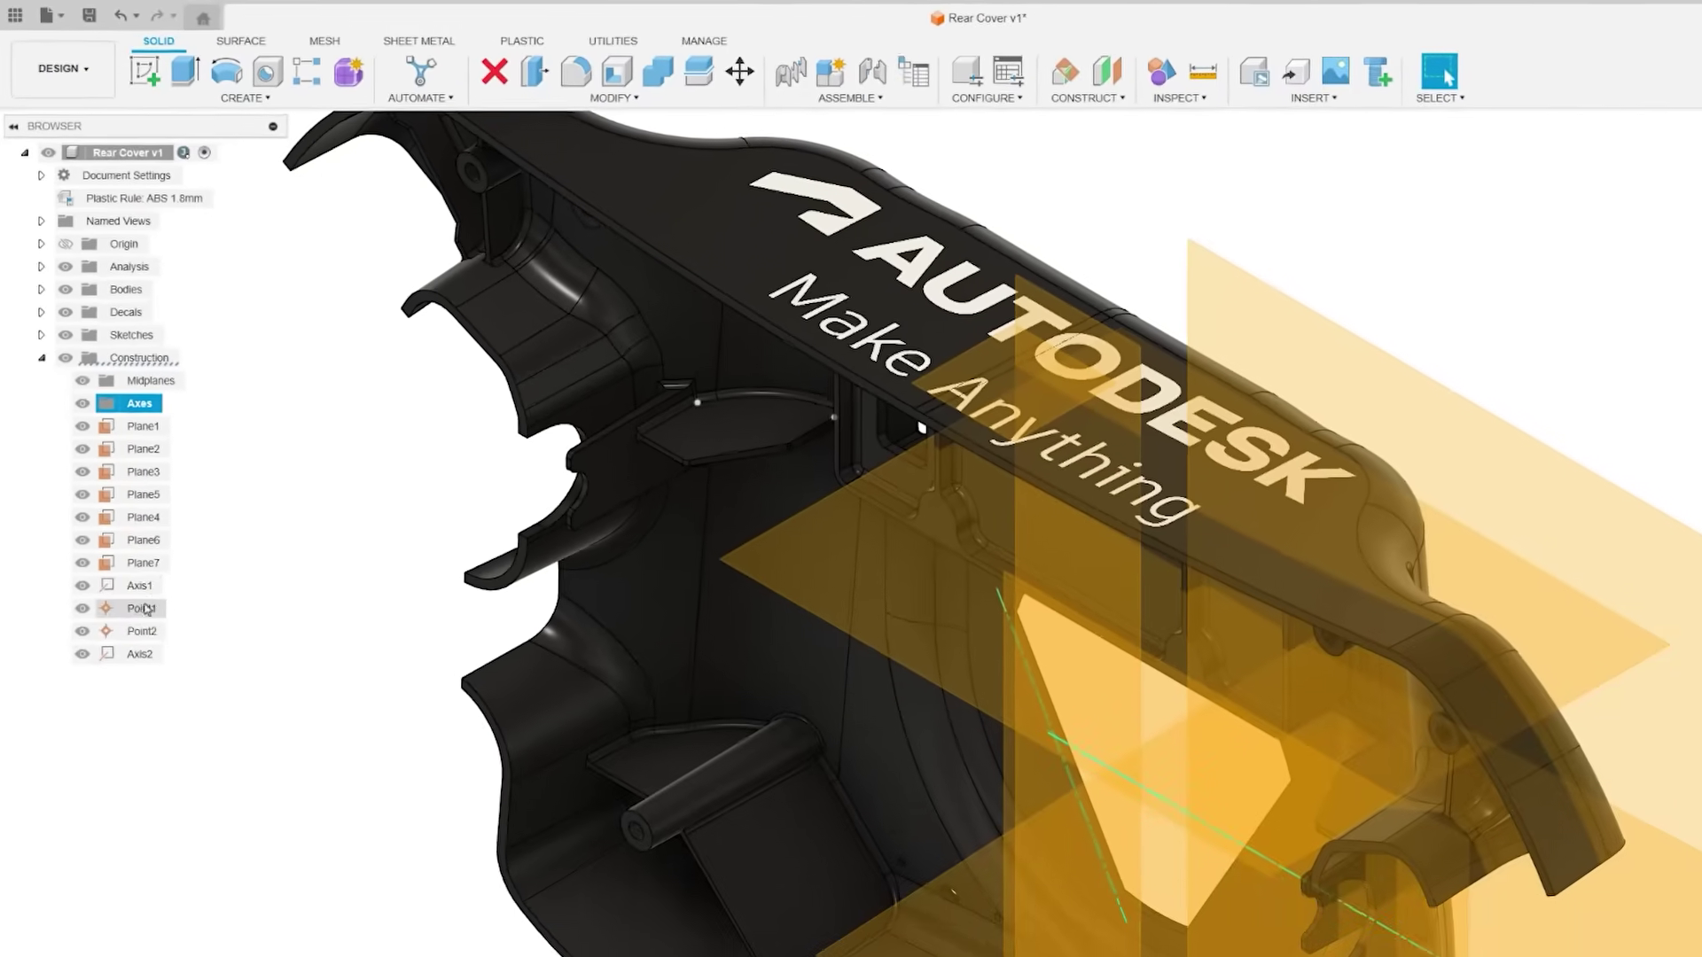
Move Axis1 and Axis2 into the Axes group.
left_click(170, 858)
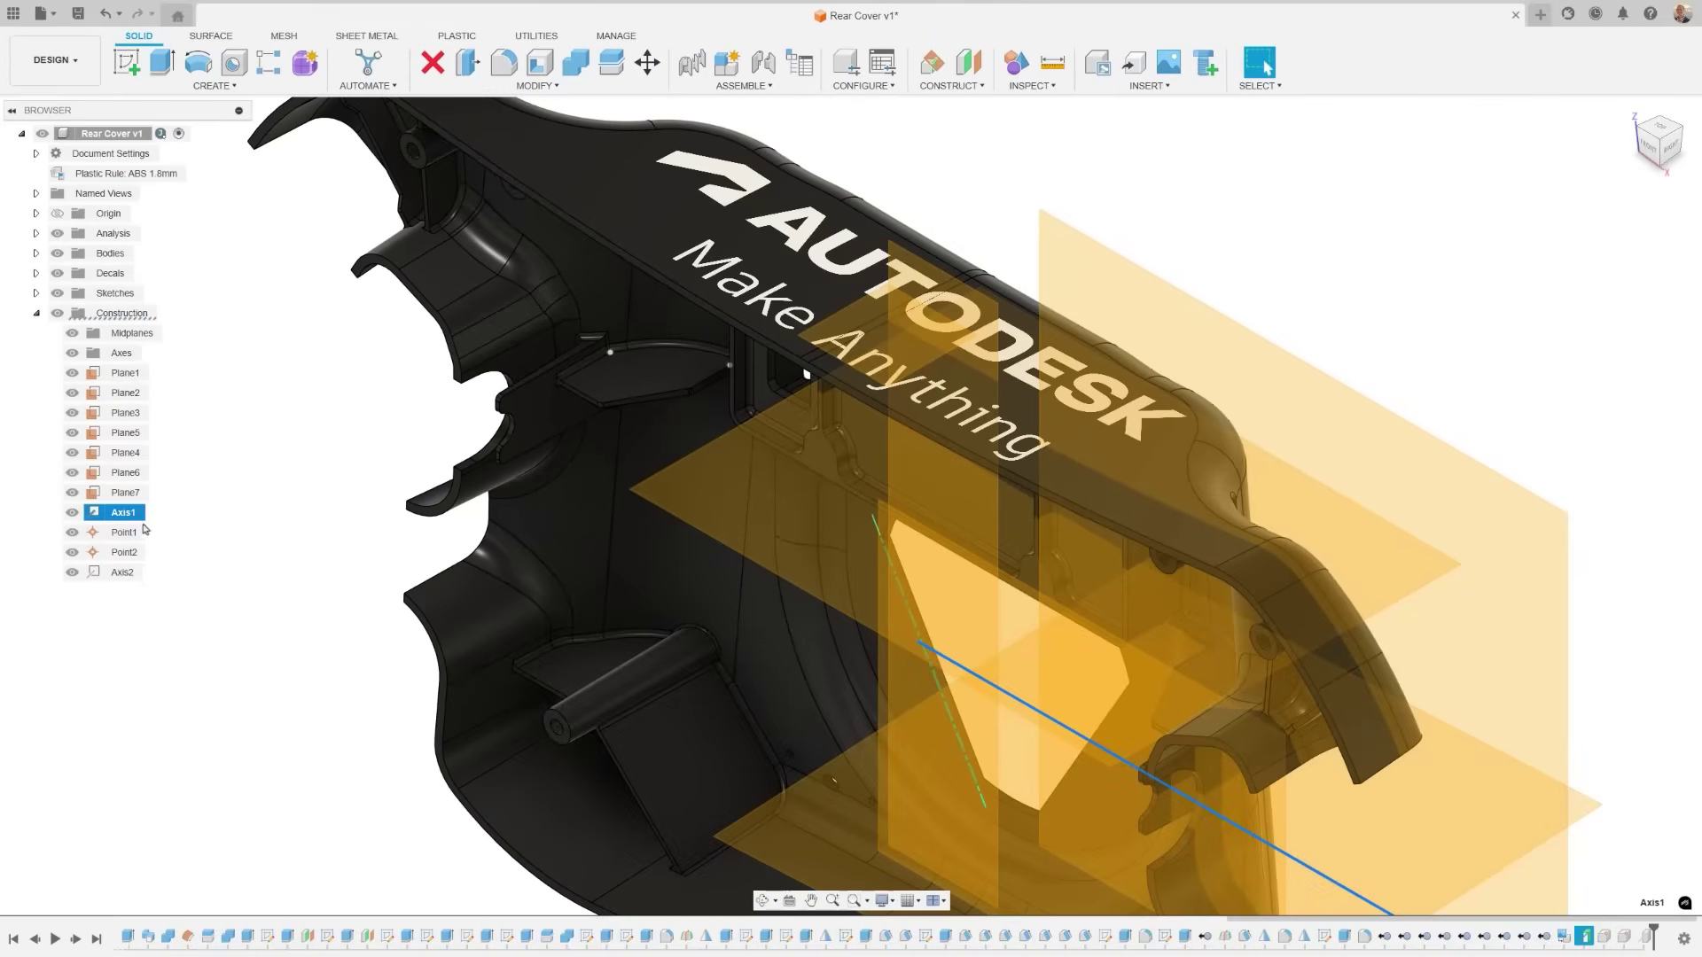
left_click(187, 774, "ctrl")
left_click_drag(126, 515, 122, 354)
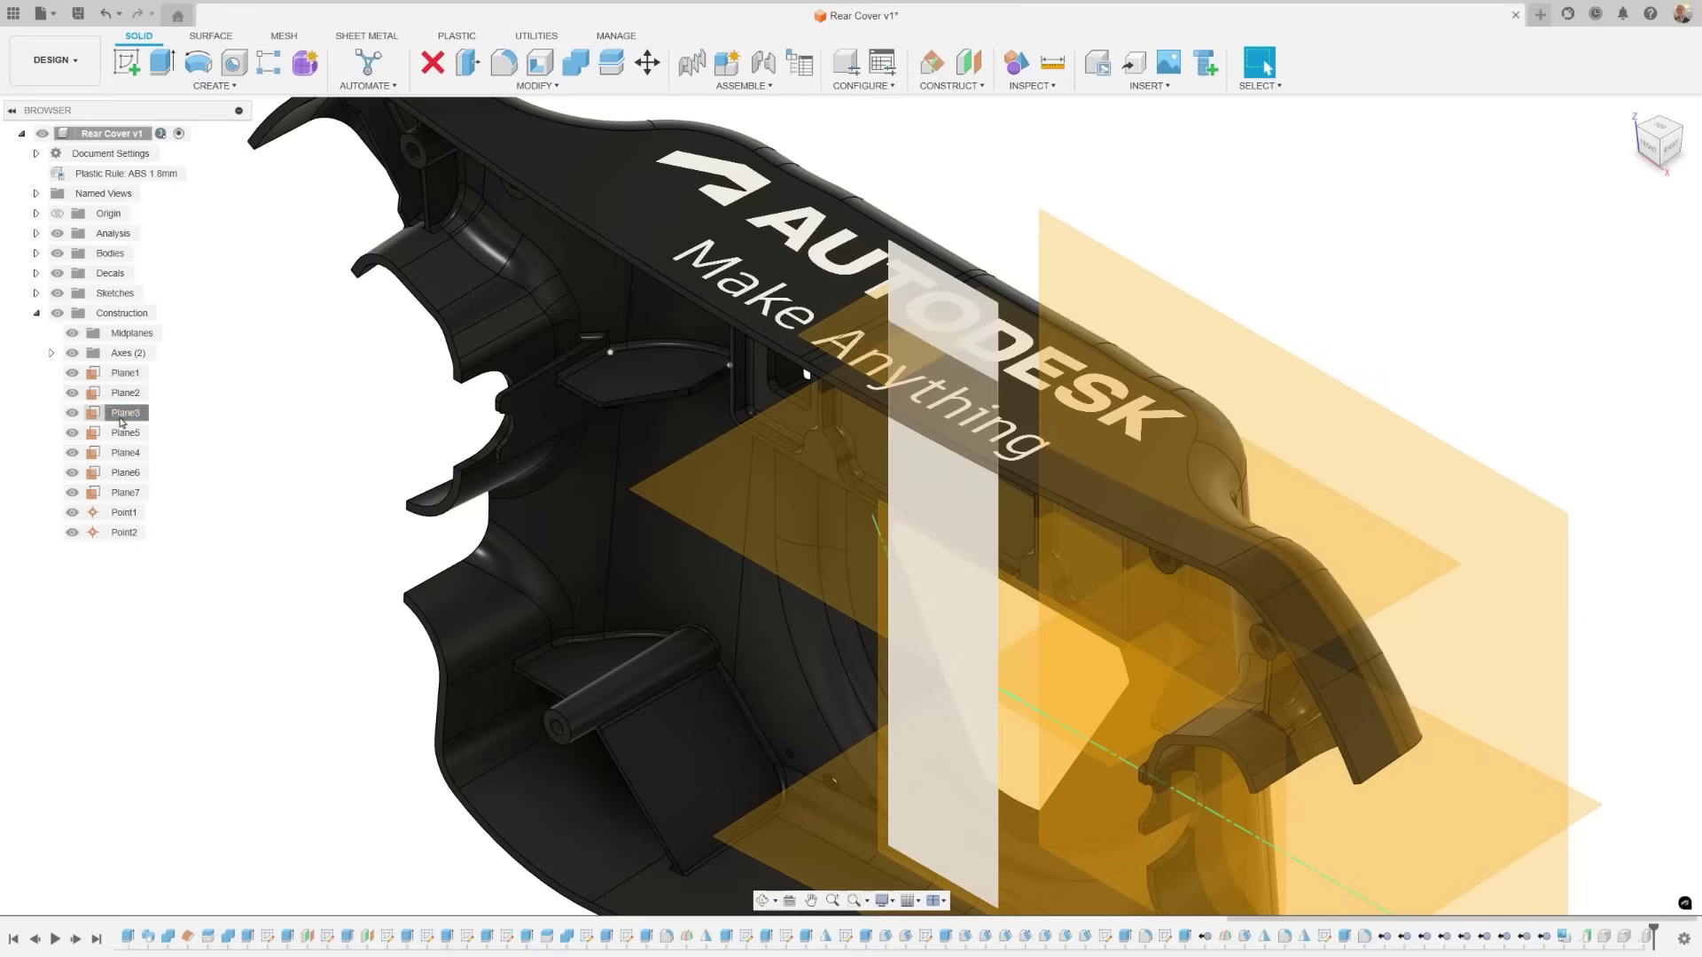
Move Plane6 and Plane7 into the Midplanes group of the Construction folder.
left_click(124, 413)
left_click(122, 434)
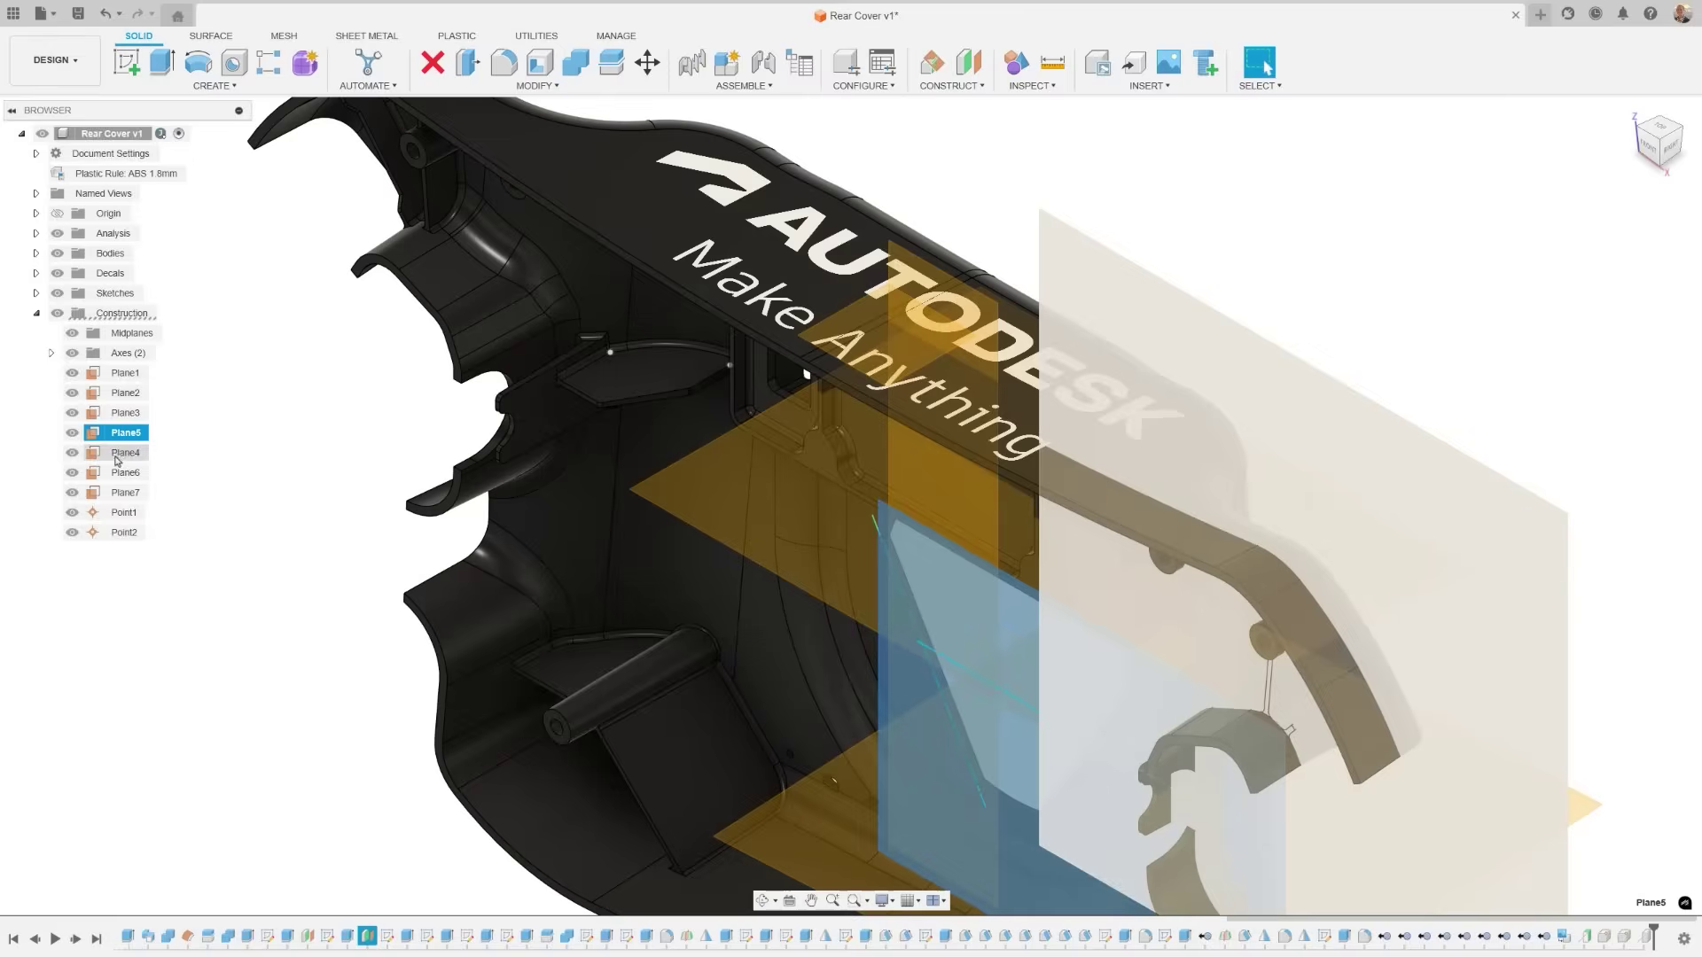
left_click(122, 453)
left_click(117, 471)
left_click(117, 492, "ctrl")
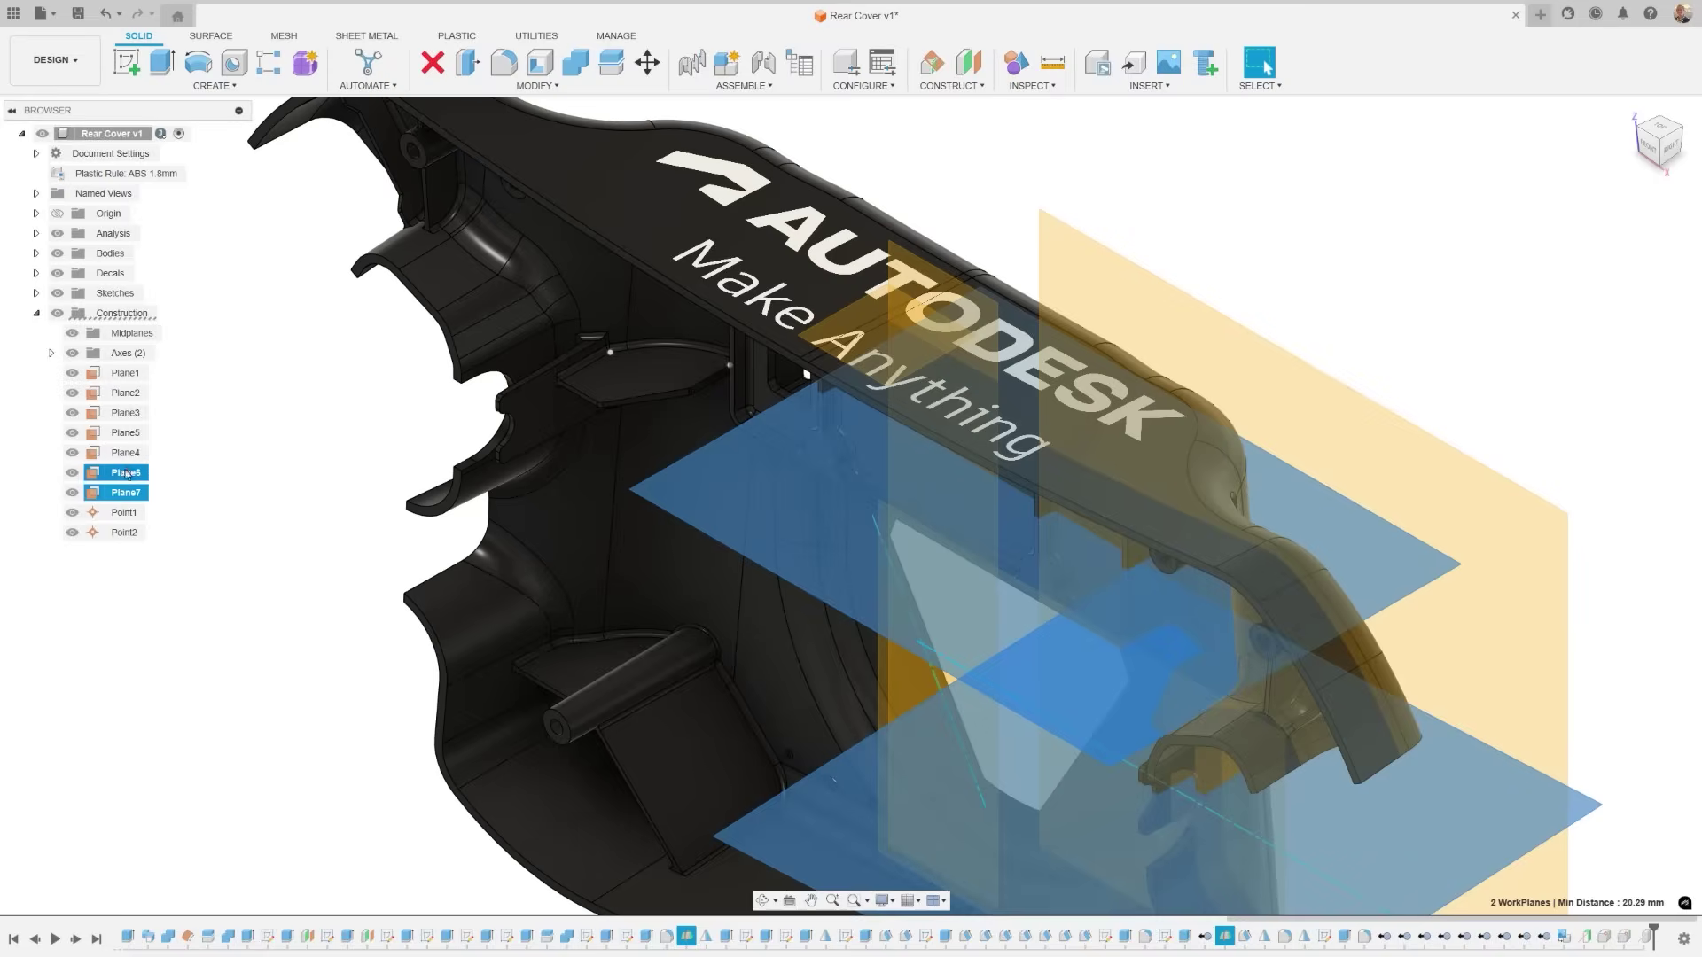
left_click_drag(117, 493, 130, 340)
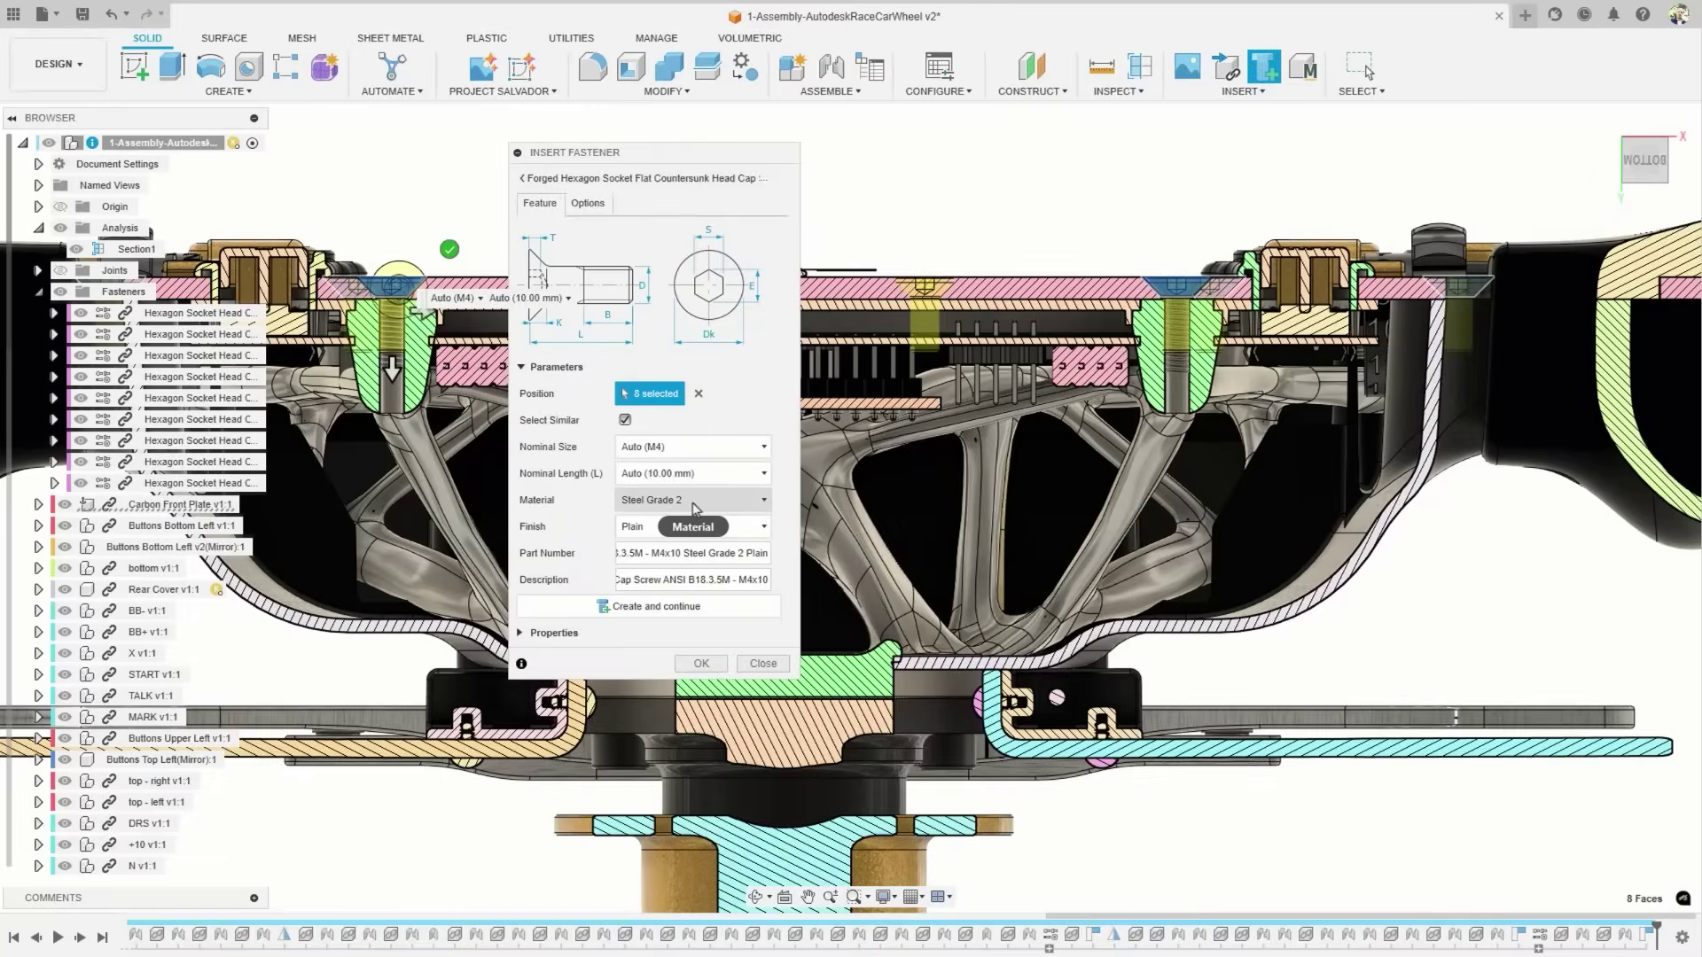
Base the countersunk fasteners' automatic-length thread clearance on Diameter, adjust its multiplier, and insert the fasteners at the selected holes.
left_click(594, 203)
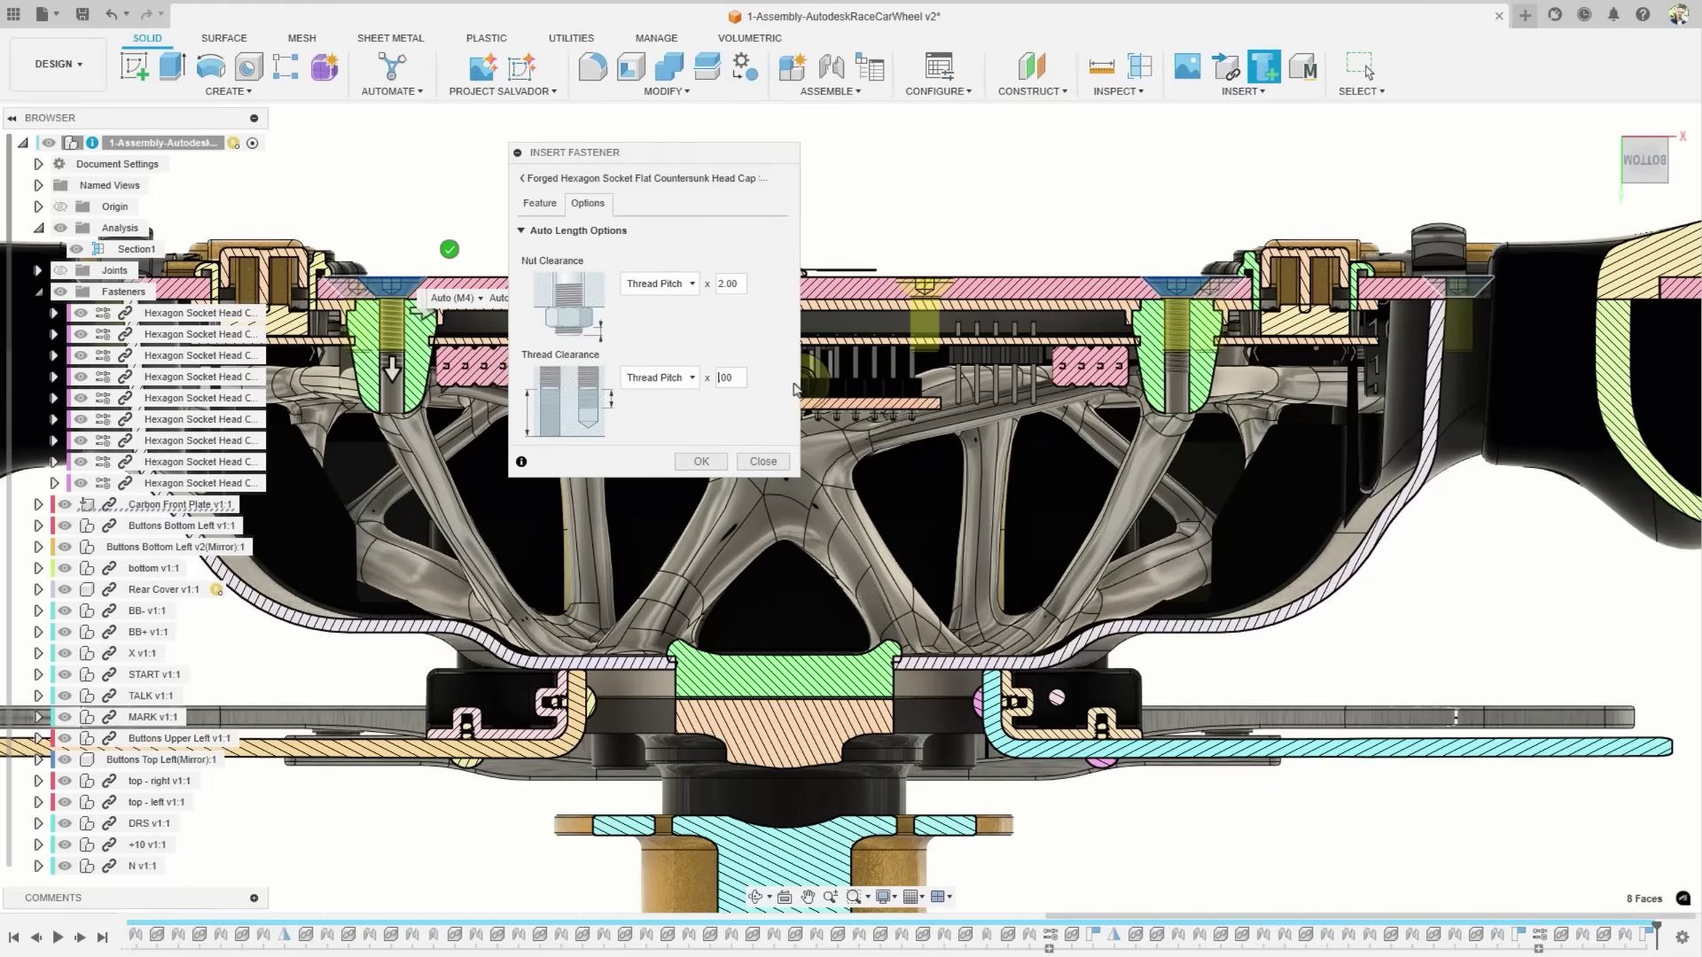
type("1")
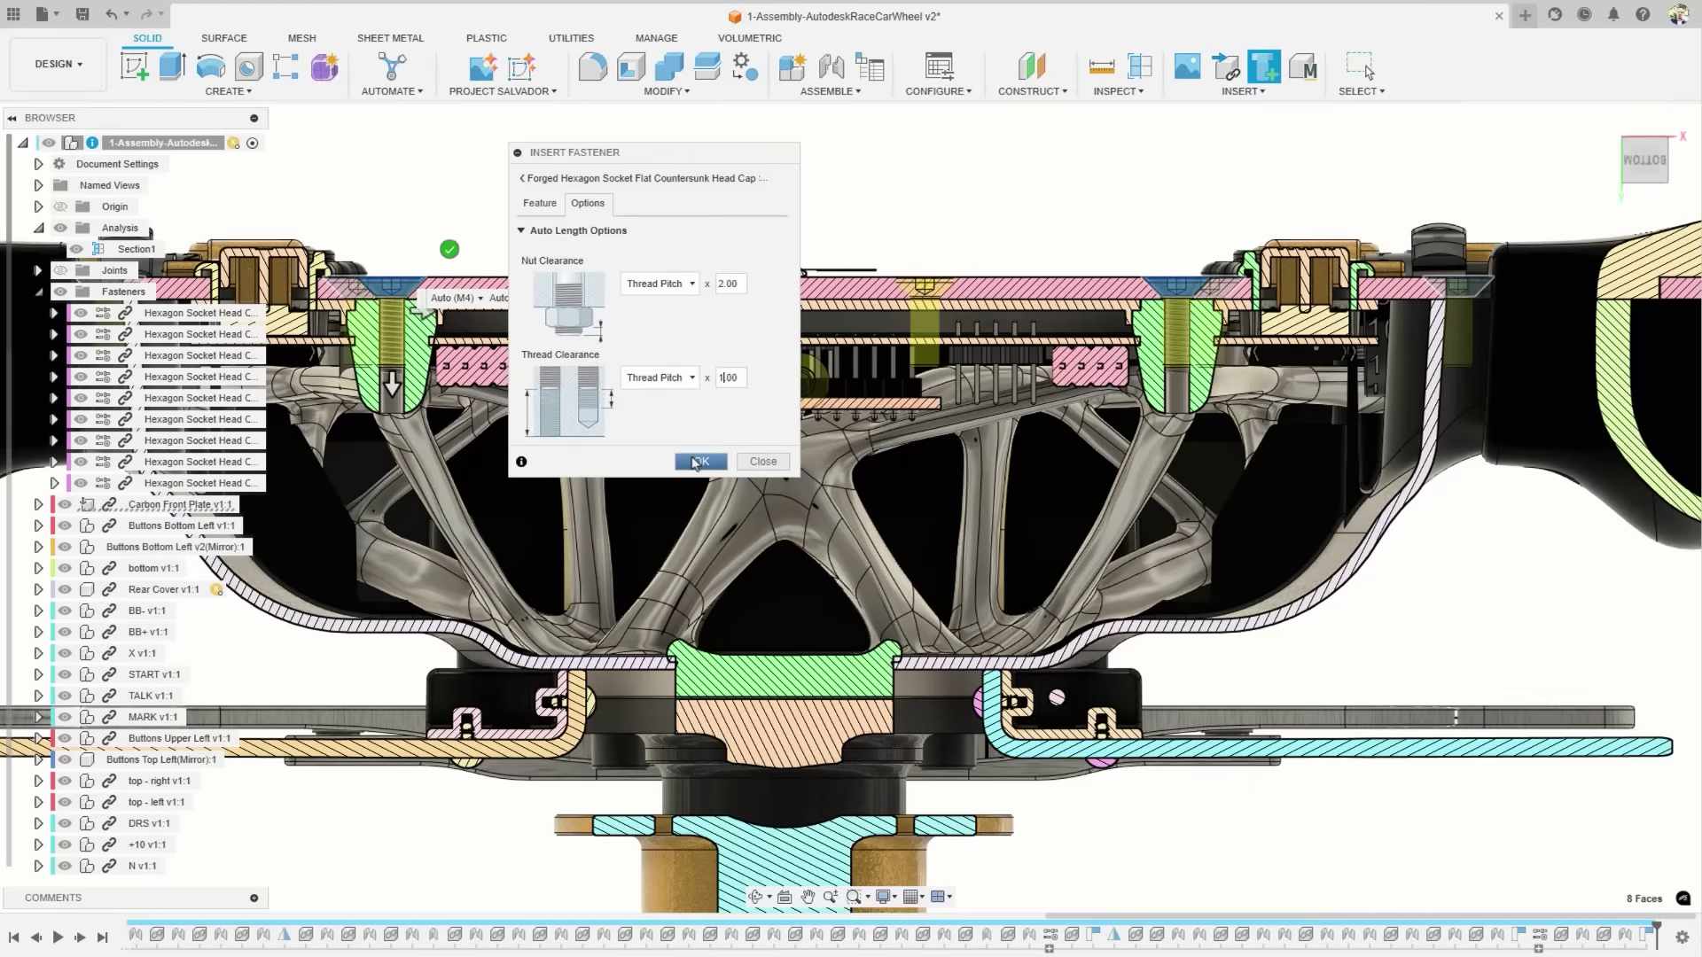
left_click(672, 378)
left_click(671, 414)
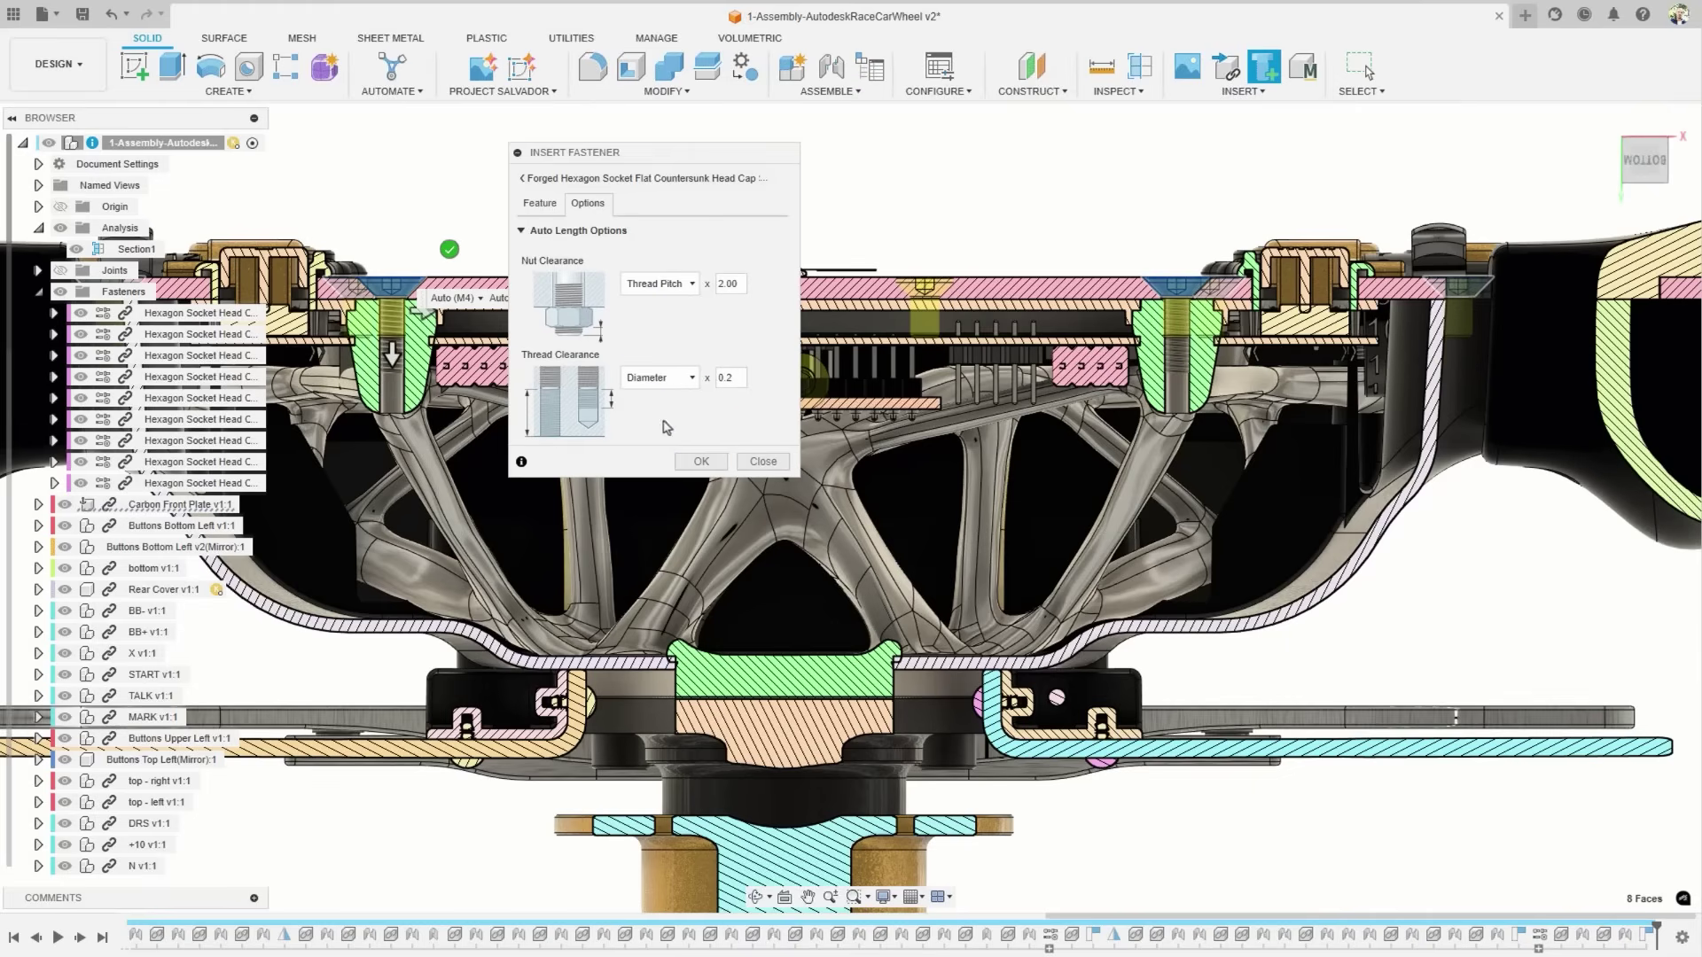
key("BackSpace")
type("1")
left_click(688, 459)
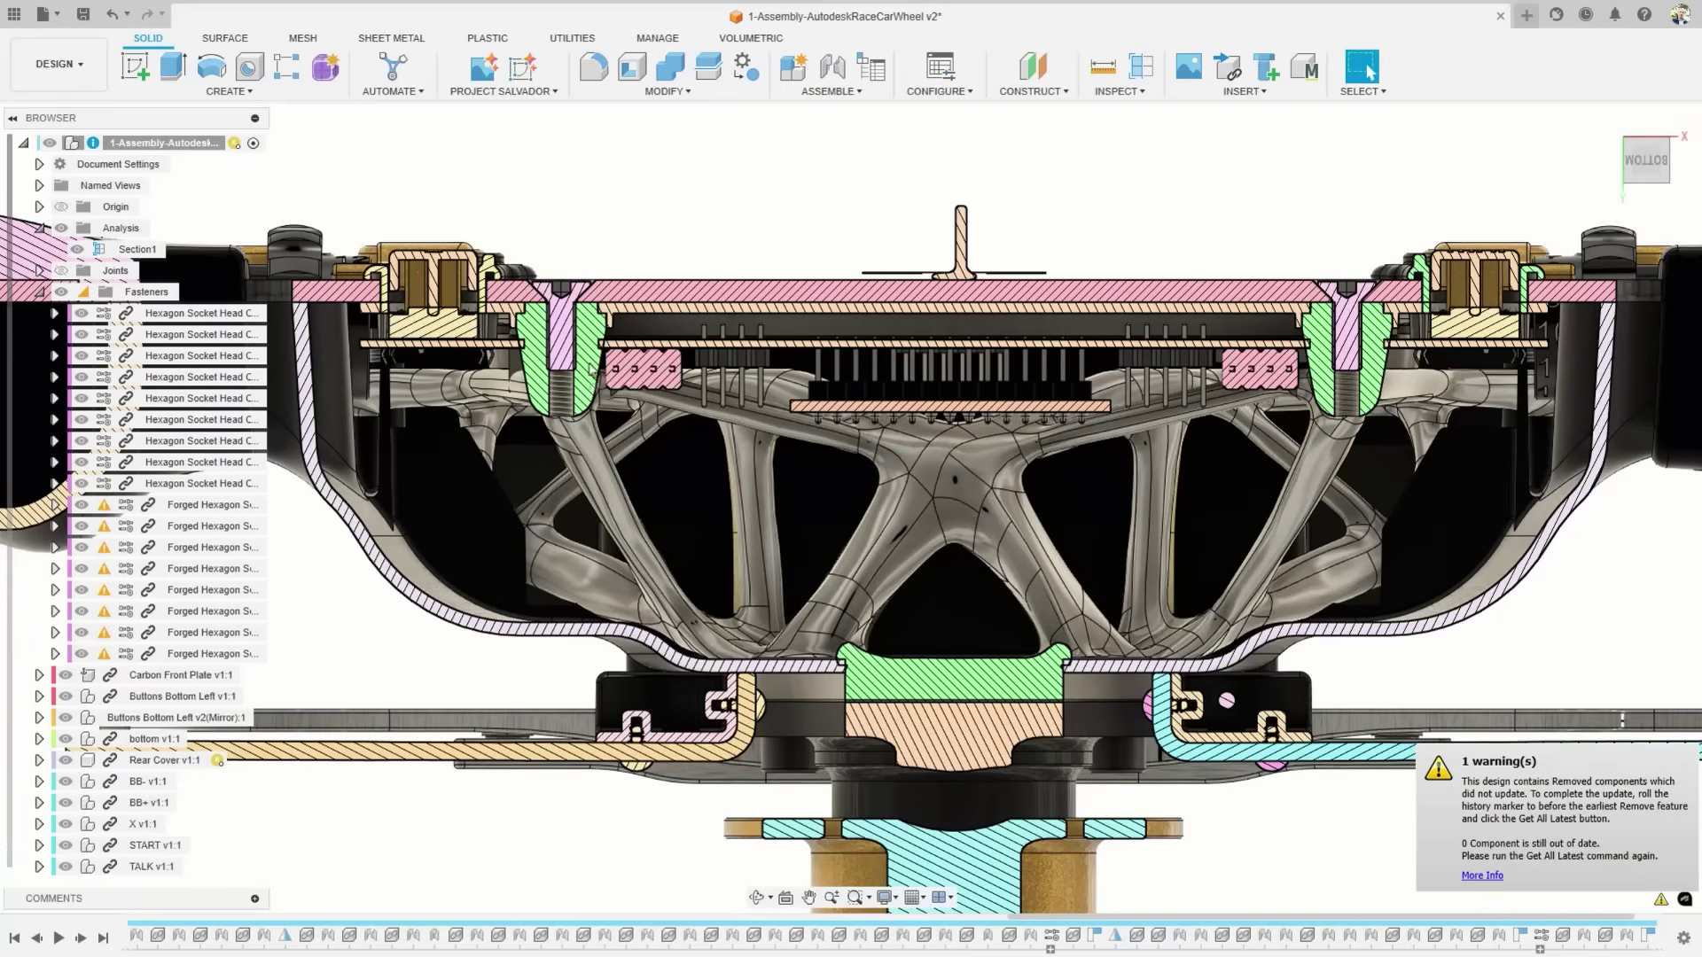
Review the flagged countersunk screws in the Fasteners folder and automatically update the sizes of all fasteners.
left_click(106, 292)
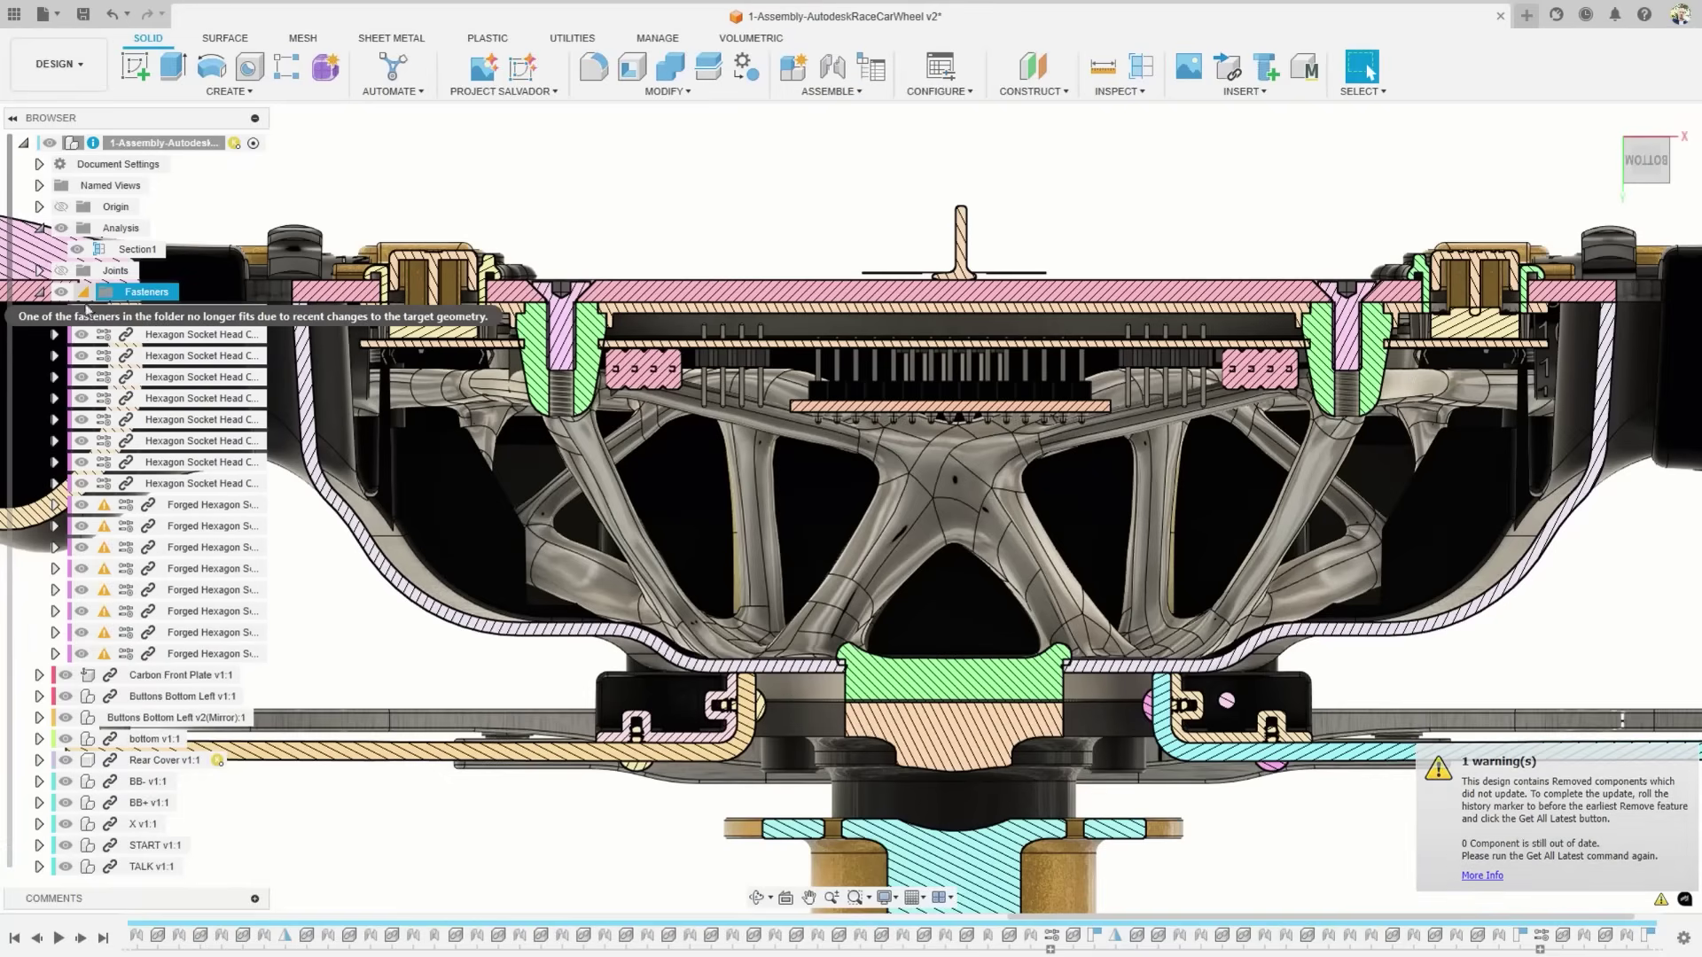
right_click(193, 504)
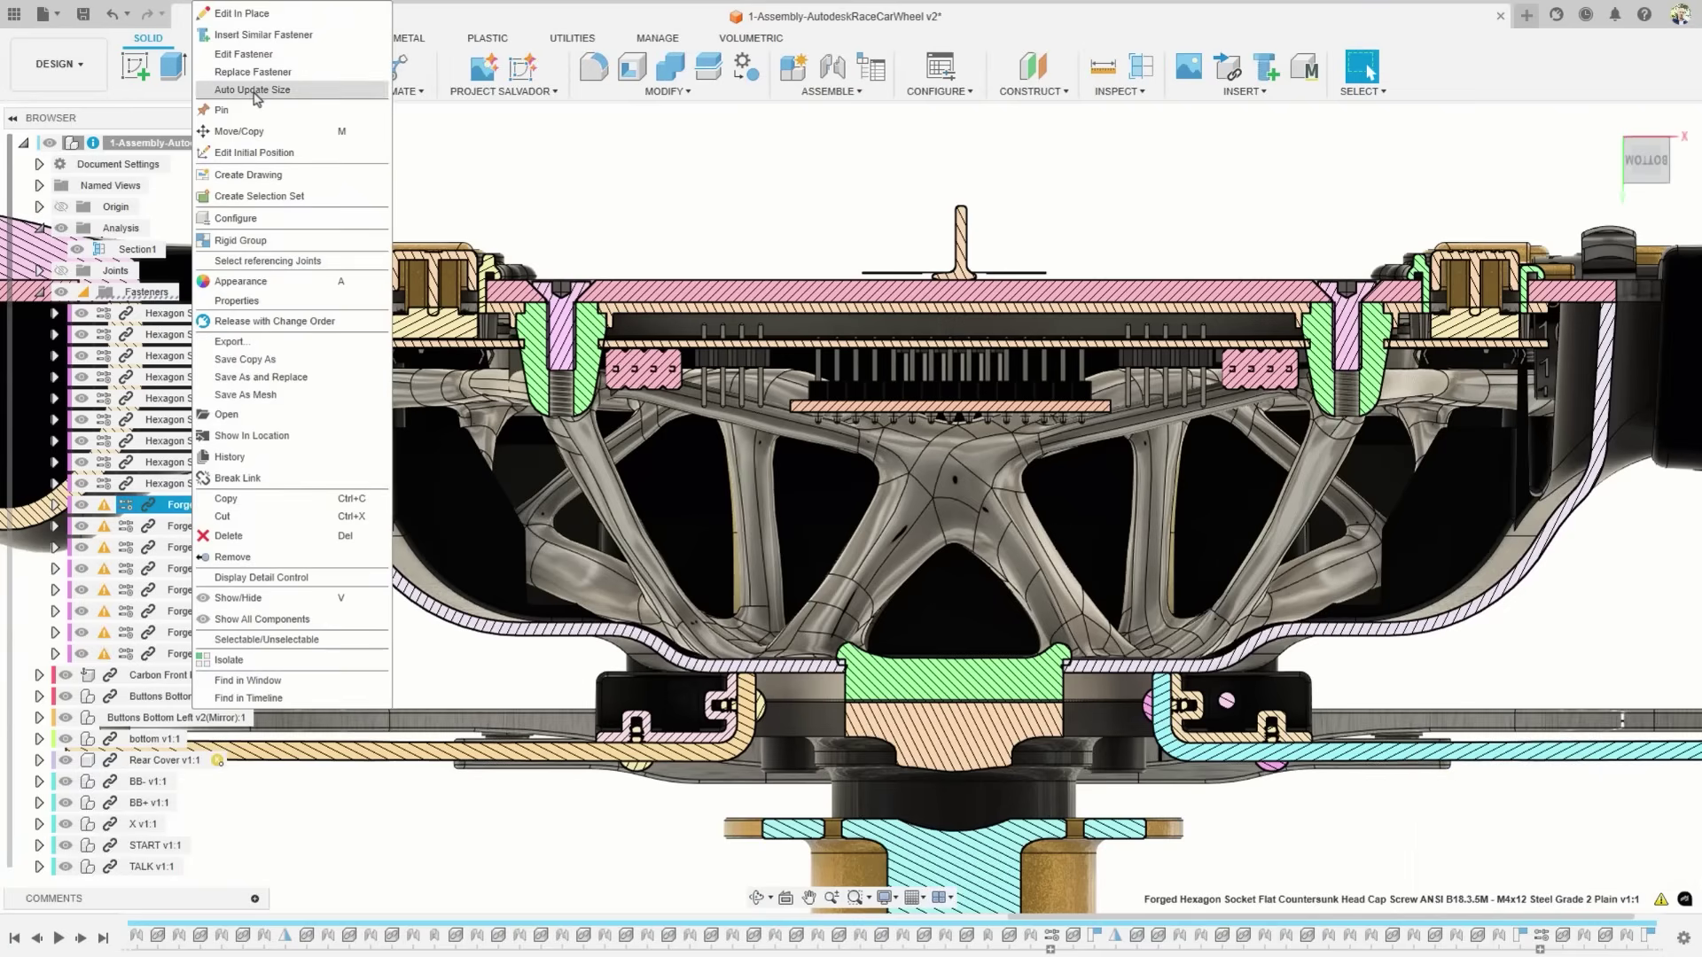
left_click(471, 221)
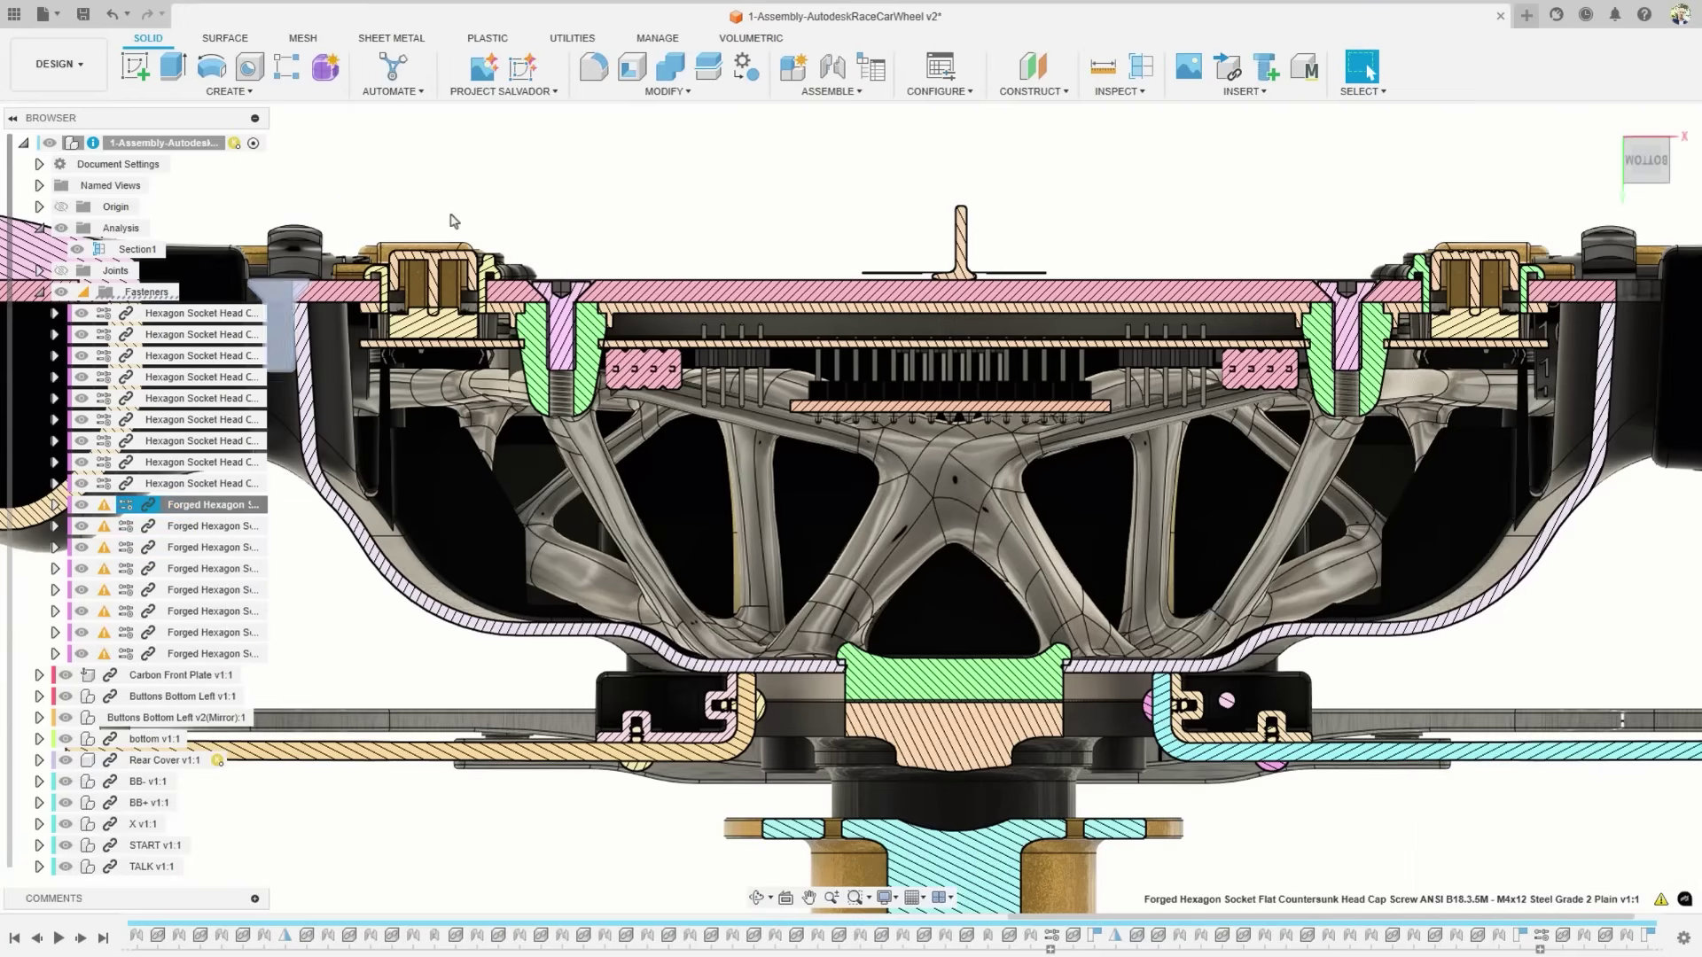
right_click(158, 297)
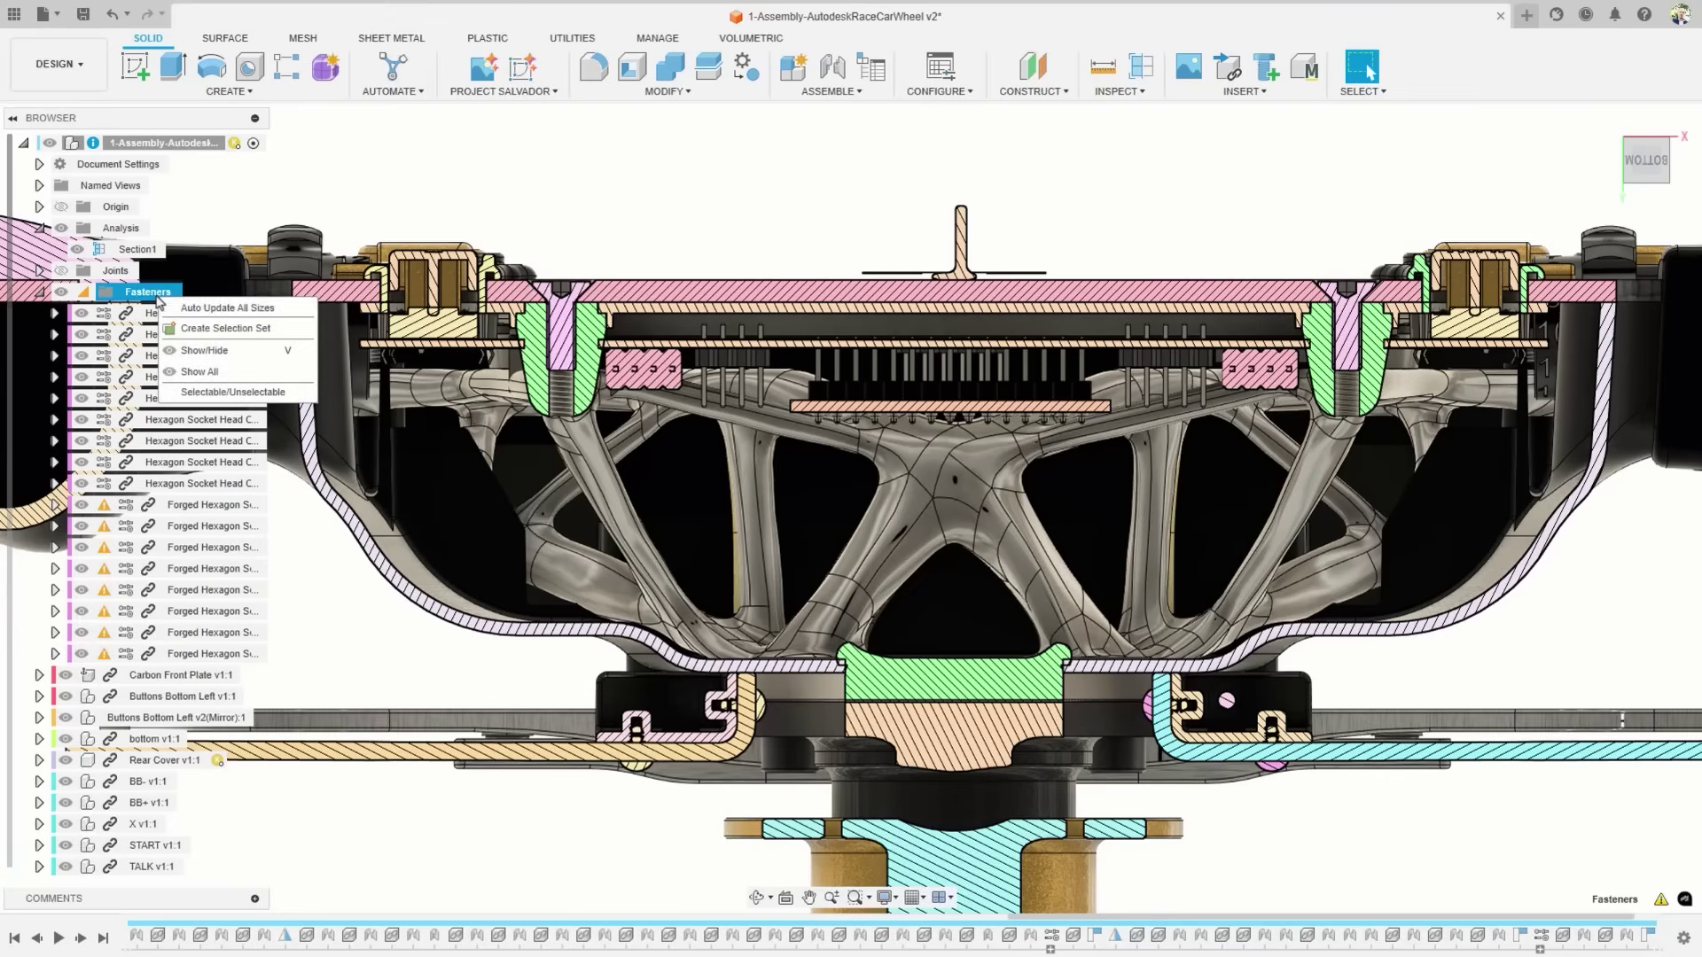
left_click(244, 317)
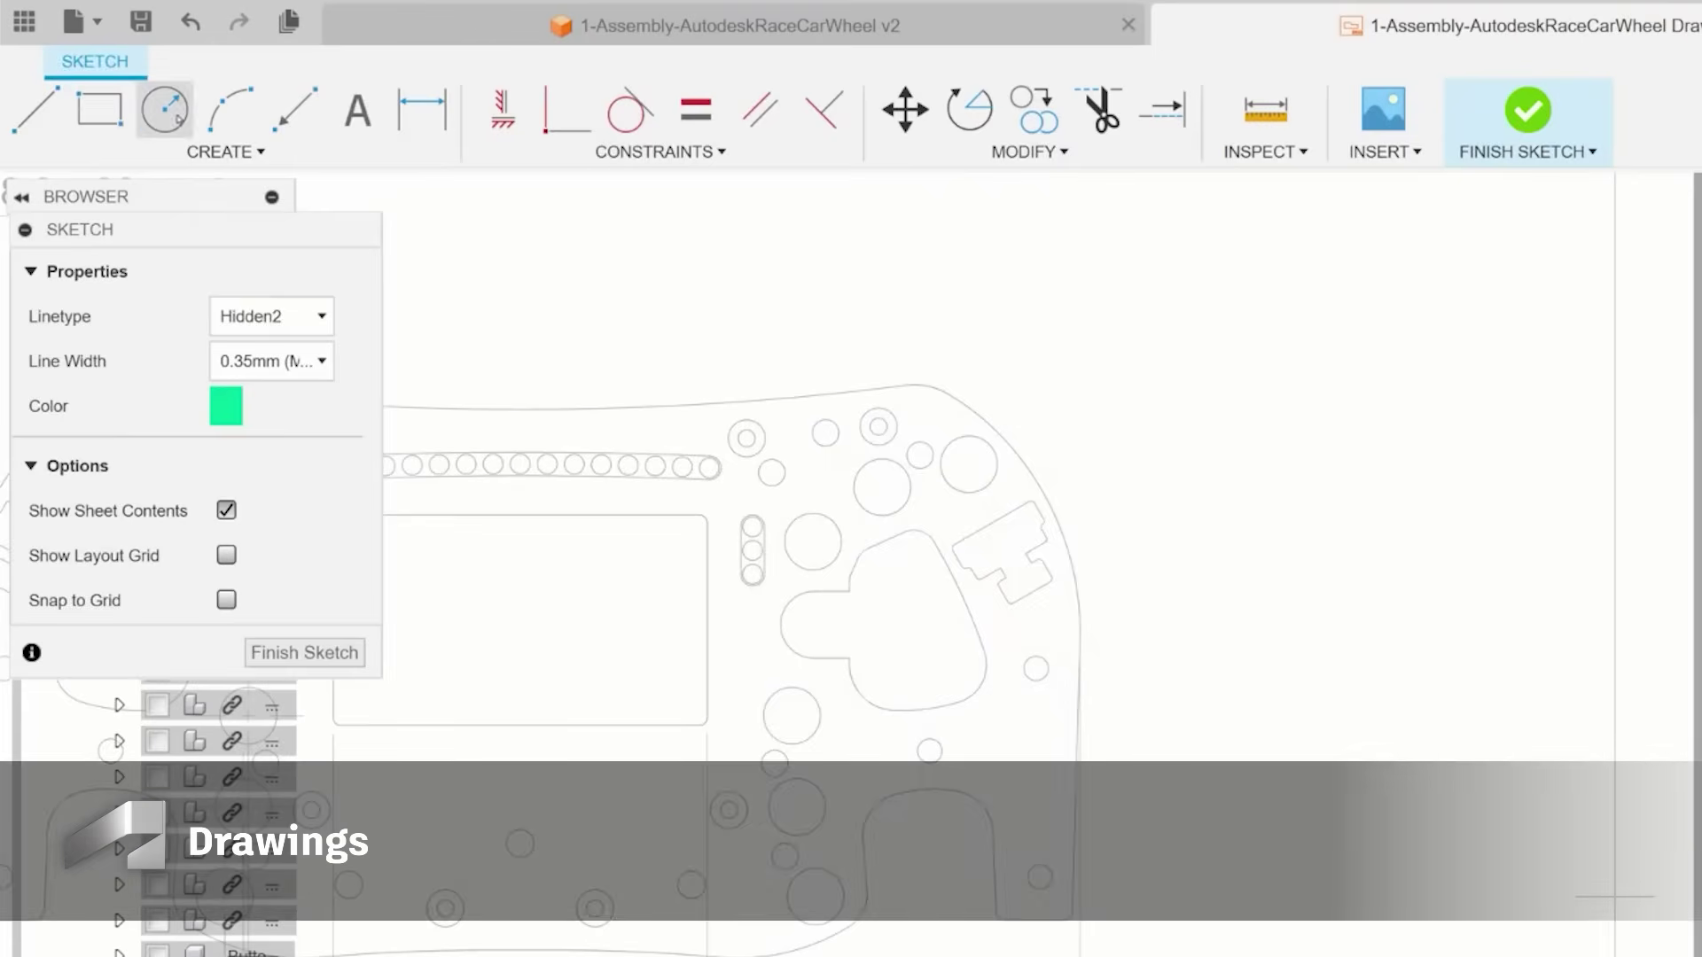
Sketch six circles concentric with the six large button holes on the wheel plate's right side, the first about 11.4 mm in diameter.
key("c")
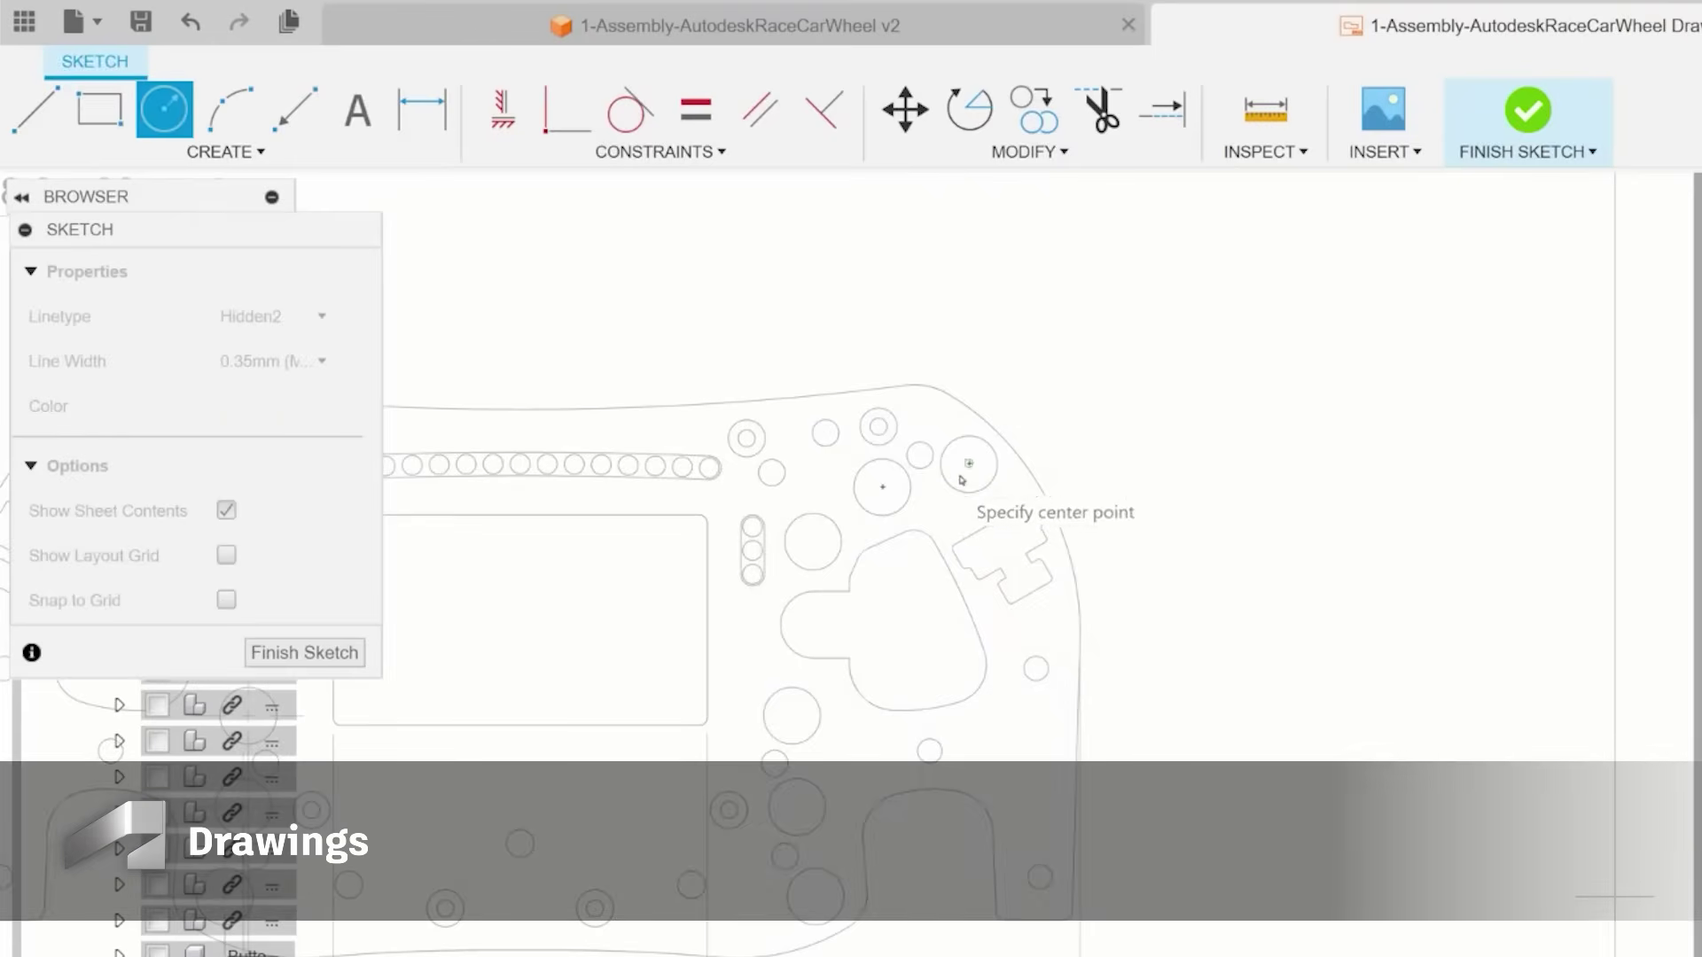
left_click(969, 462)
left_click(1010, 485)
left_click(882, 486)
left_click(904, 524)
left_click(811, 540)
left_click(857, 561)
left_click(791, 714)
left_click(802, 770)
left_click(797, 808)
left_click(802, 856)
left_click(816, 896)
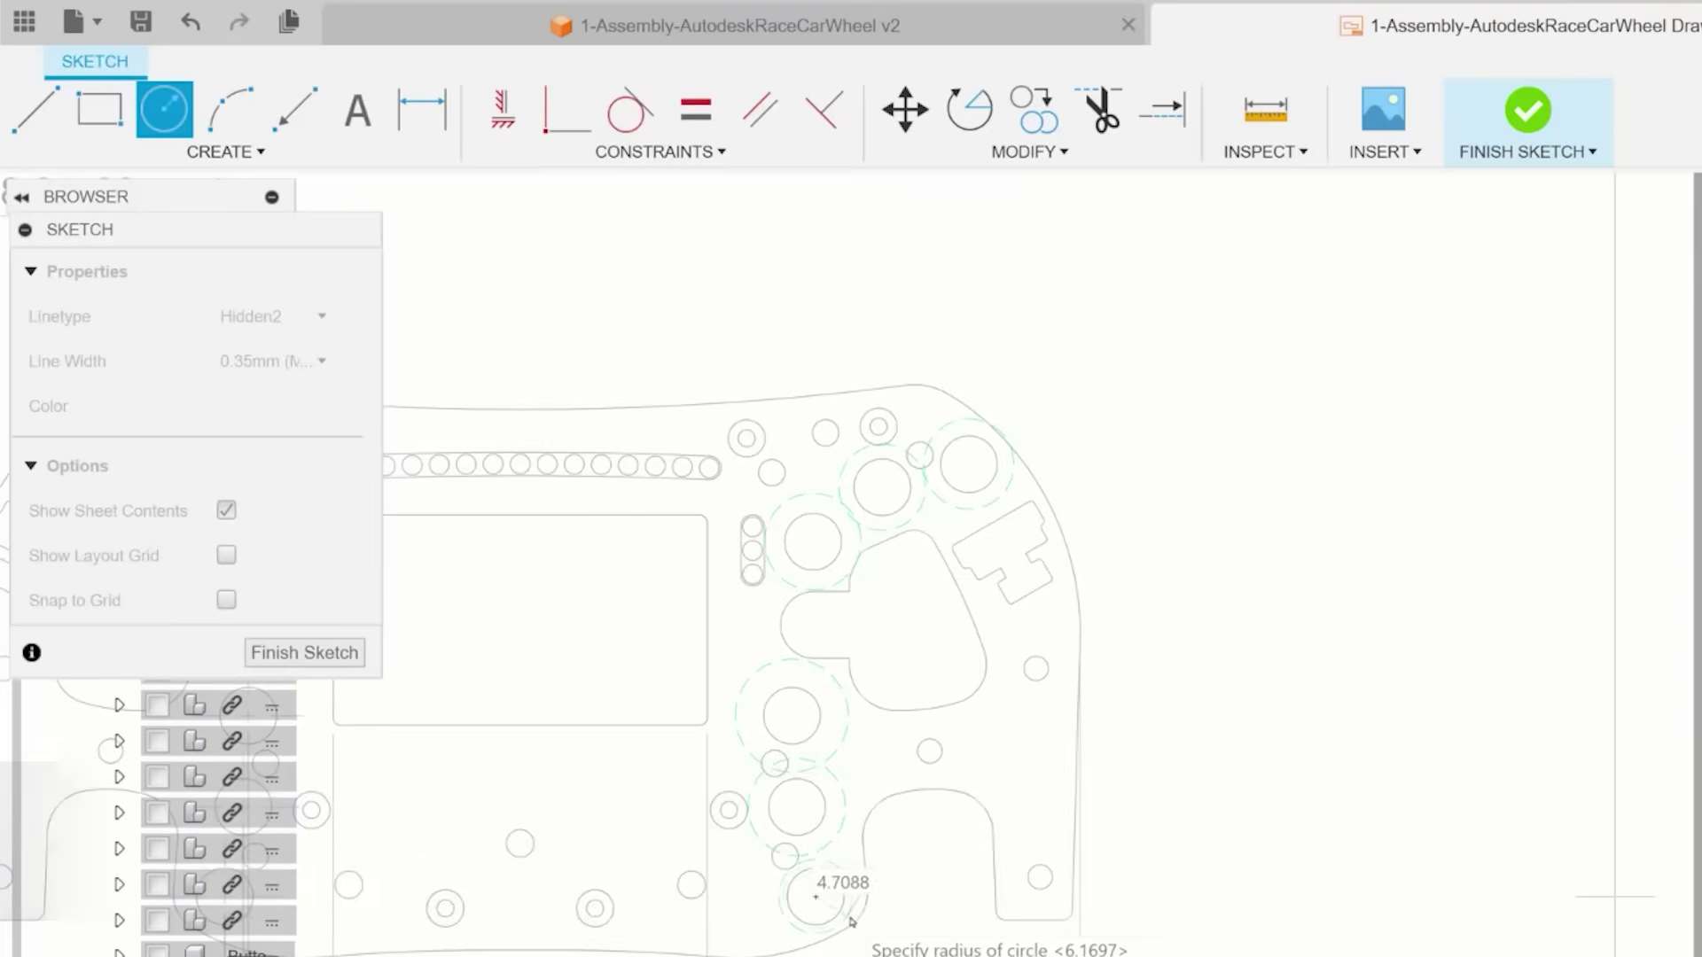
left_click(861, 919)
Constrain the two outermost upper circles to equal size and dimension the outermost circle's diameter.
left_click(696, 109)
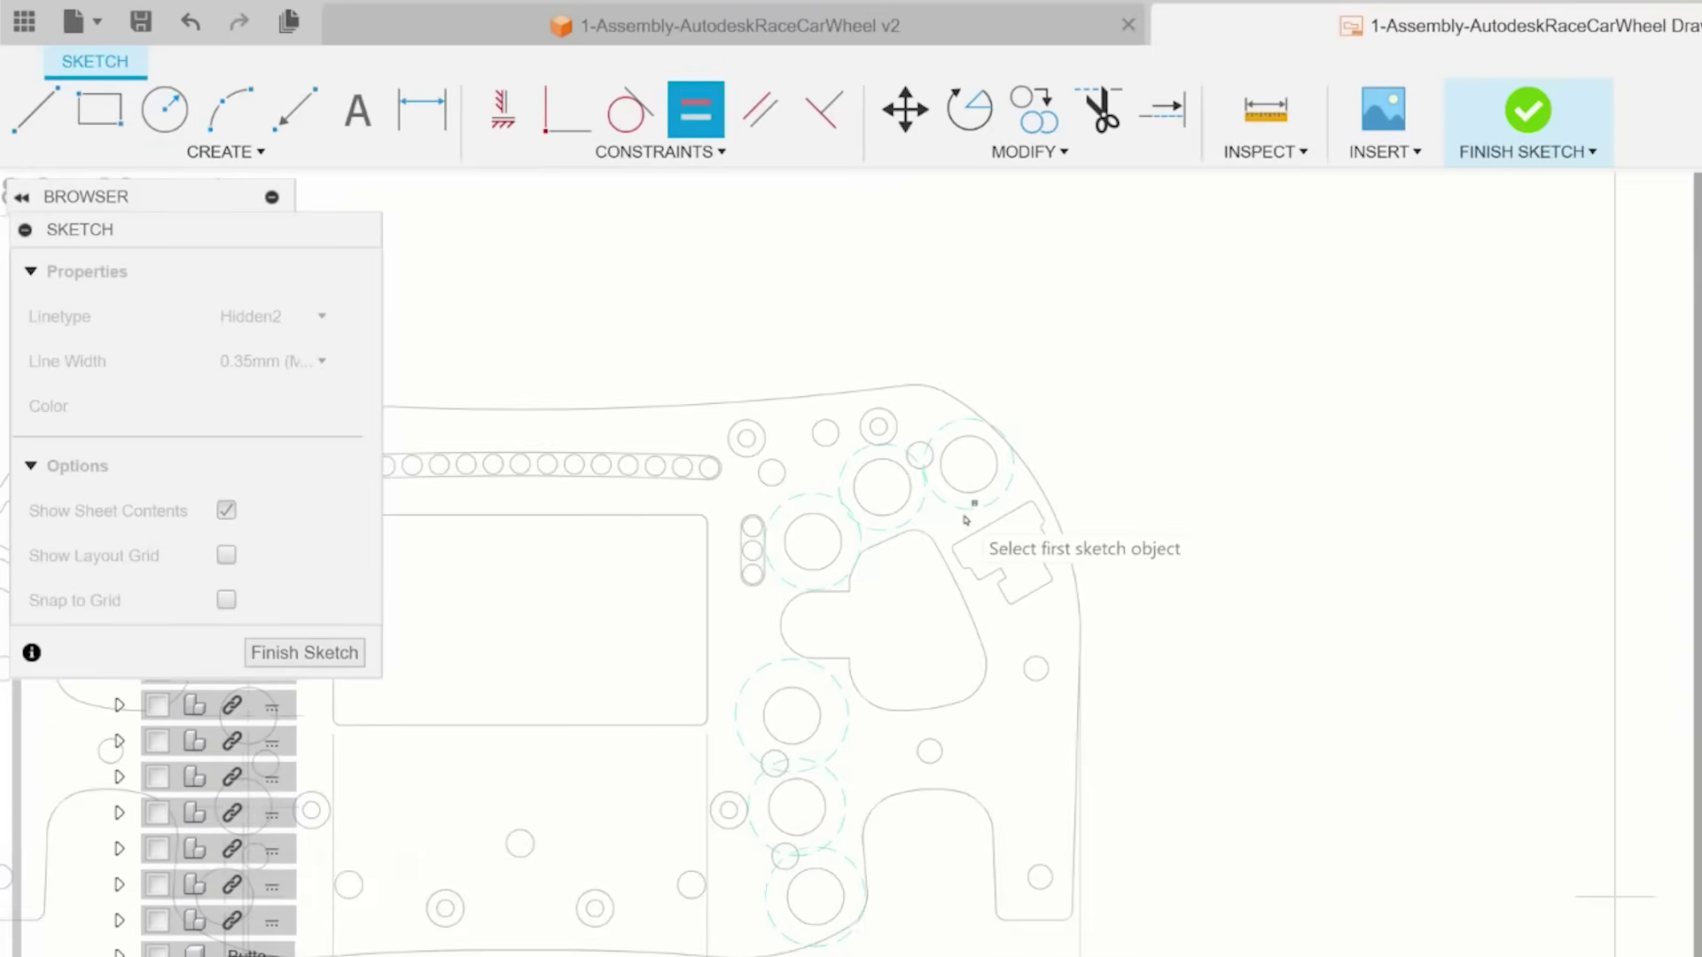
left_click(966, 507)
left_click(921, 515)
key("d")
left_click(955, 431)
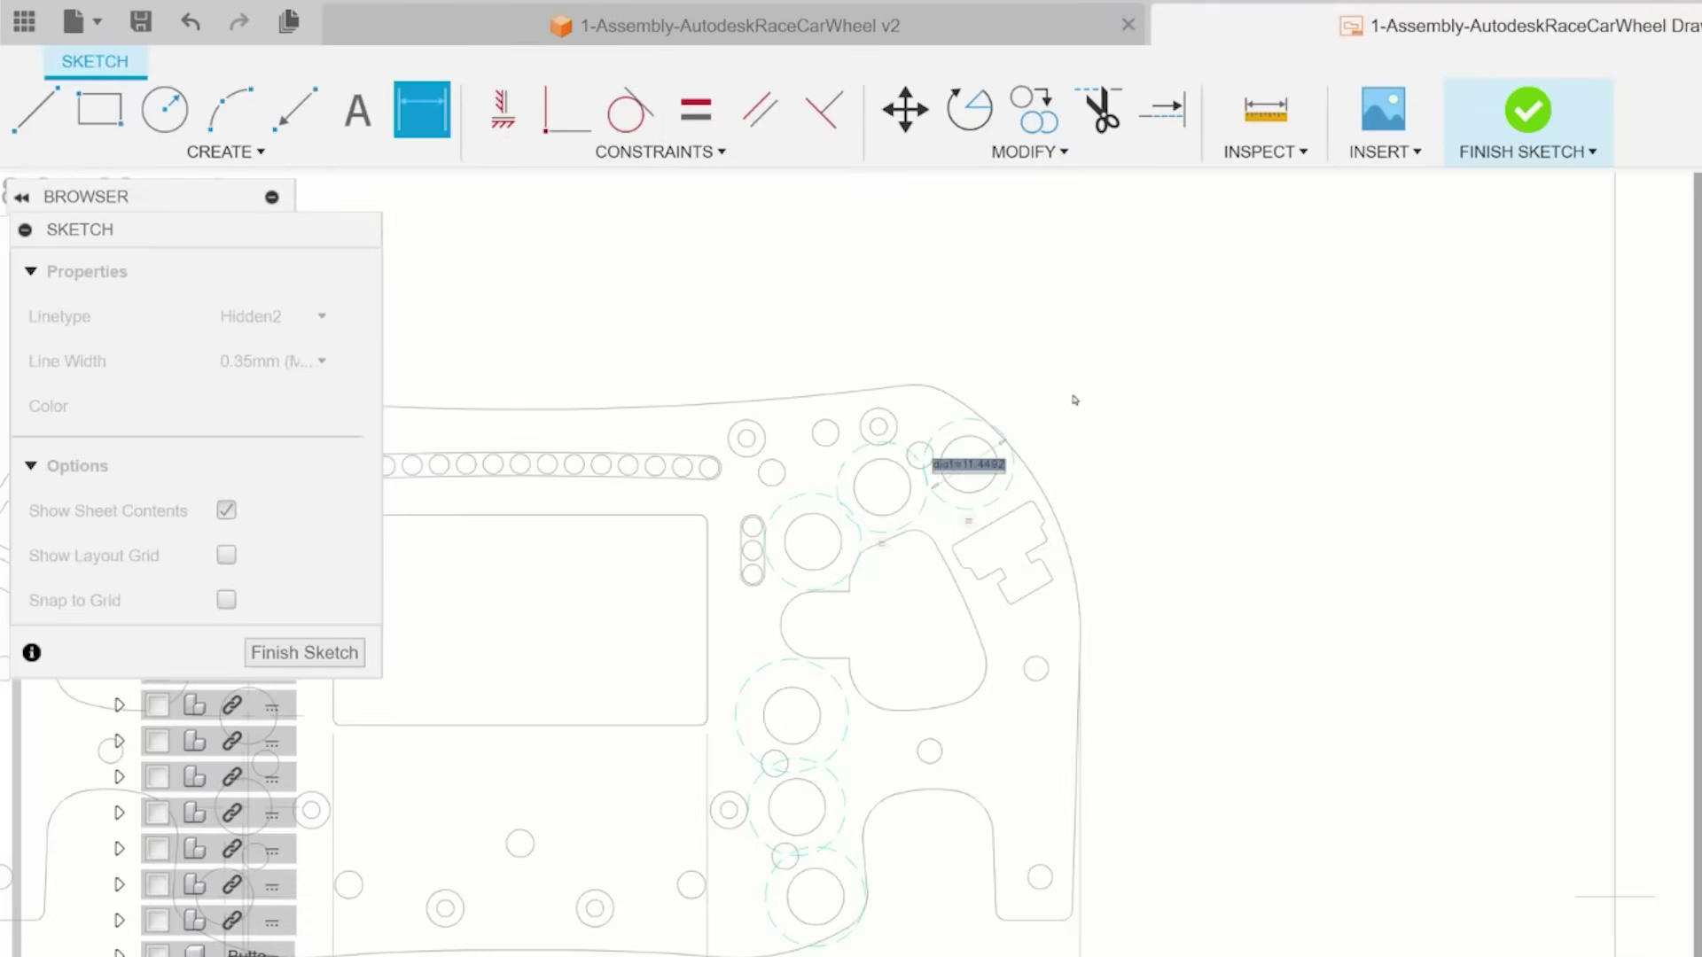
key("Escape")
Apply Equal constraints to the remaining sketch circles so they match the dimensioned circle.
left_click(696, 109)
left_click(877, 521)
left_click(849, 572)
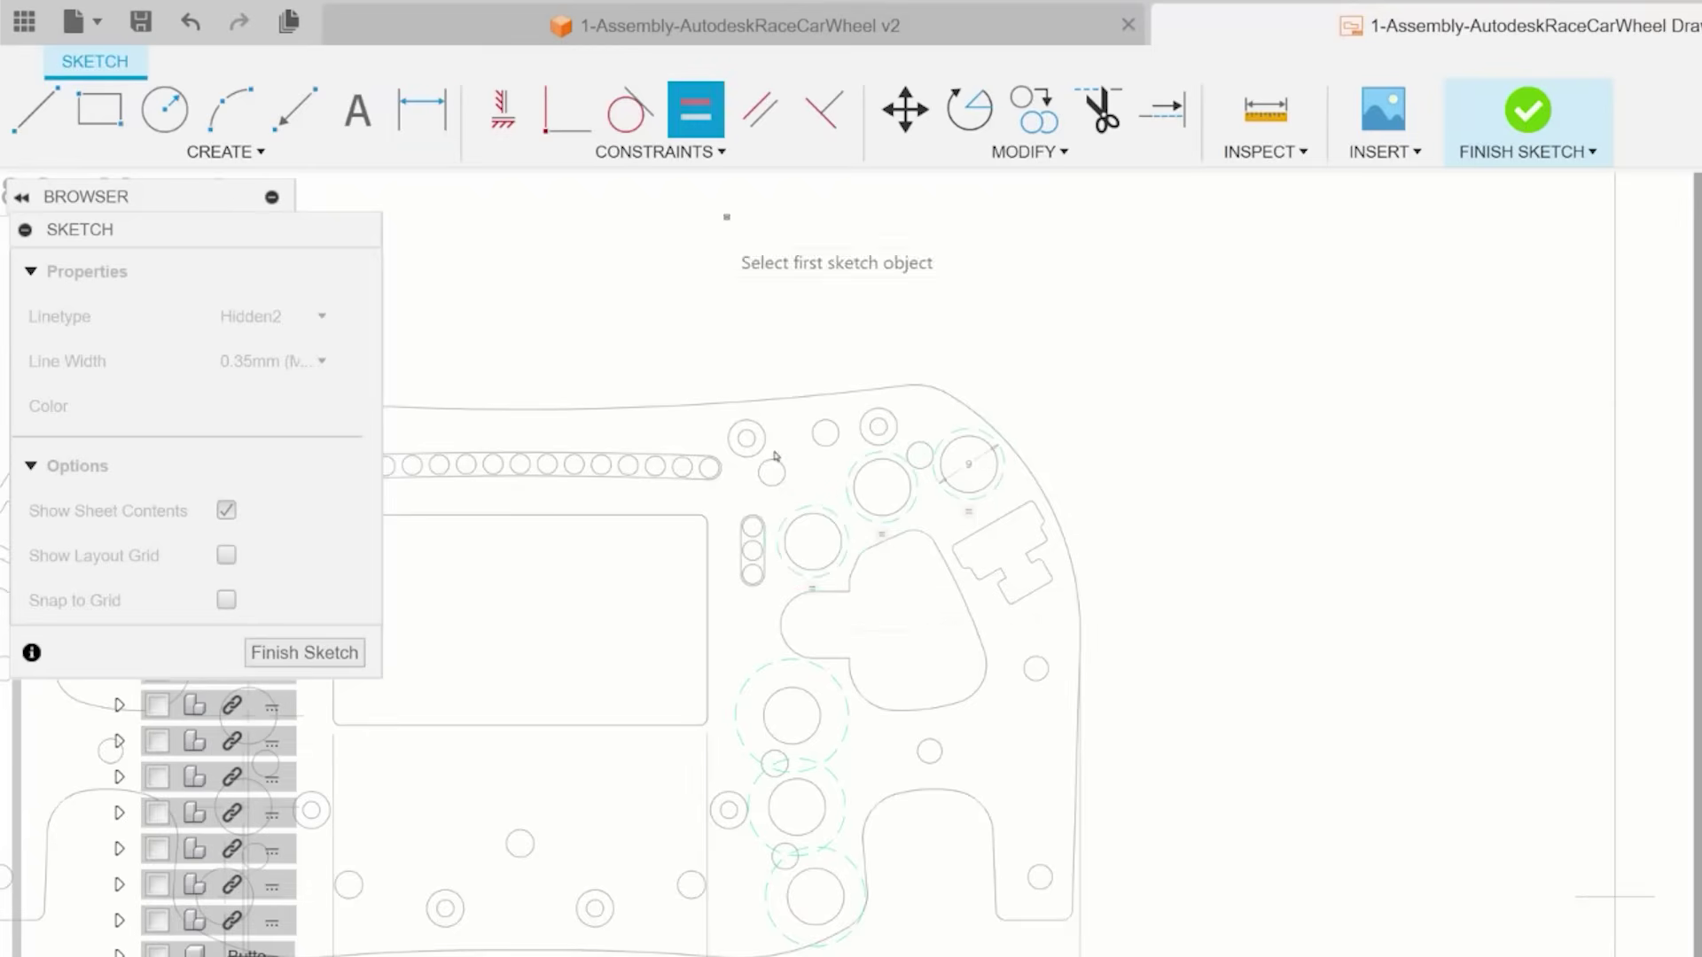
left_click(836, 685)
left_click(822, 764)
left_click(828, 773)
left_click(840, 820)
left_click(833, 815)
left_click(835, 849)
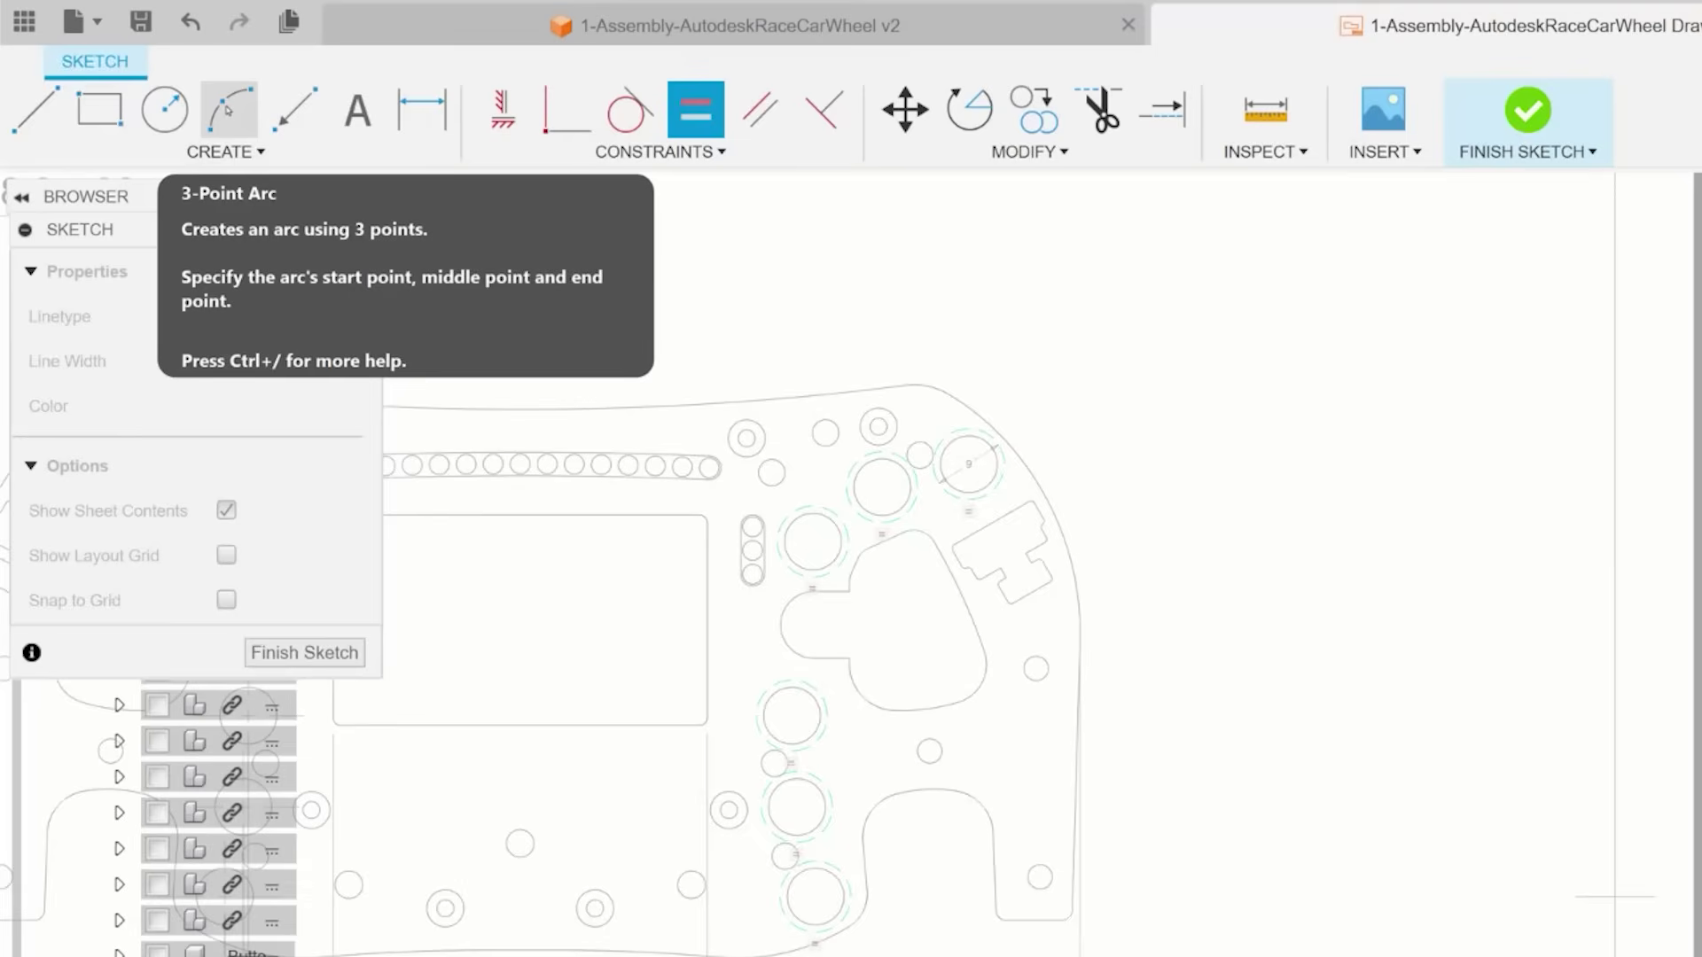
Sketch three-point arcs through the centers of the lower three circles and the upper three circles.
left_click(228, 110)
left_click(815, 896)
left_click(792, 717)
left_click(802, 620)
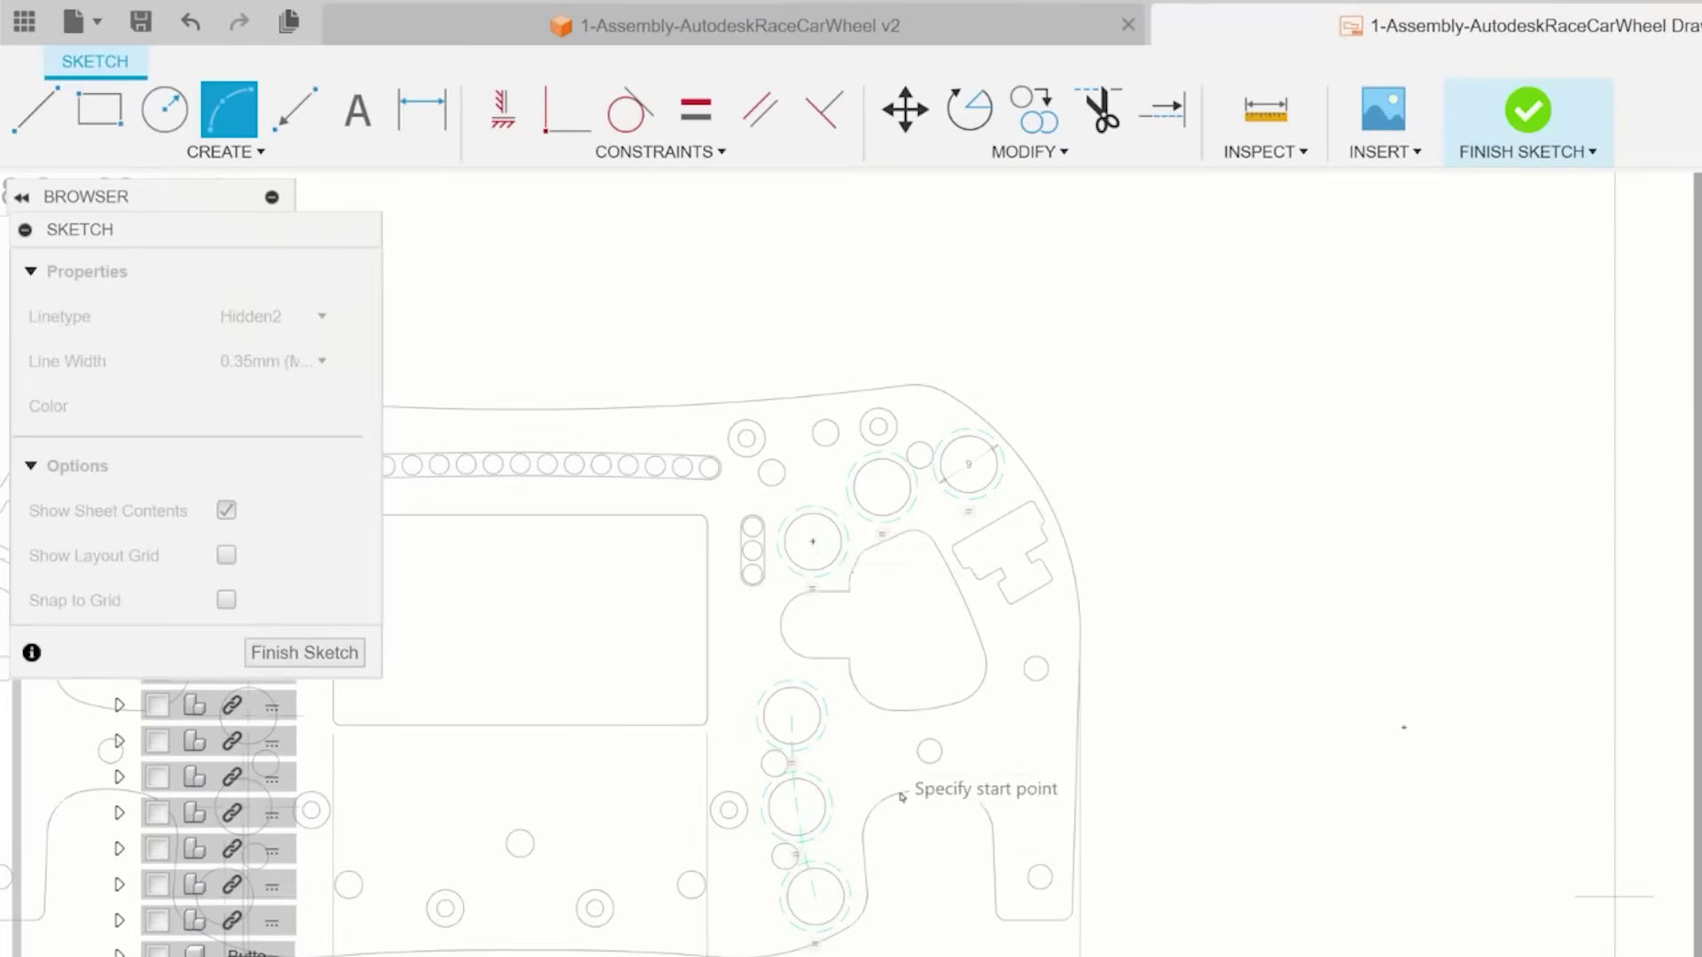
left_click(882, 486)
left_click(922, 485)
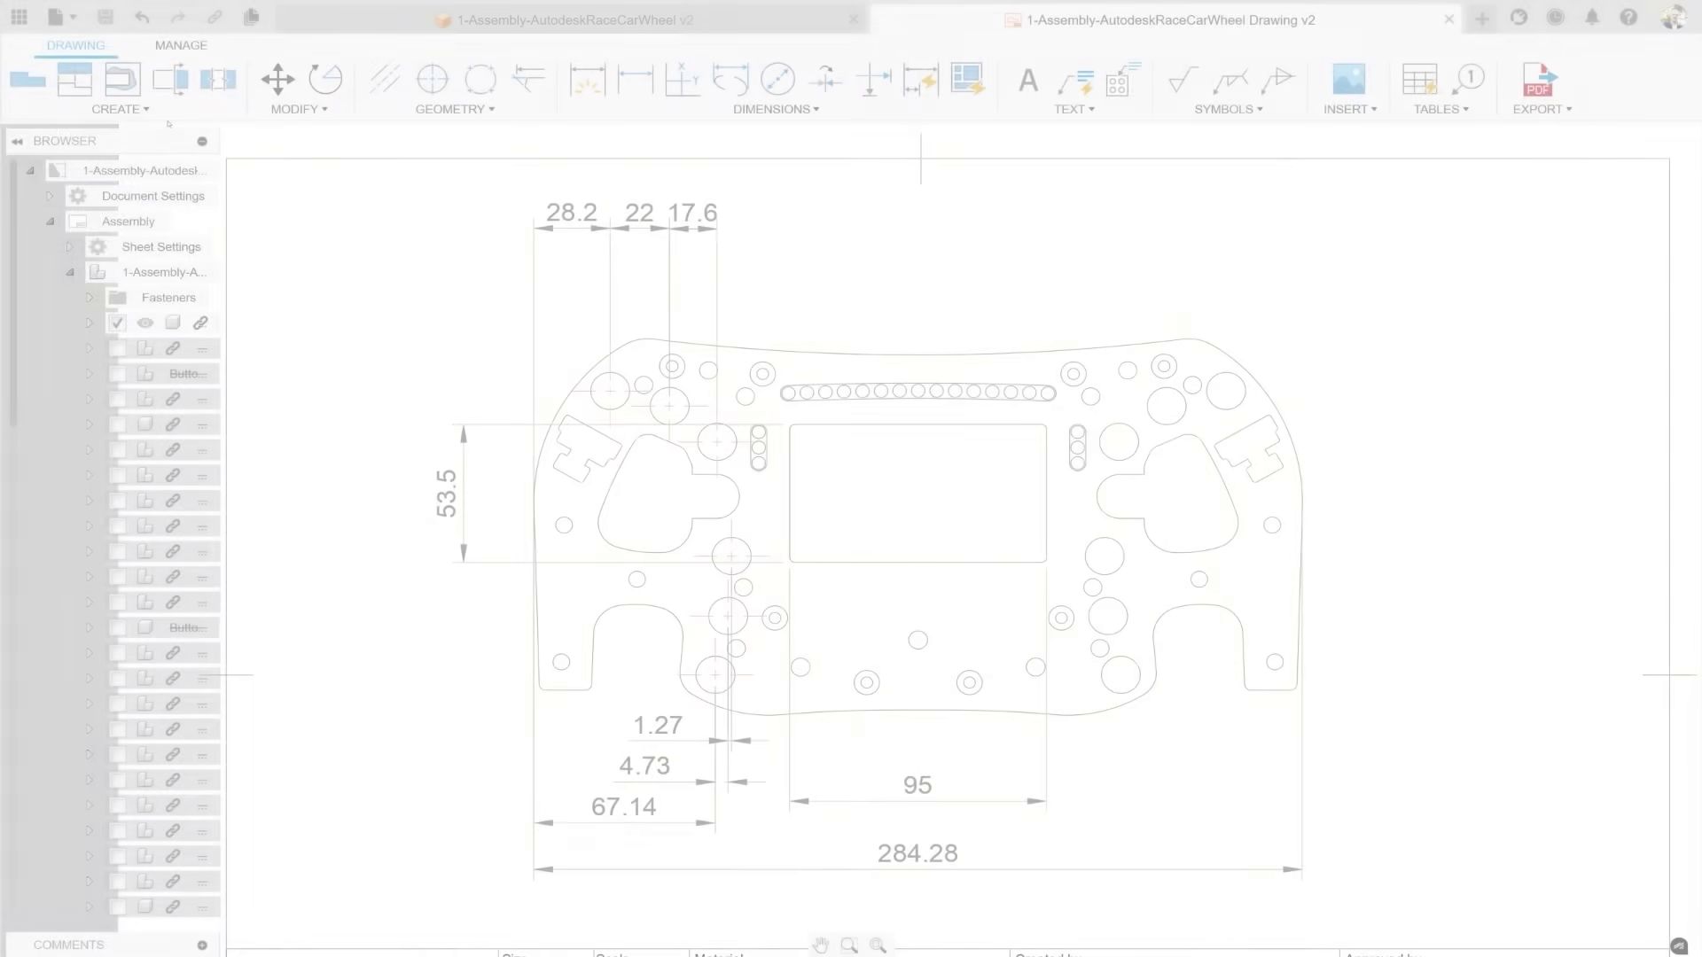
Crop the steering wheel plate view to its left half with a rectangular crop window, keeping Show Outline on.
left_click(119, 108)
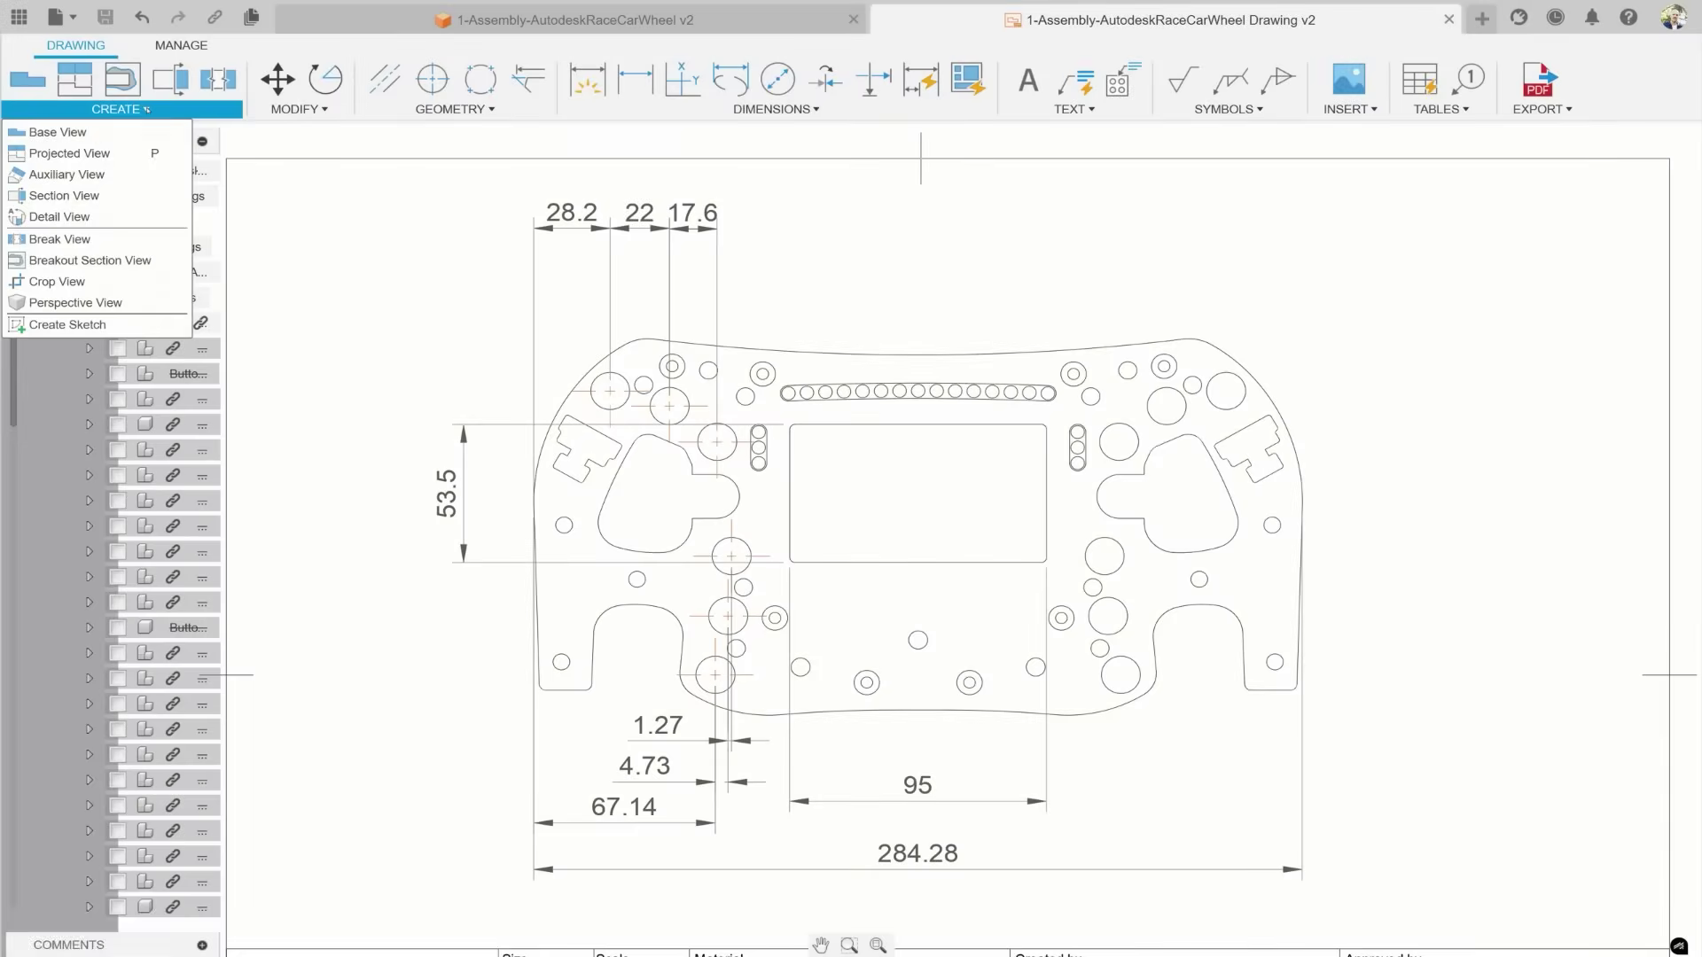
left_click(84, 281)
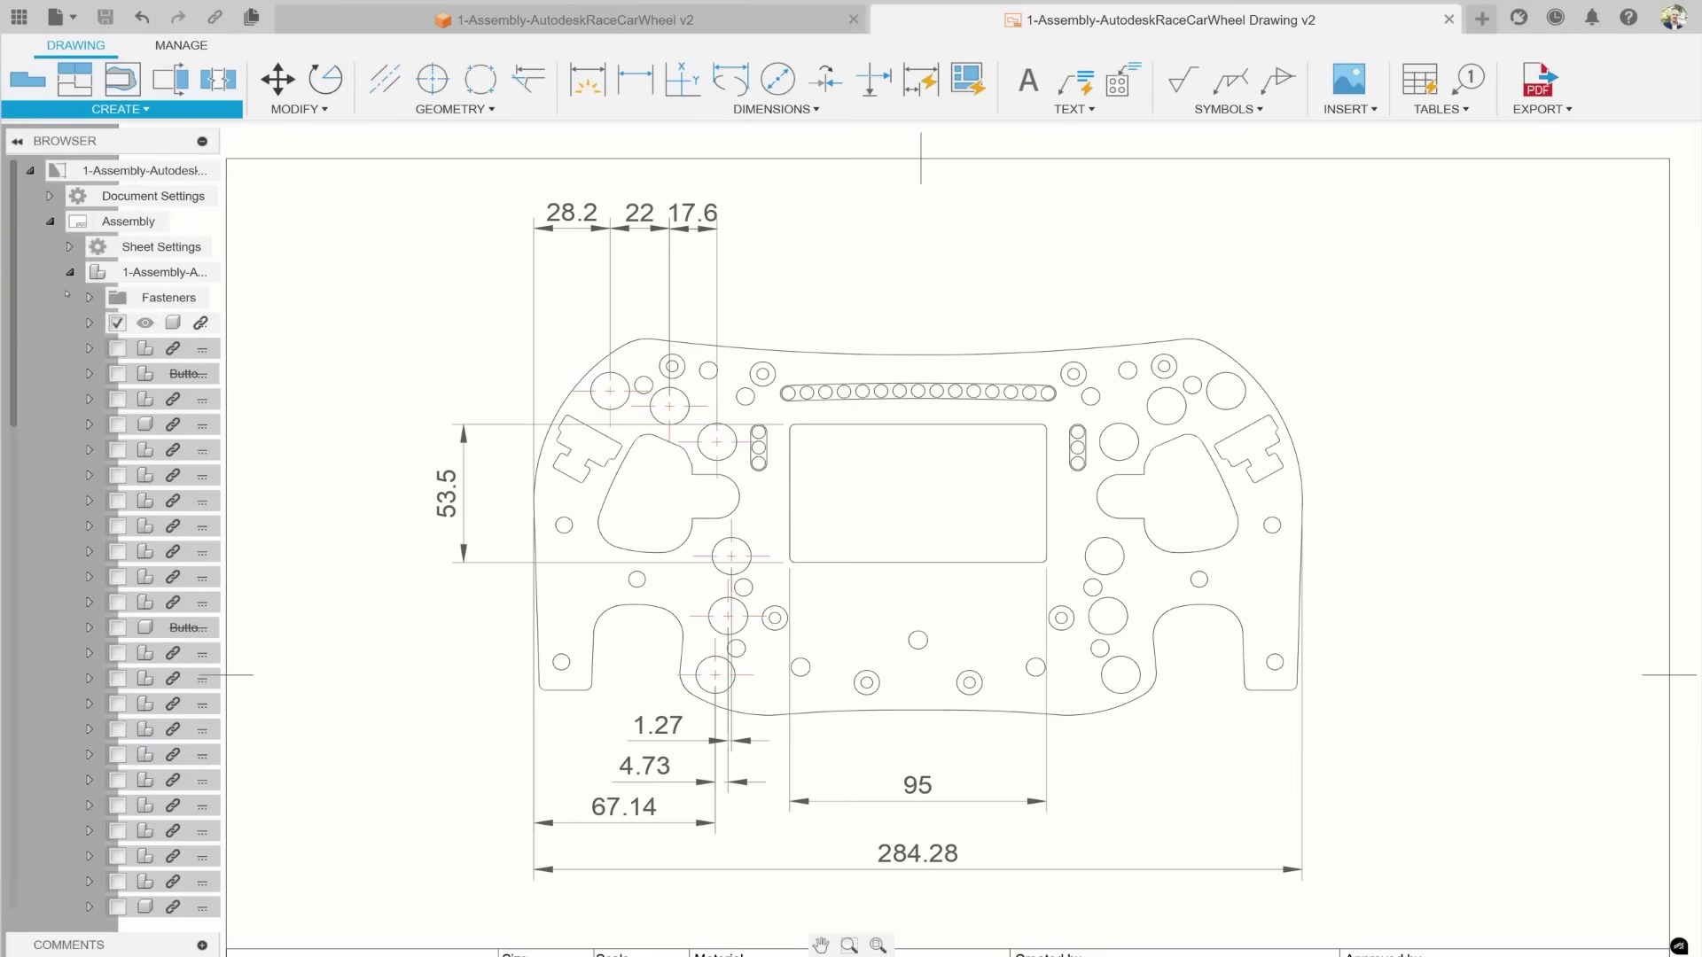
left_click(904, 328)
left_click(400, 180)
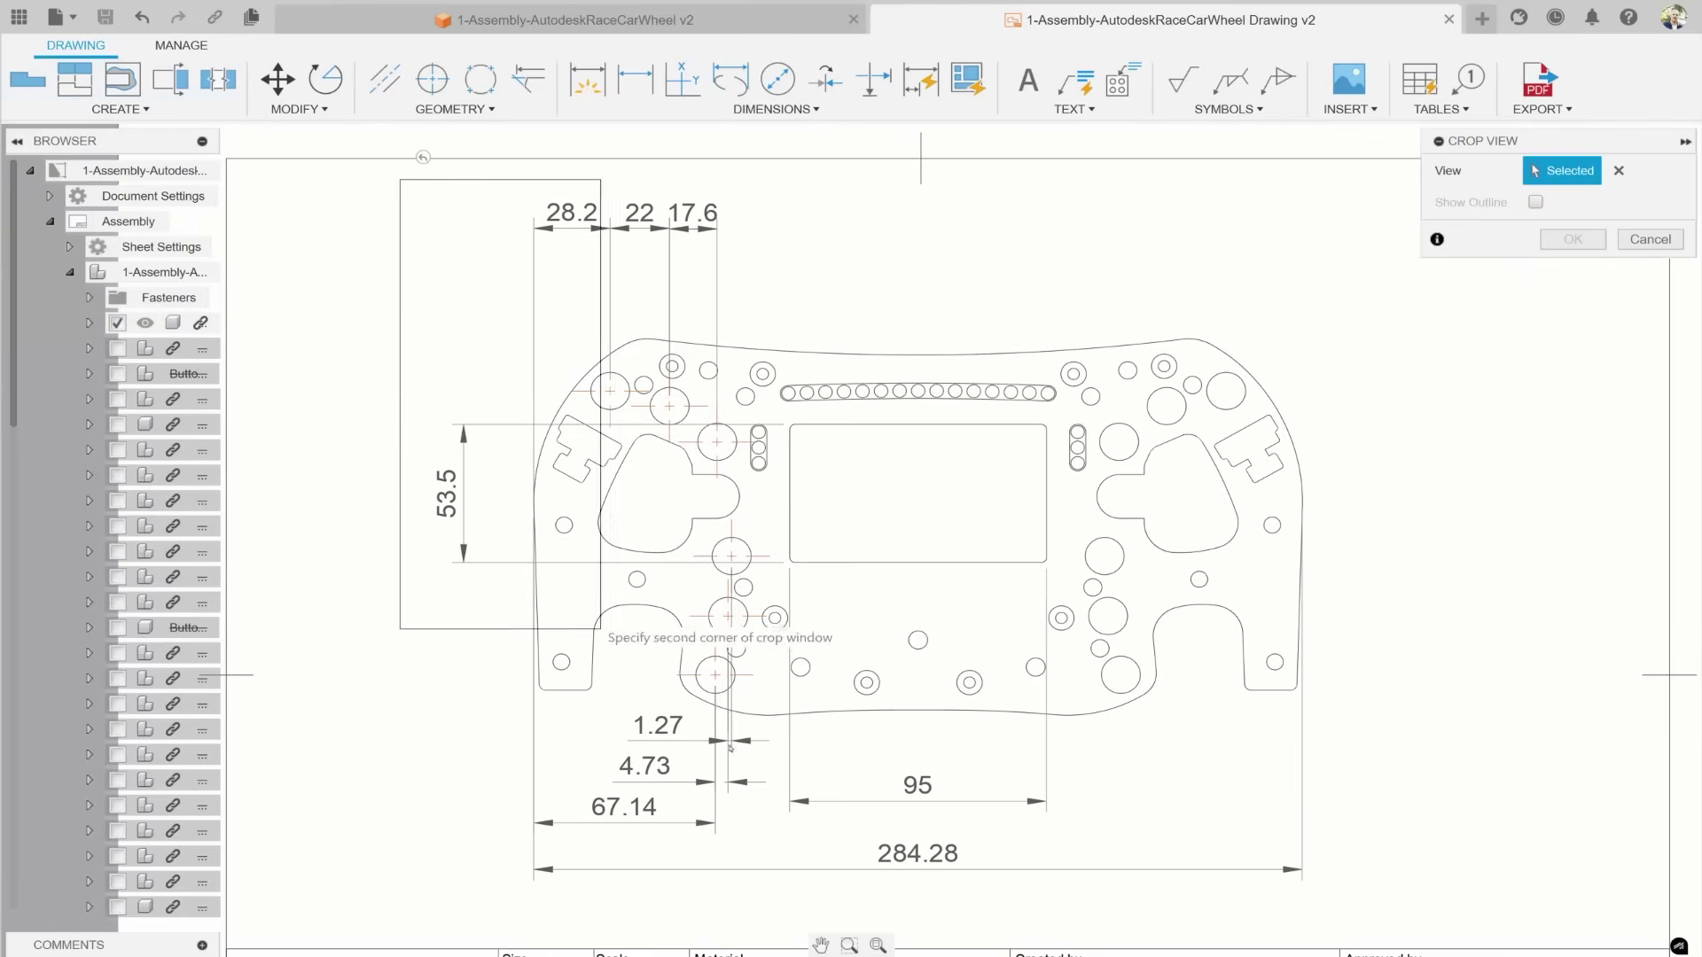
left_click(931, 925)
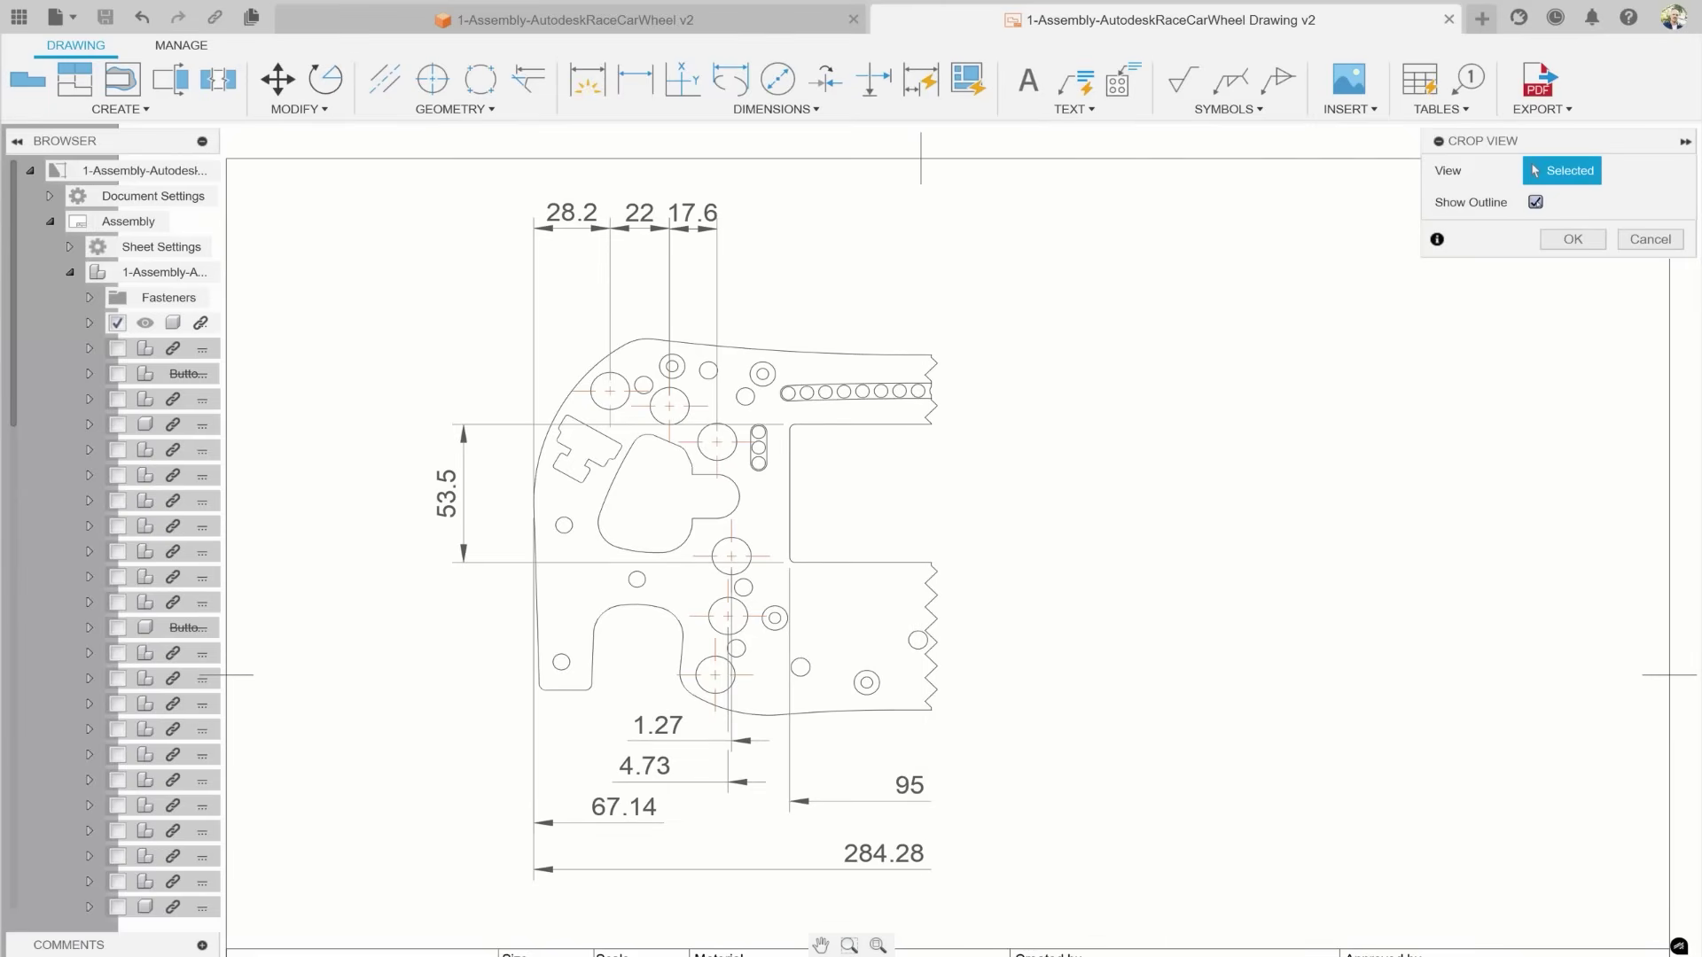
left_click(1572, 239)
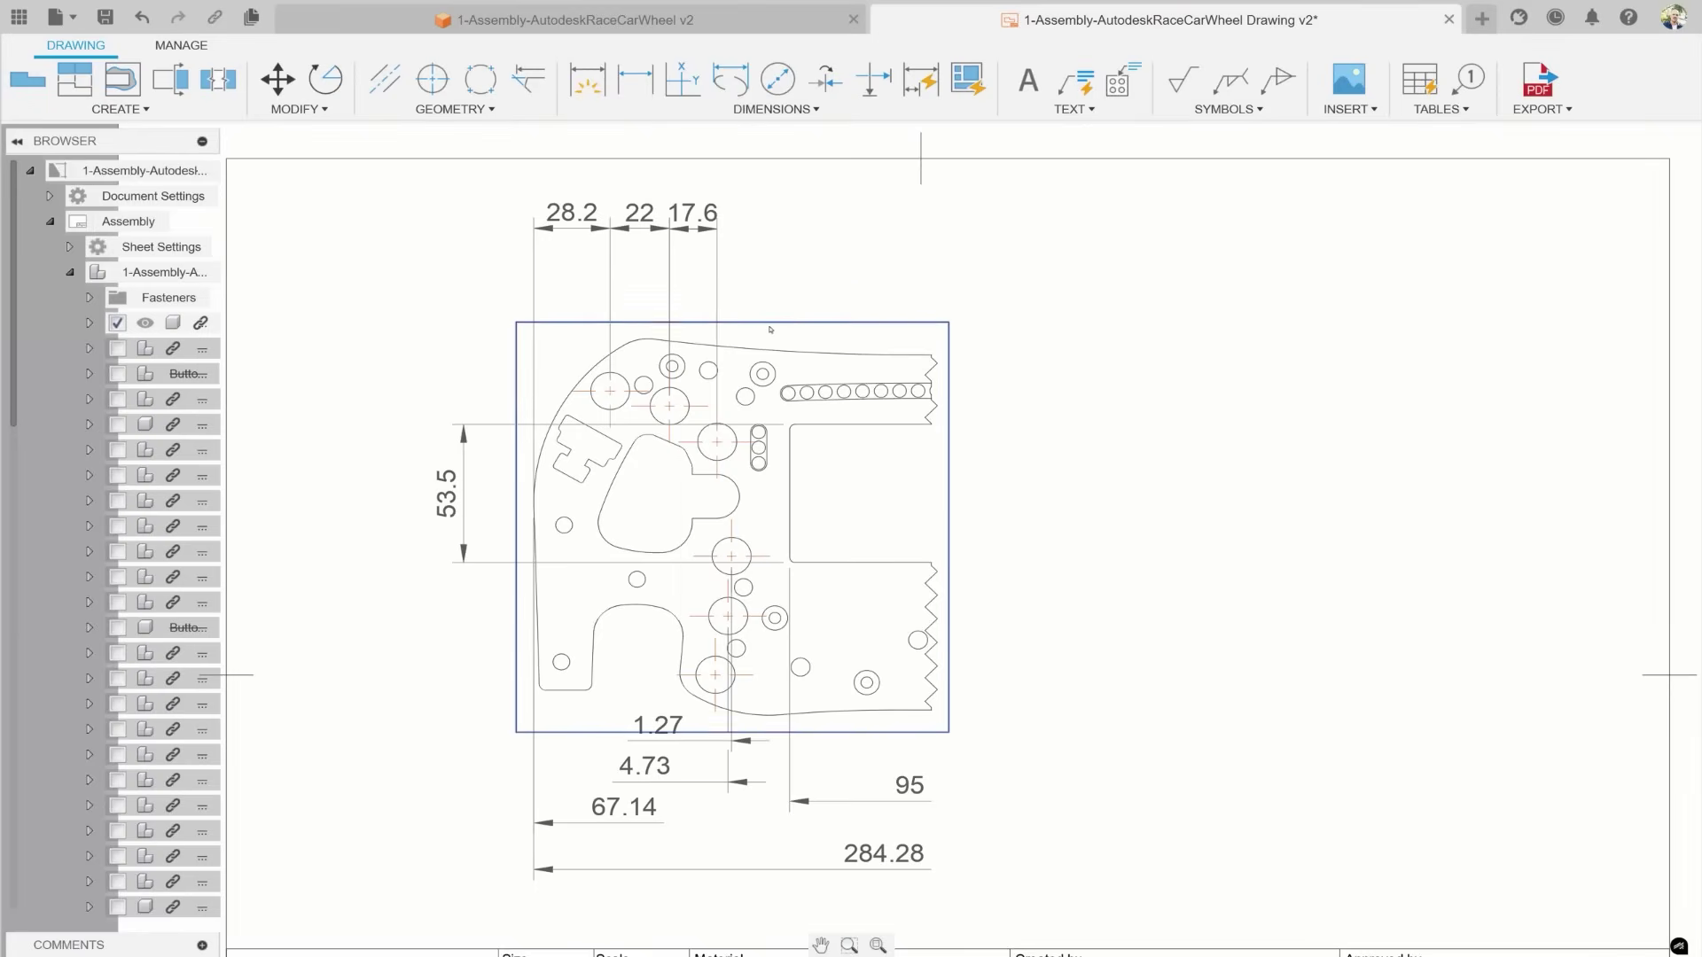
Edit the crop view and pull its right boundary inward to narrow the visible part of the plate.
right_click(770, 329)
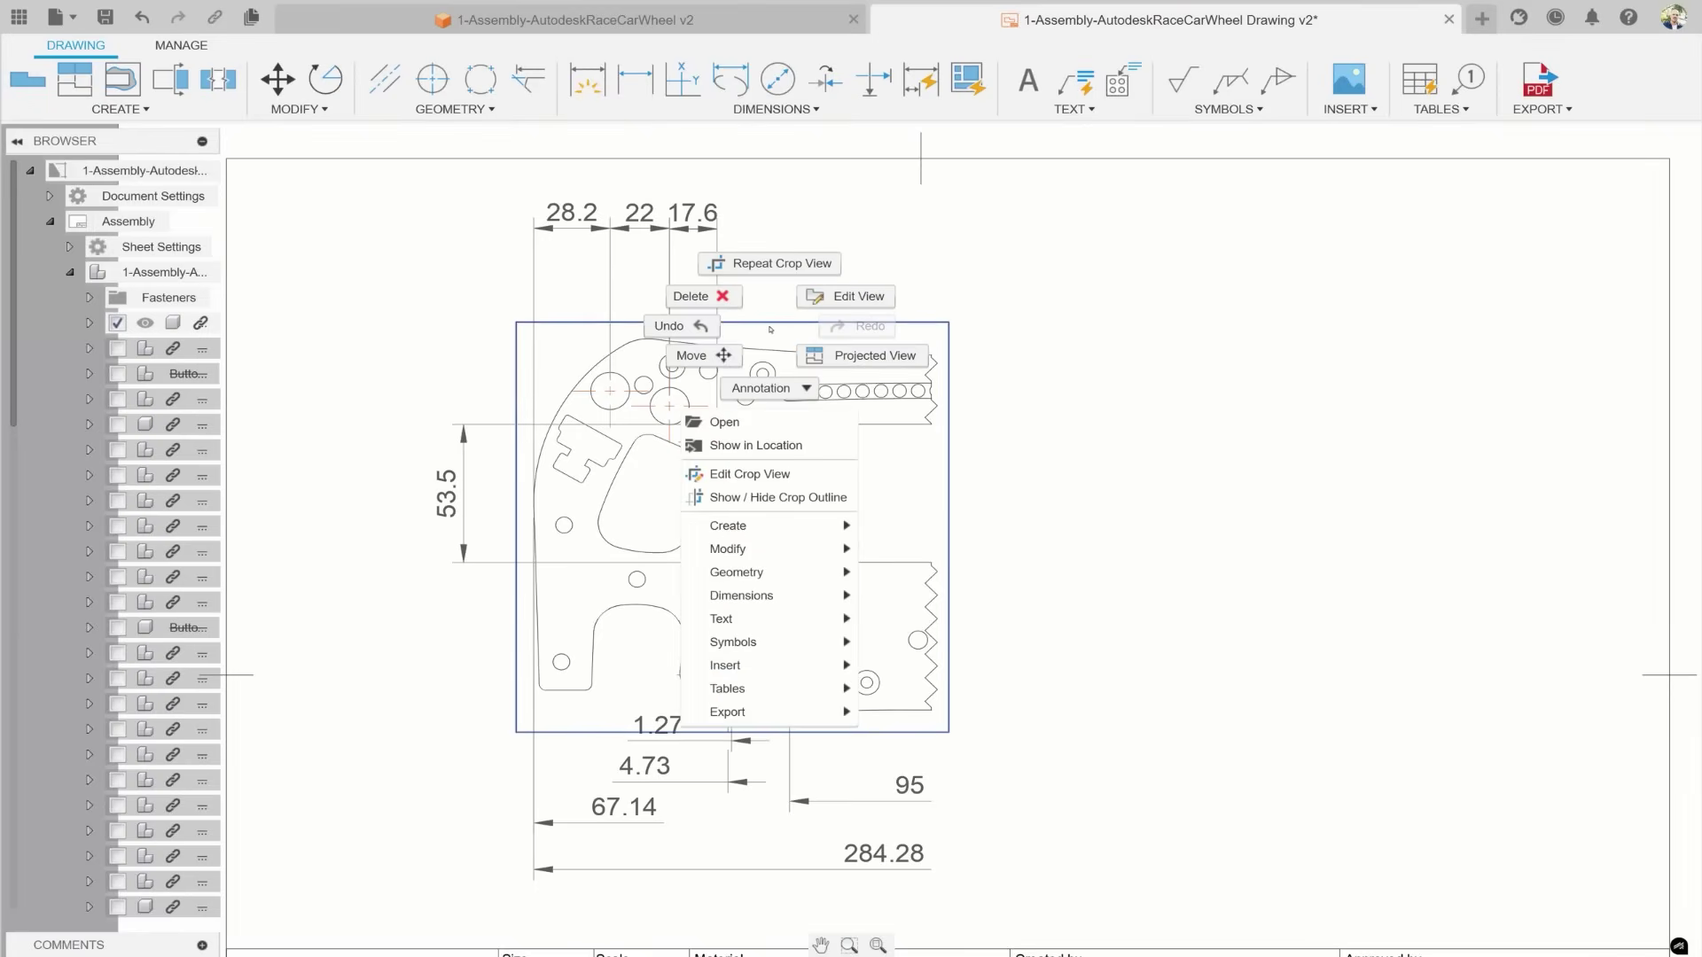
left_click(744, 475)
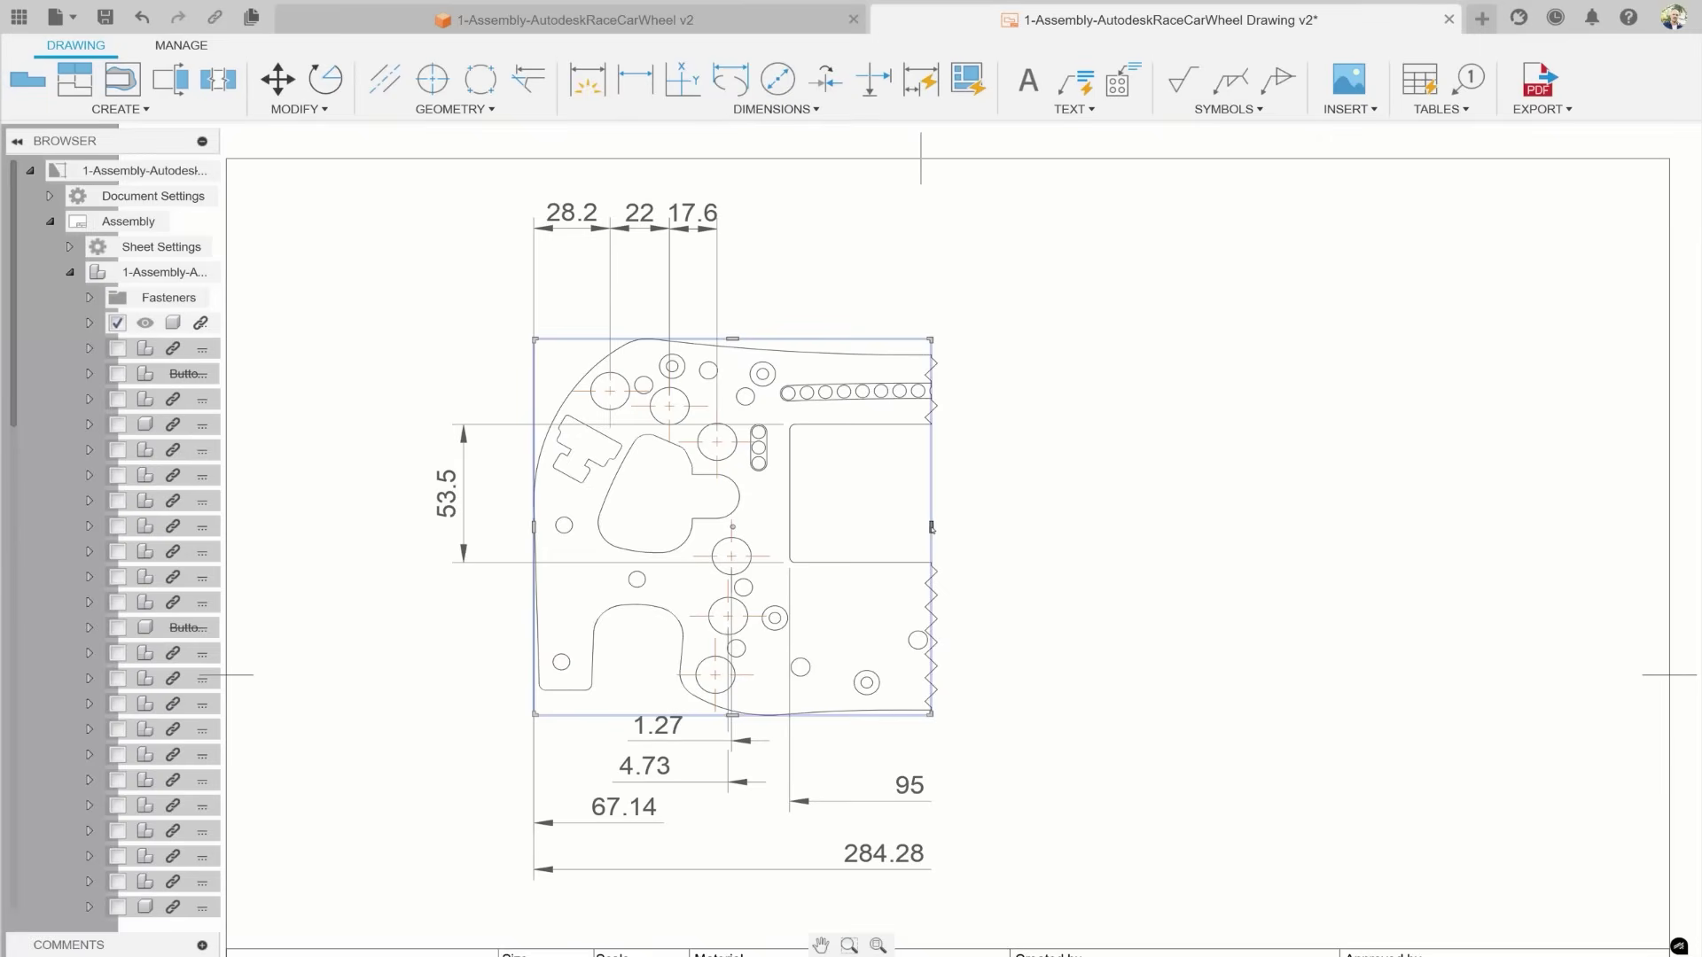
left_click_drag(931, 526, 861, 539)
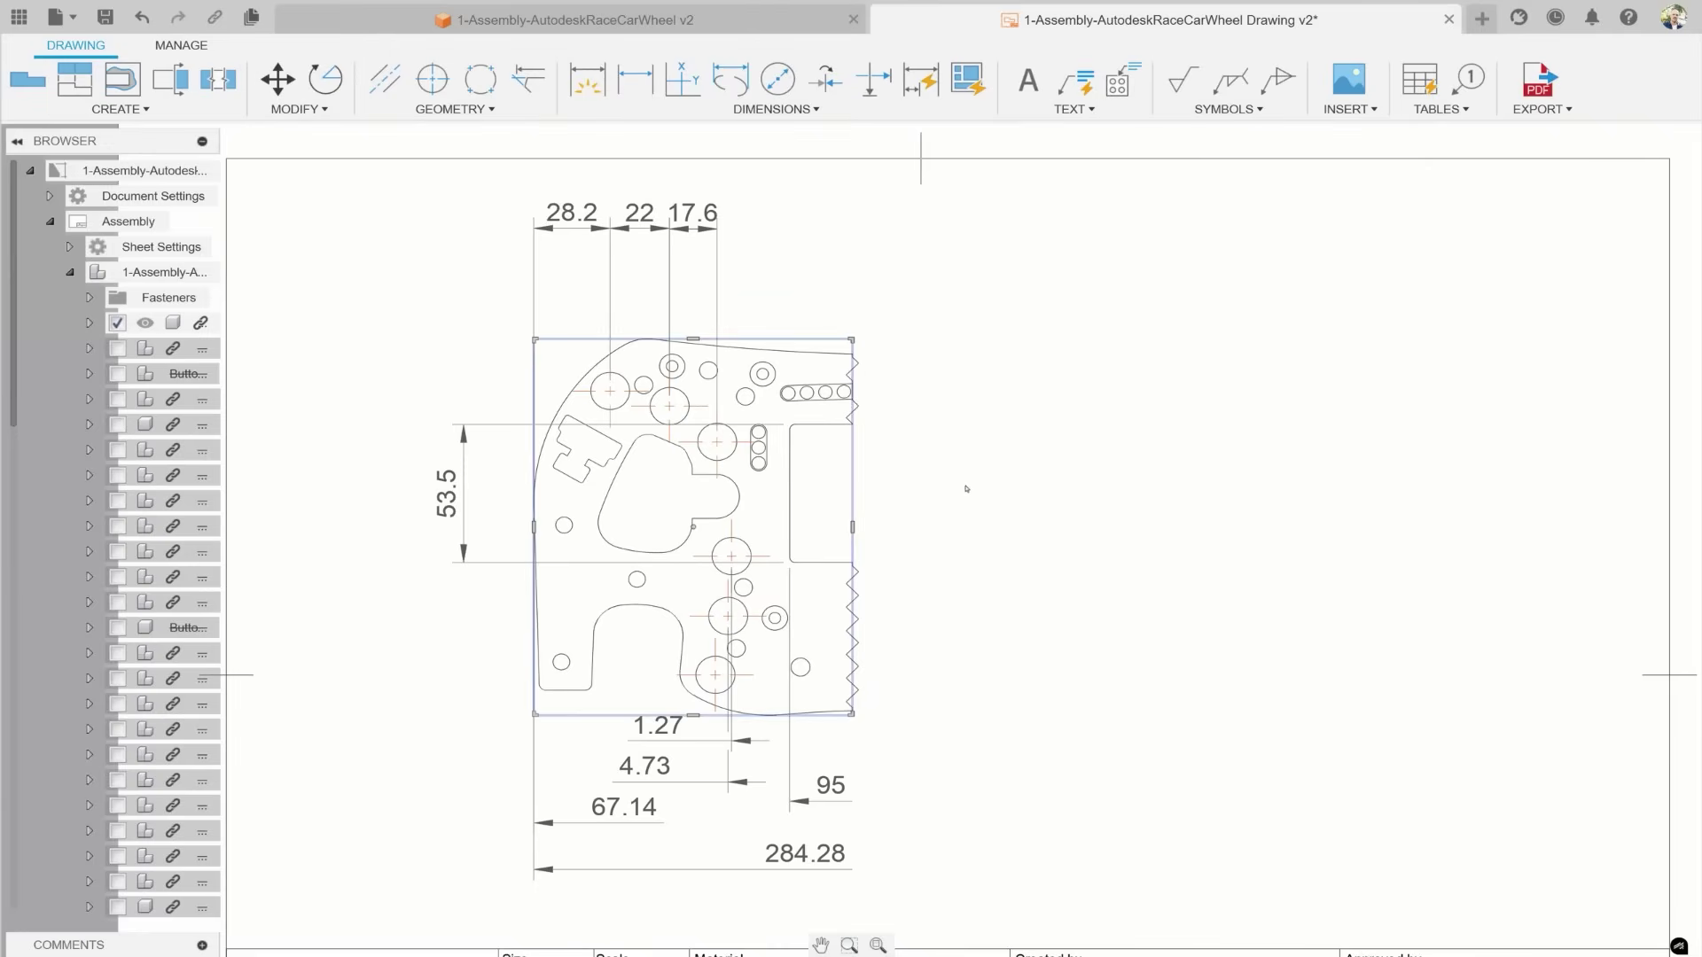
Toggle the crop outline of the cropped plate view.
left_click(809, 330)
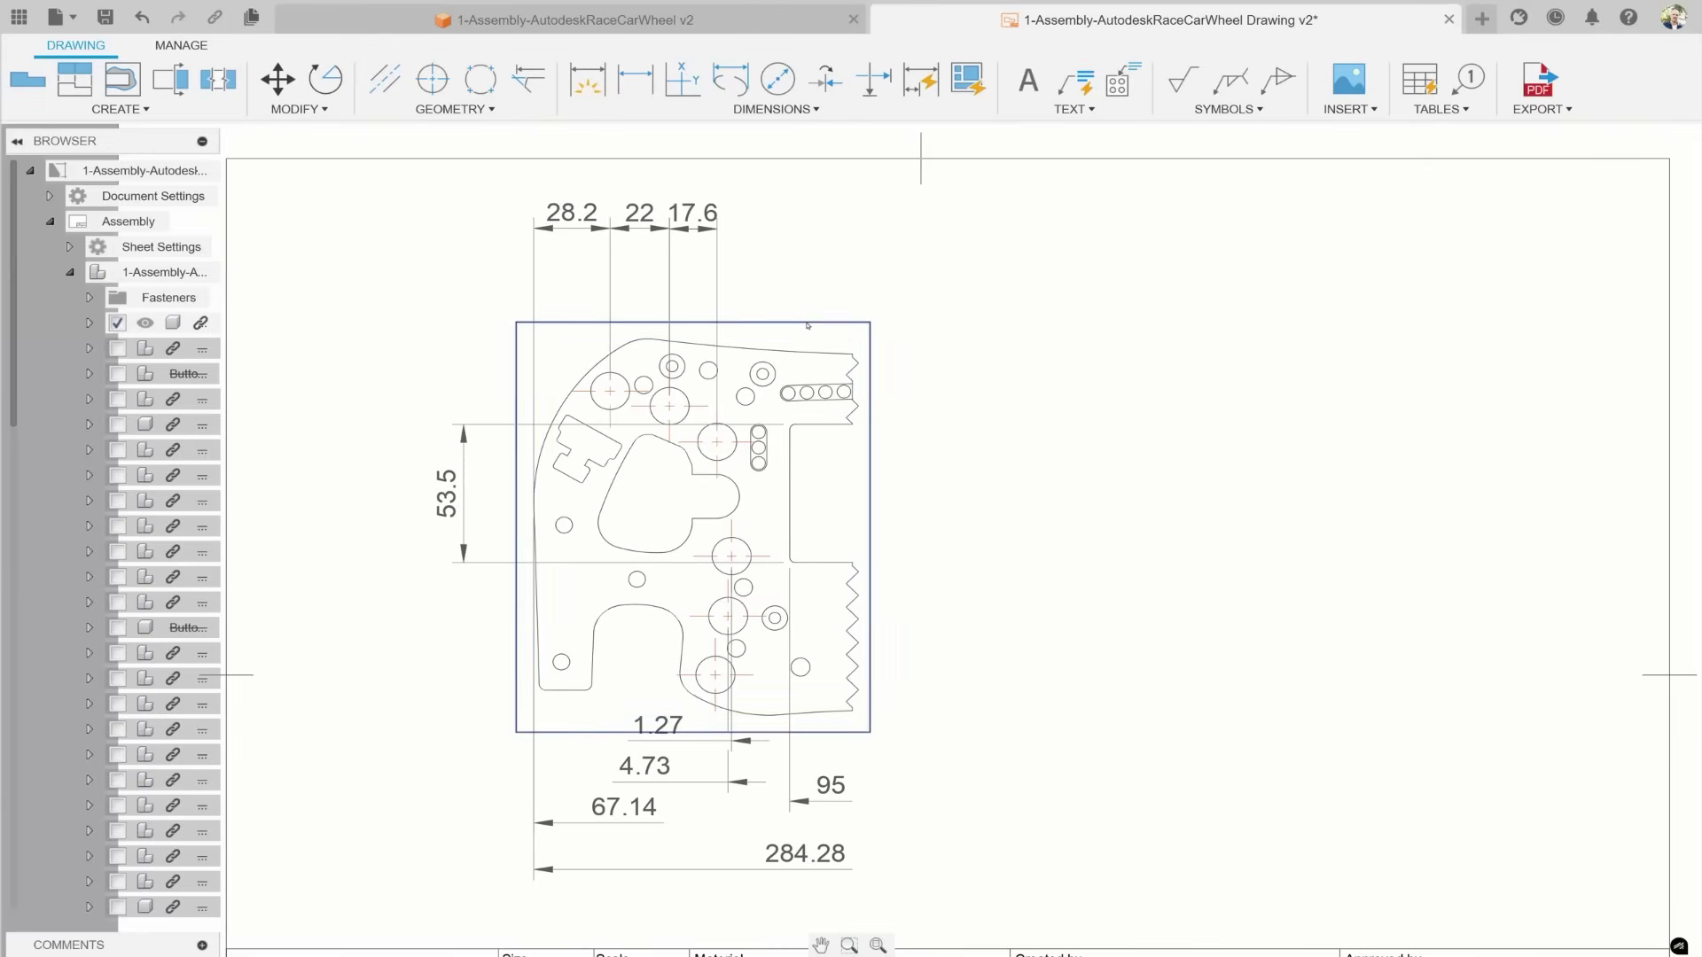
right_click(809, 330)
left_click(800, 496)
right_click(800, 326)
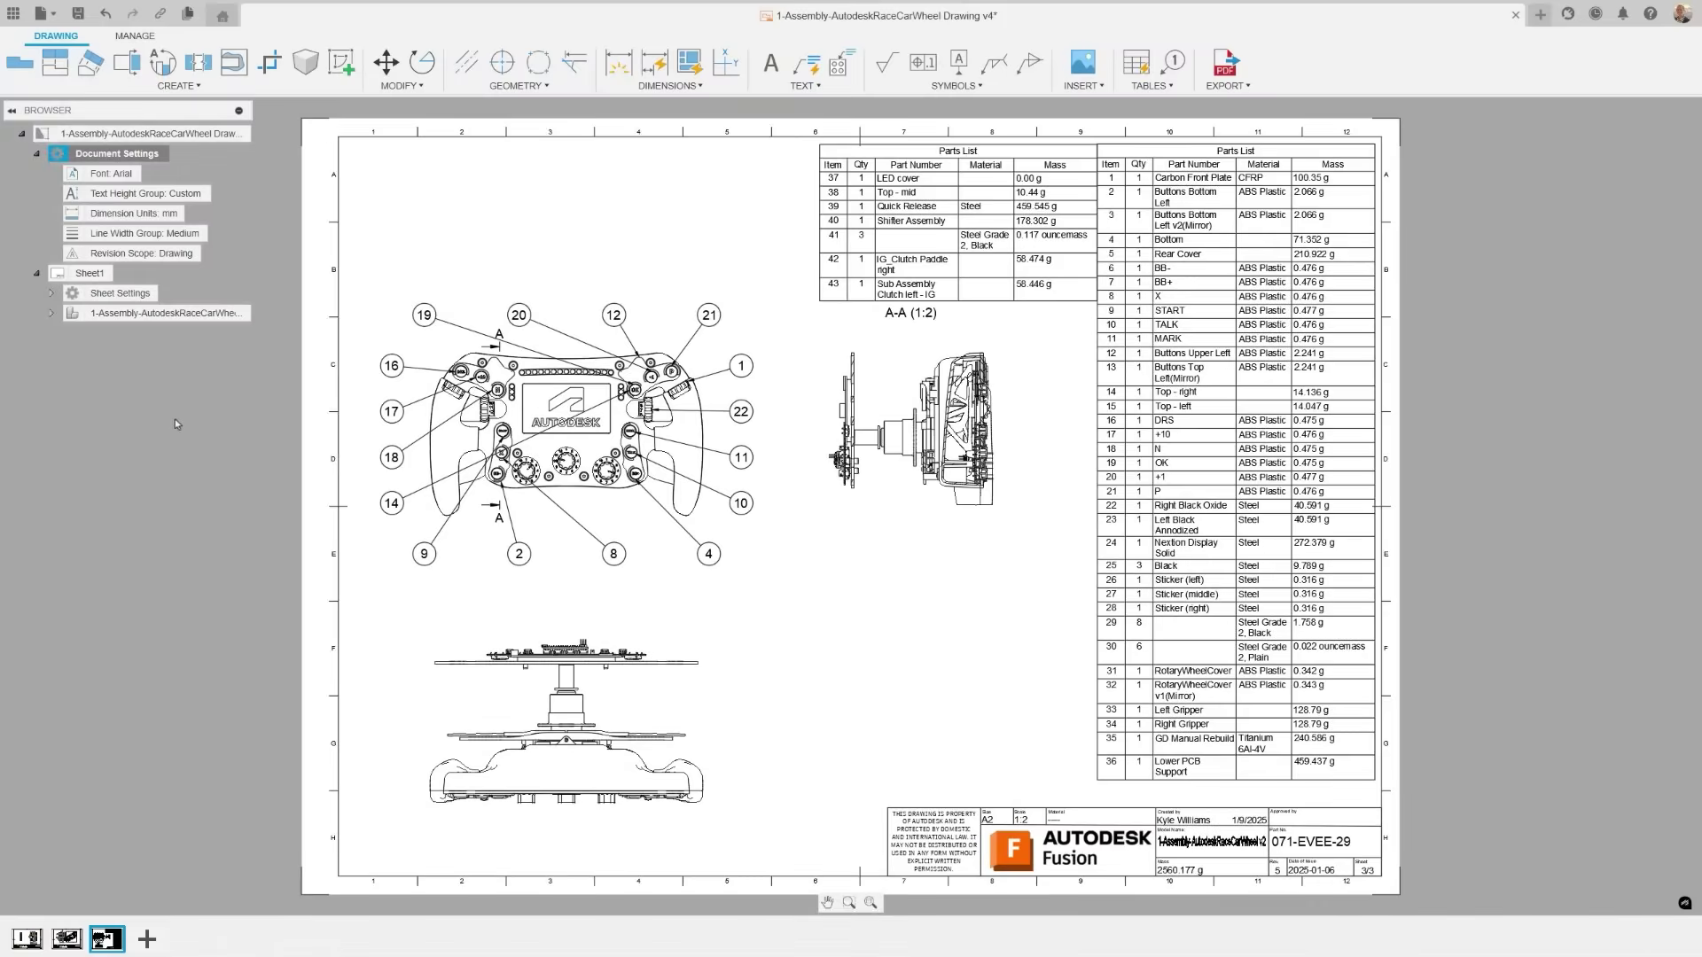
Open the document settings of the full assembly drawing and browse its settings pages.
left_click(180, 155)
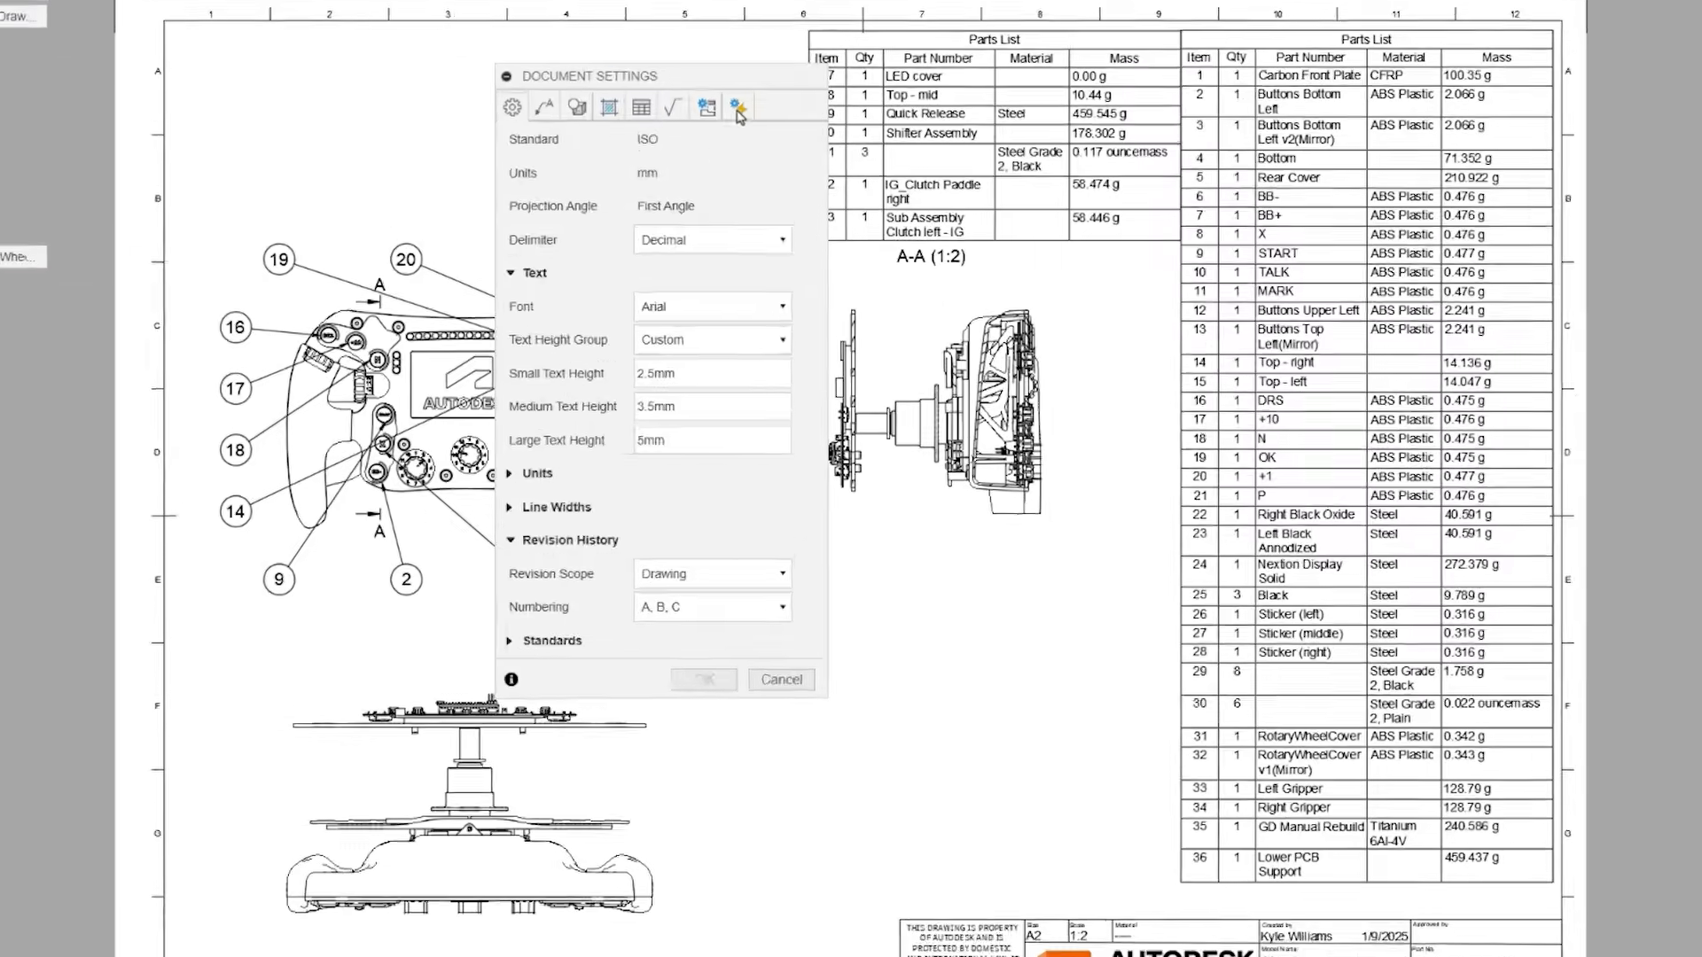
left_click(767, 201)
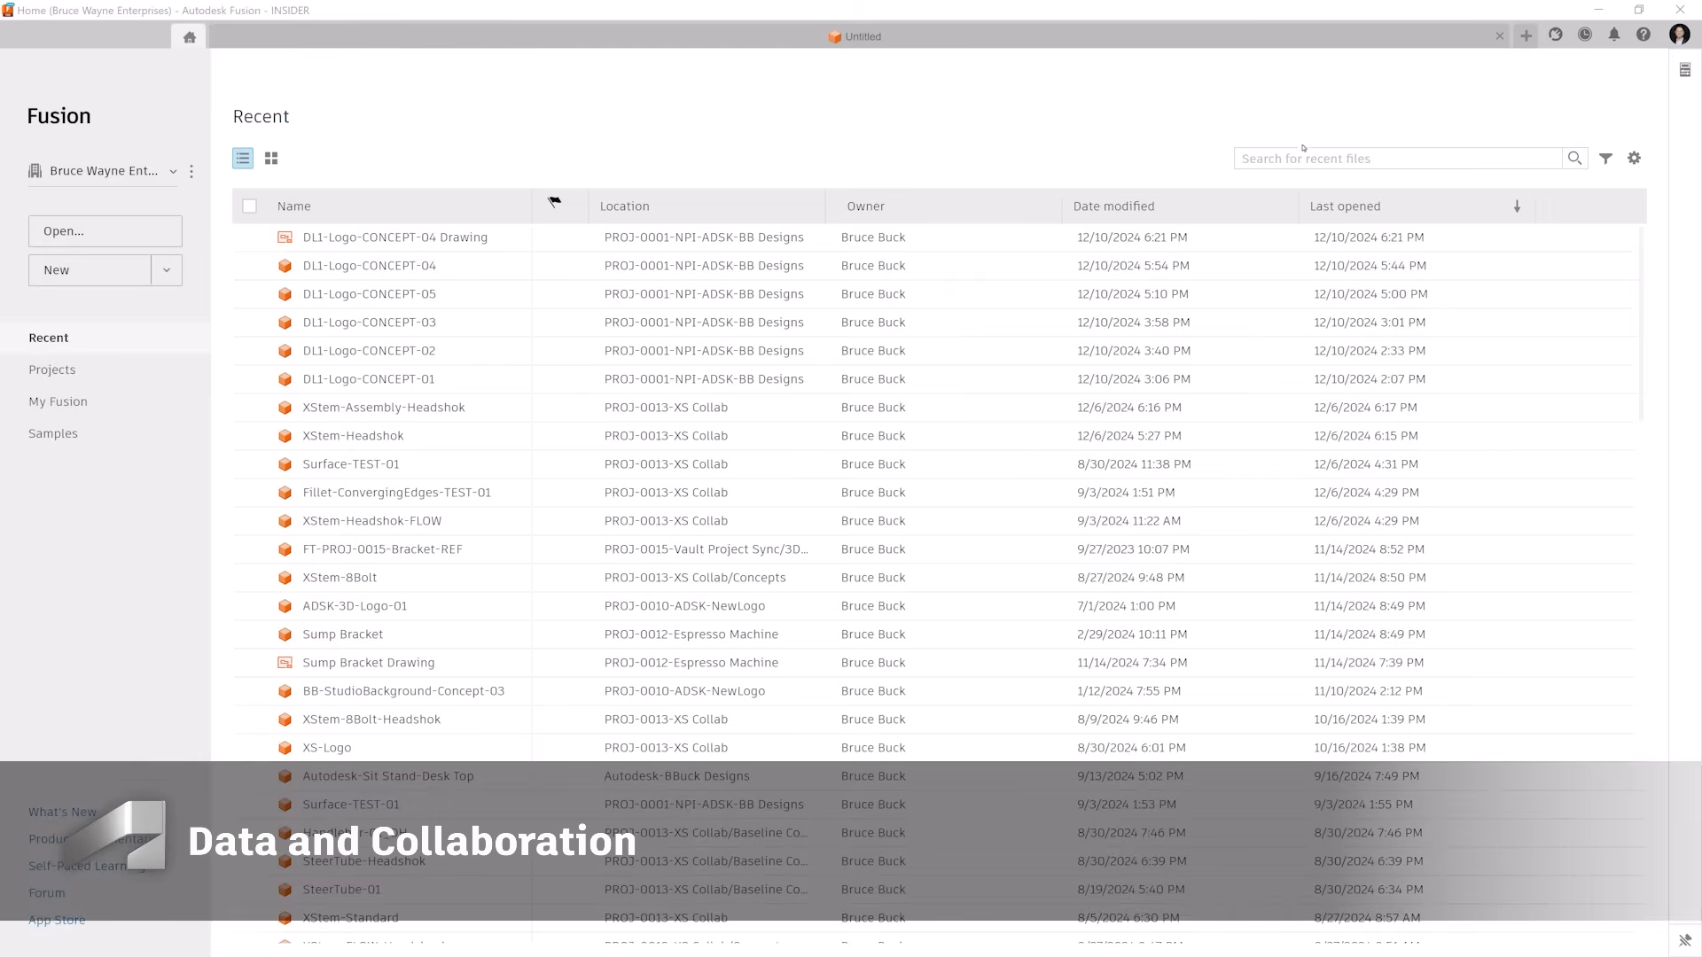
Search the recent files for "bracket" and show the filter options for date modified and file types.
left_click(1318, 160)
type("bracke")
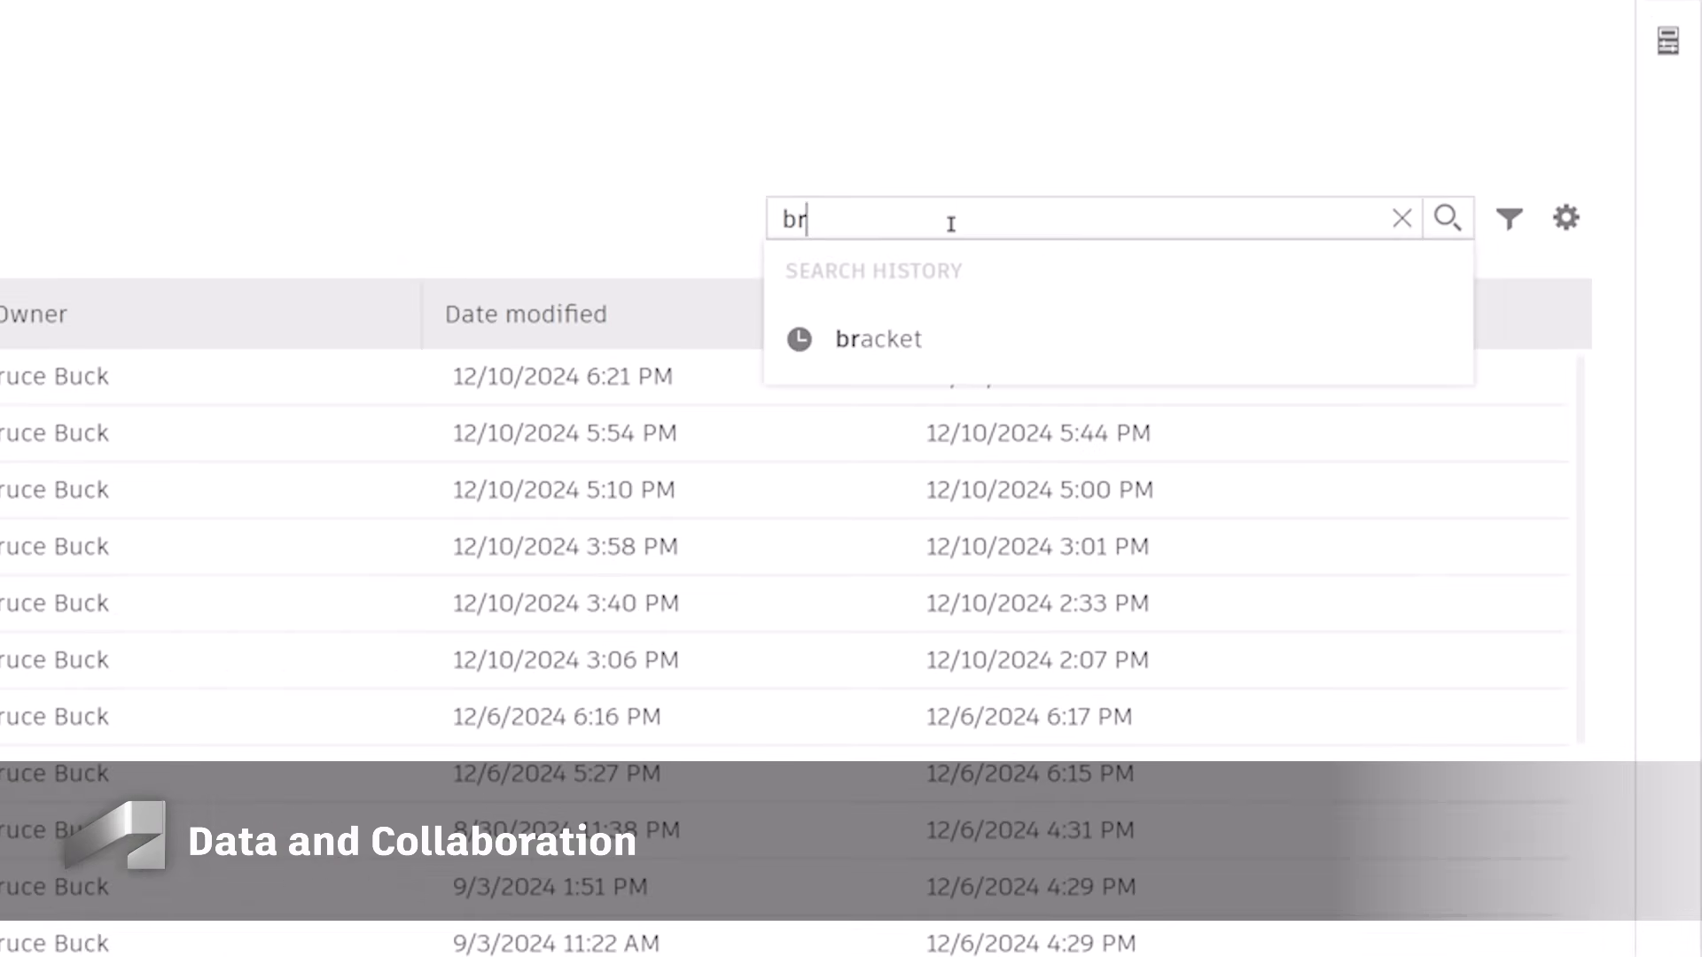
type("t")
key("Return")
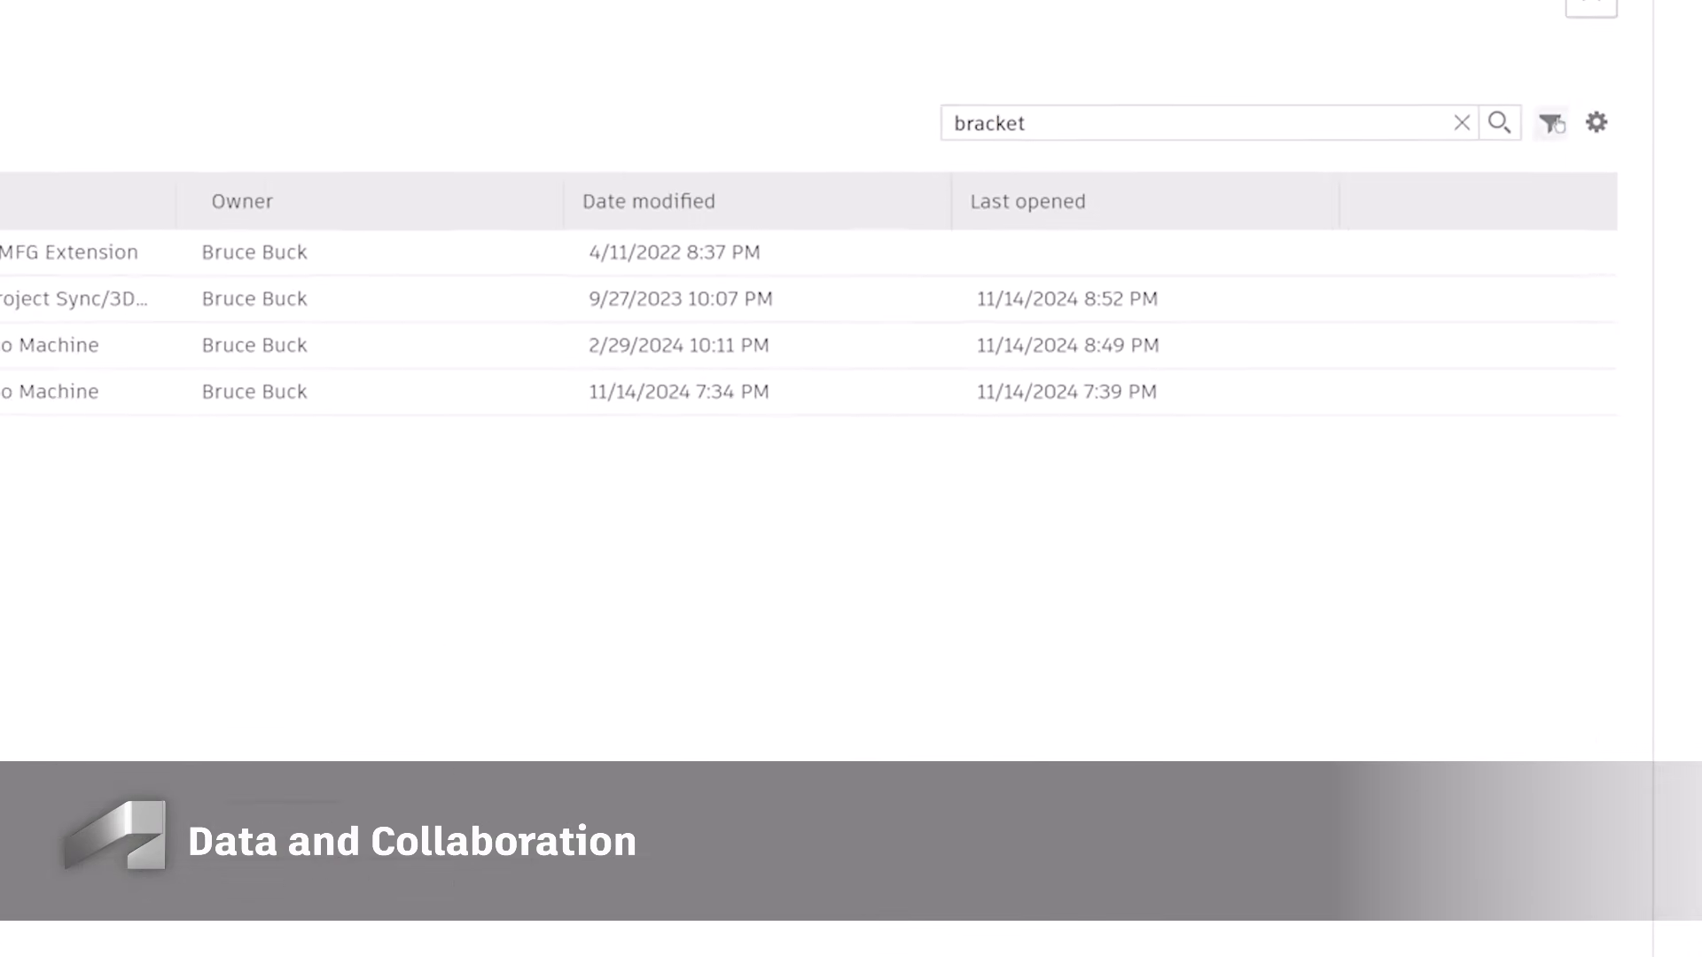
left_click(1508, 218)
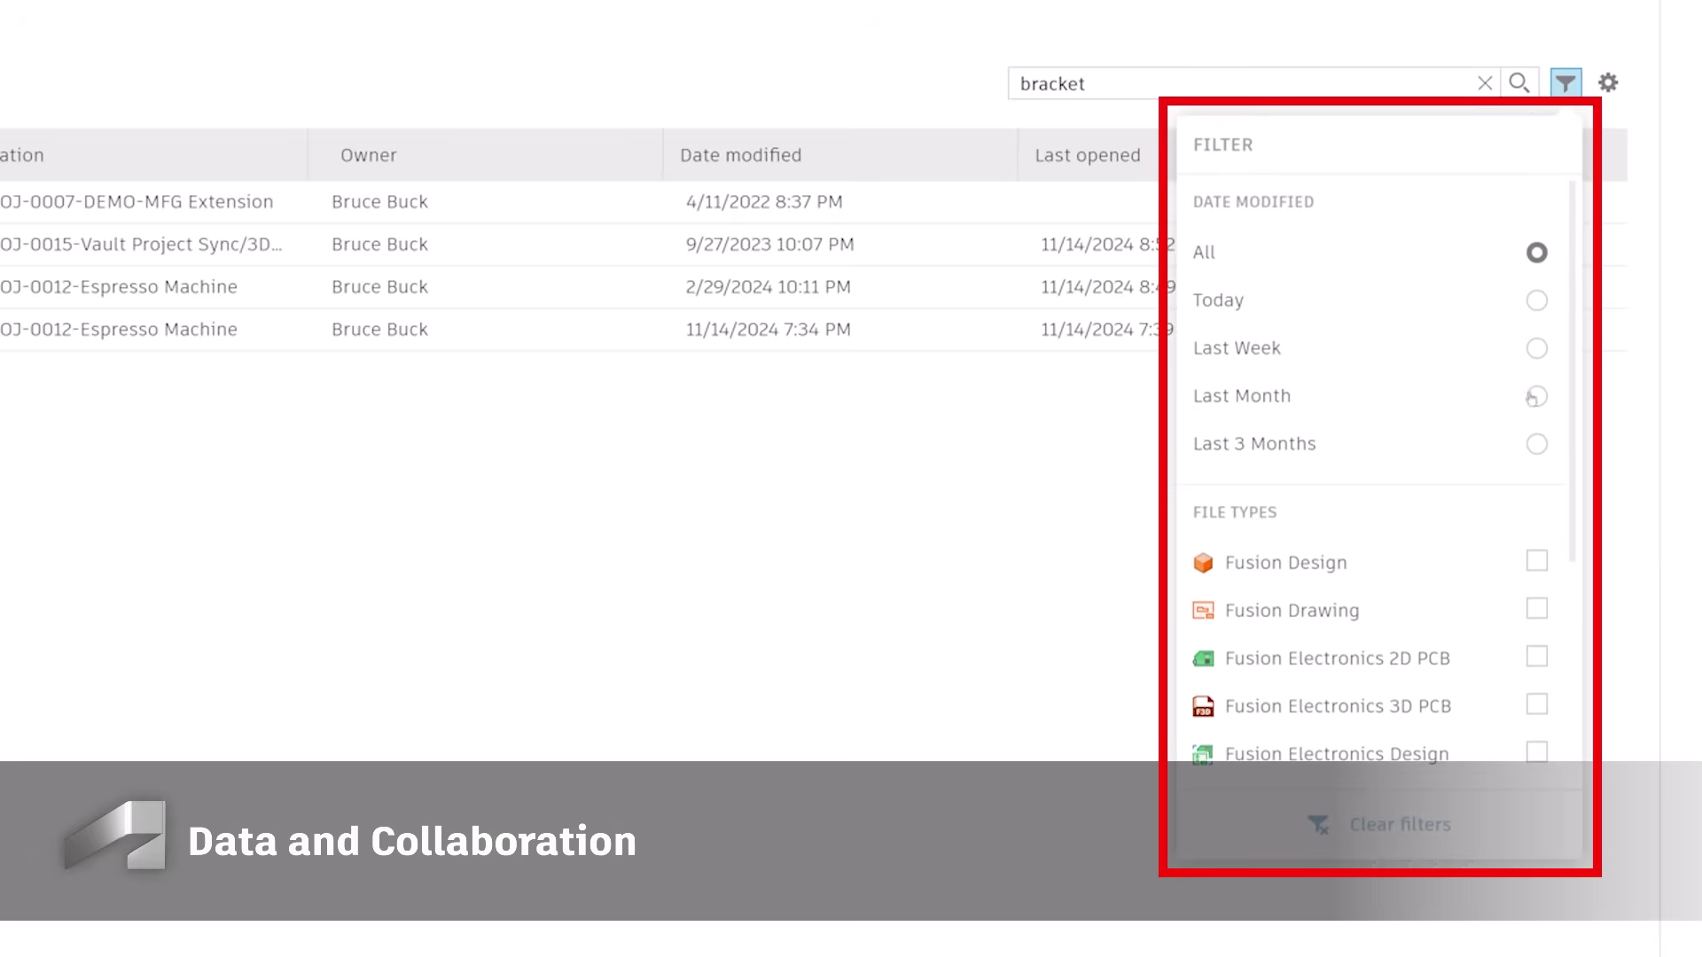
Try the Fusion Drawing and Milestone filters on the bracket search results, and clear all filters.
scroll(1532, 592, "down", 3)
scroll(1533, 592, "down", 1)
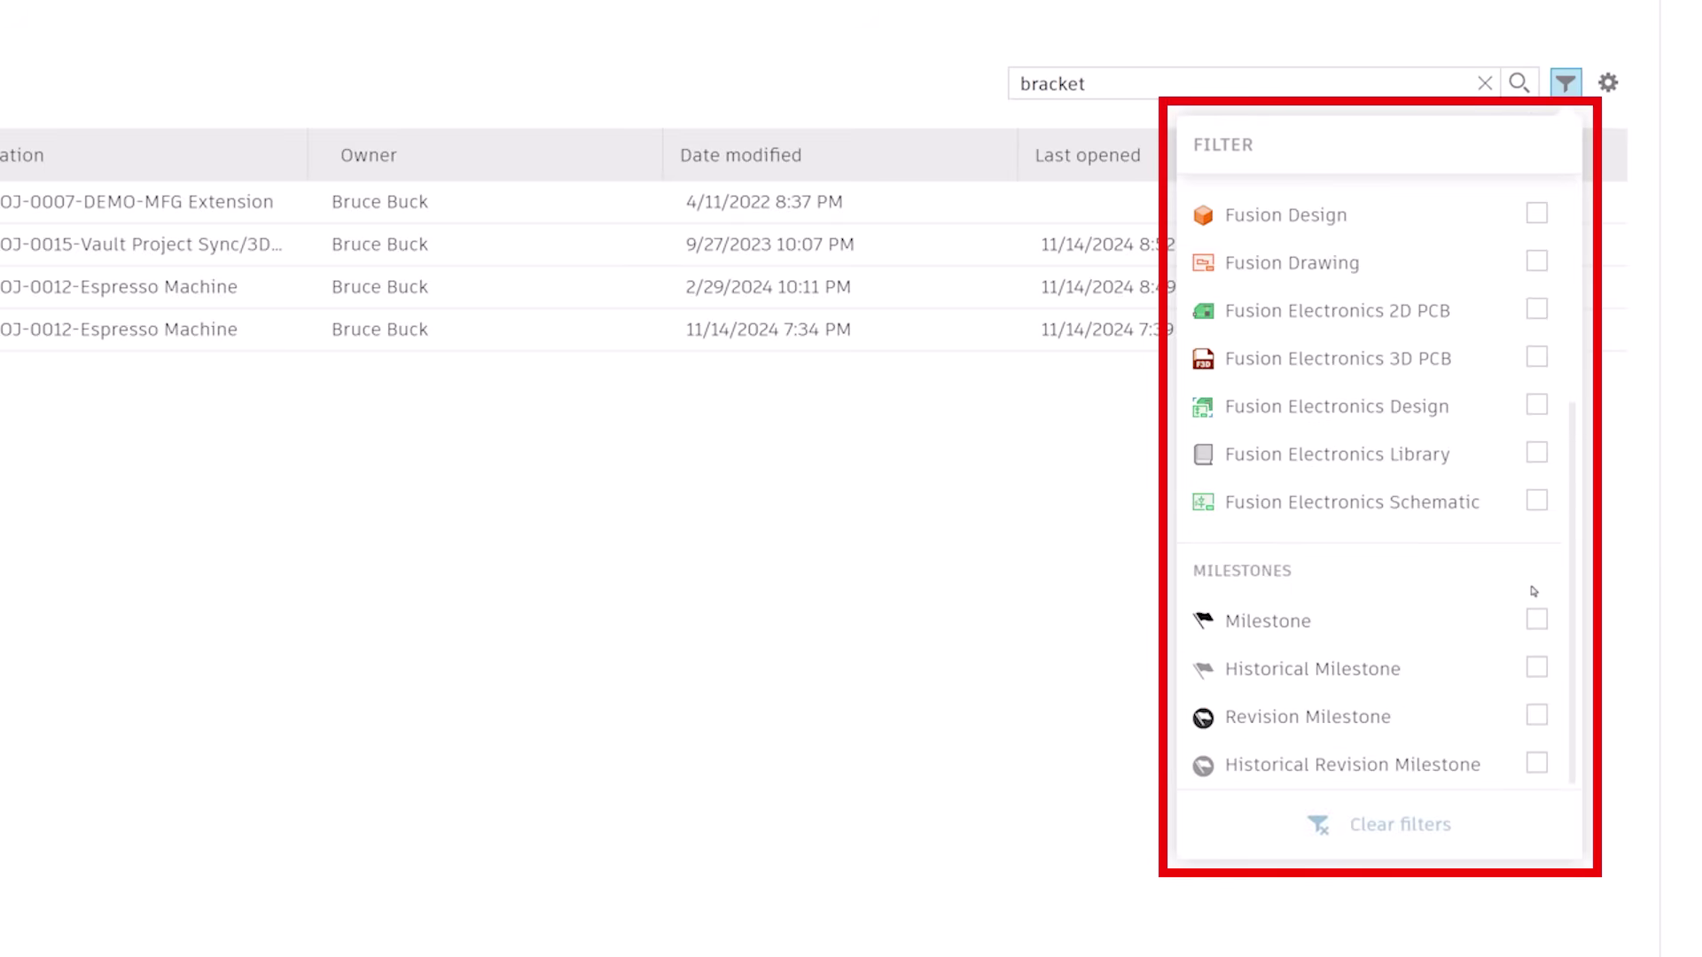
left_click(1536, 261)
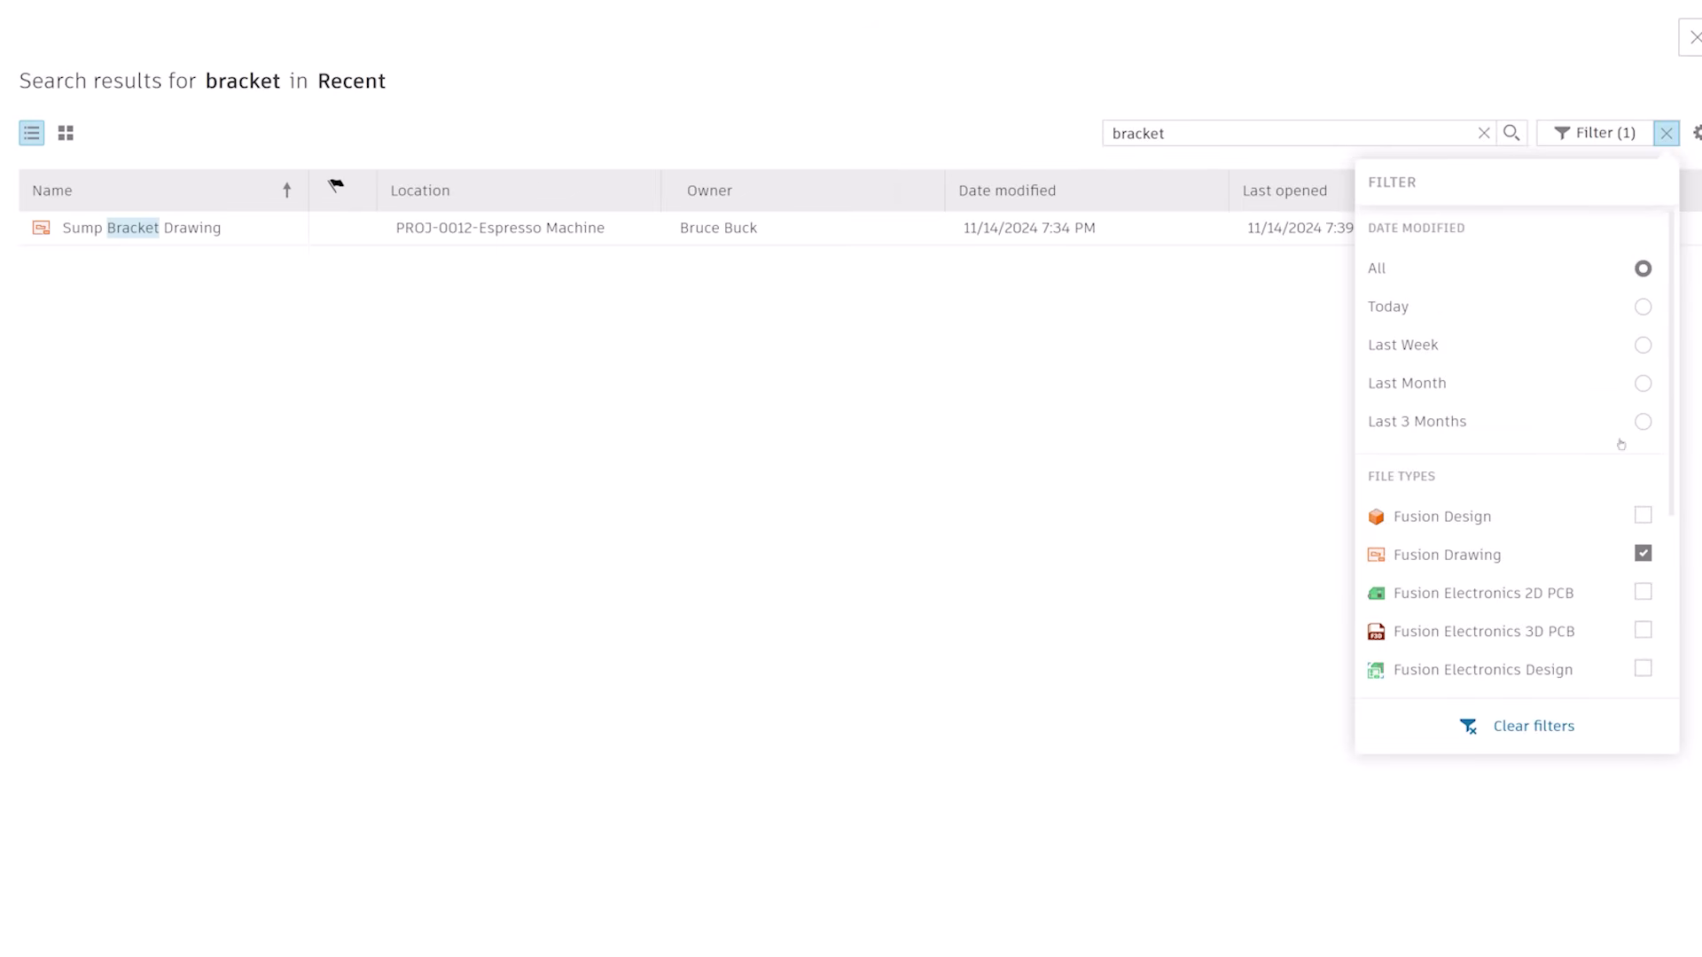
scroll(1595, 580, "down", 3)
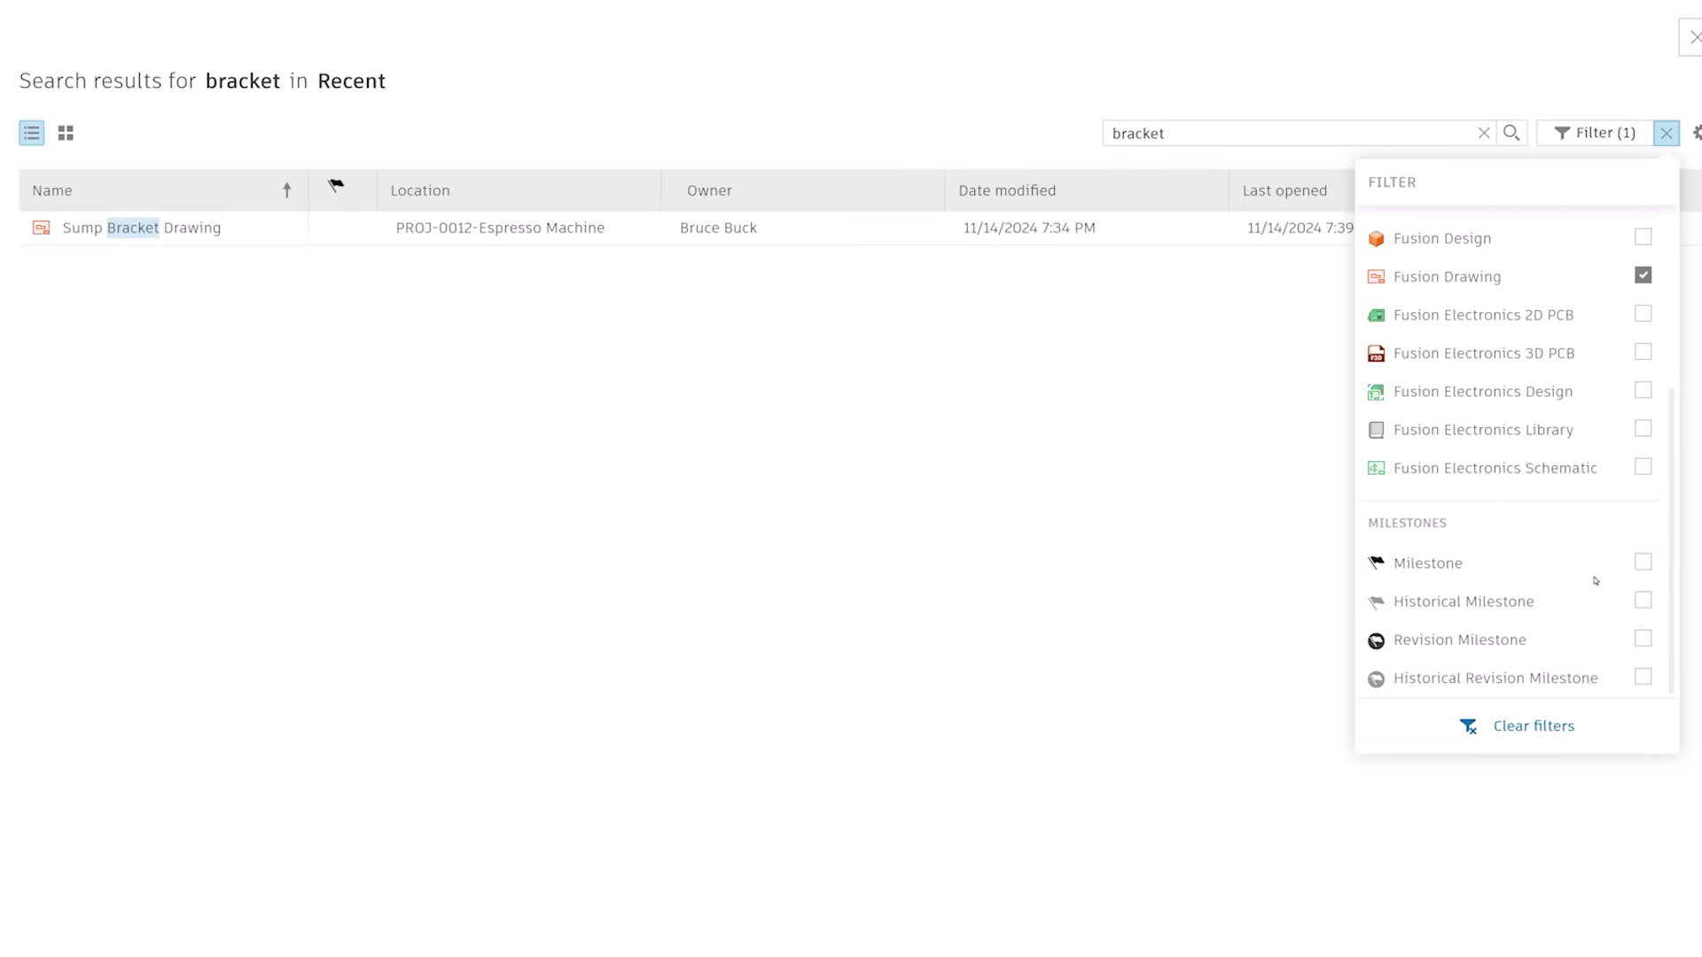
left_click(1643, 563)
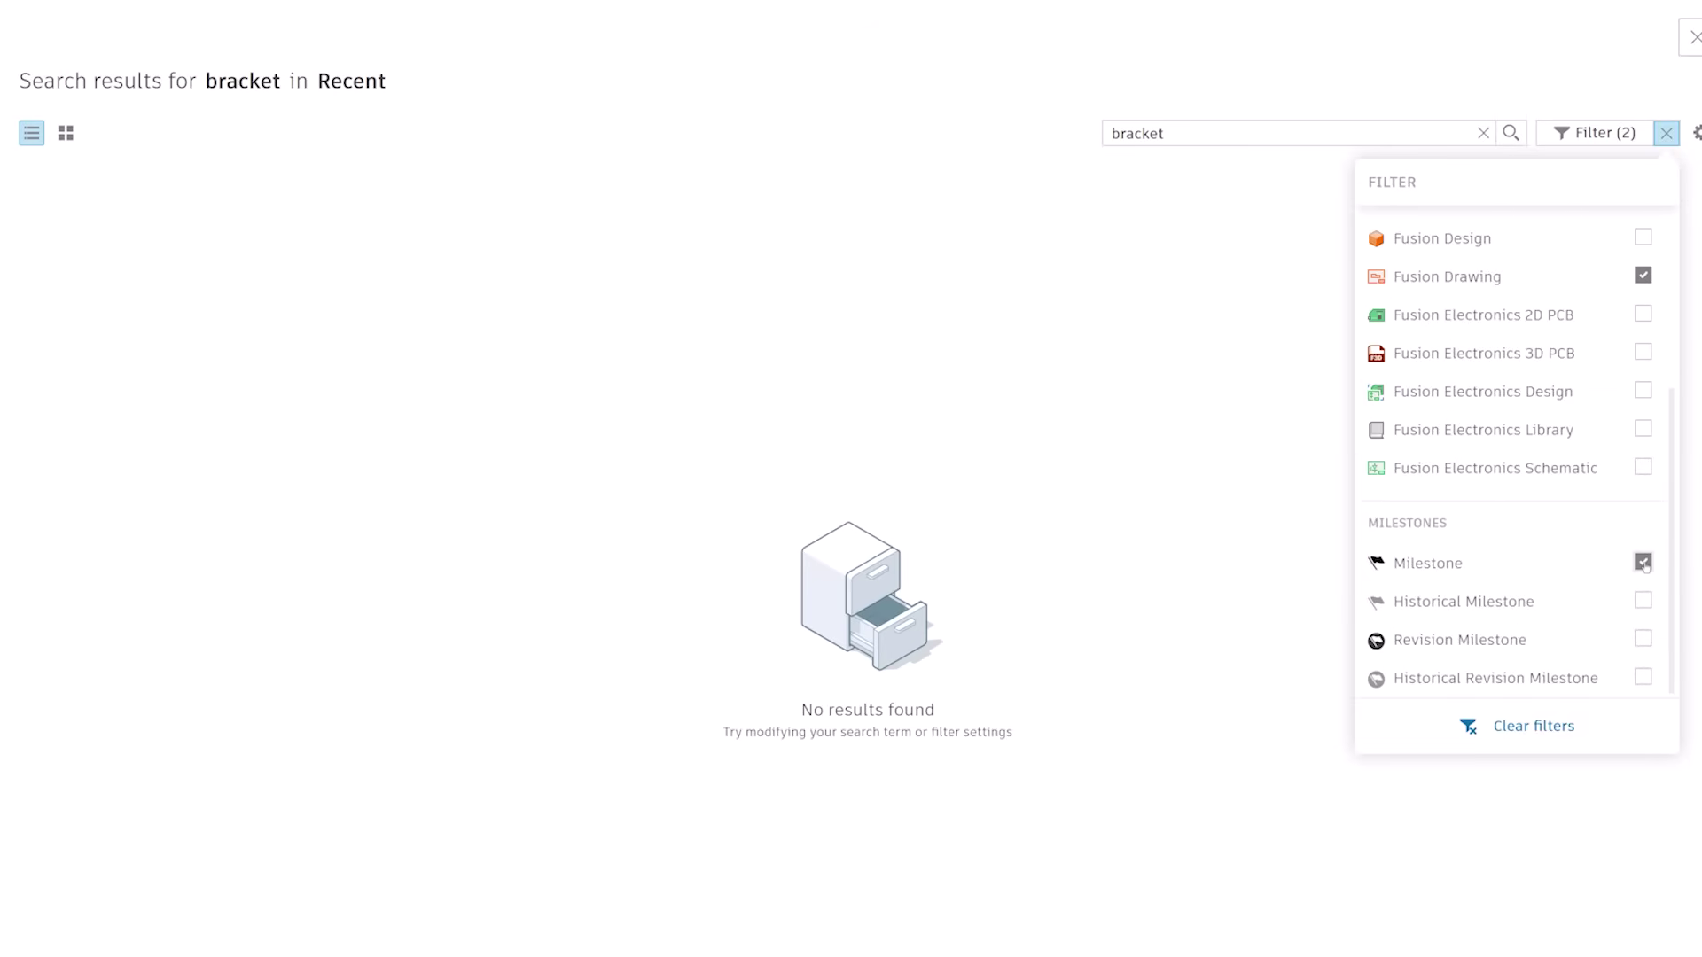
left_click(1643, 564)
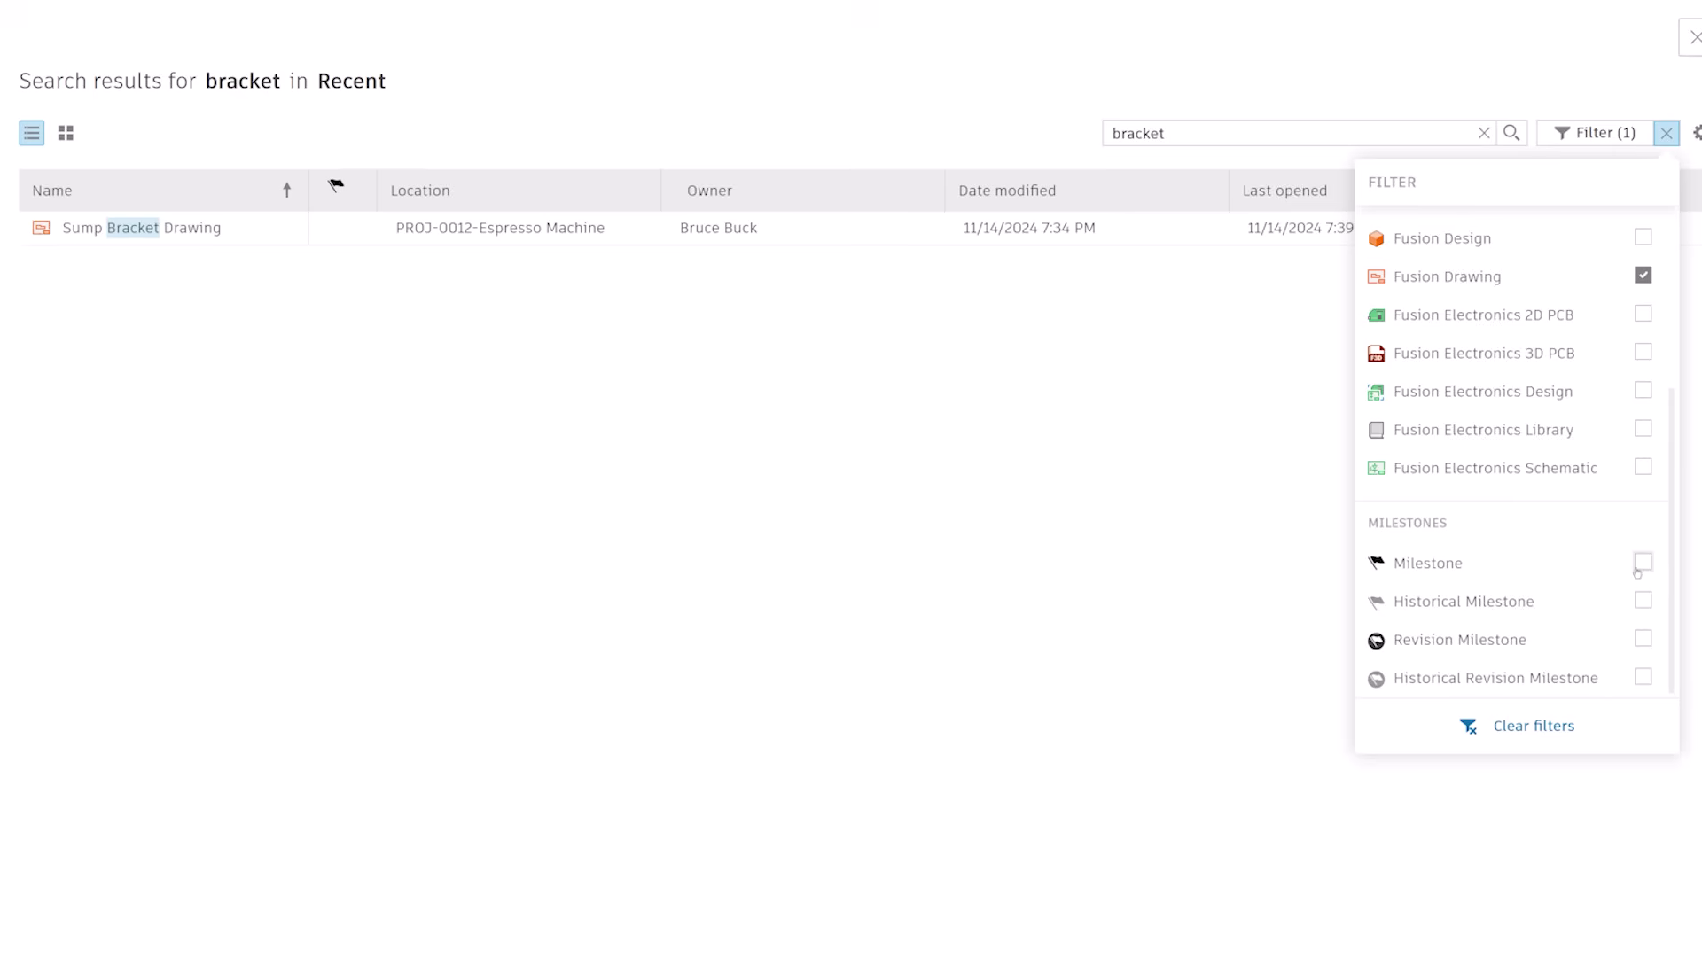
left_click(1545, 728)
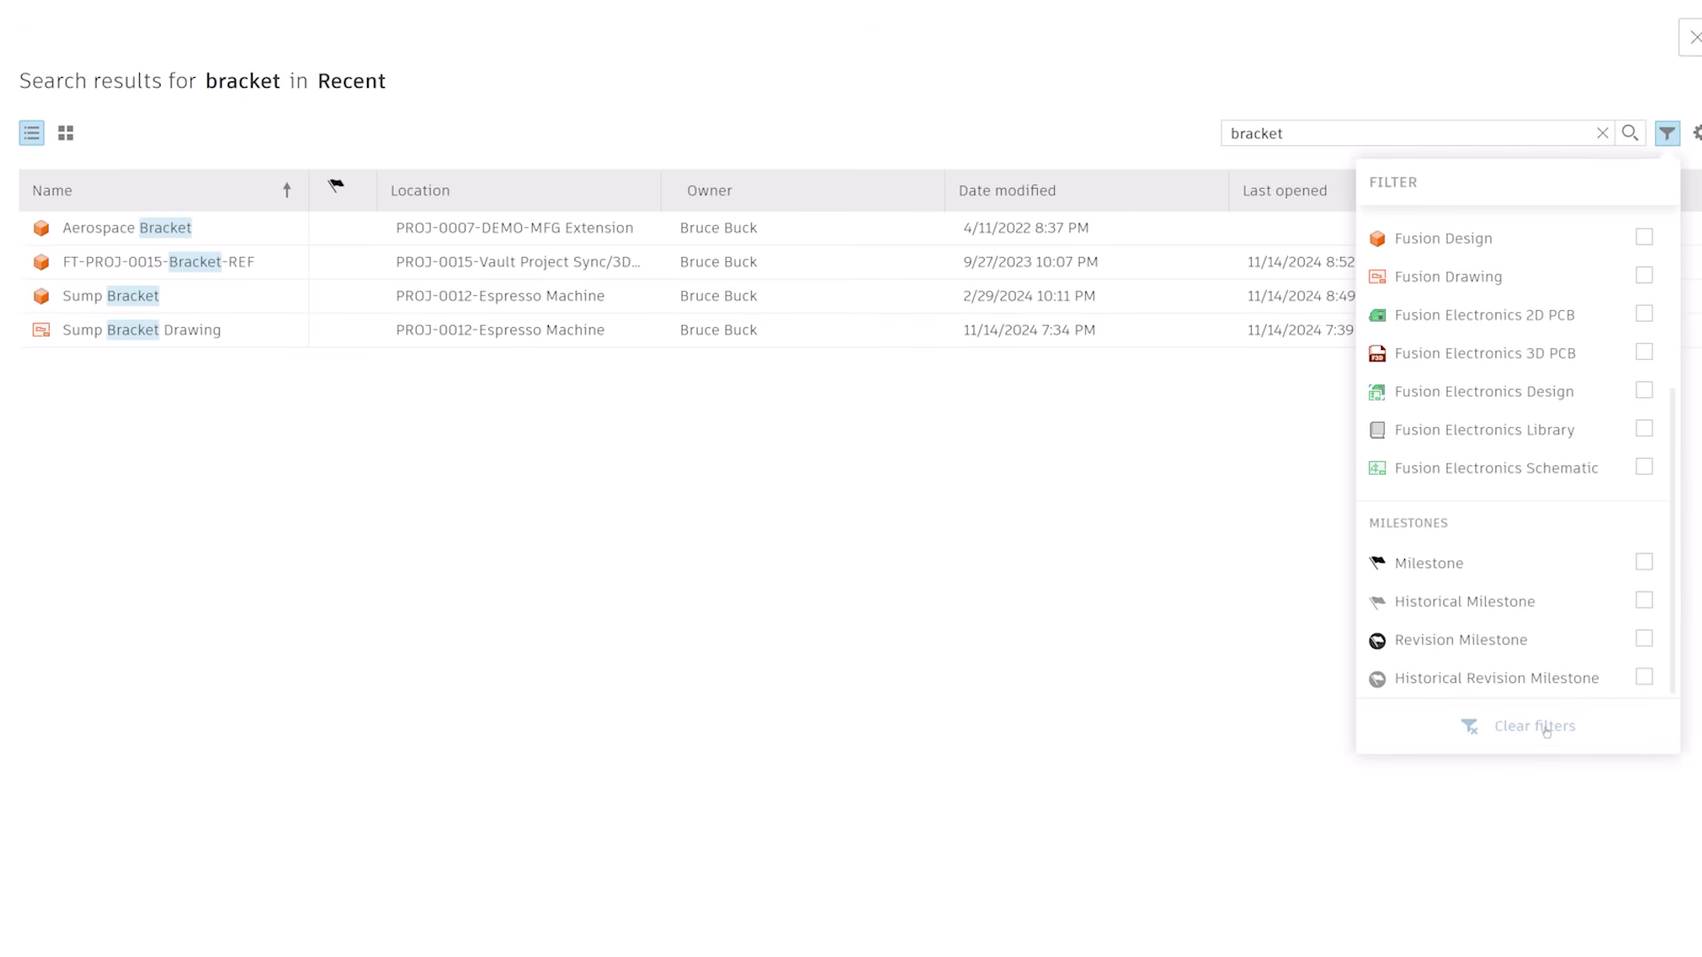
left_click(1267, 685)
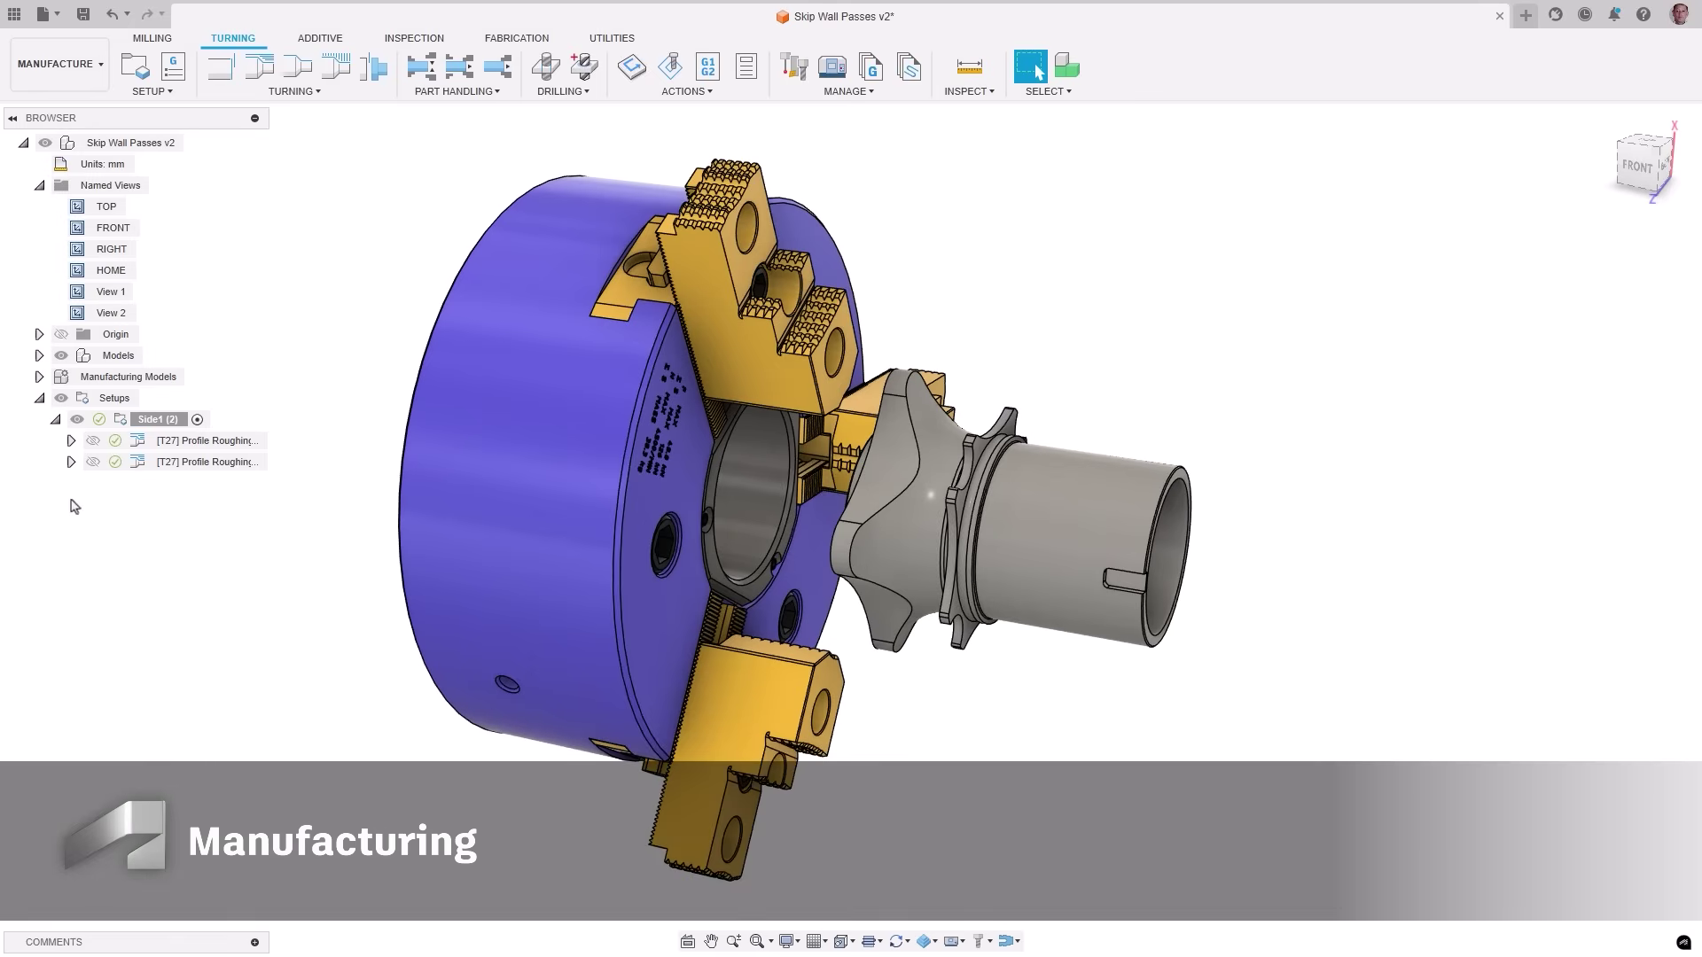
Enable Skip Wall Pass in the passes settings of the second Profile Roughing operation.
left_click(140, 462)
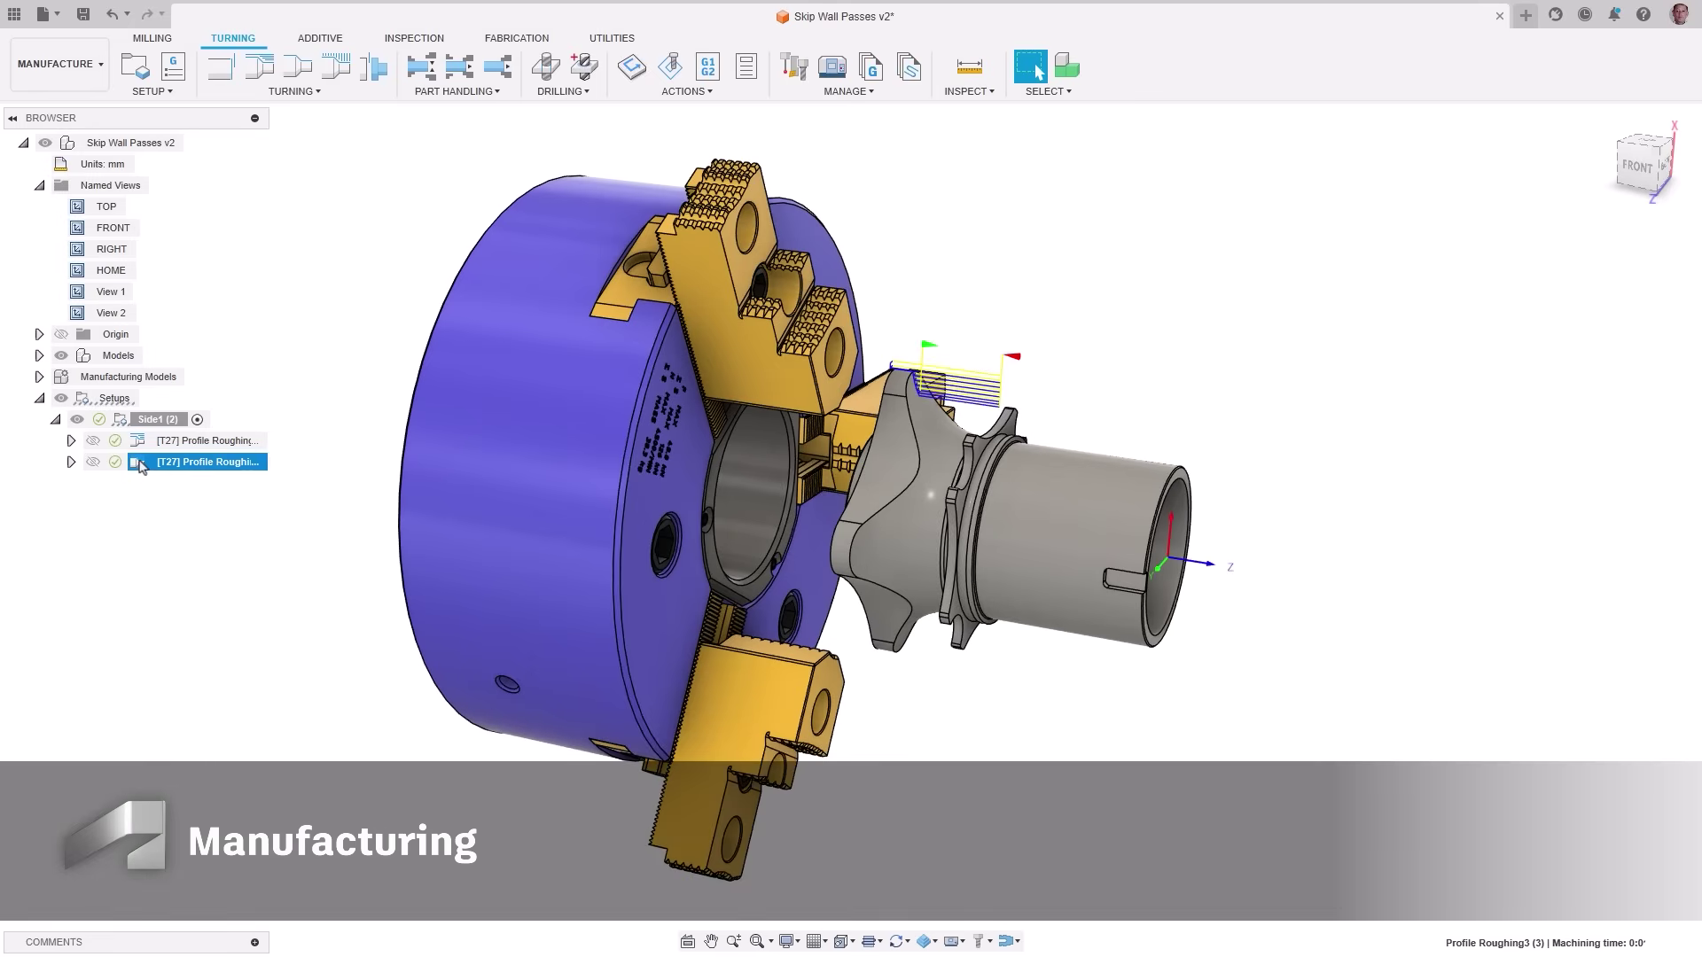
double_click(78, 314)
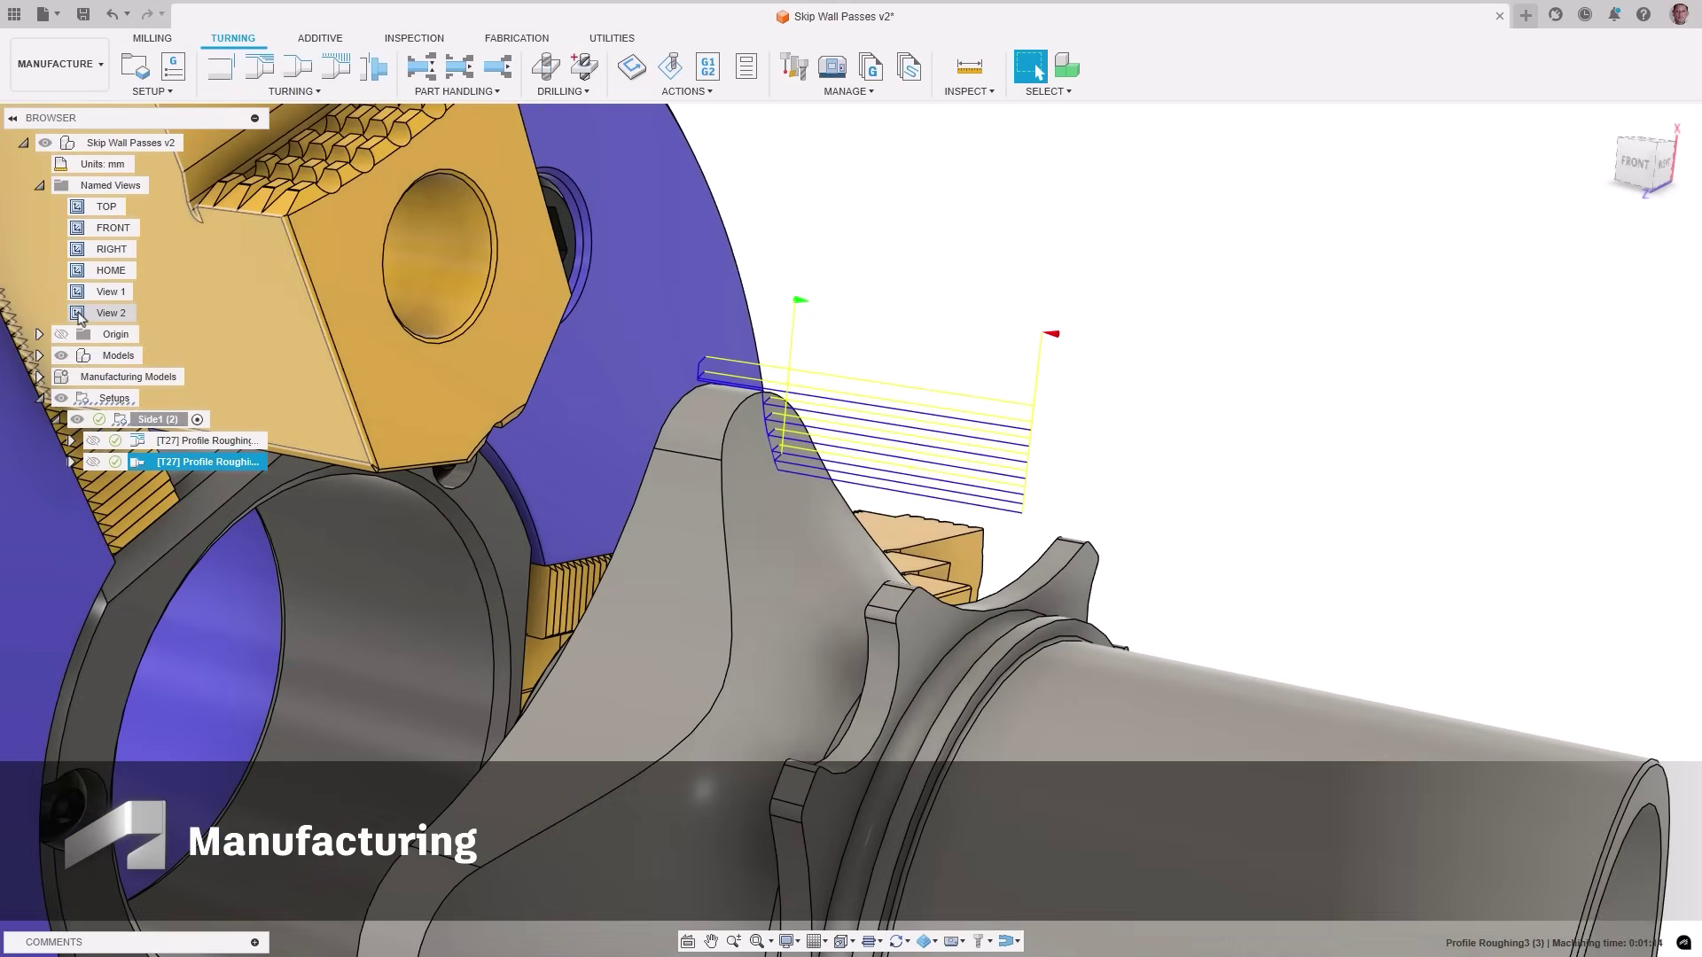
double_click(195, 461)
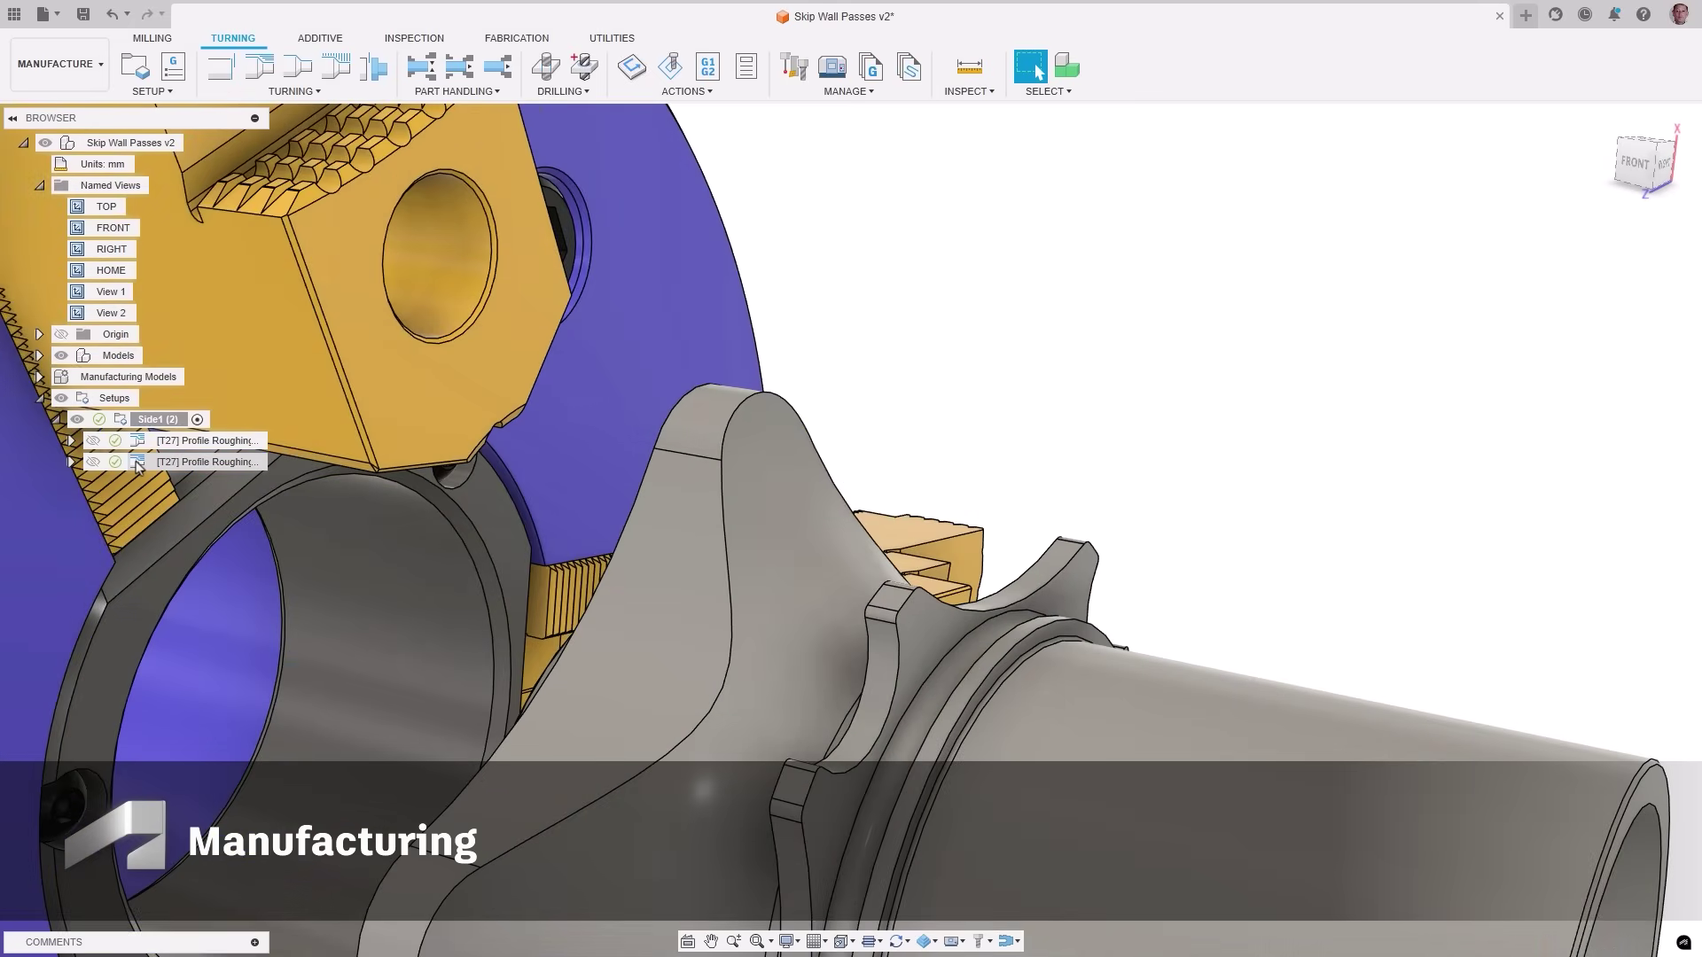
left_click(1568, 249)
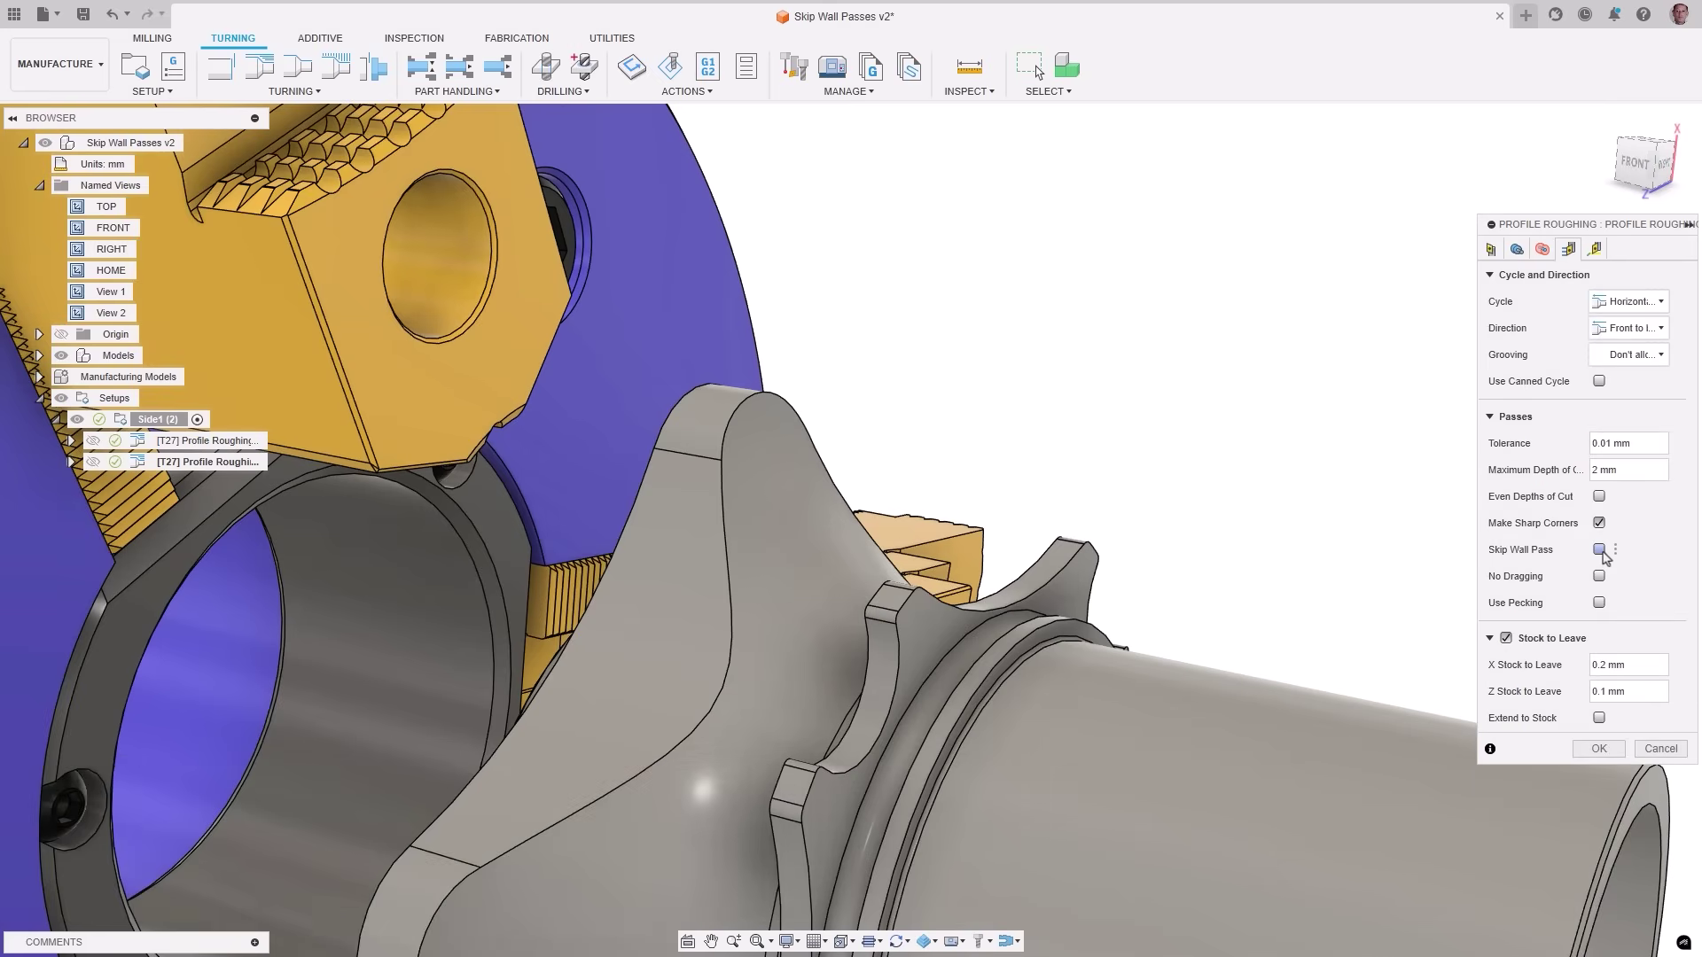
left_click(1600, 550)
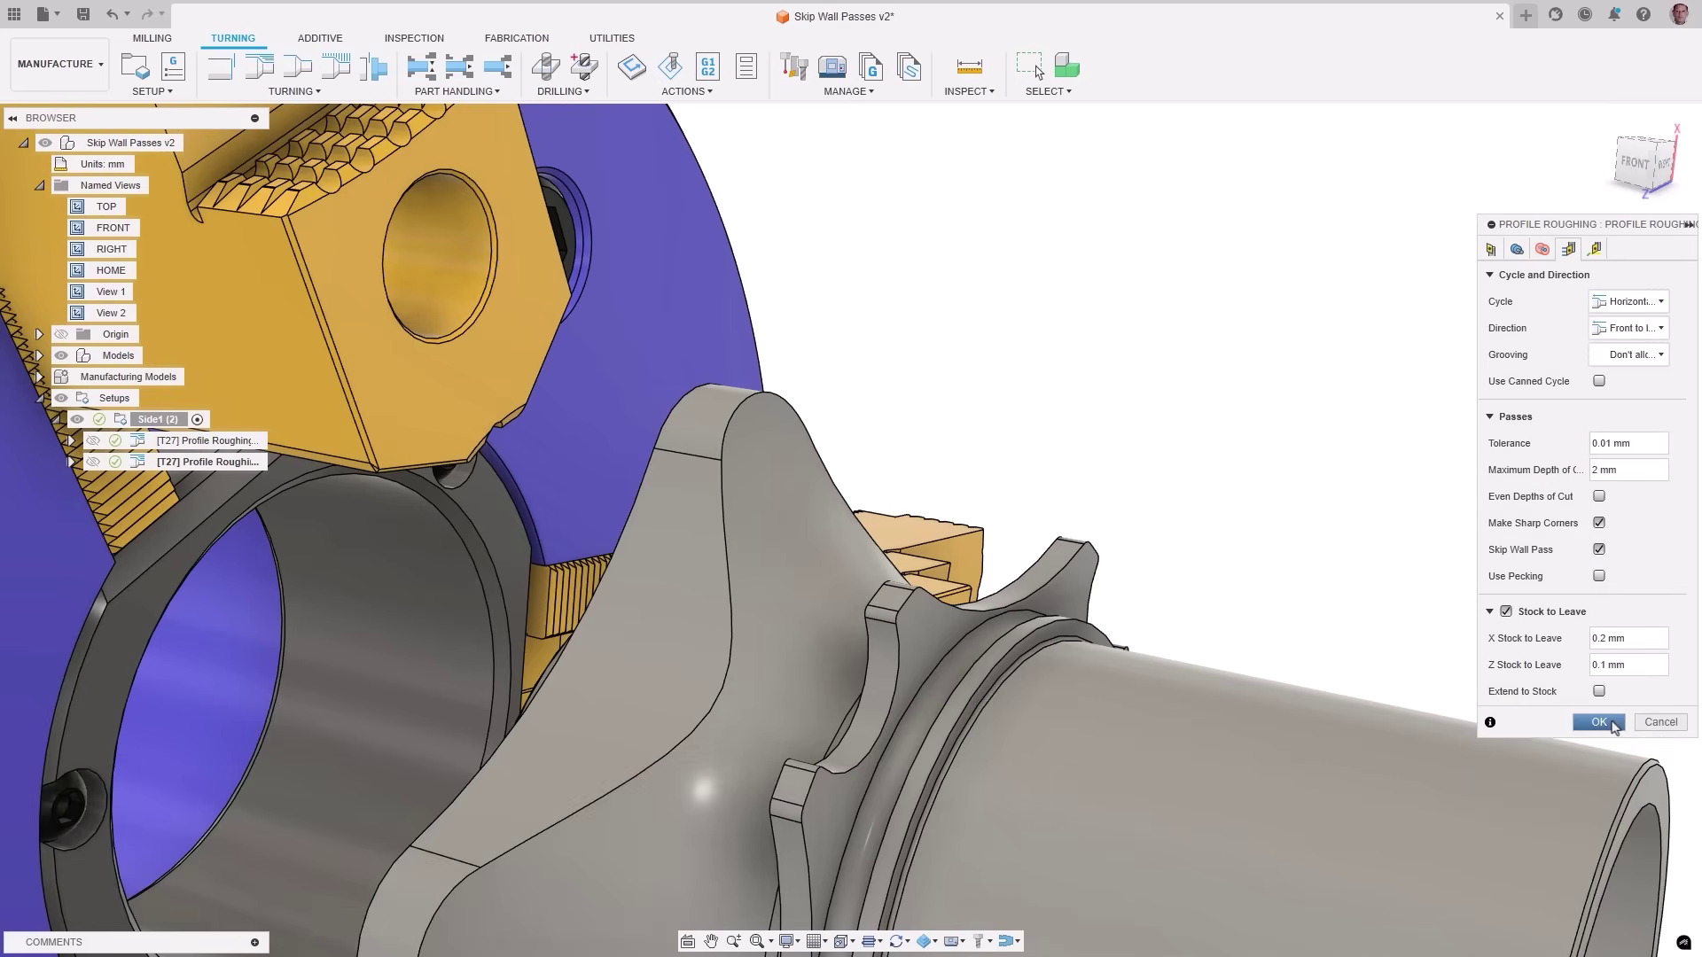
left_click(1613, 723)
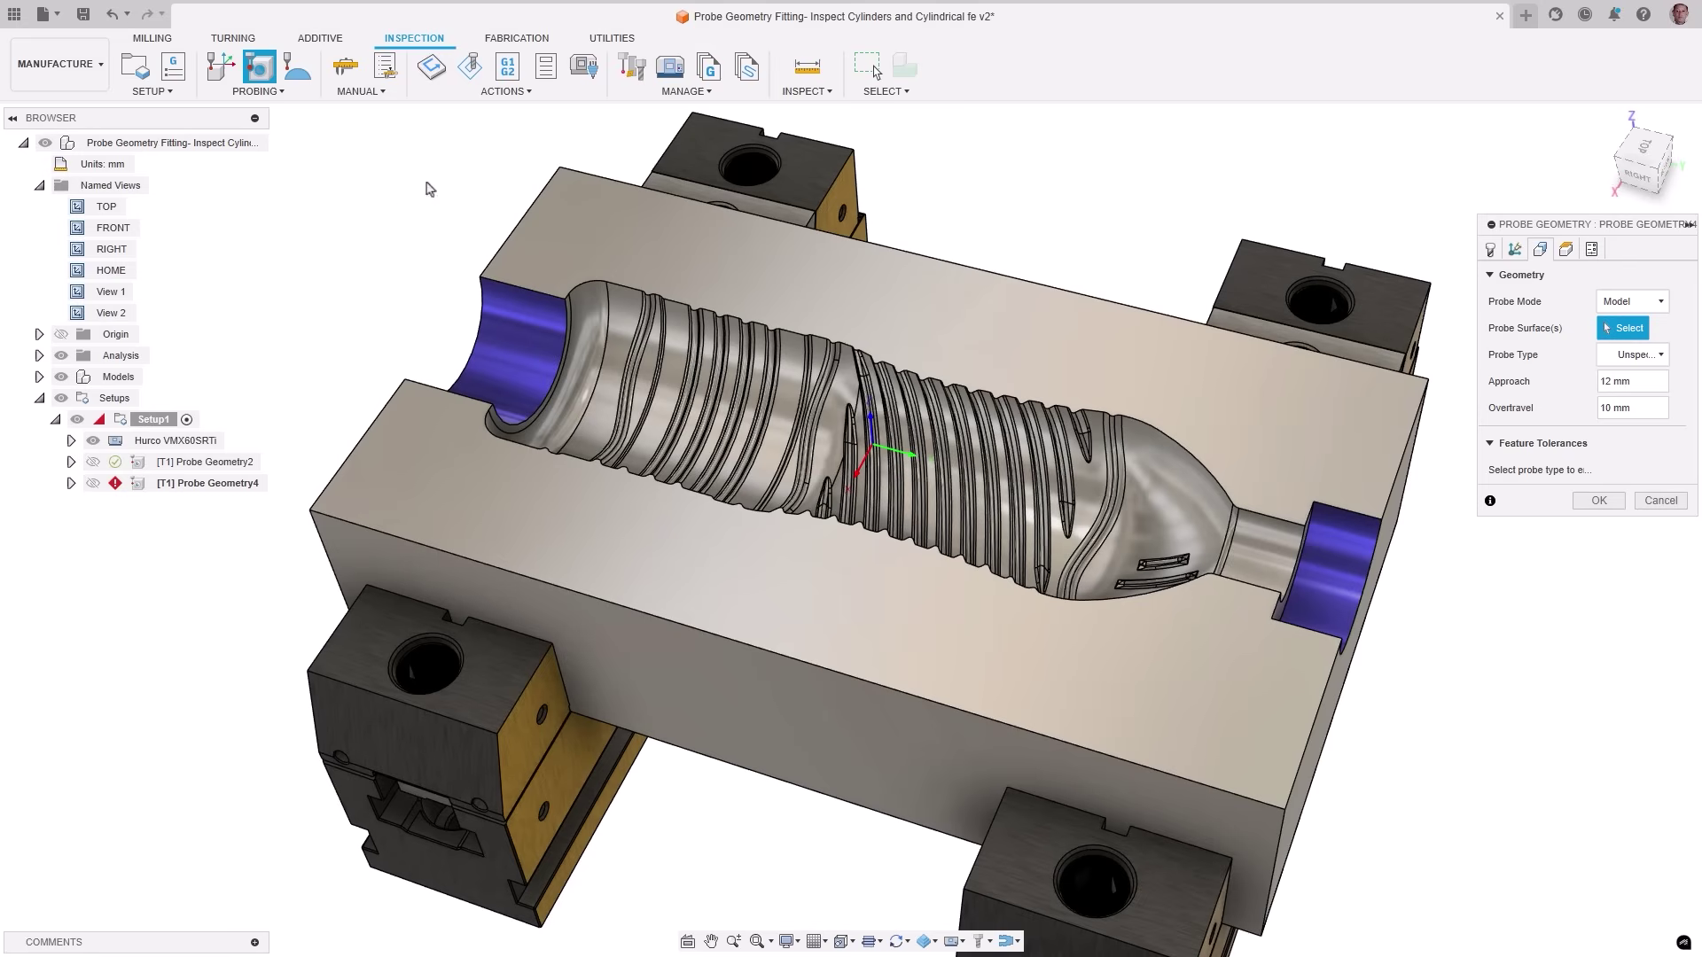
Choose the blue half-cylinder face at the bottle mold's wide end as probe surface with Cylindrical fitting as probe type.
left_click(497, 350)
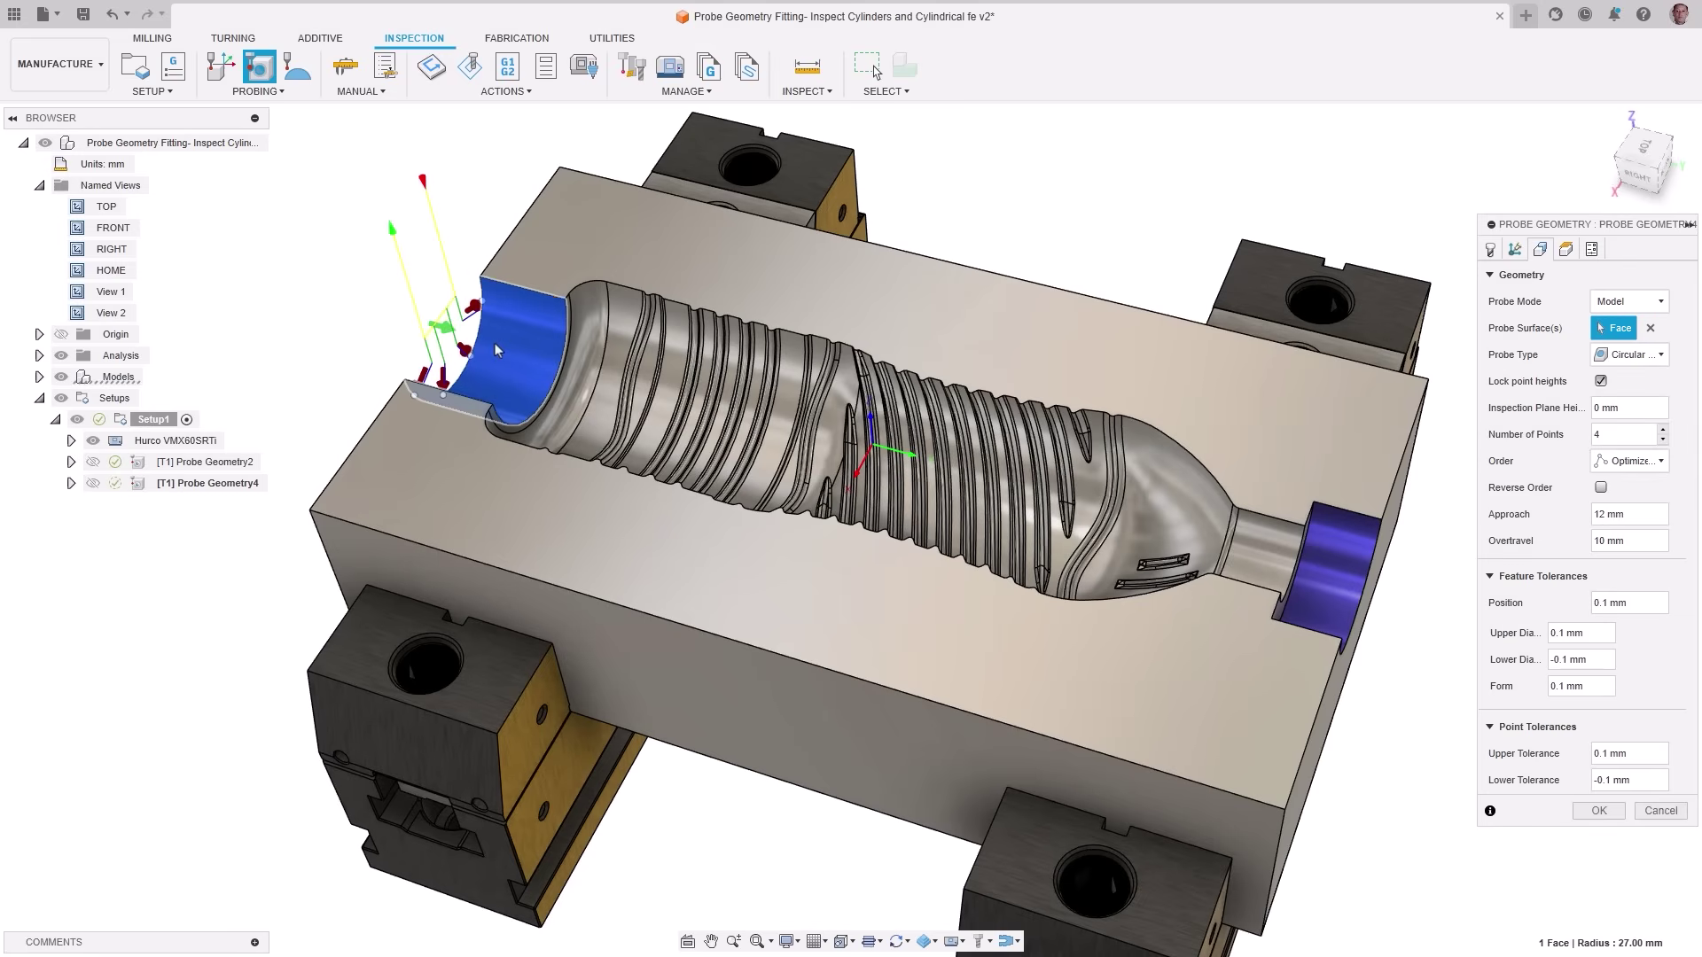
double_click(79, 315)
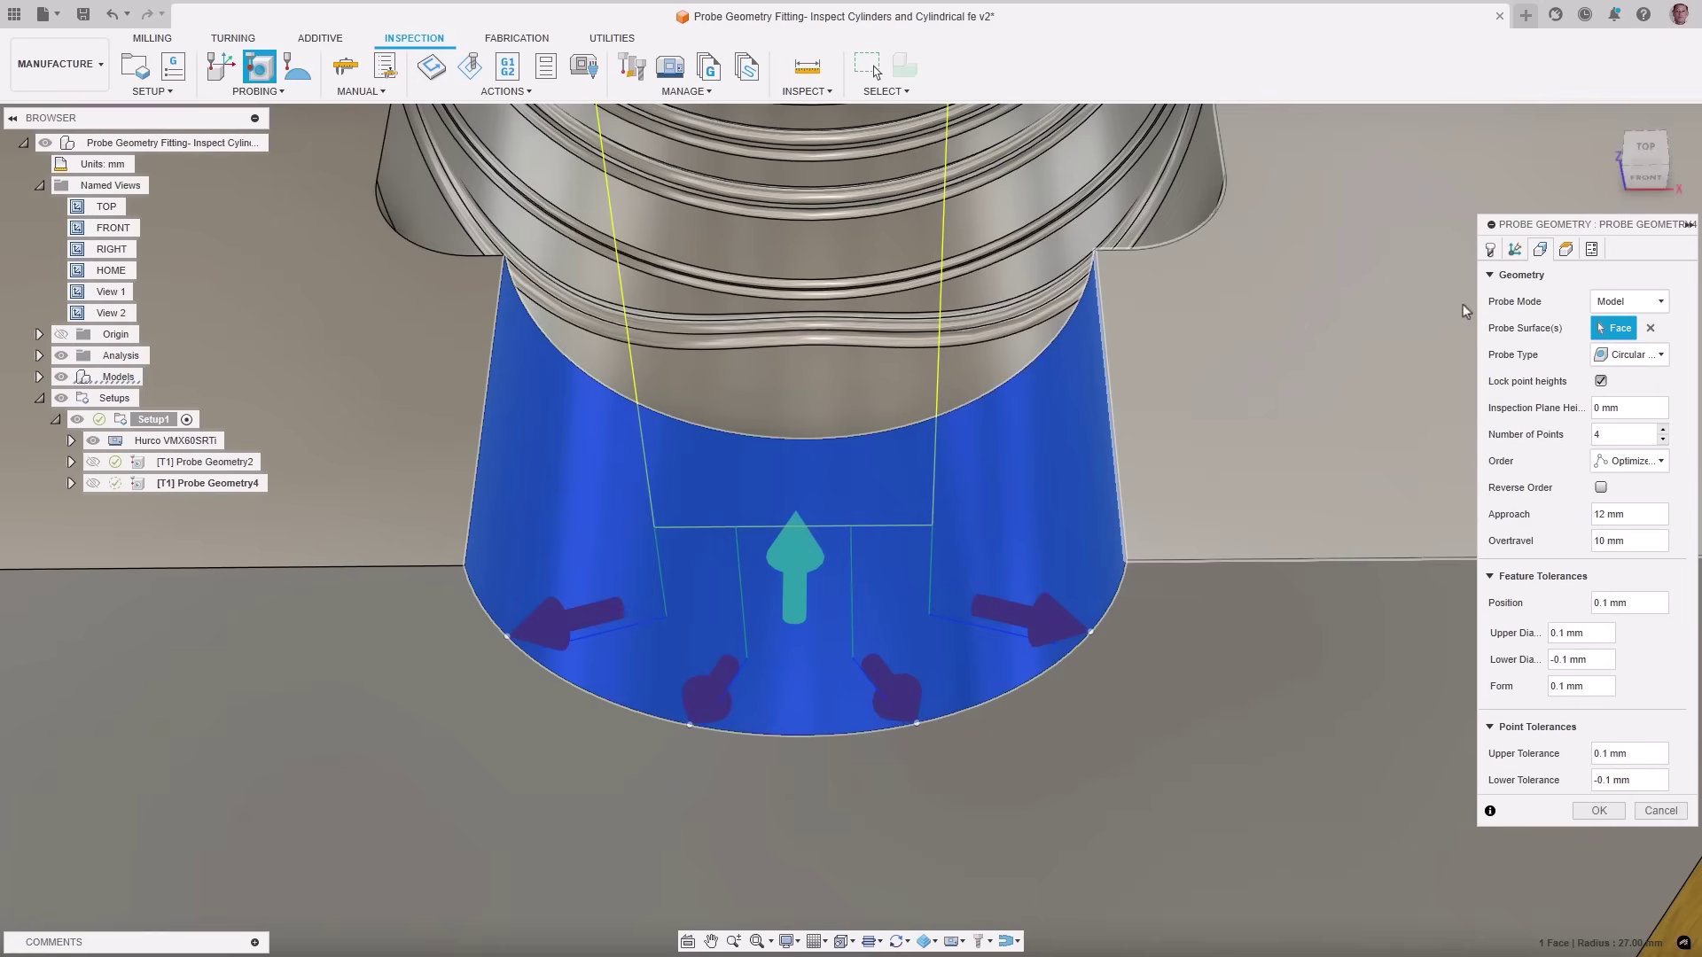
left_click(1660, 358)
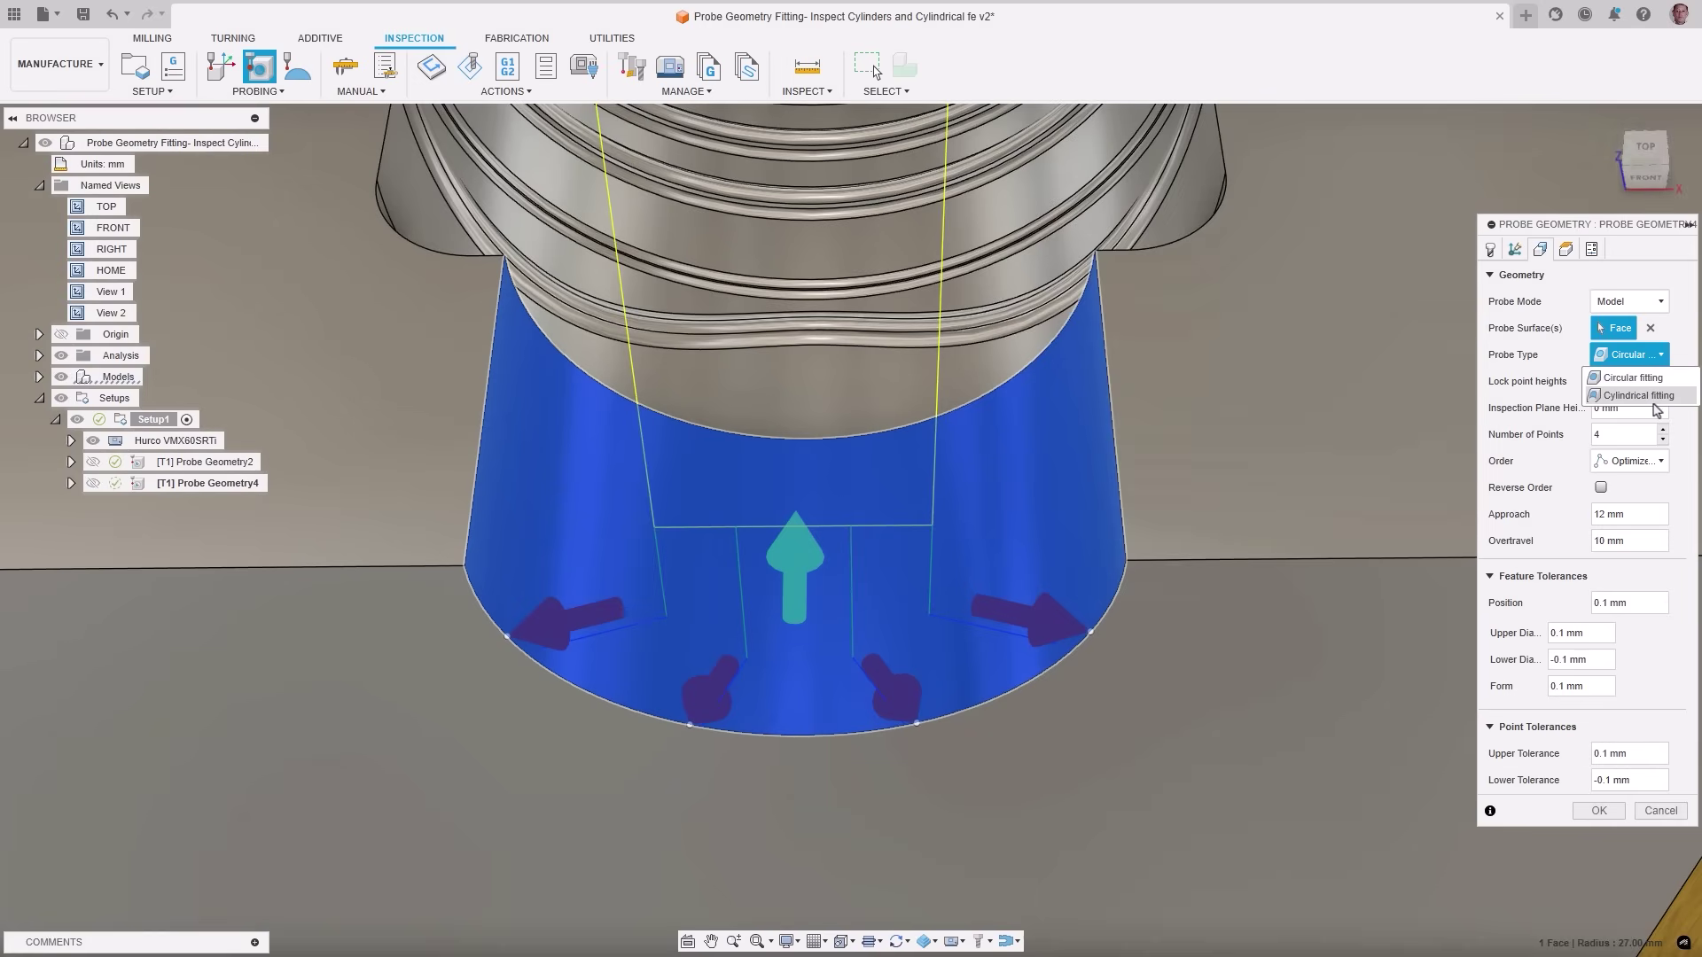
left_click(1654, 397)
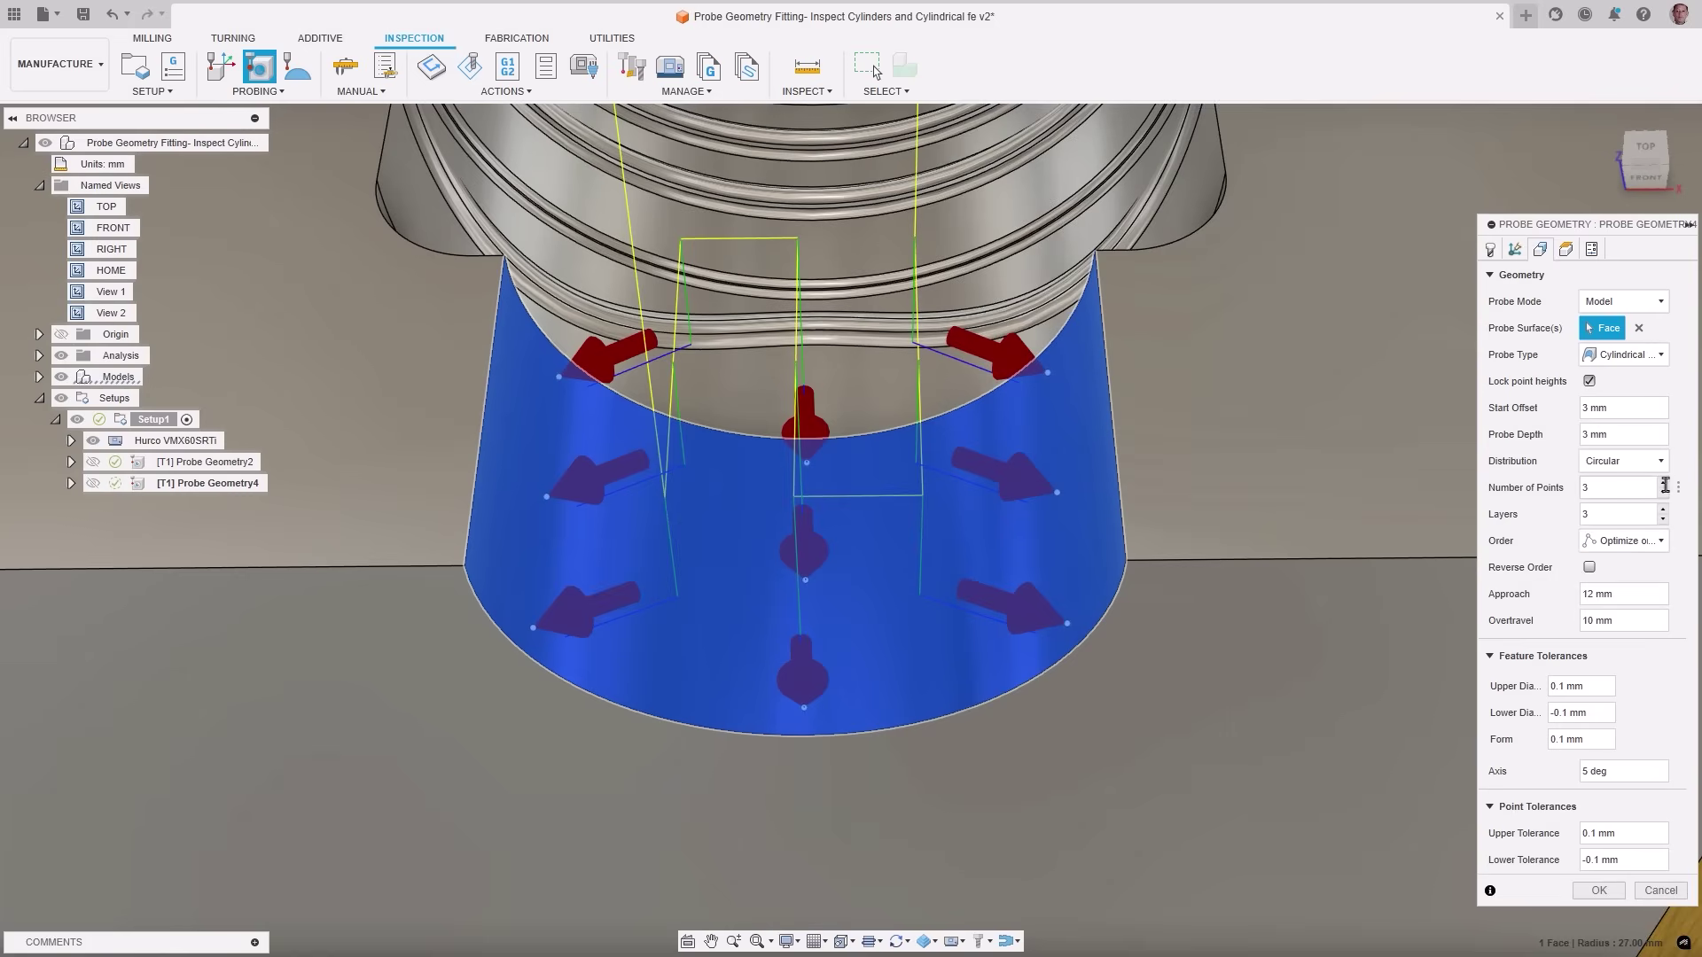
Raise the number of probe points to 6 and return it to 3.
left_click(1662, 482)
left_click(1663, 483)
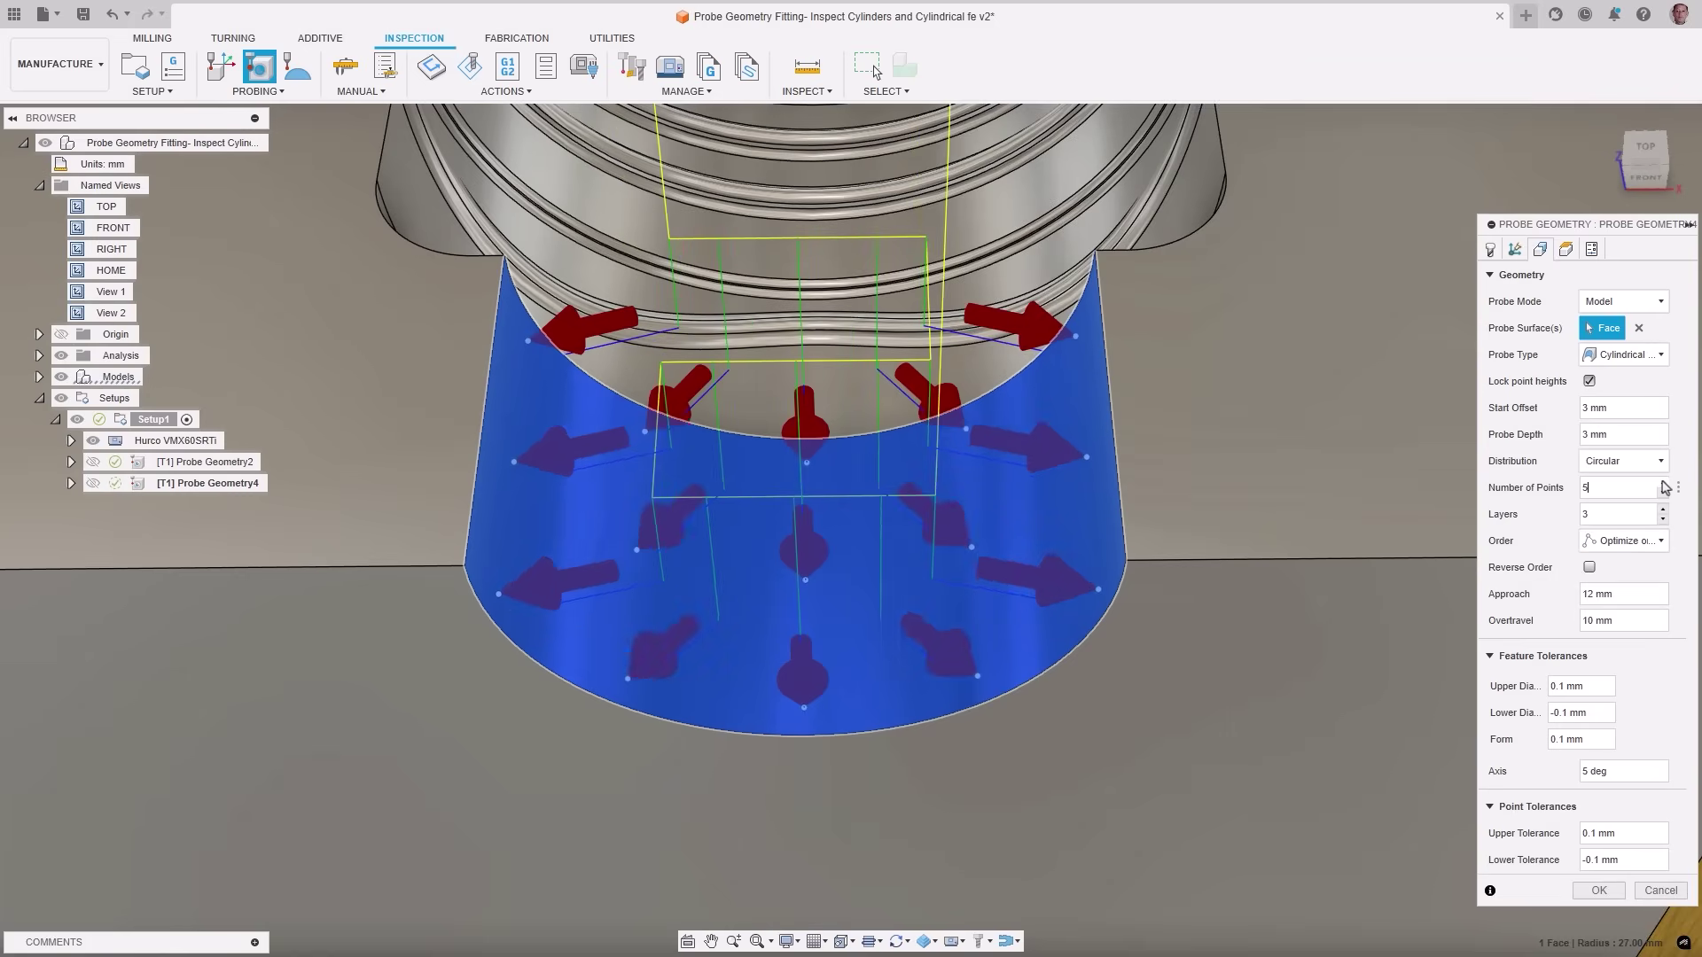
left_click(1663, 483)
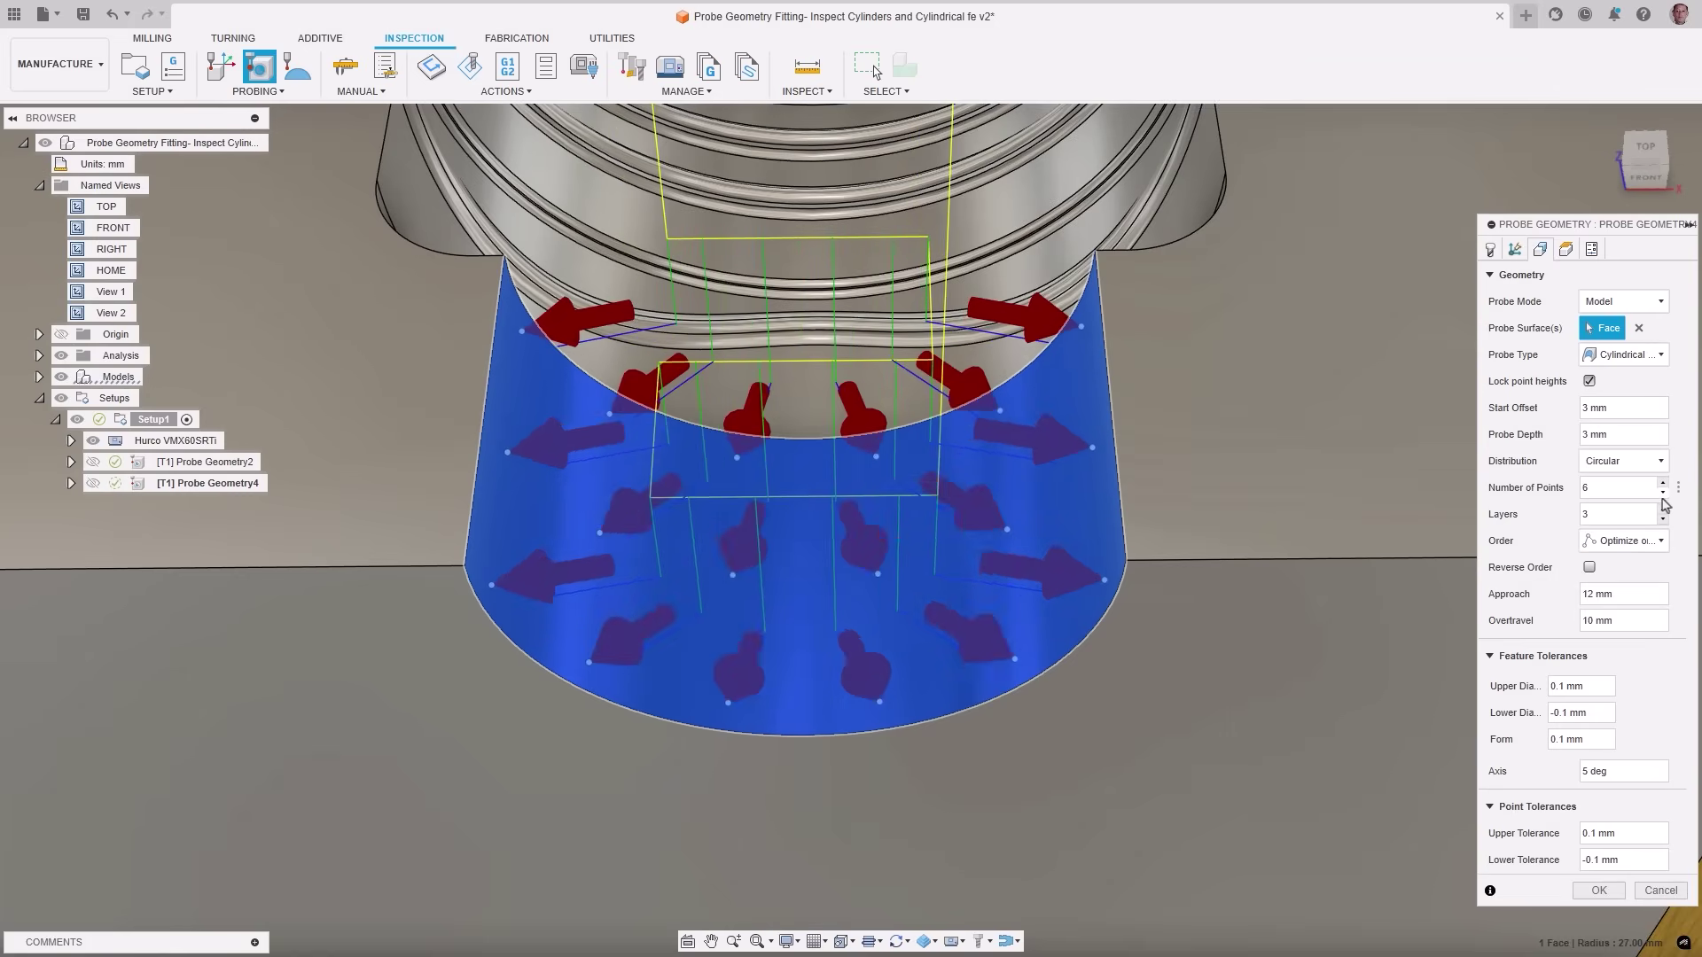
left_click(1662, 494)
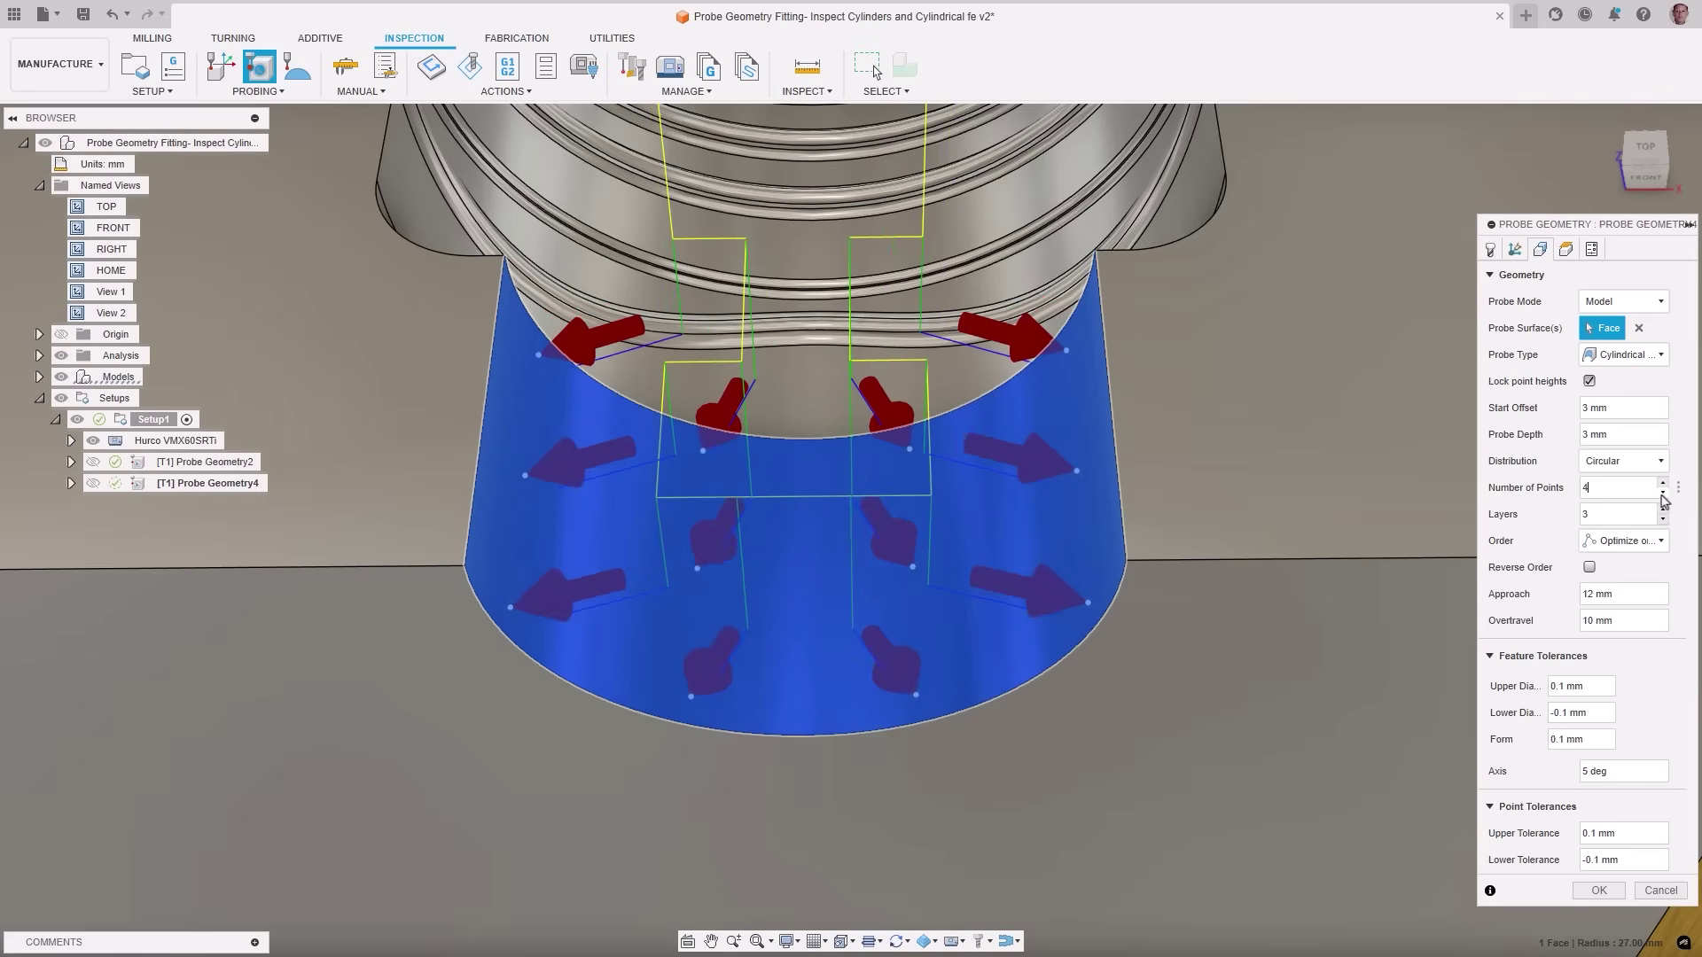
left_click(1663, 493)
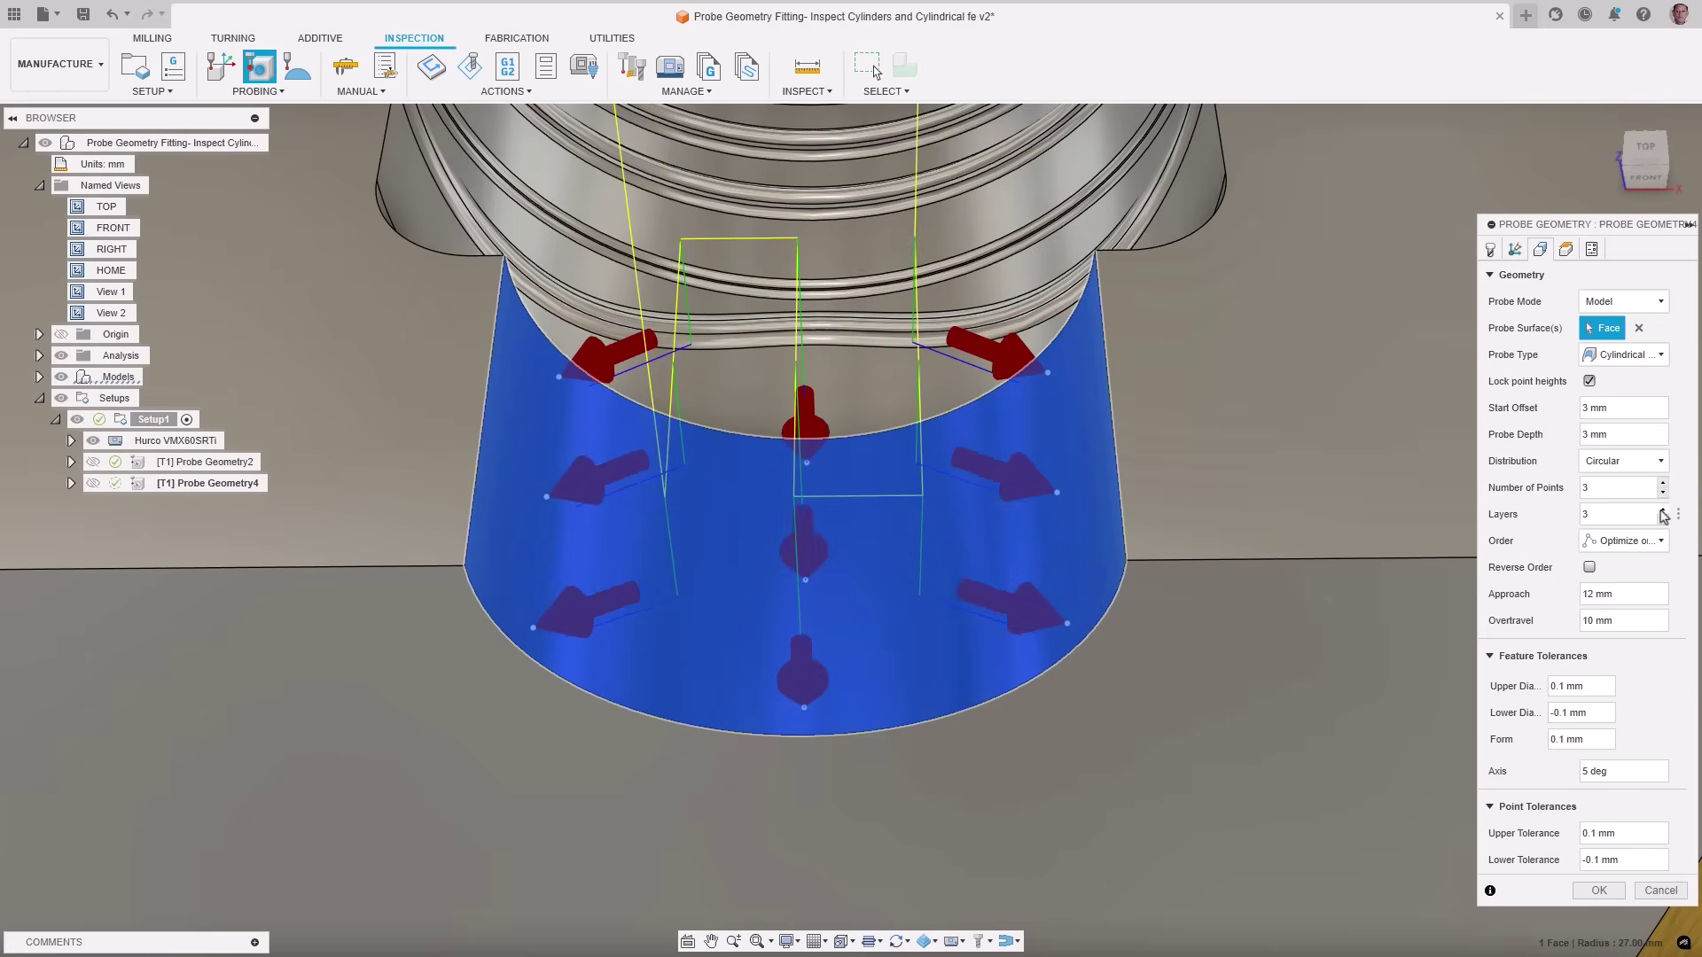
Raise the cylindrical probing layers to 6 and reduce the layer count again.
left_click(1663, 509)
left_click(1663, 509)
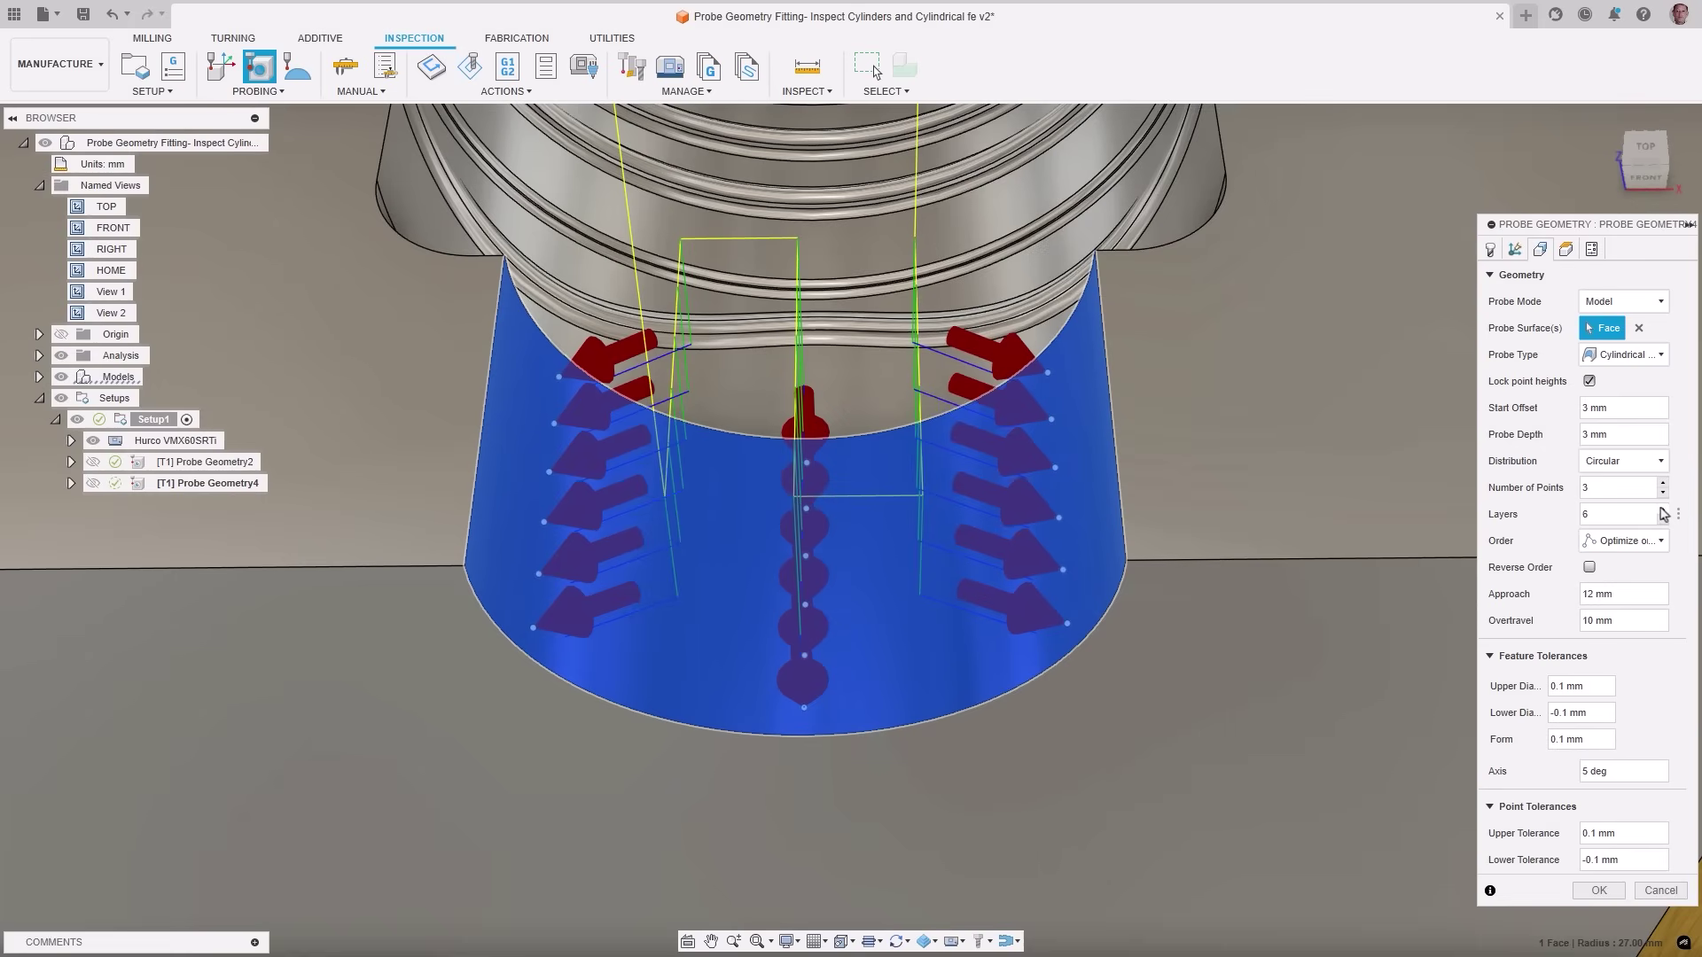
left_click(1664, 519)
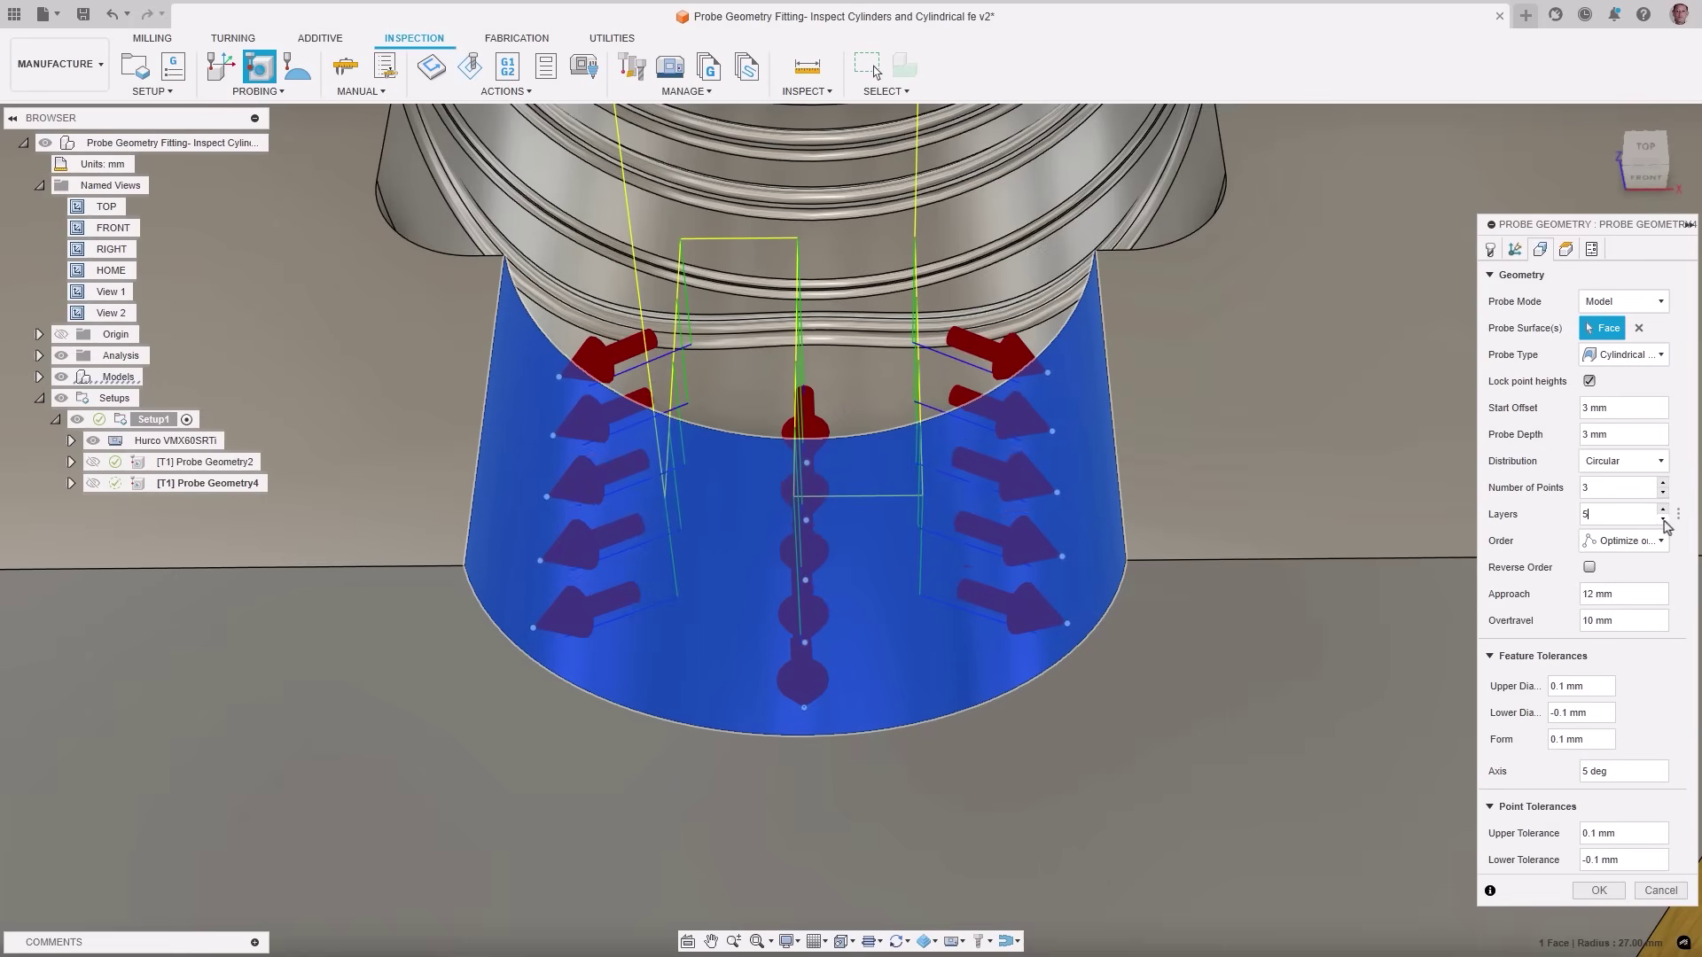
left_click(1664, 520)
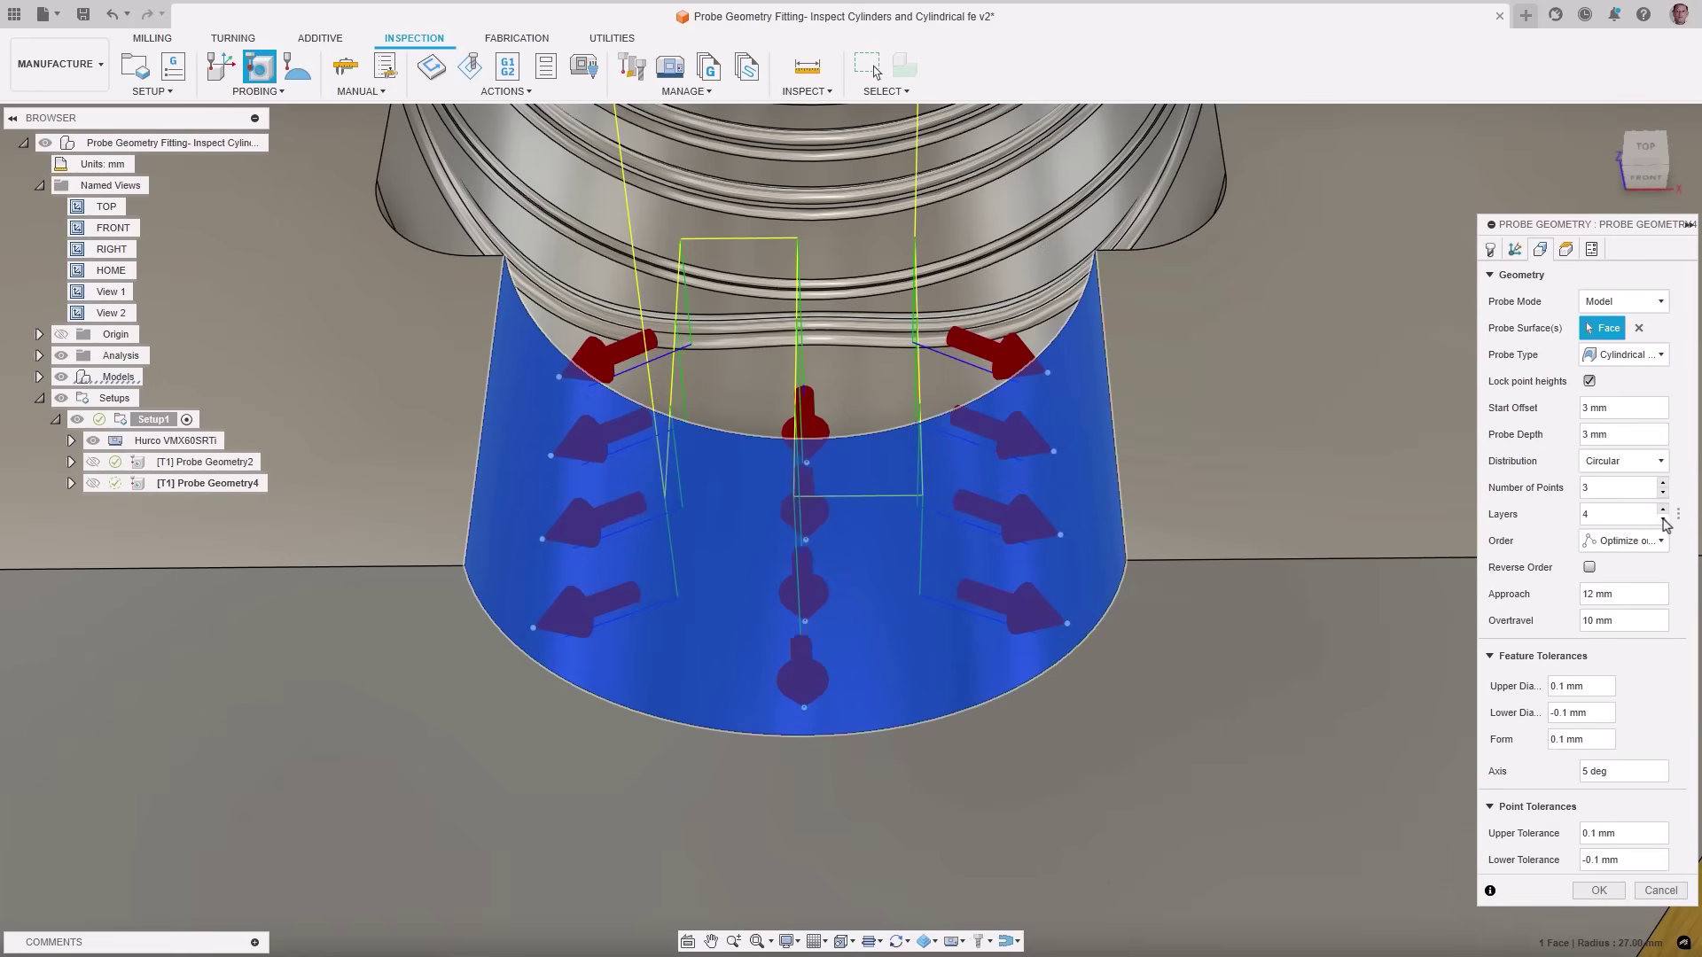
left_click(1664, 520)
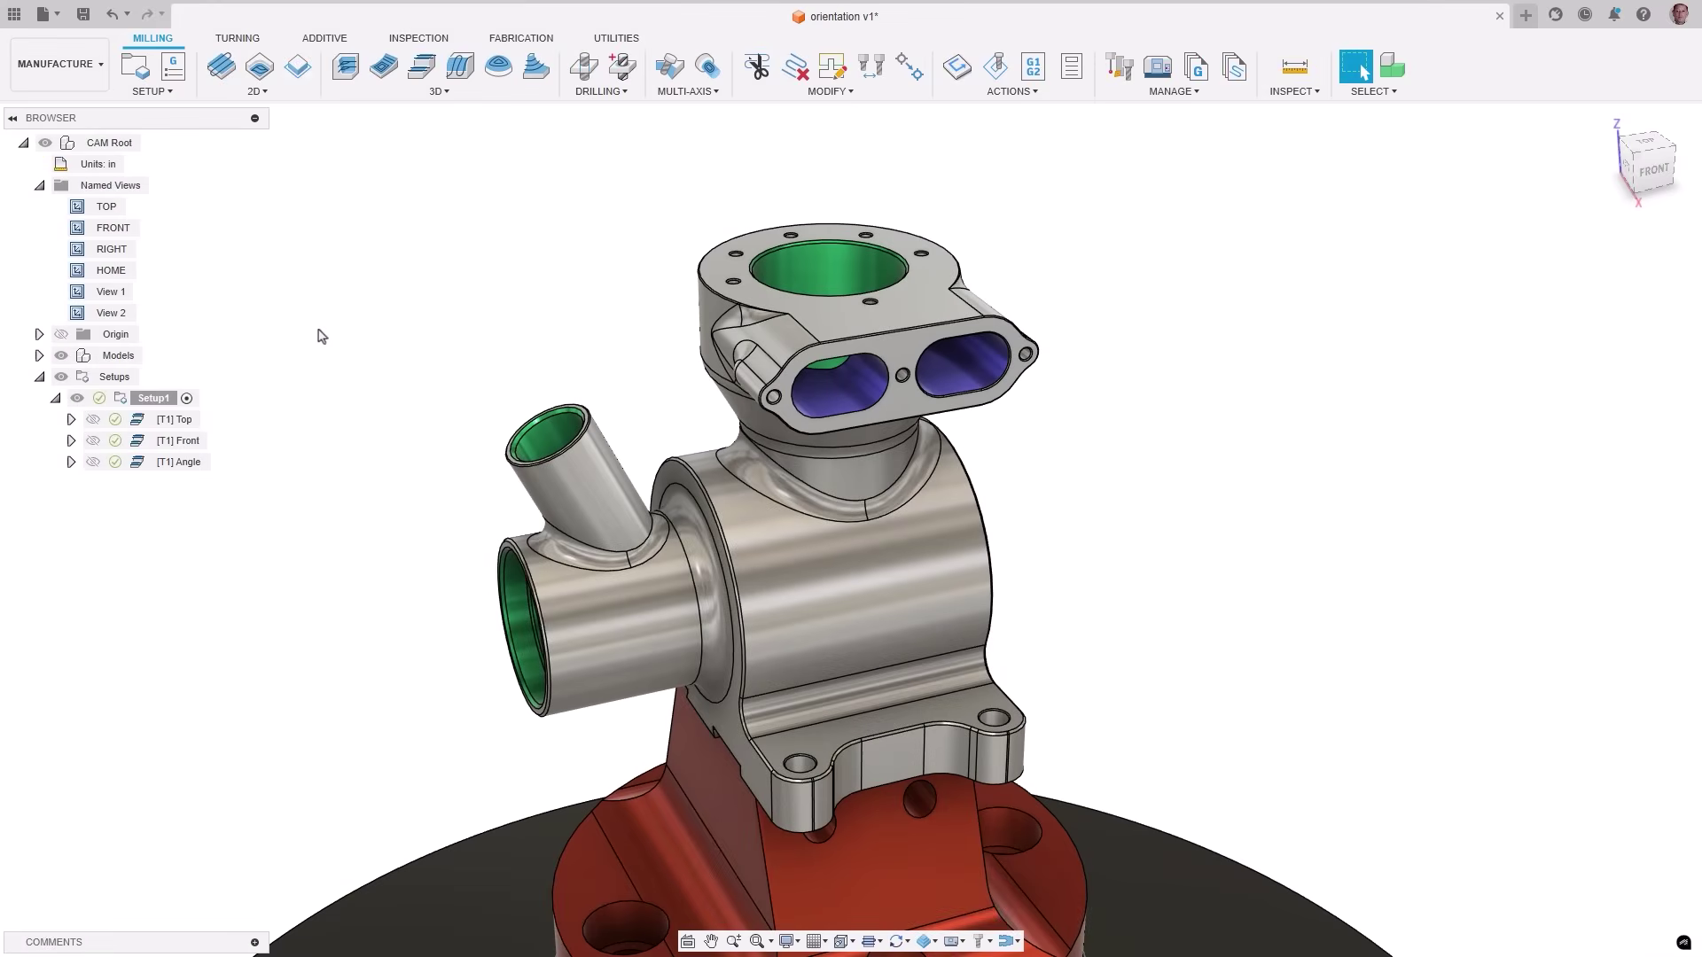
Preview the toolpaths of the Top, Front and Angle operations one after another.
left_click(142, 421)
left_click(142, 443)
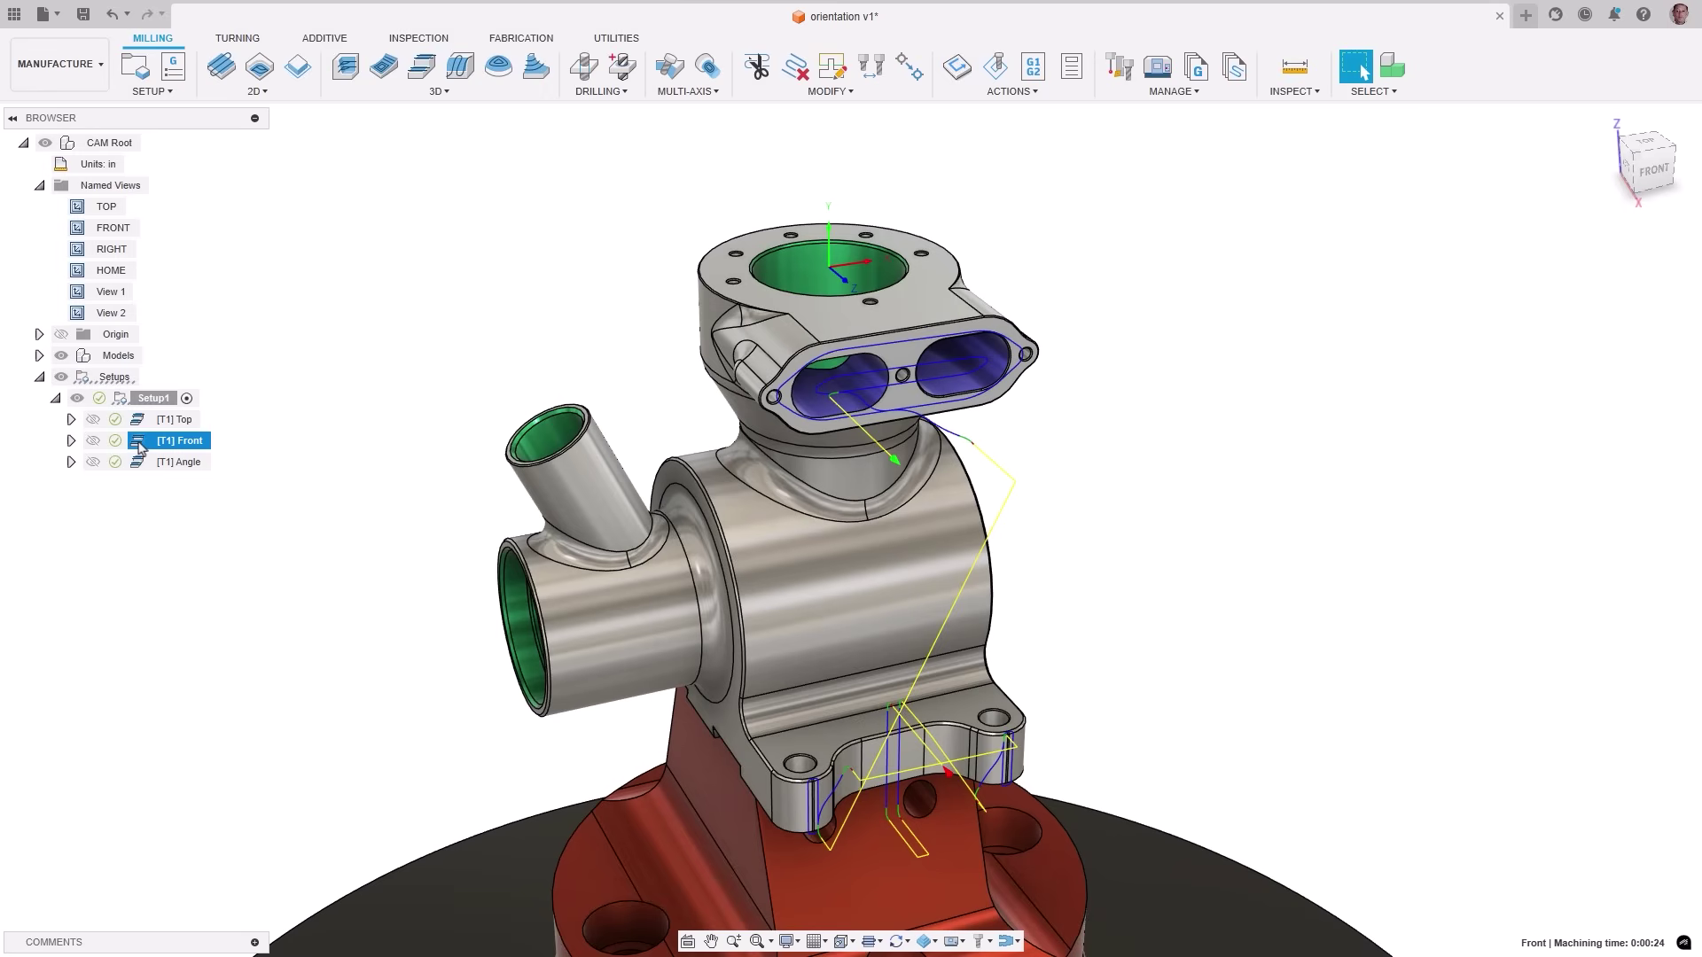
left_click(142, 463)
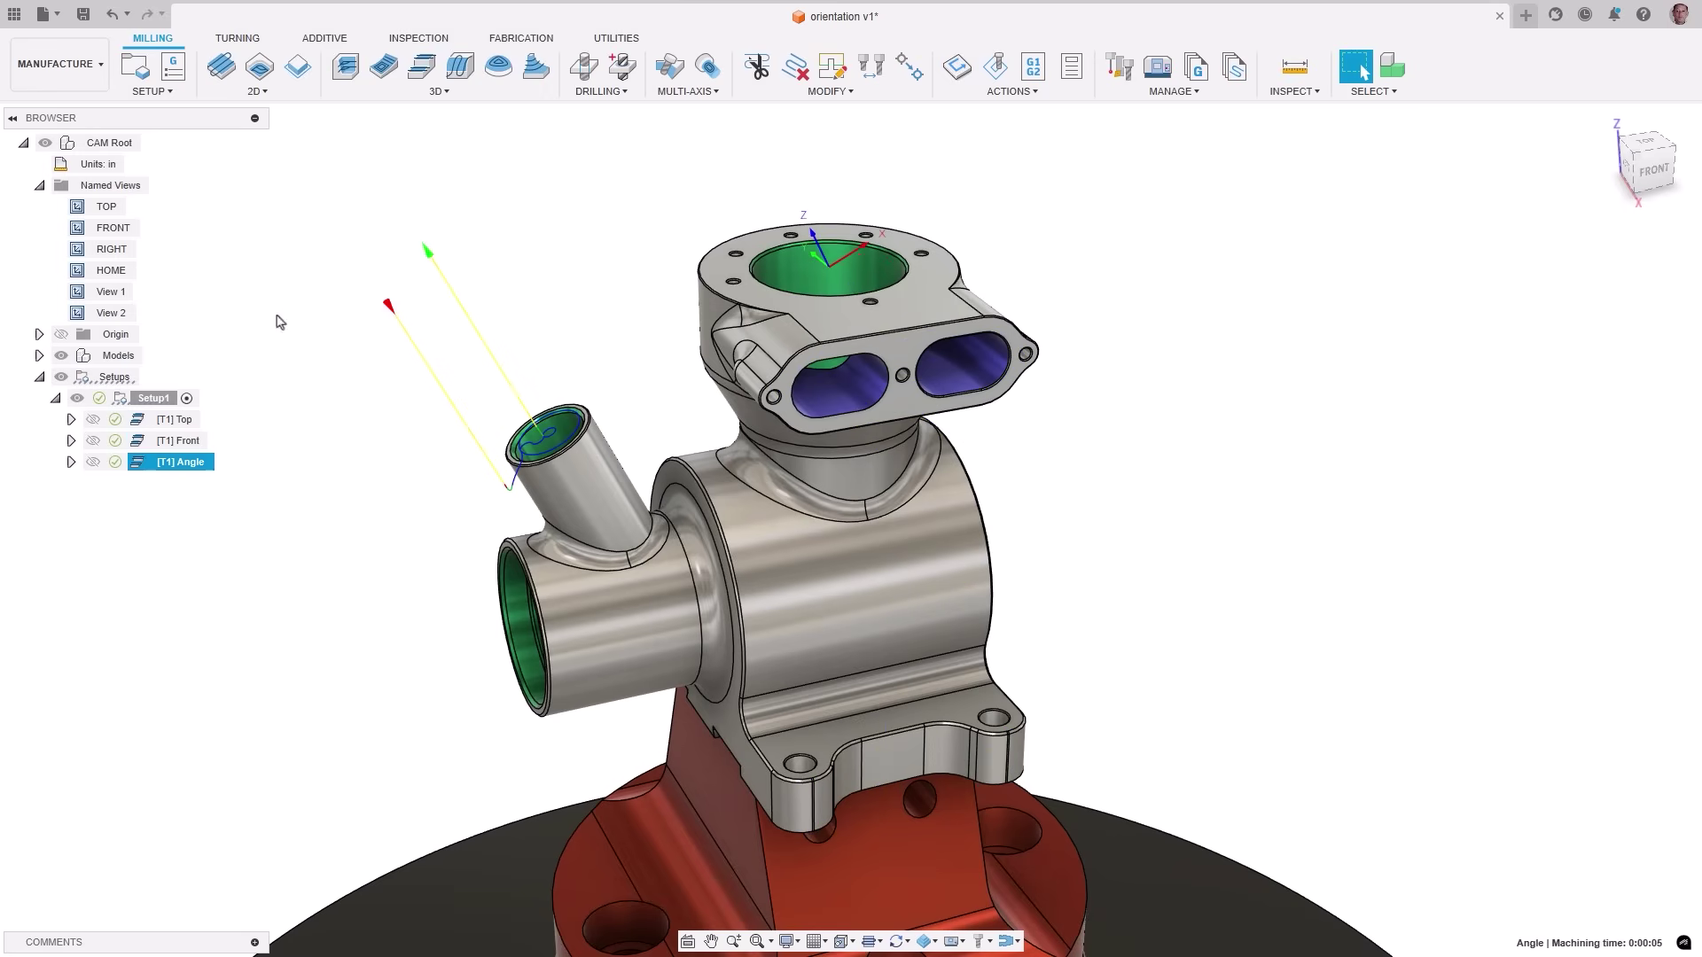
Create a 2D Contour operation and enable Tool Orientation in its machining type settings.
left_click(259, 92)
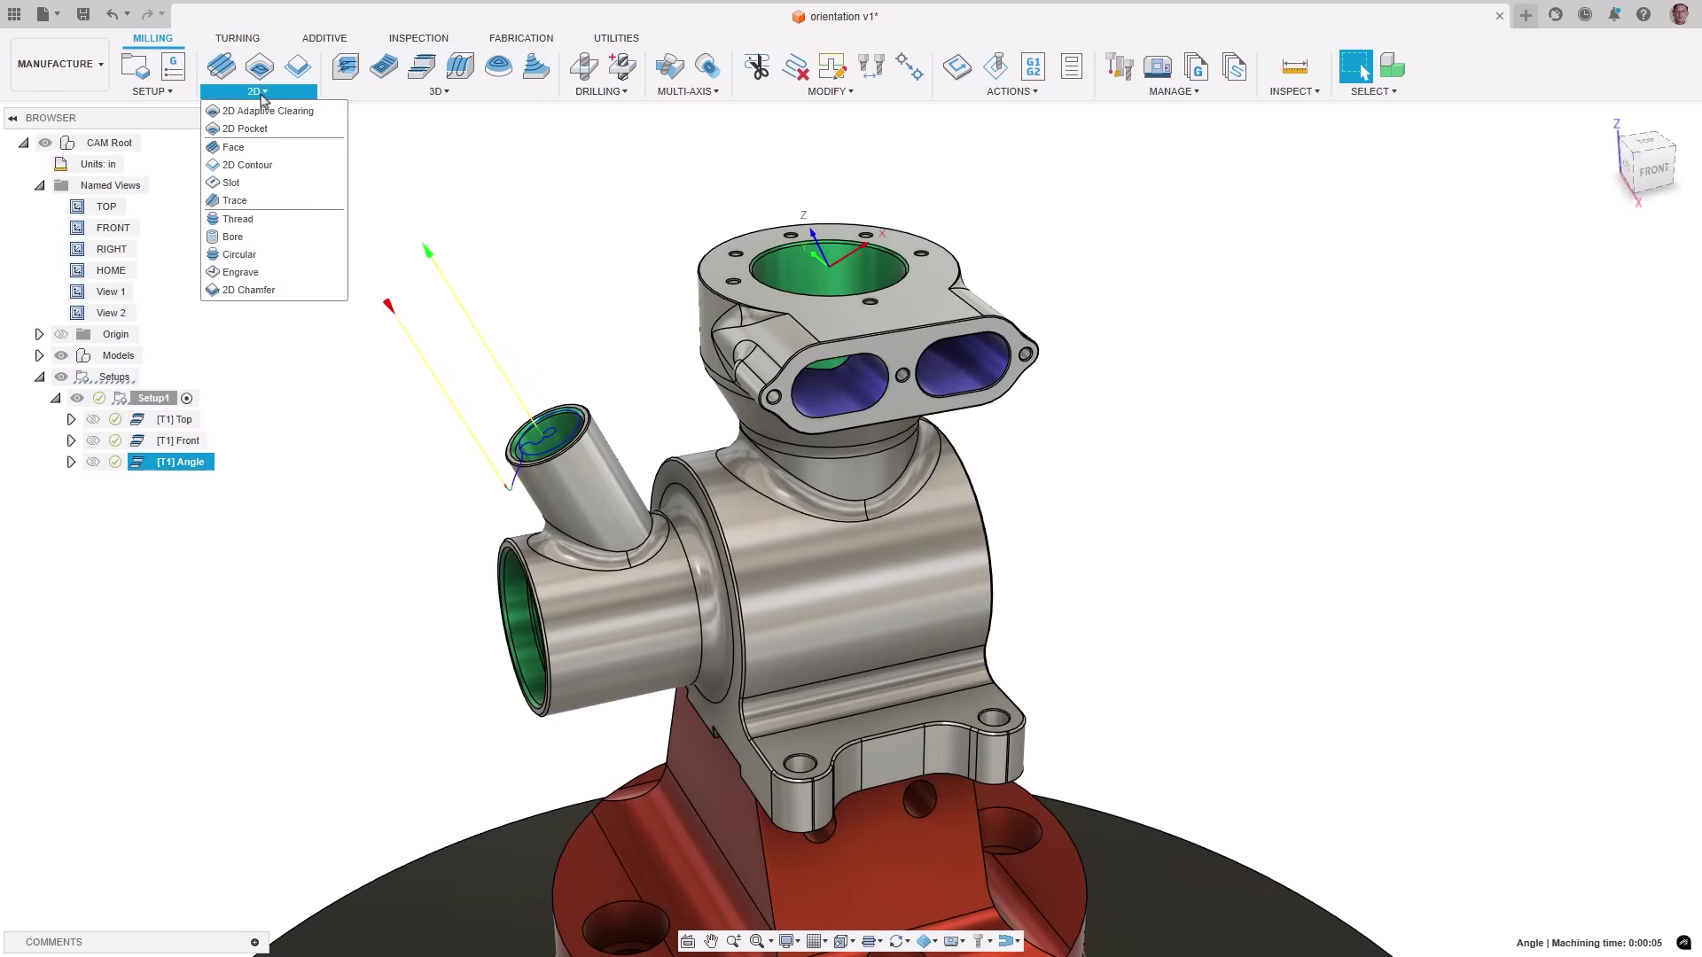
left_click(245, 165)
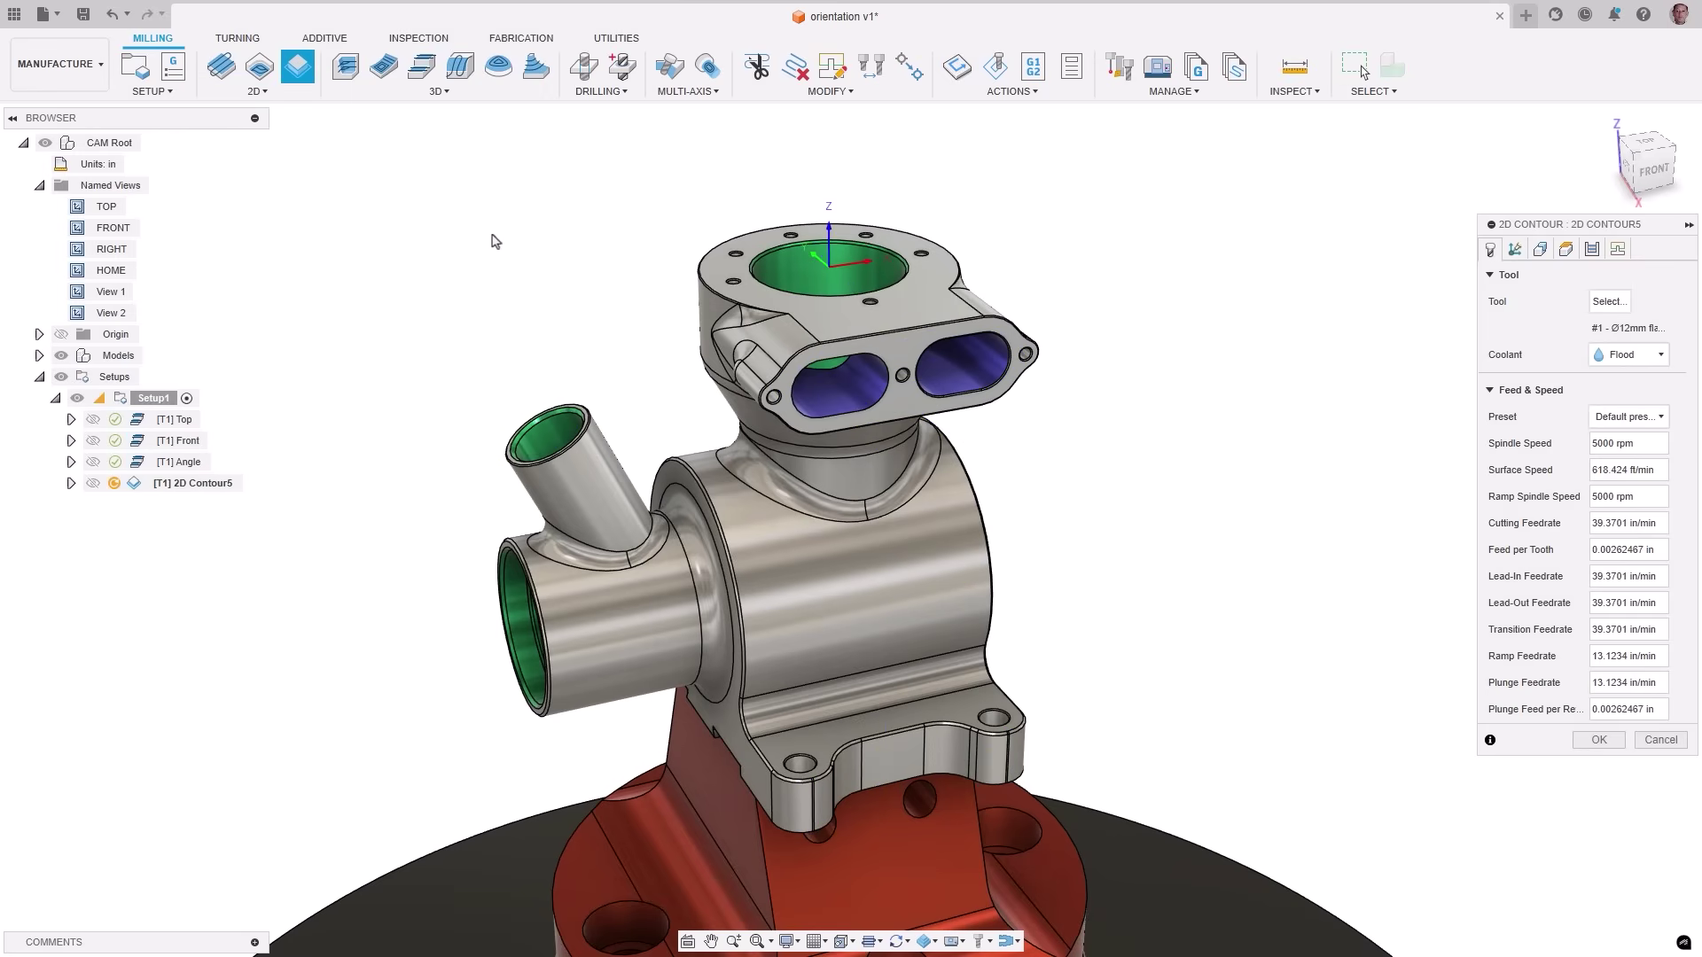
left_click(1517, 252)
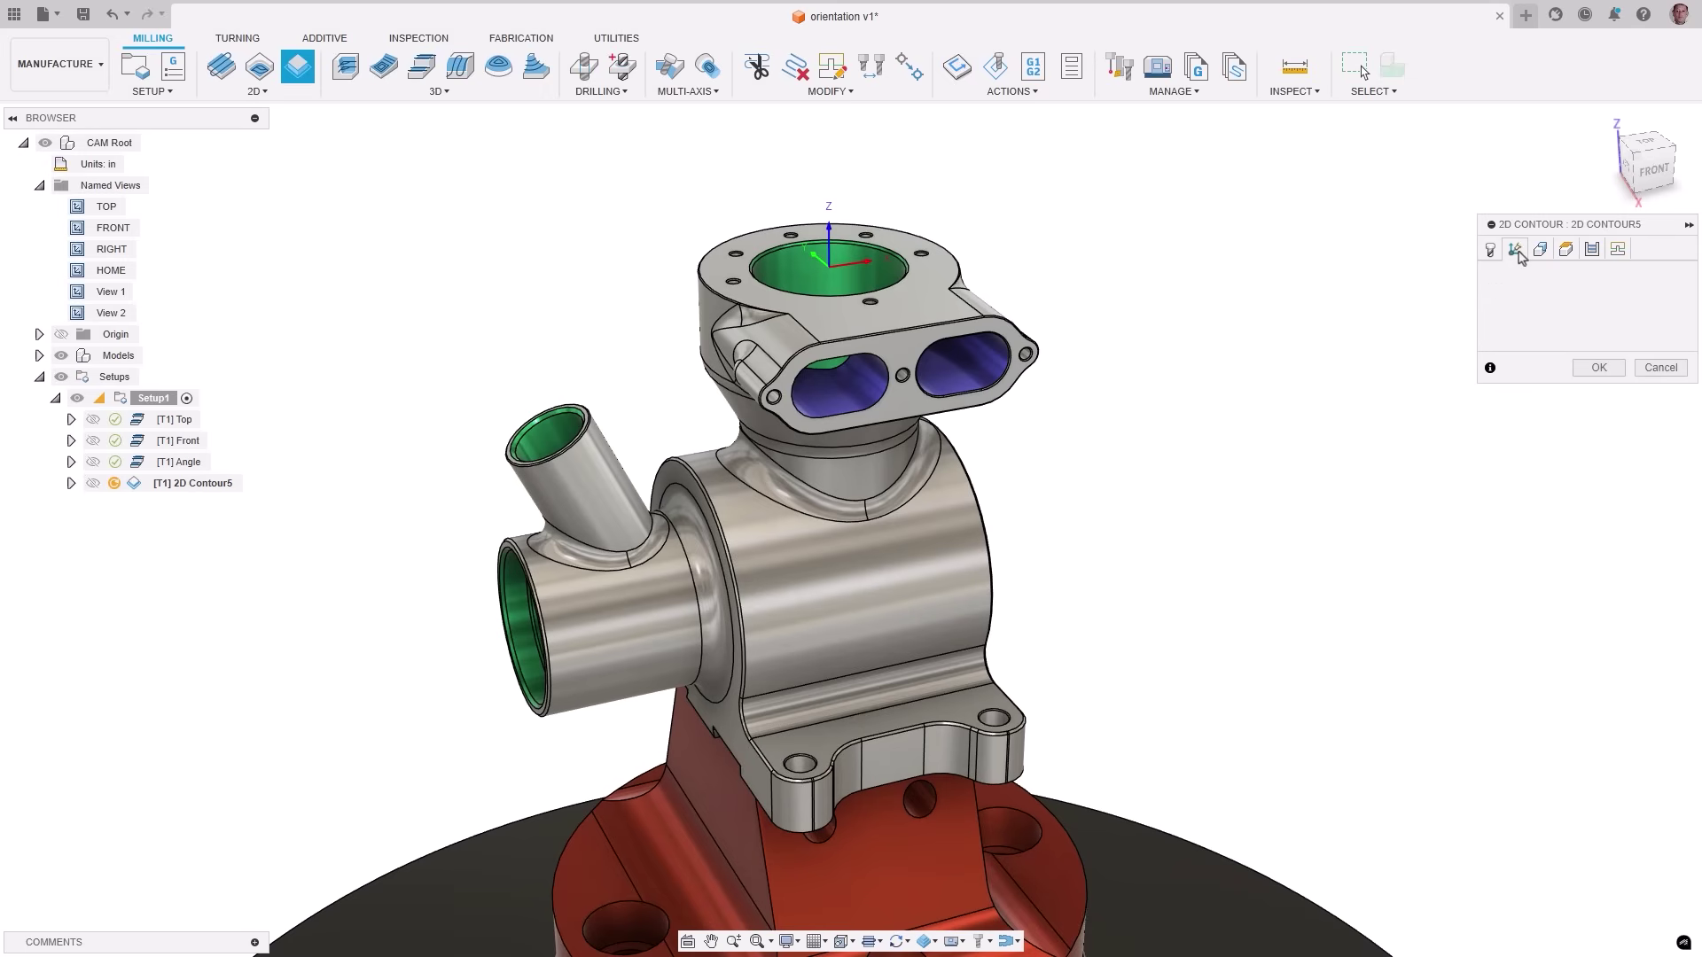
left_click(1494, 338)
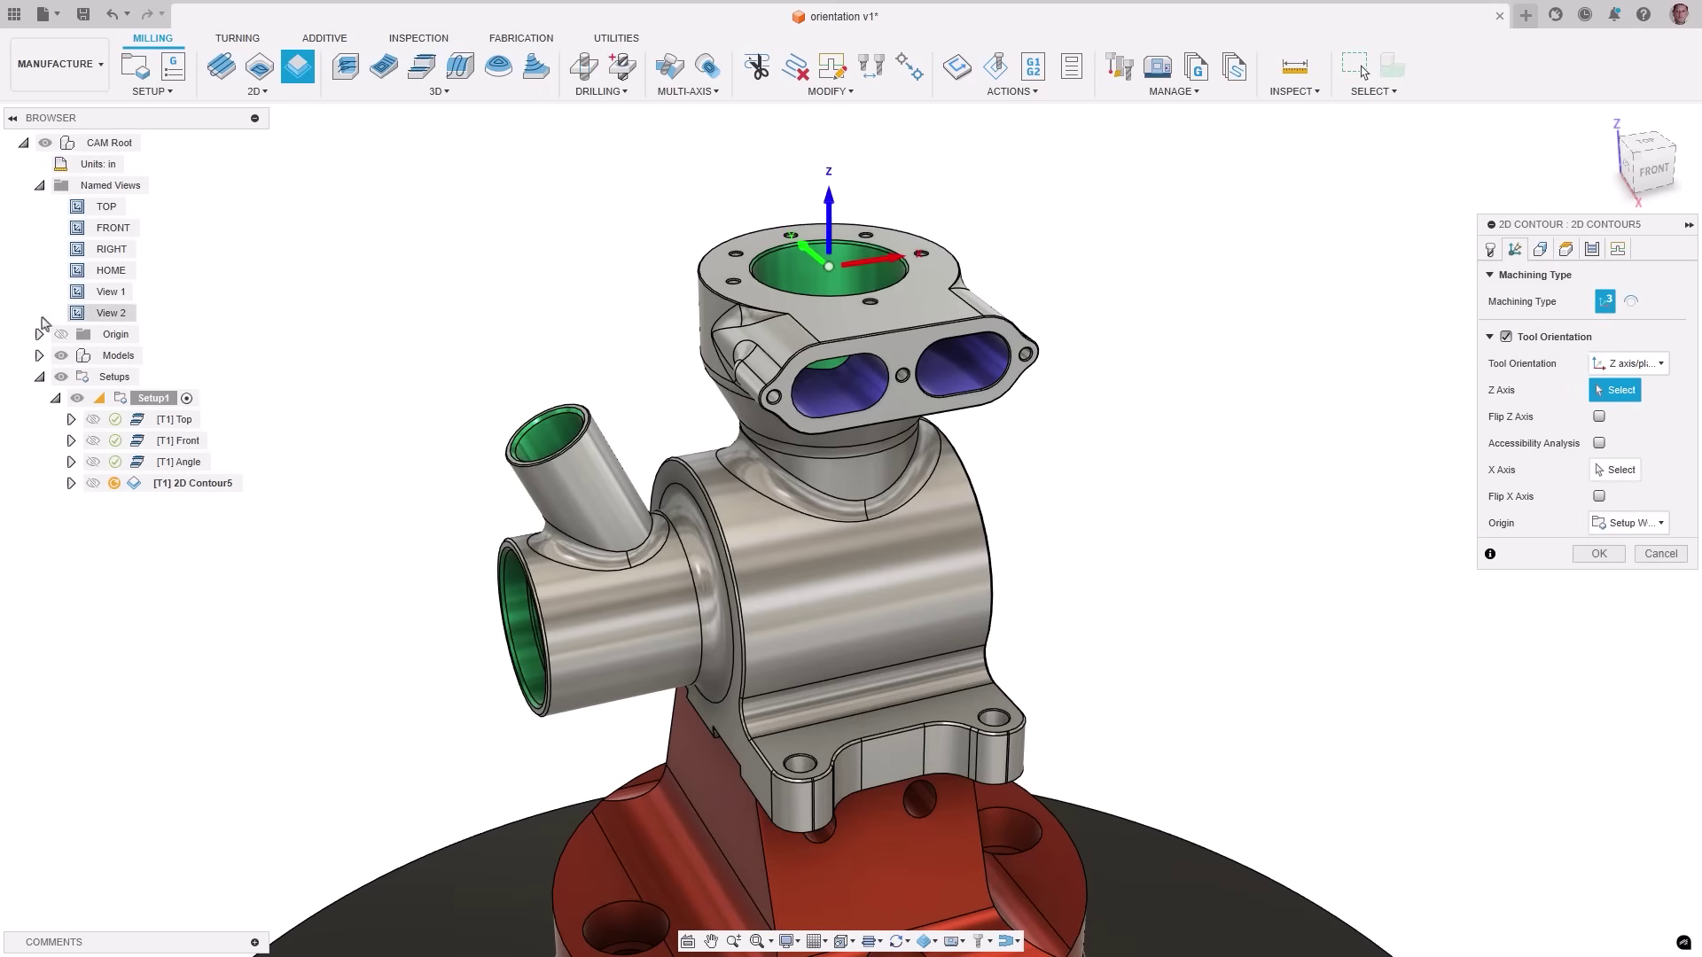
Switch the 2D Contour's tool orientation to Coordinate system and reference the Front operation's orientation, followed by the Angle operation's.
double_click(79, 315)
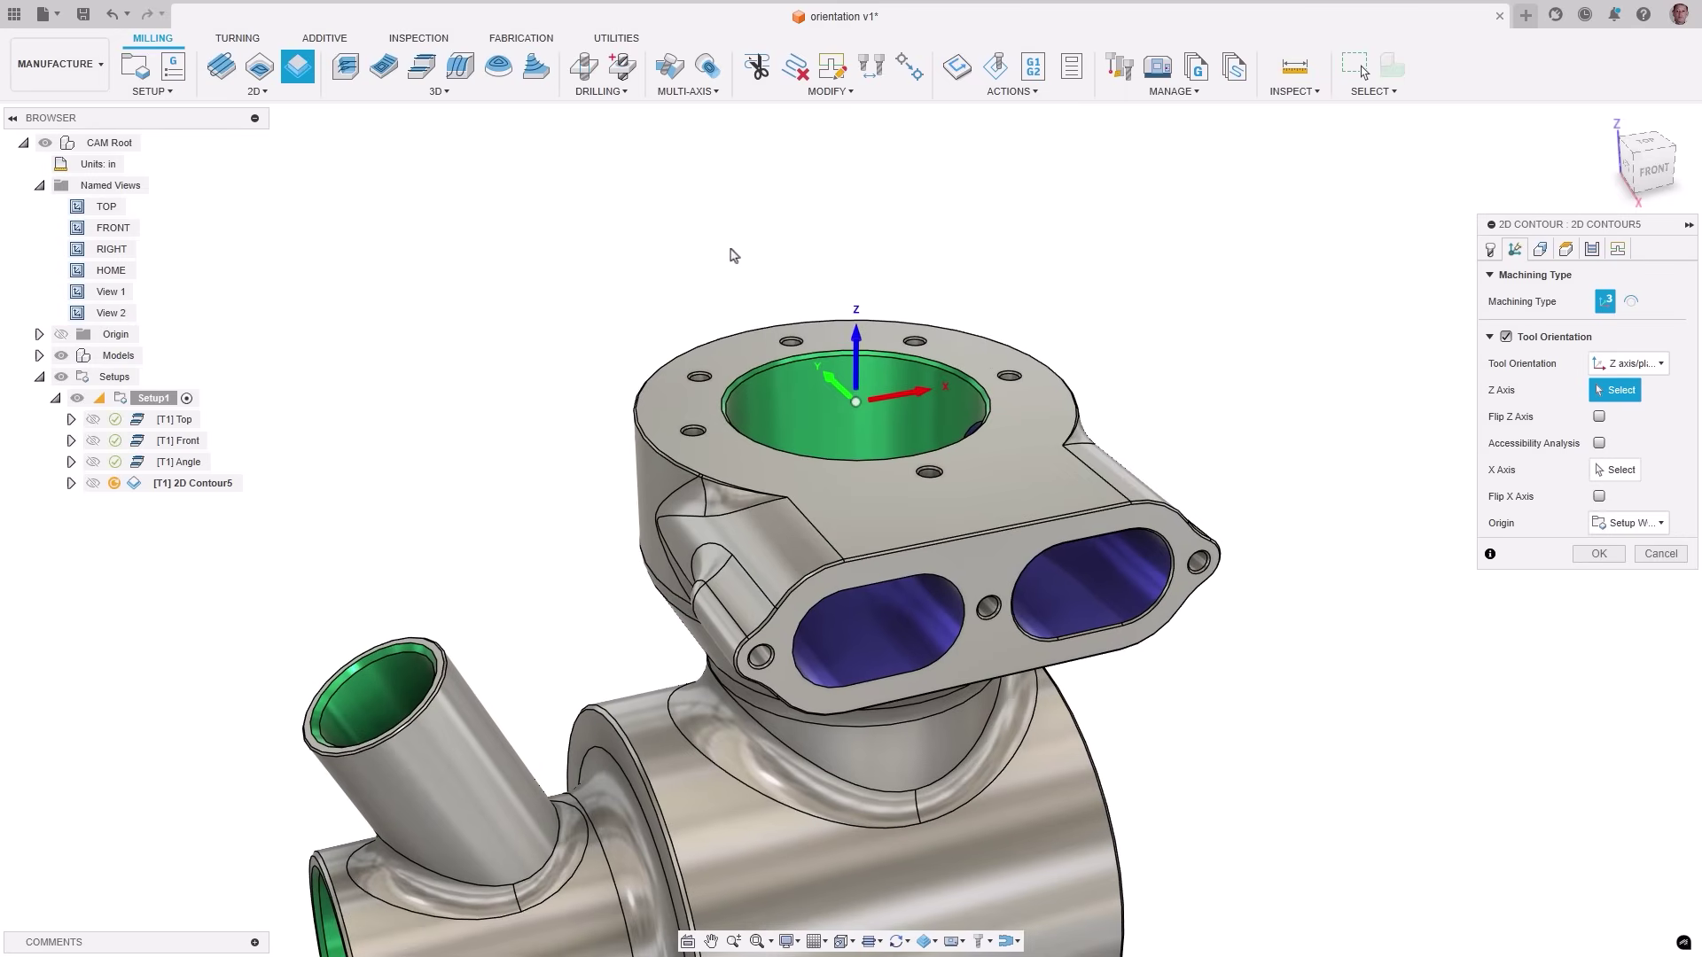
left_click(1603, 365)
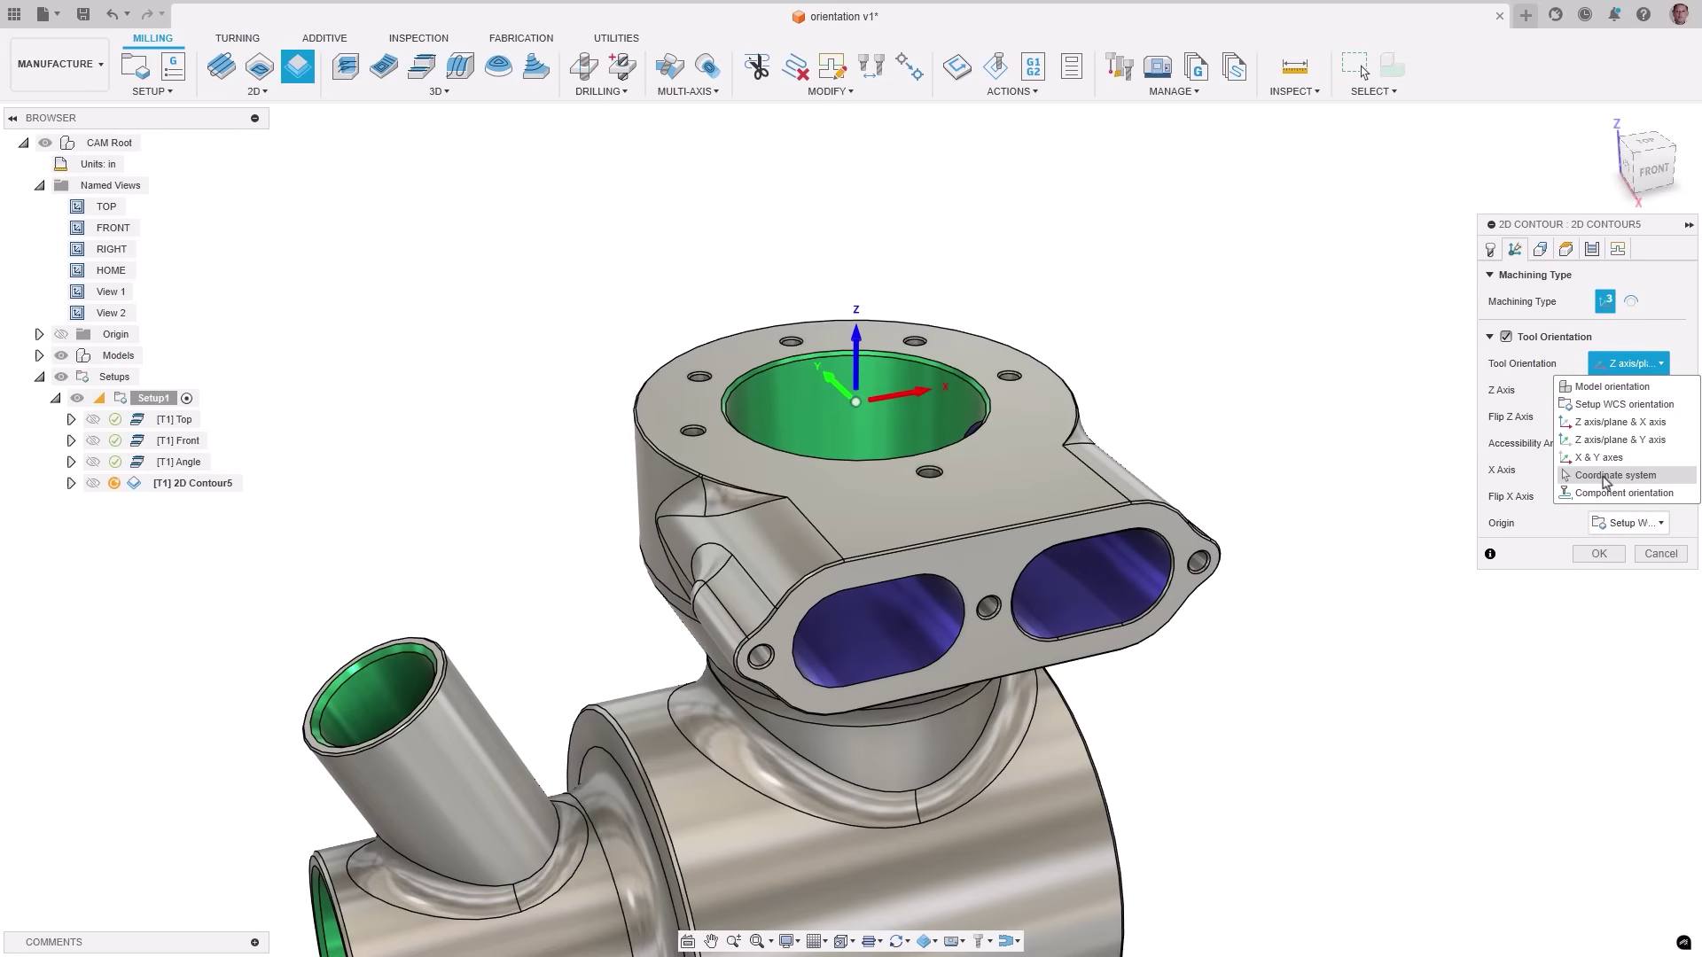
left_click(1604, 476)
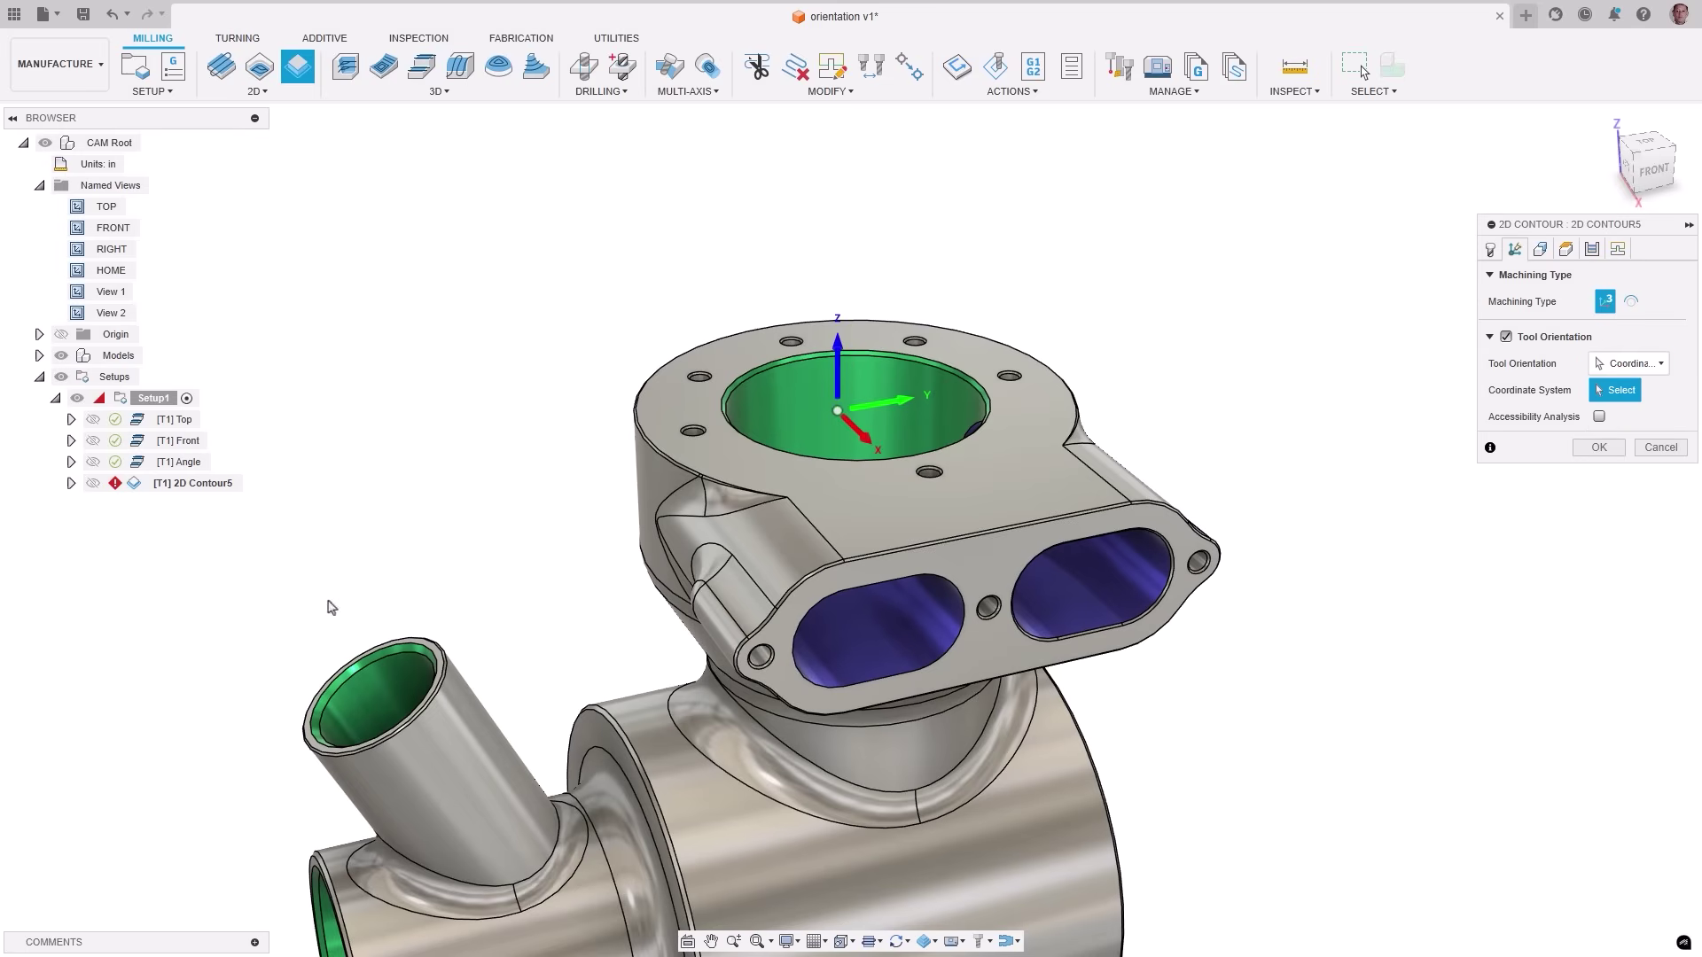
left_click(71, 440)
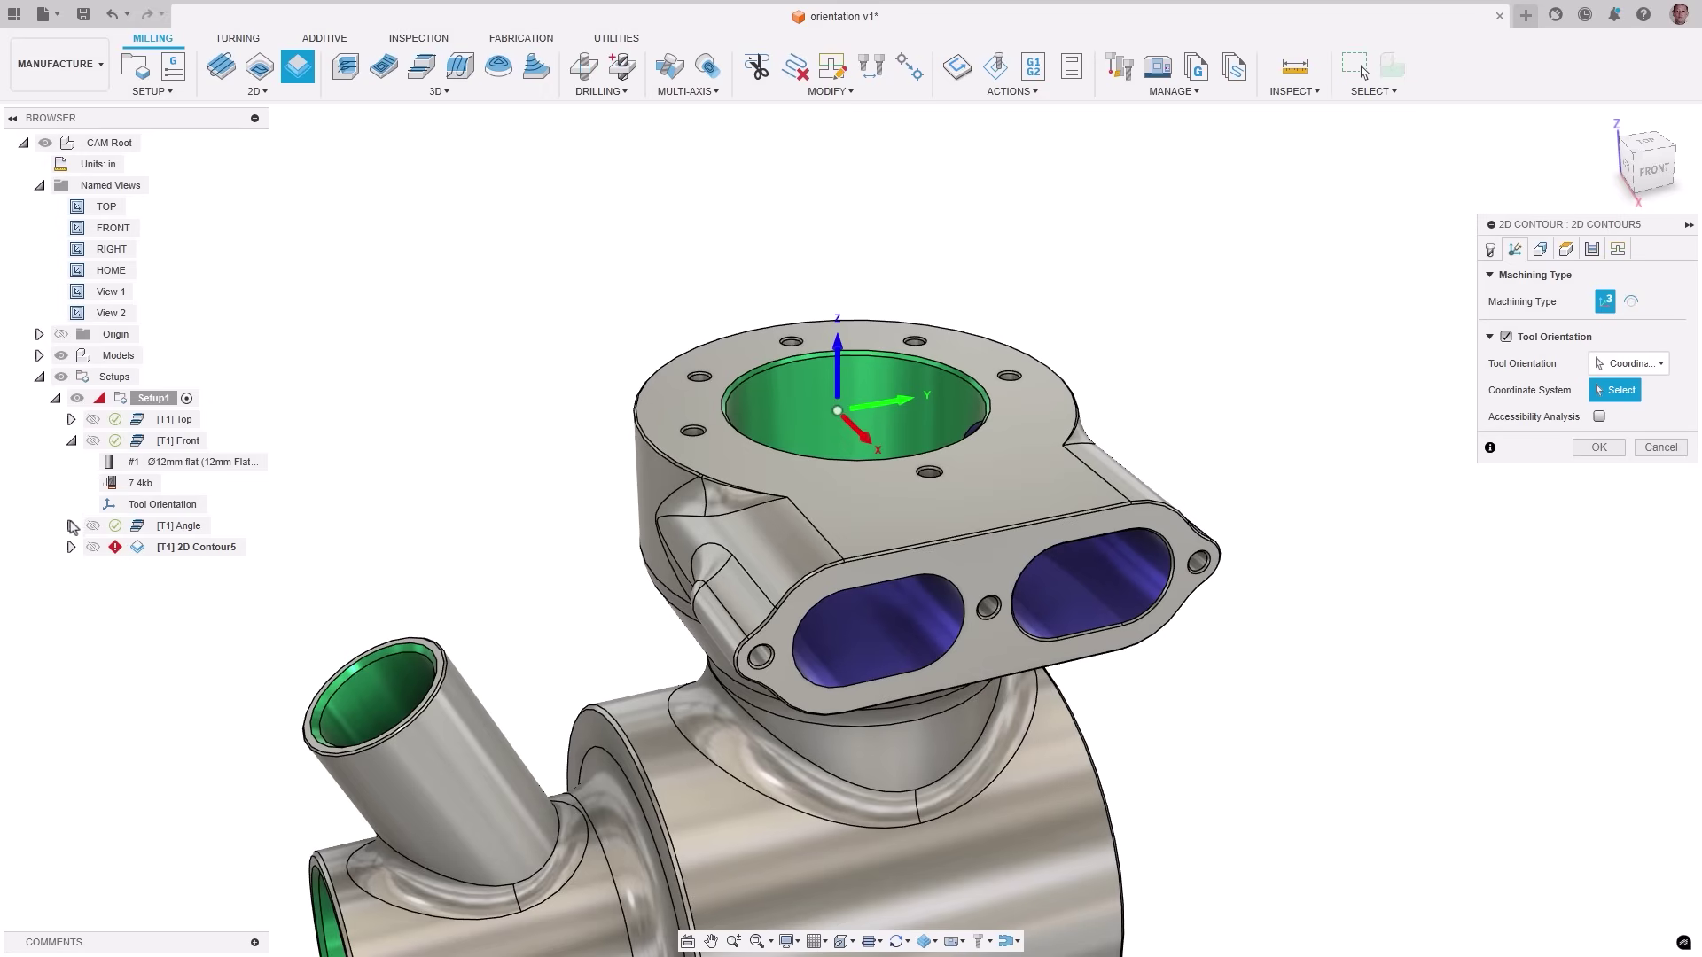
left_click(71, 525)
left_click(113, 507)
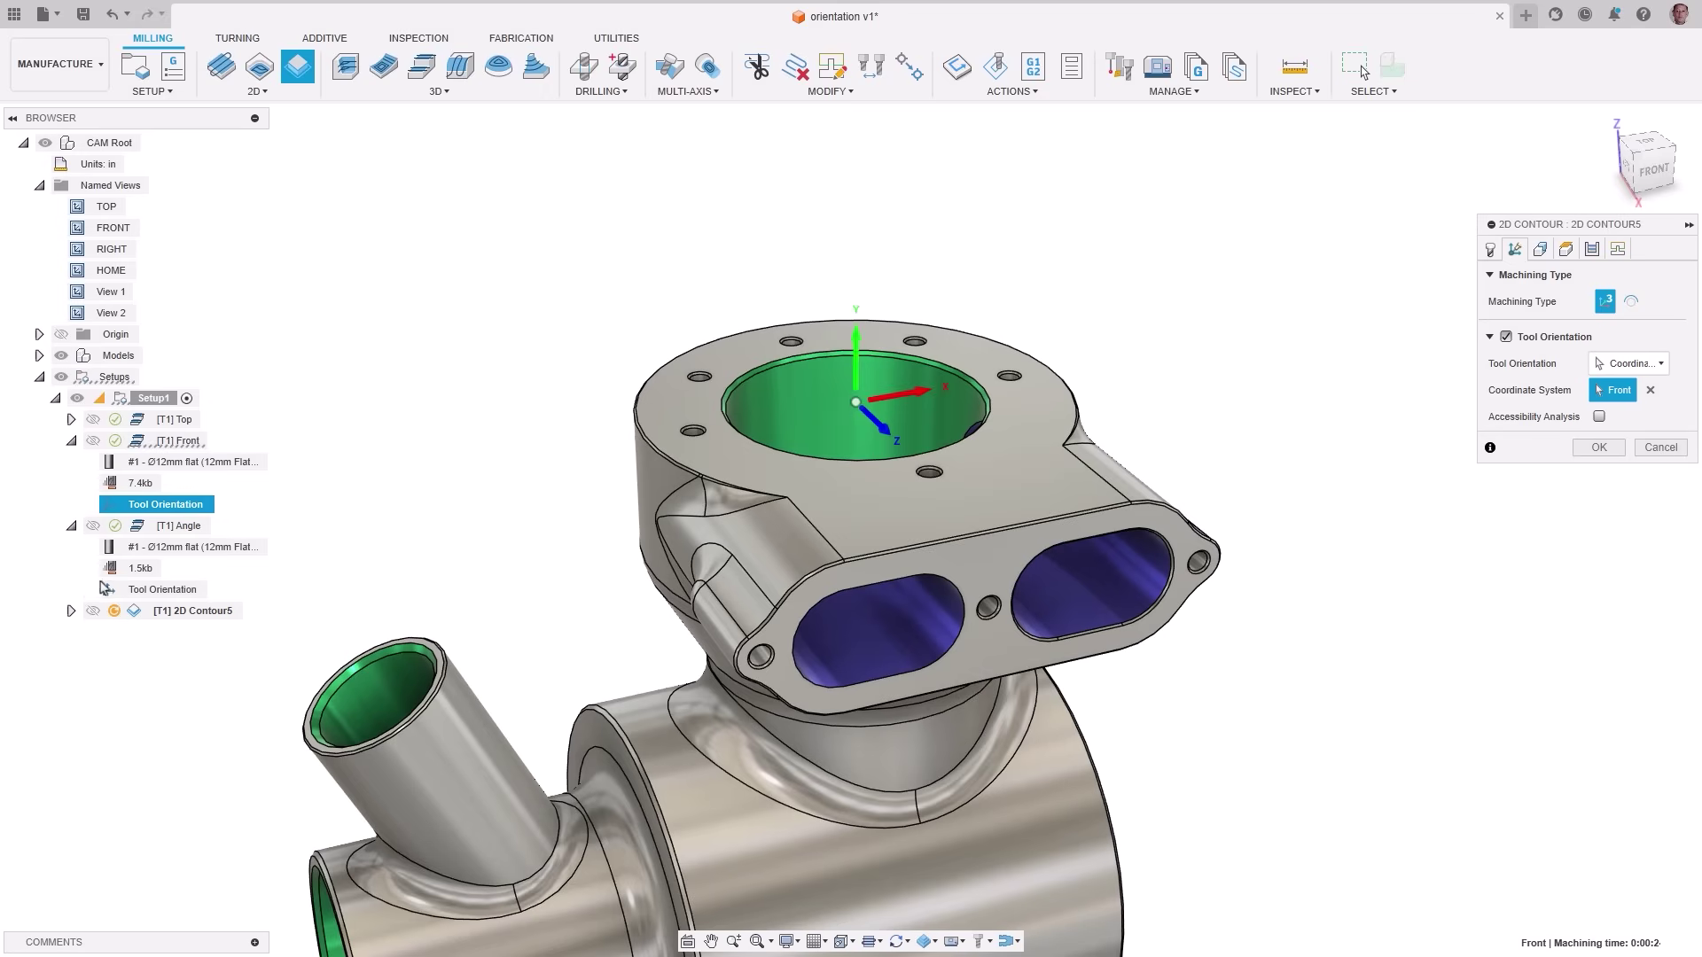
left_click(106, 590)
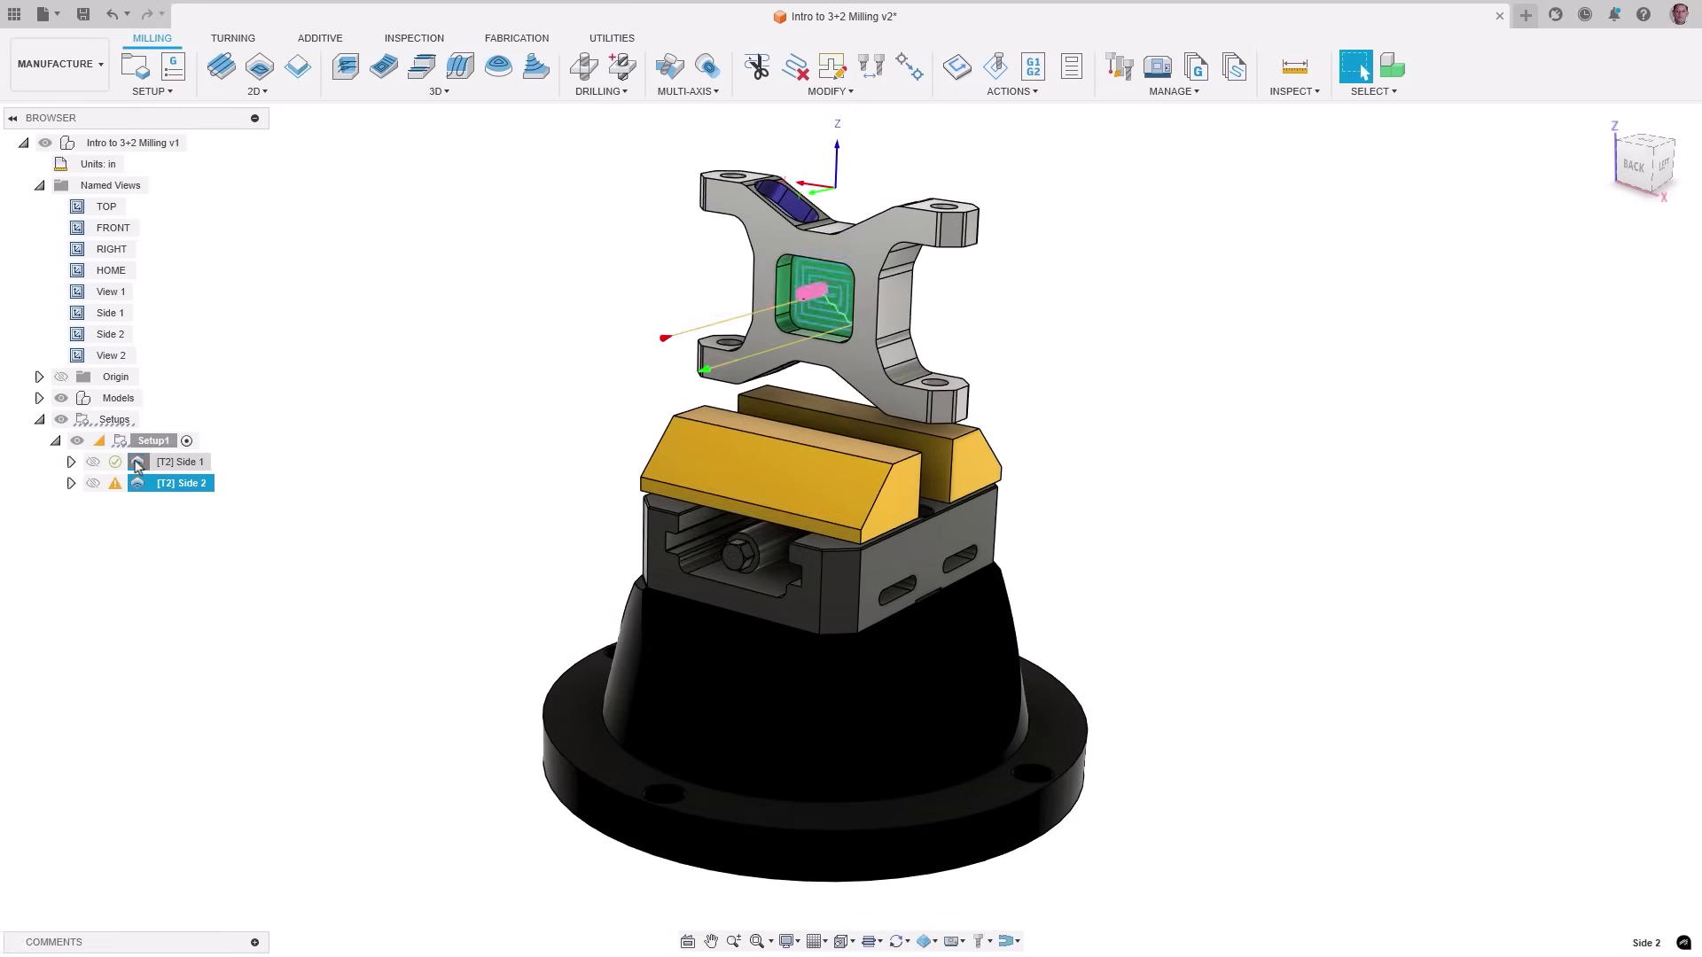
Preview the Side 1 toolpath and inspect the part from the saved Side 1 and Side 2 views.
left_click(137, 464)
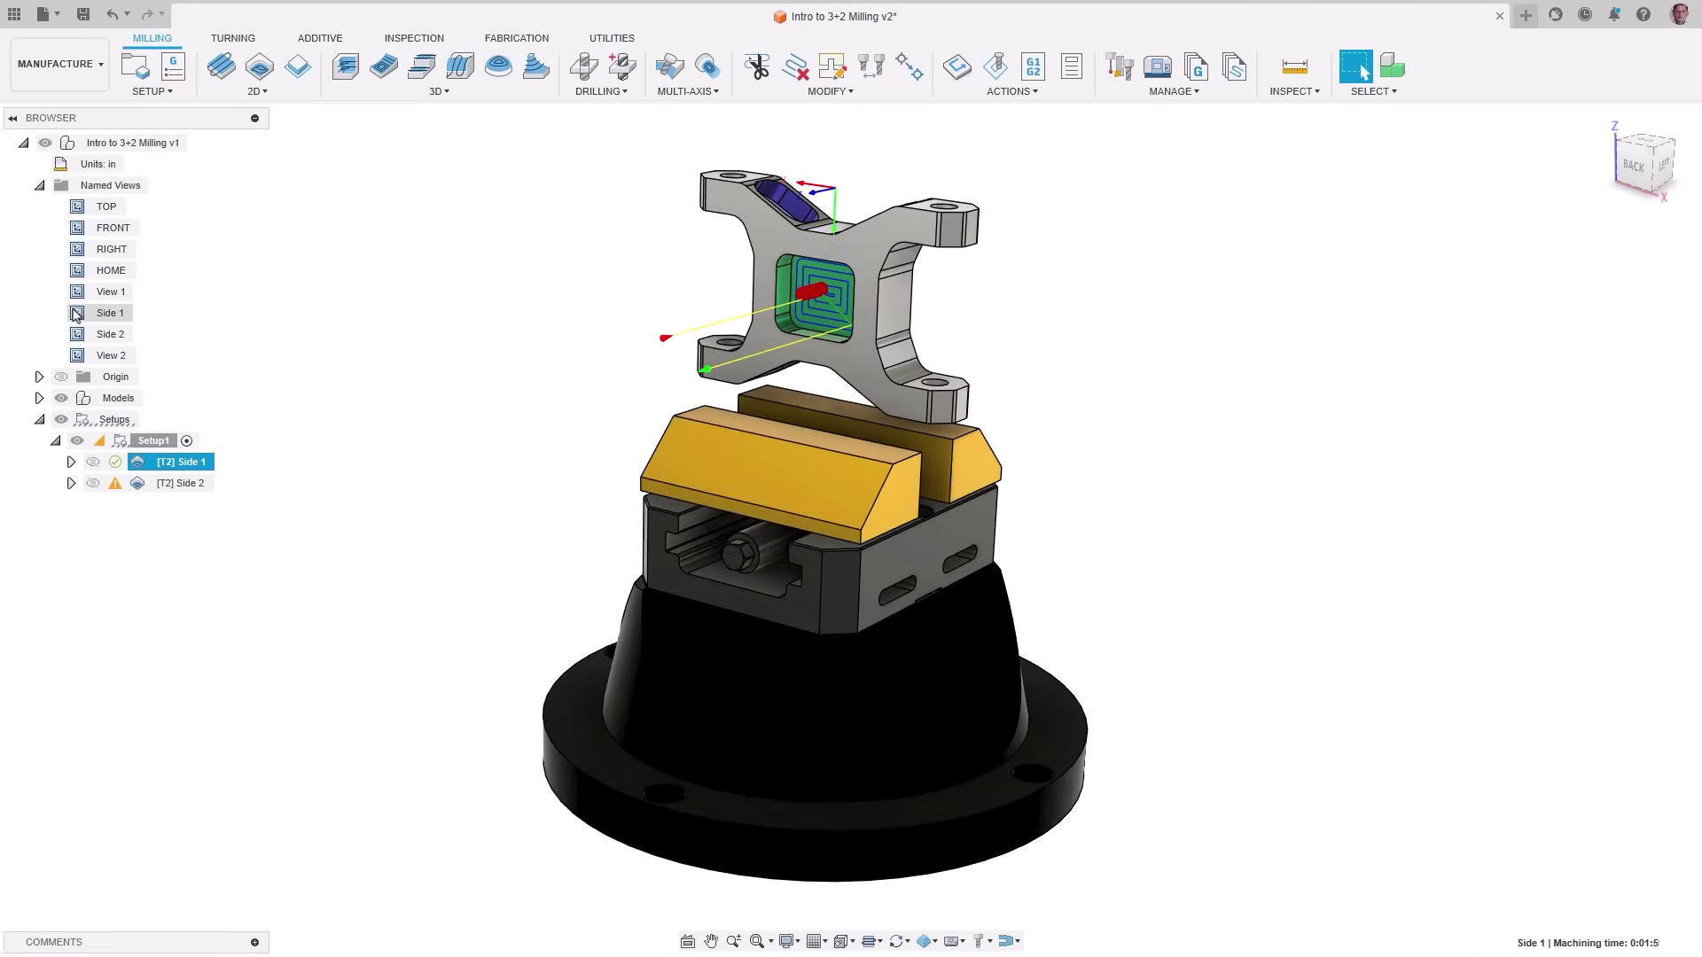
double_click(77, 314)
double_click(77, 335)
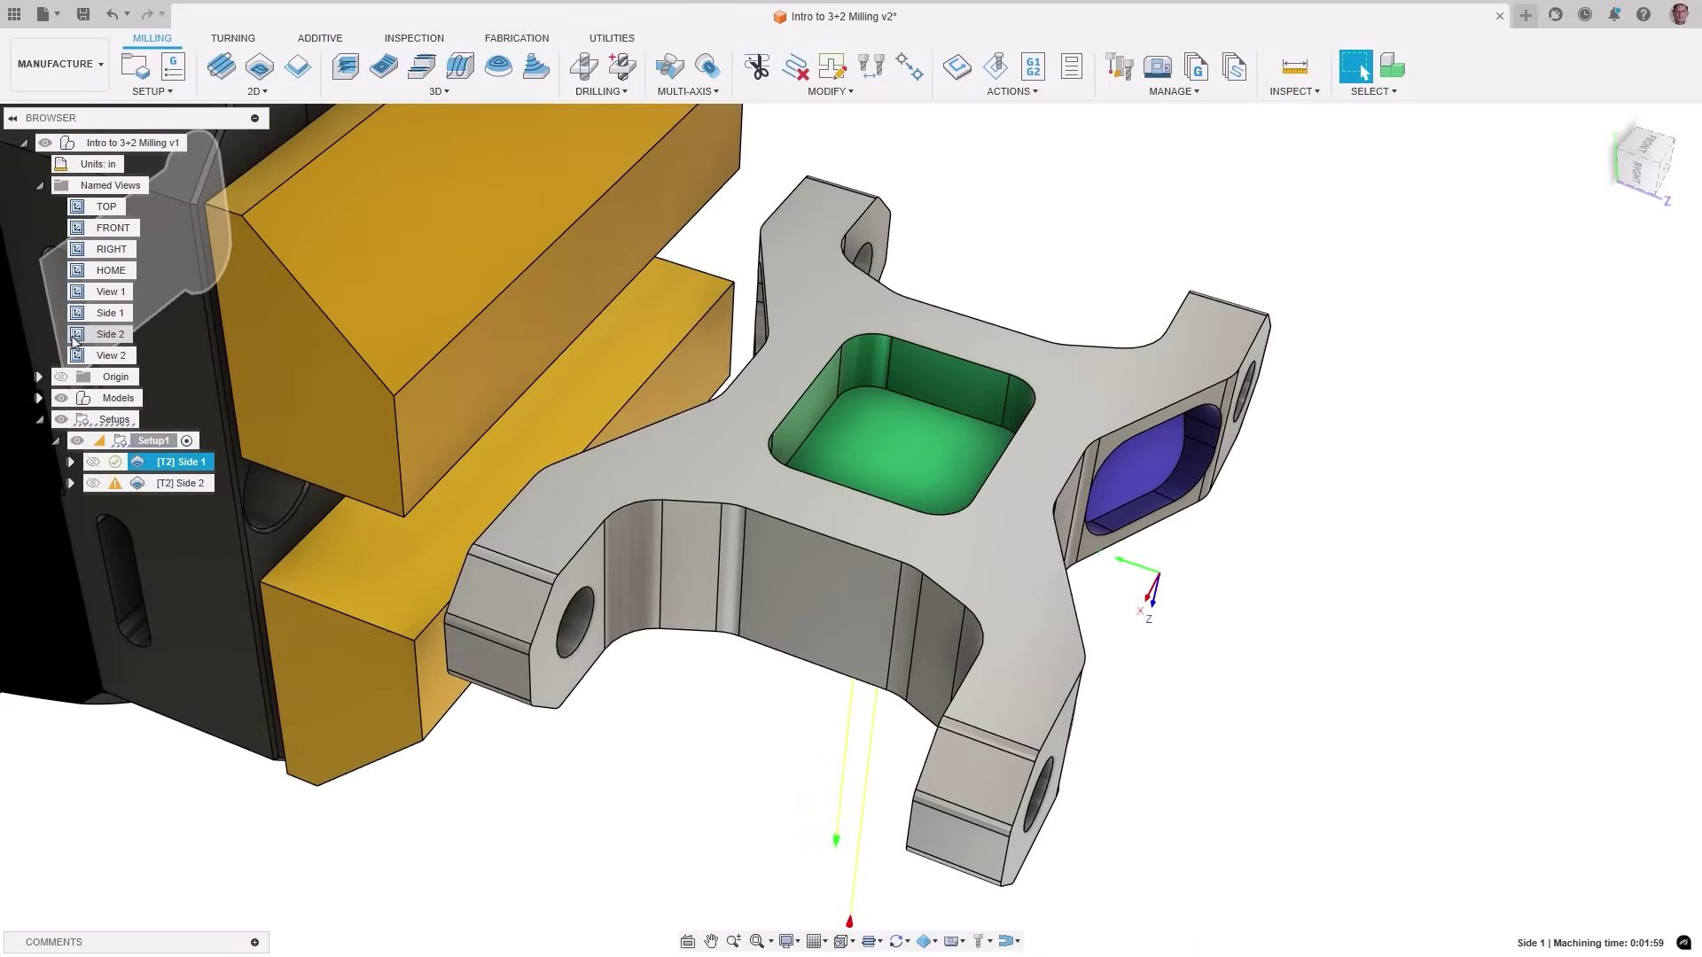
Enable Tool Orientation for the Side 2 2D Pocket and use the green pocket's floor face as its Z axis.
double_click(138, 483)
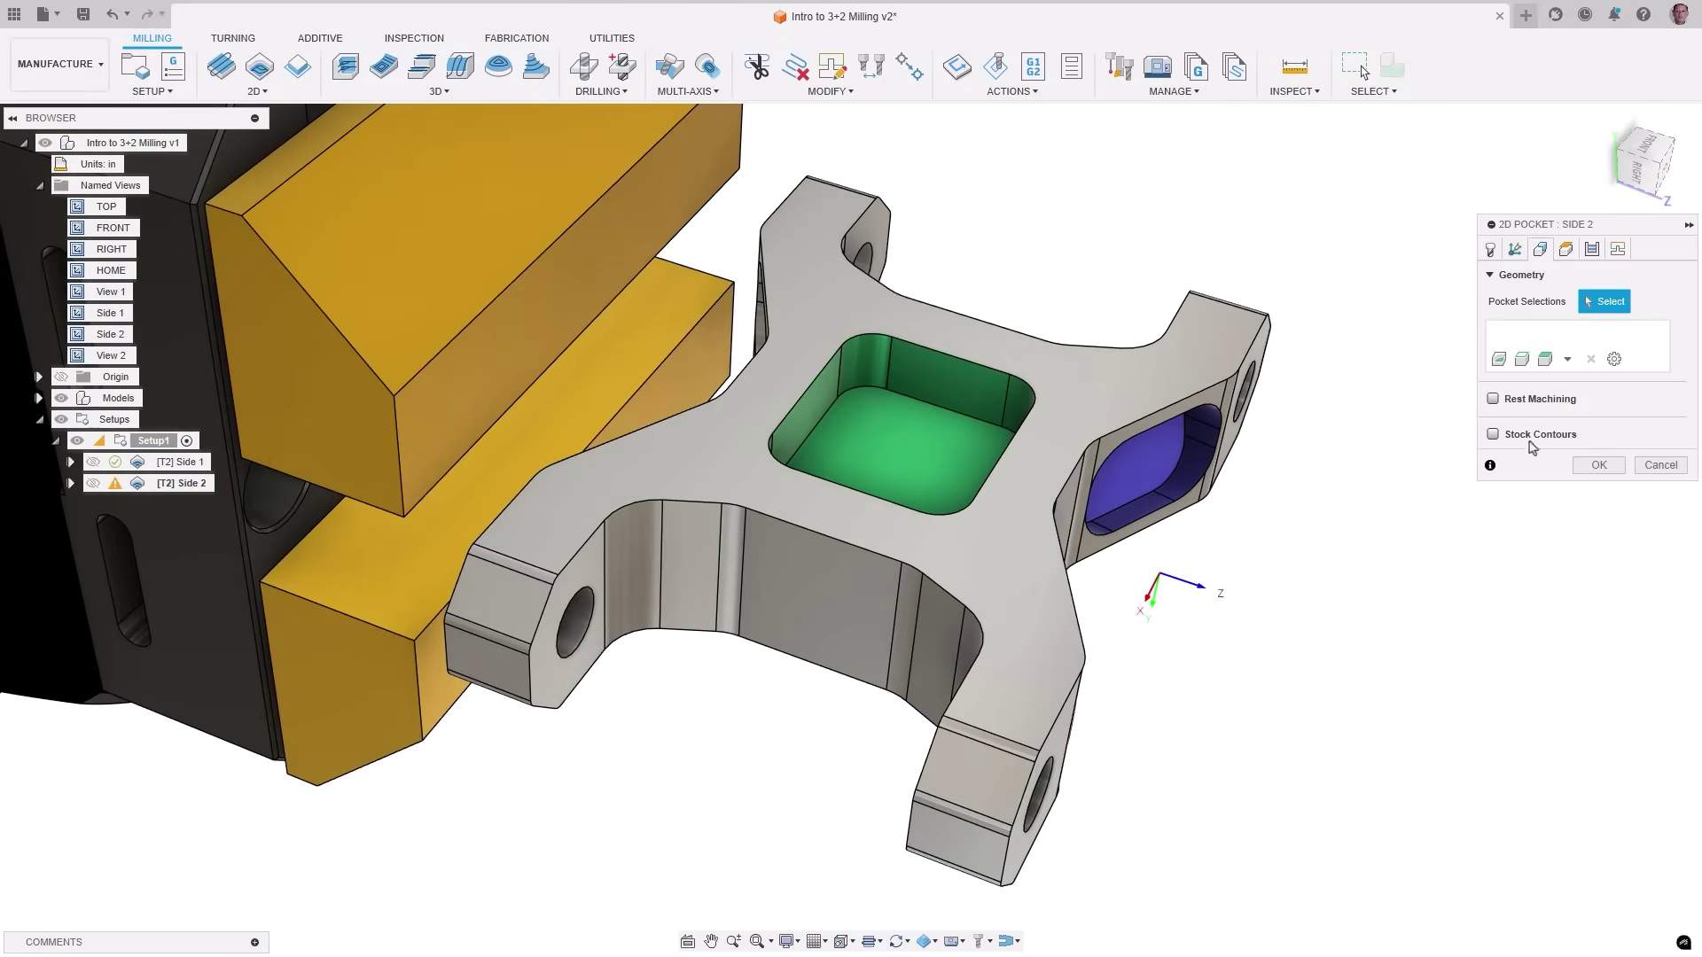
left_click(1516, 251)
left_click(1493, 336)
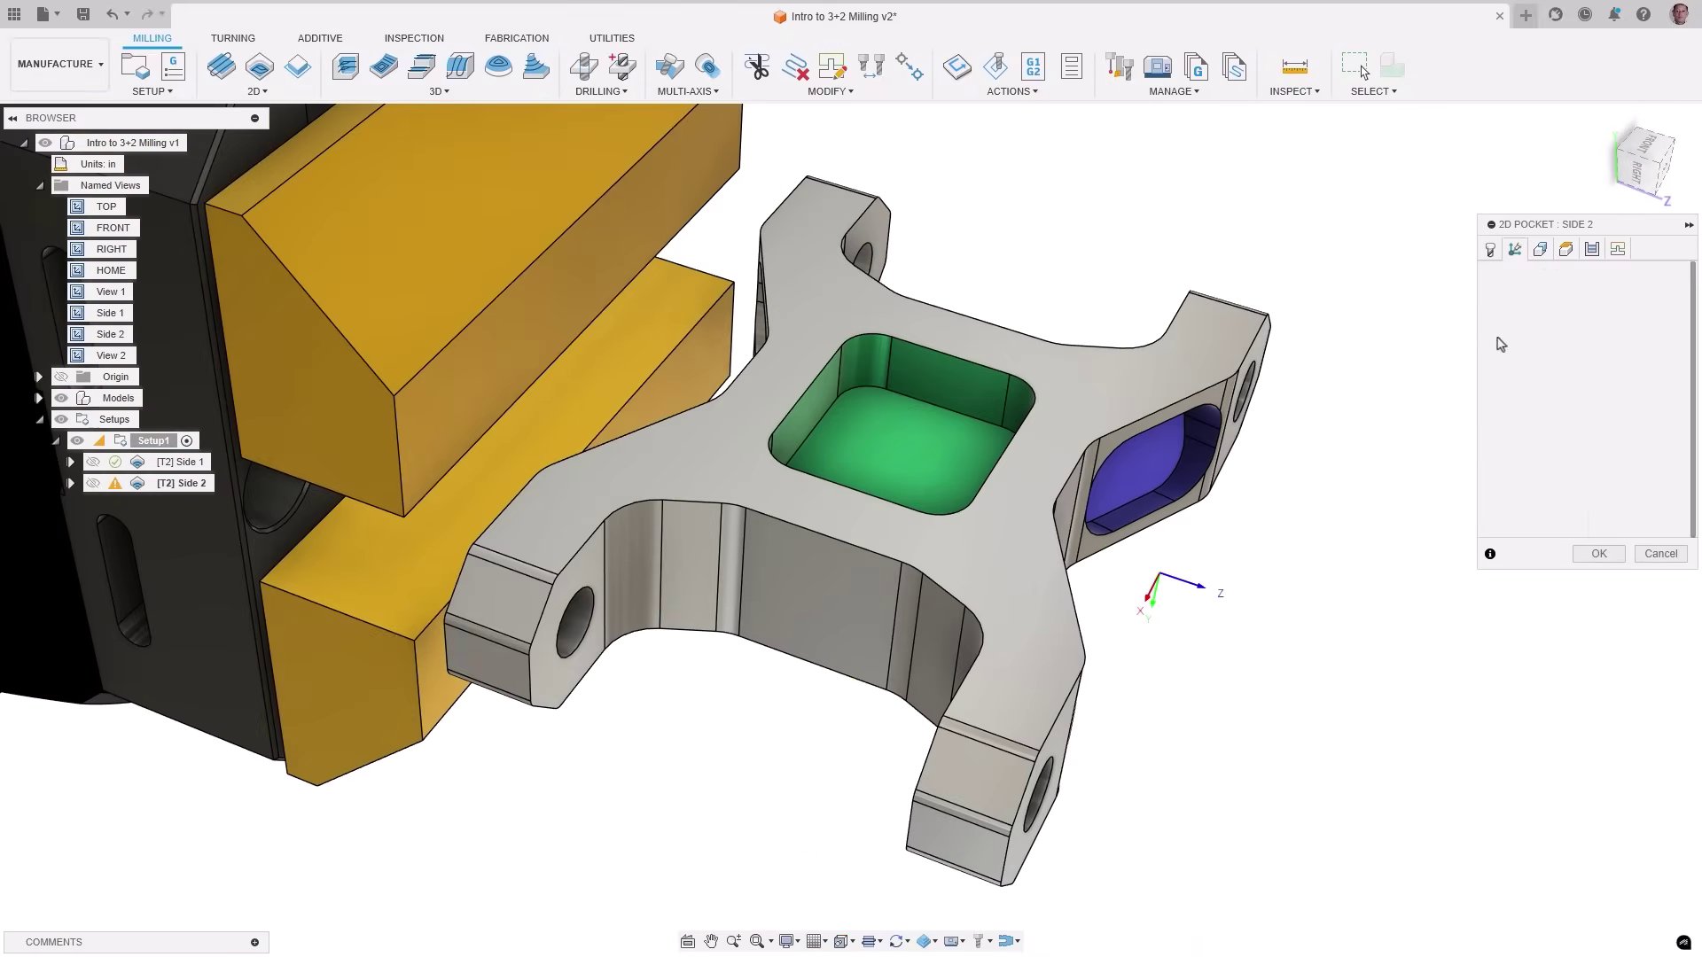
left_click(902, 453)
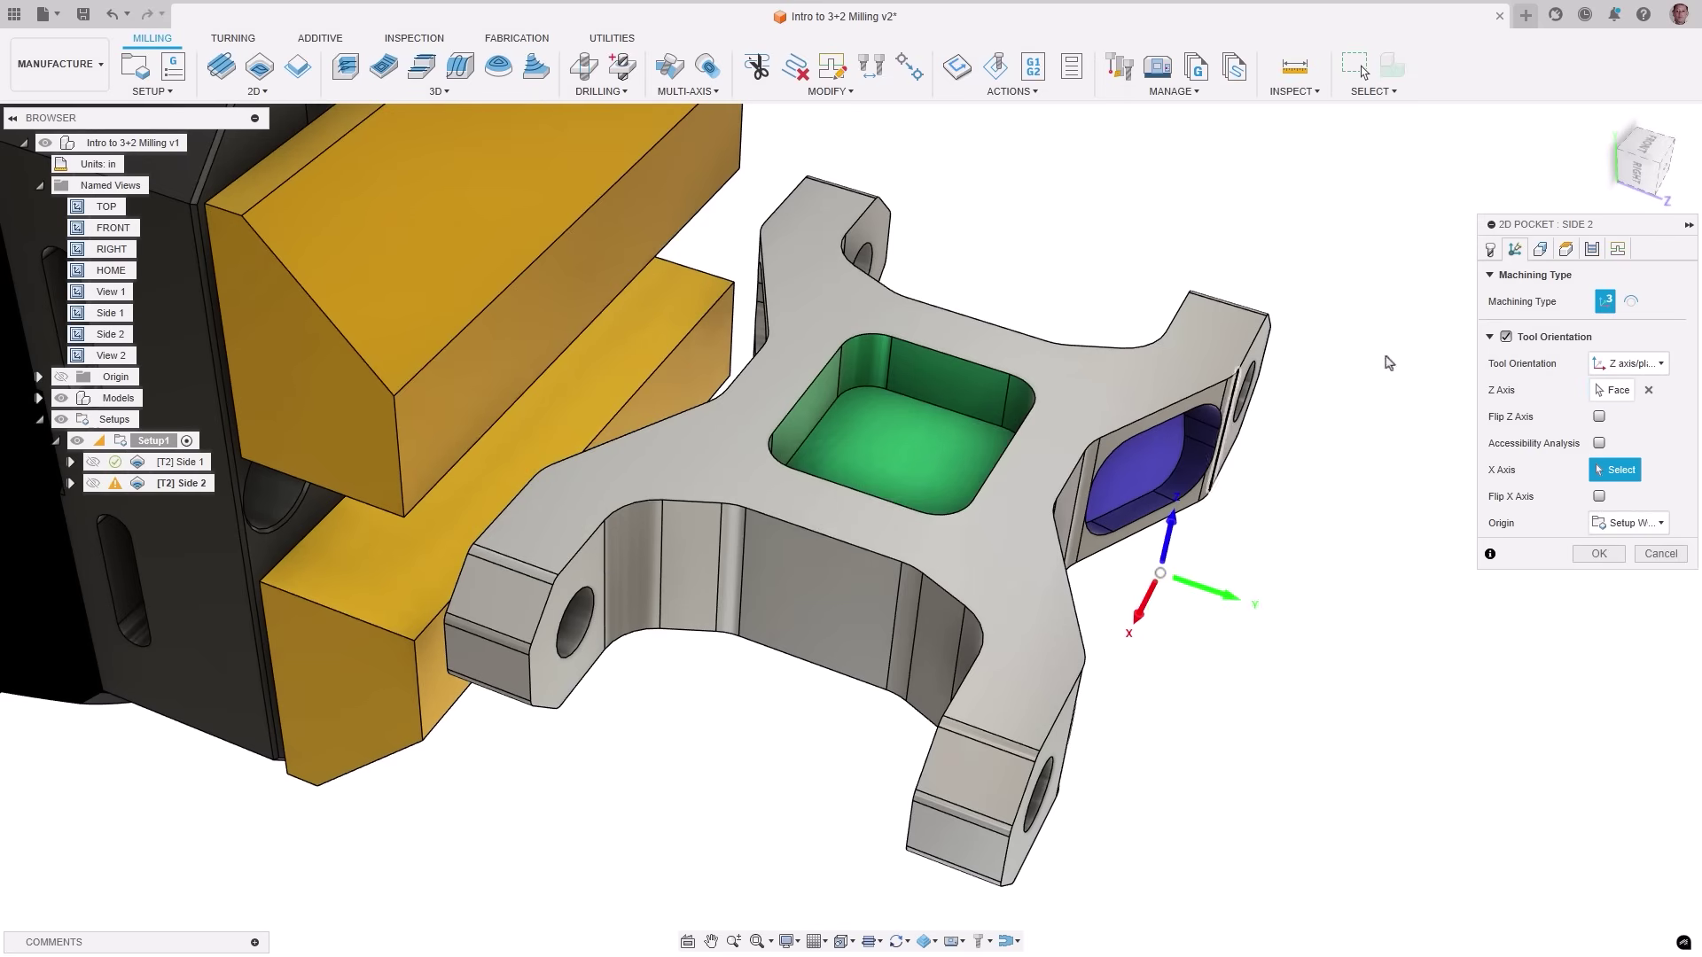
Reuse the Side 1 operation's pocket selections as the Side 2 pocket geometry.
left_click(1539, 252)
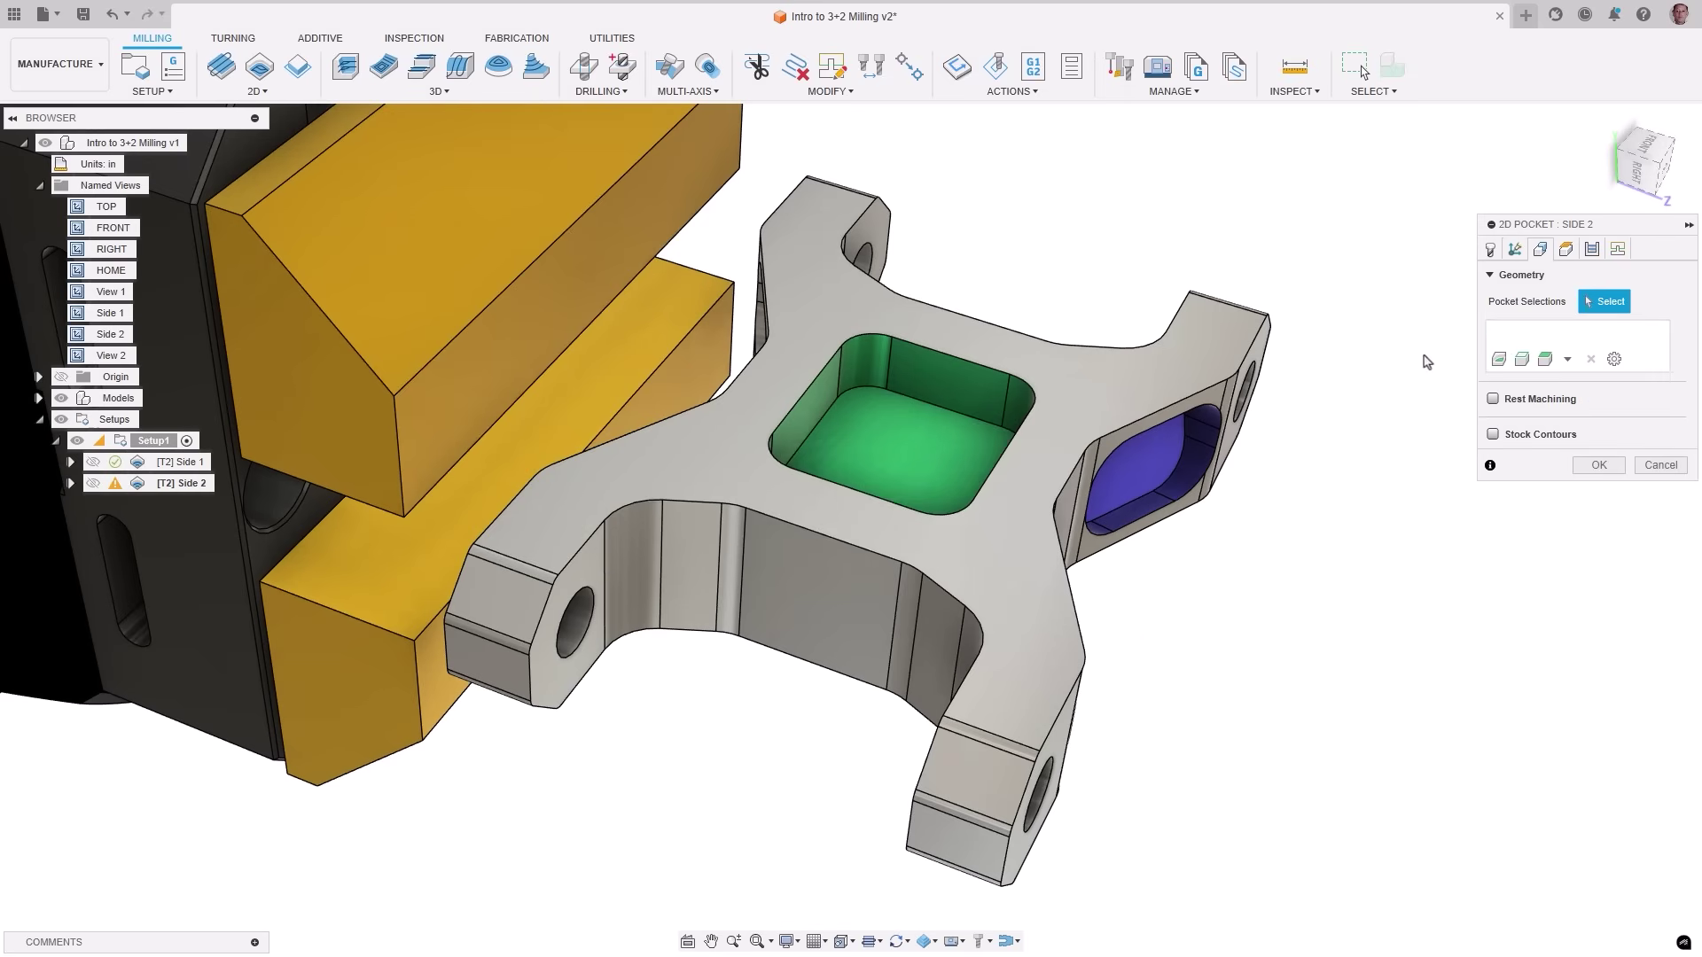
left_click(71, 462)
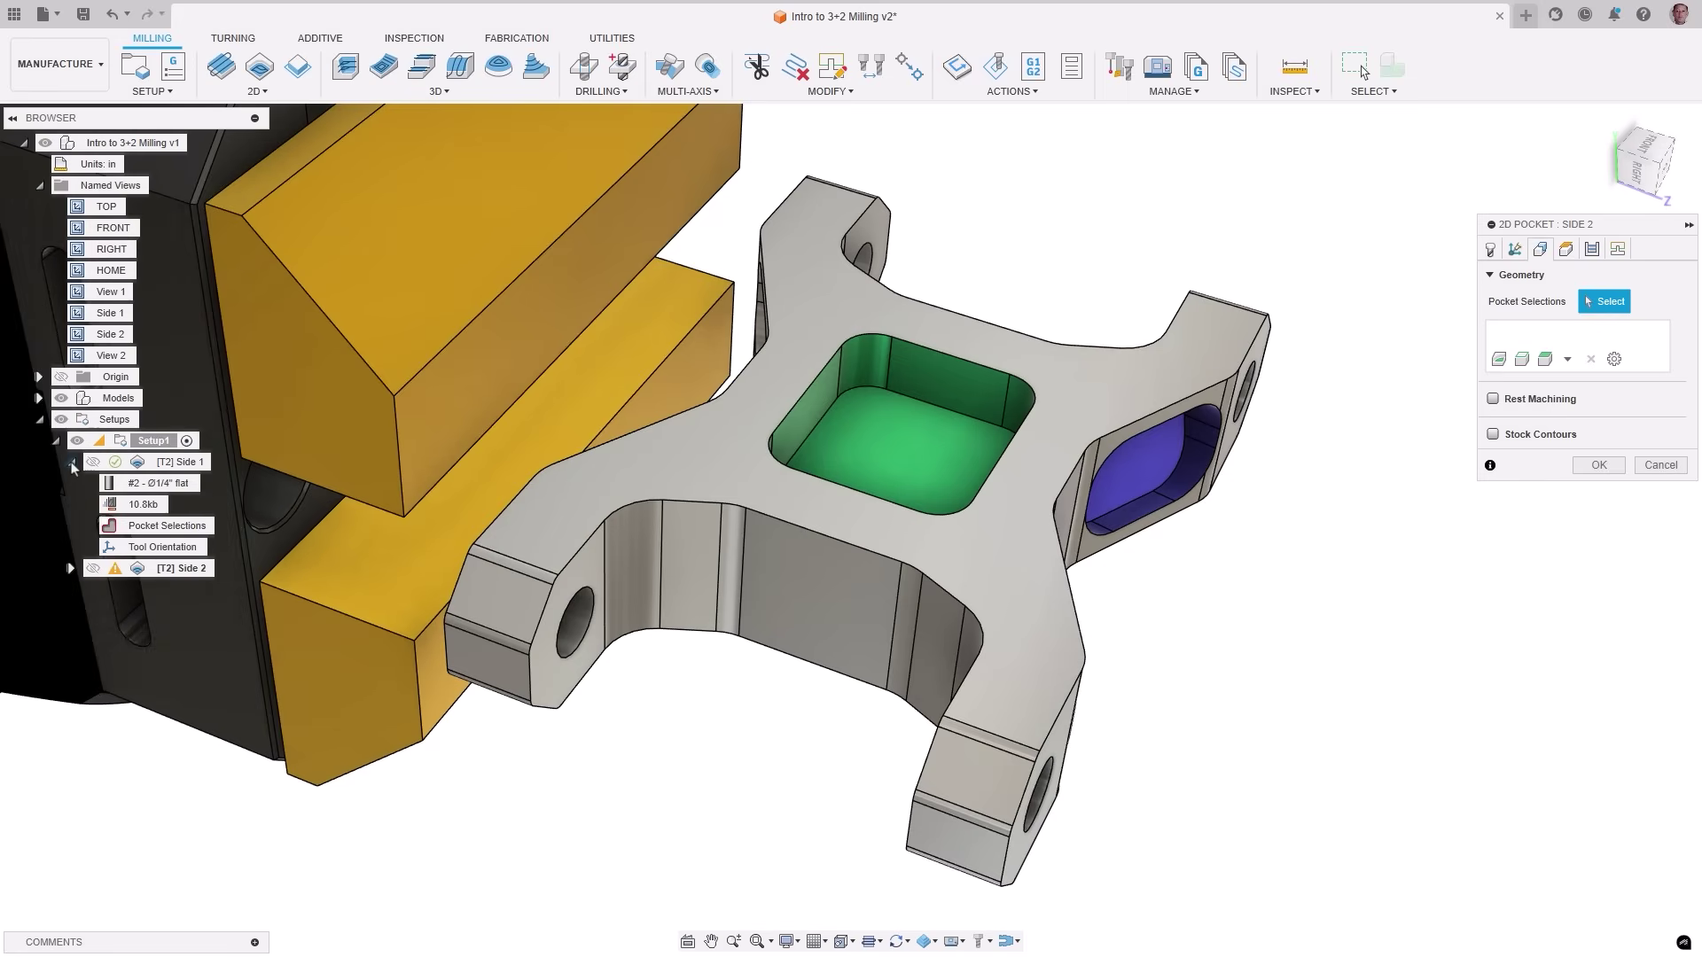
left_click(110, 527)
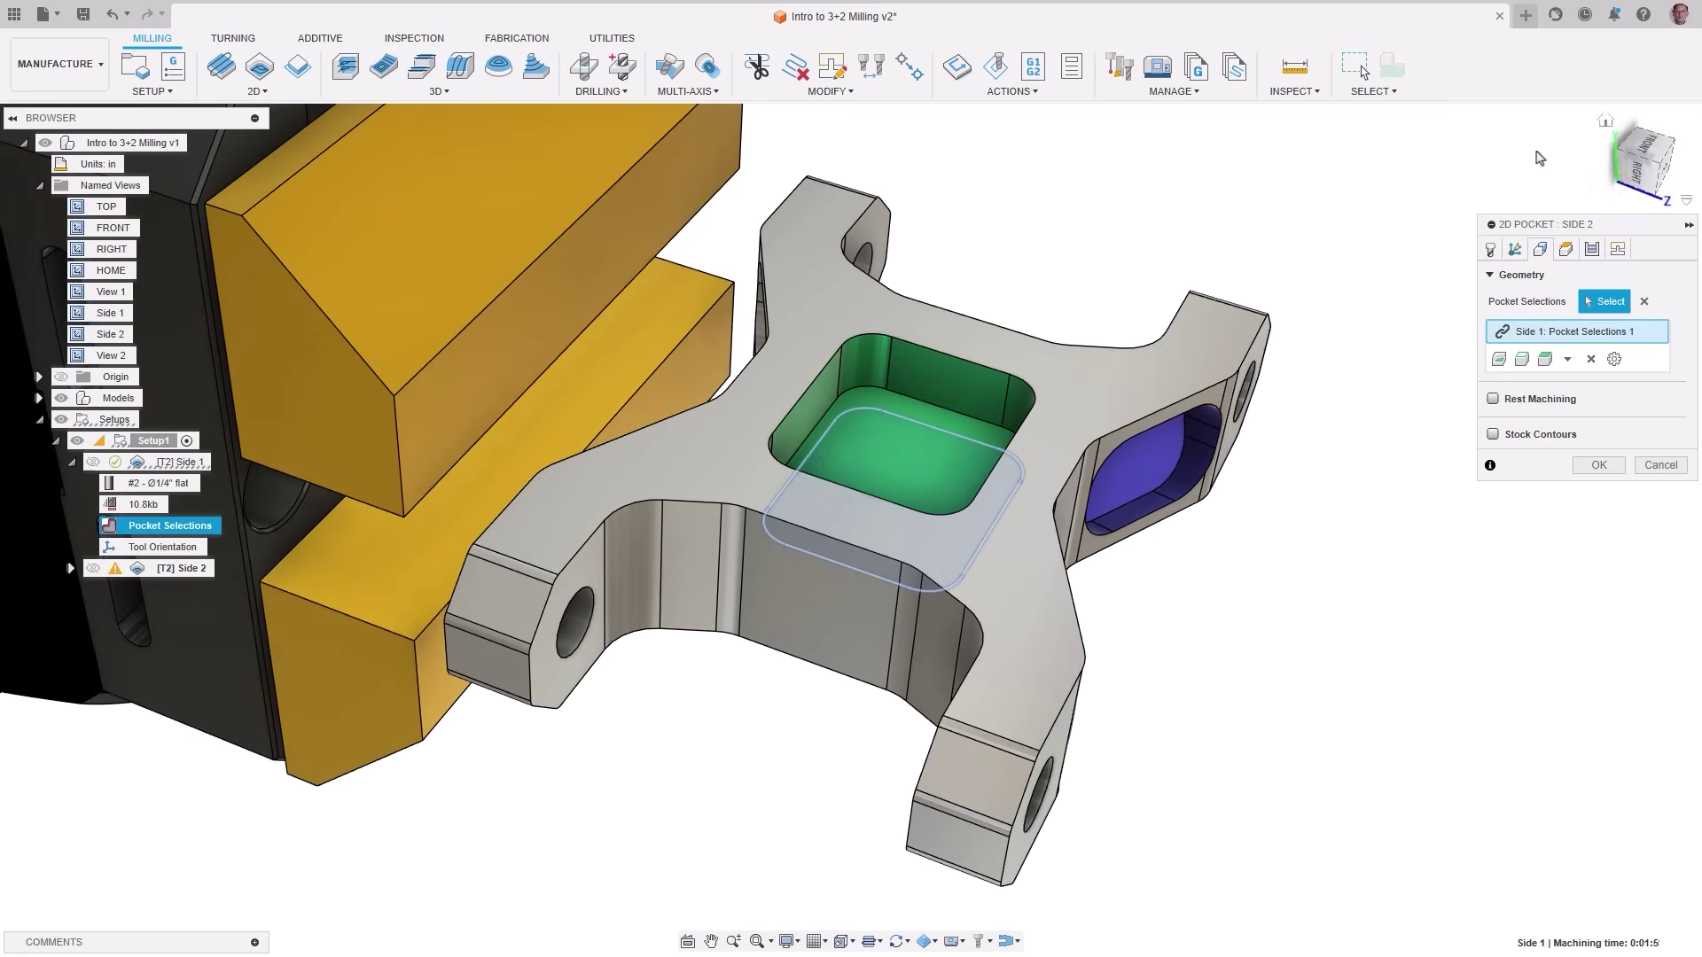
Set the Side 2 bottom height to Selection, reference the green pocket's floor, and generate the toolpath.
left_click(1566, 250)
left_click(1618, 656)
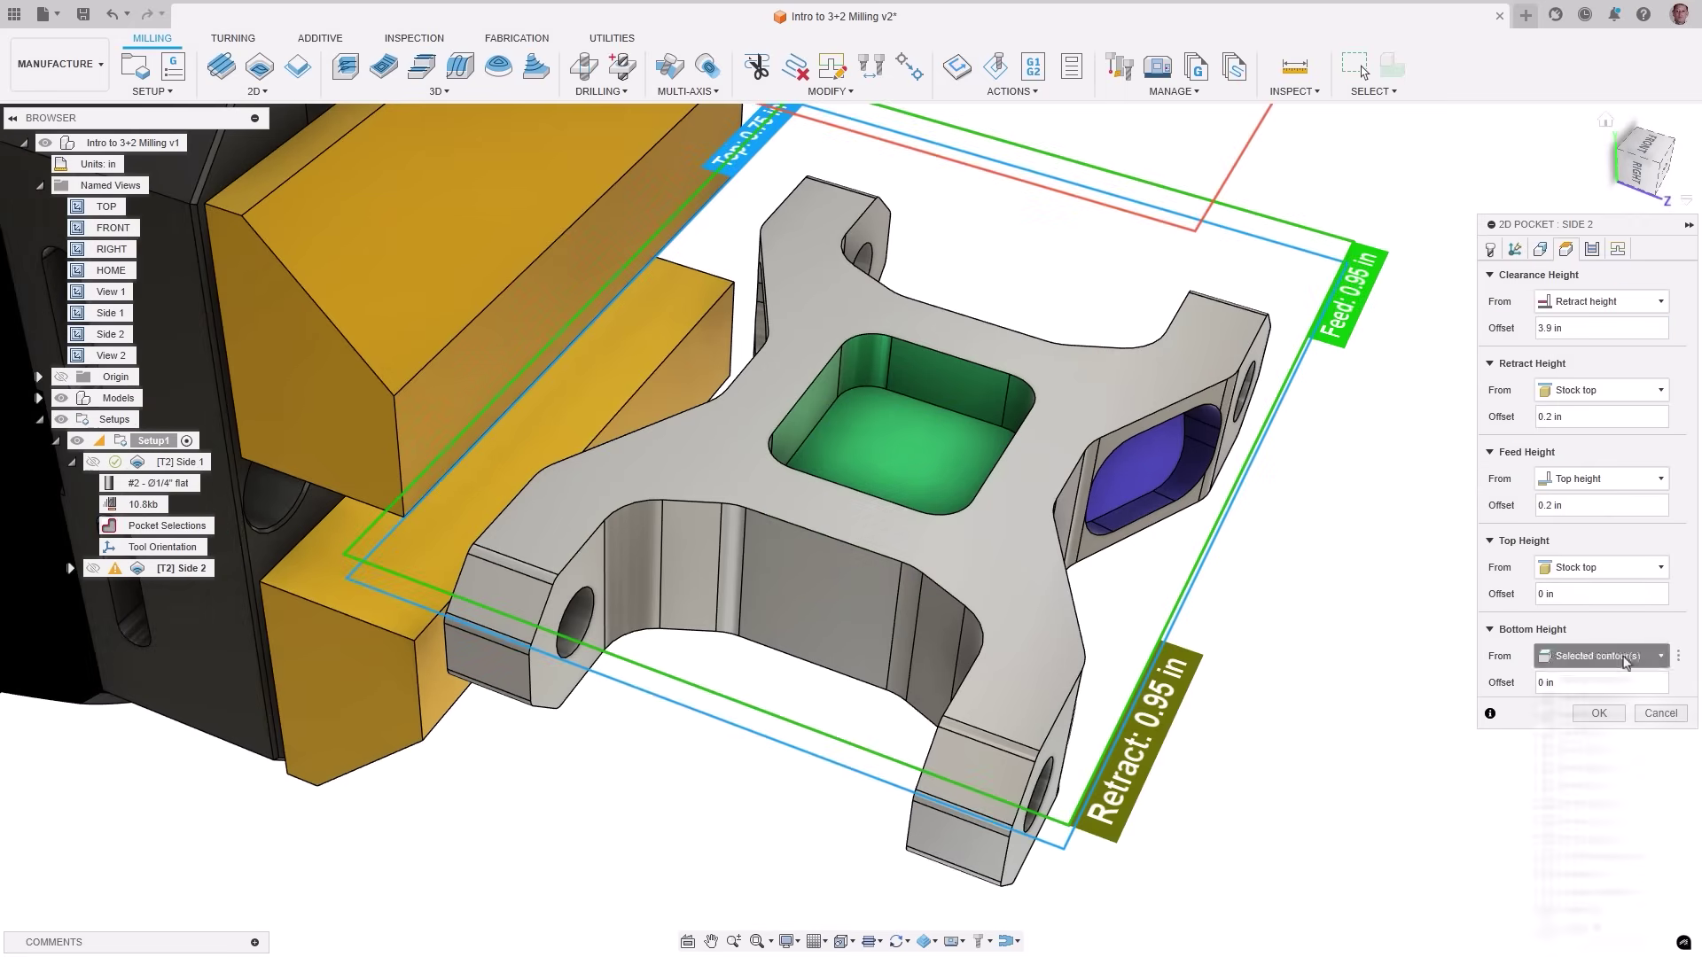
left_click(1580, 889)
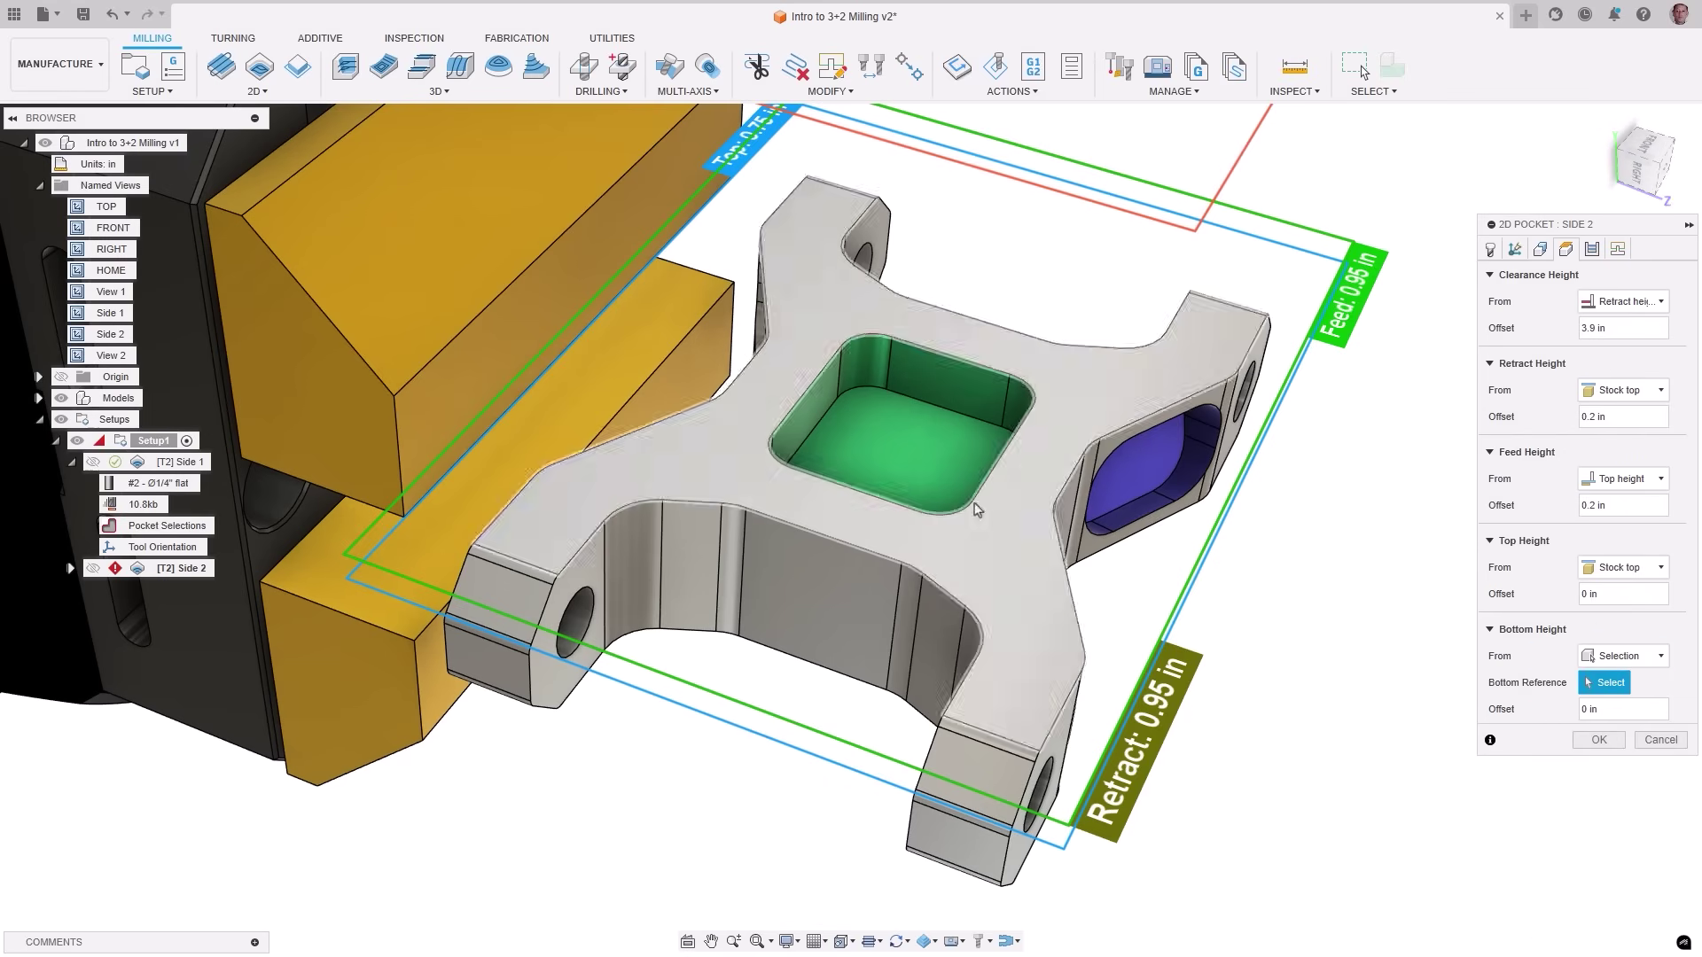
left_click(968, 499)
left_click(1598, 741)
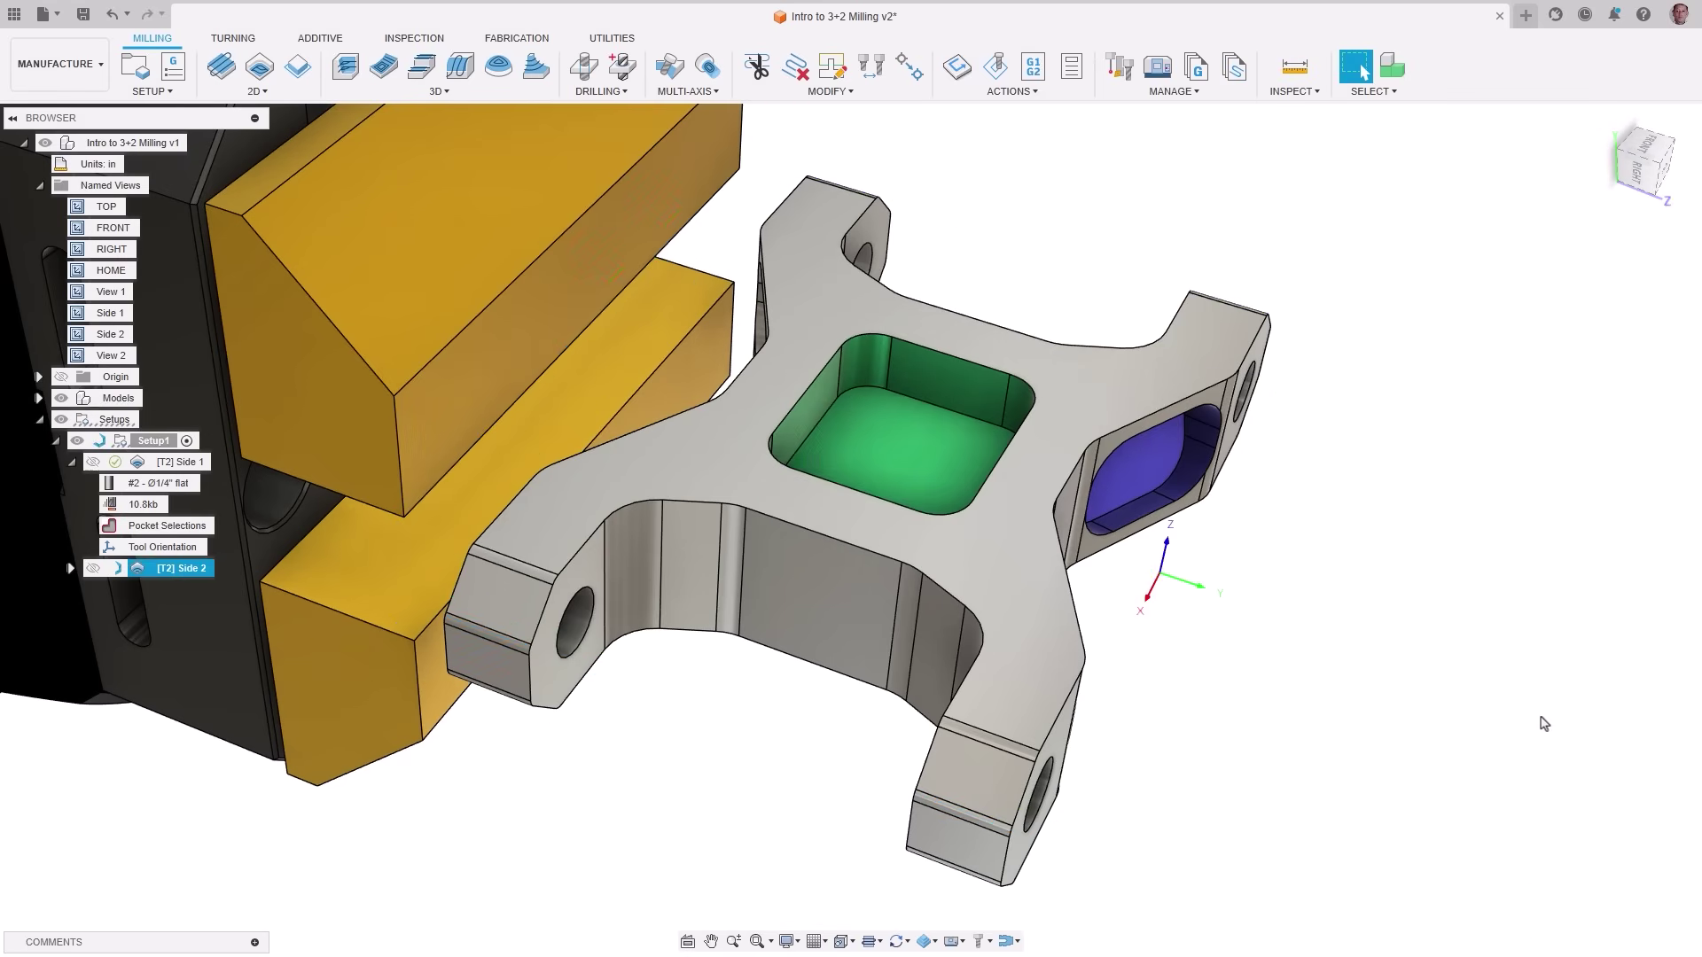
Compare the Side 1 and Side 2 toolpaths using the saved View 1 and View 2.
double_click(110, 293)
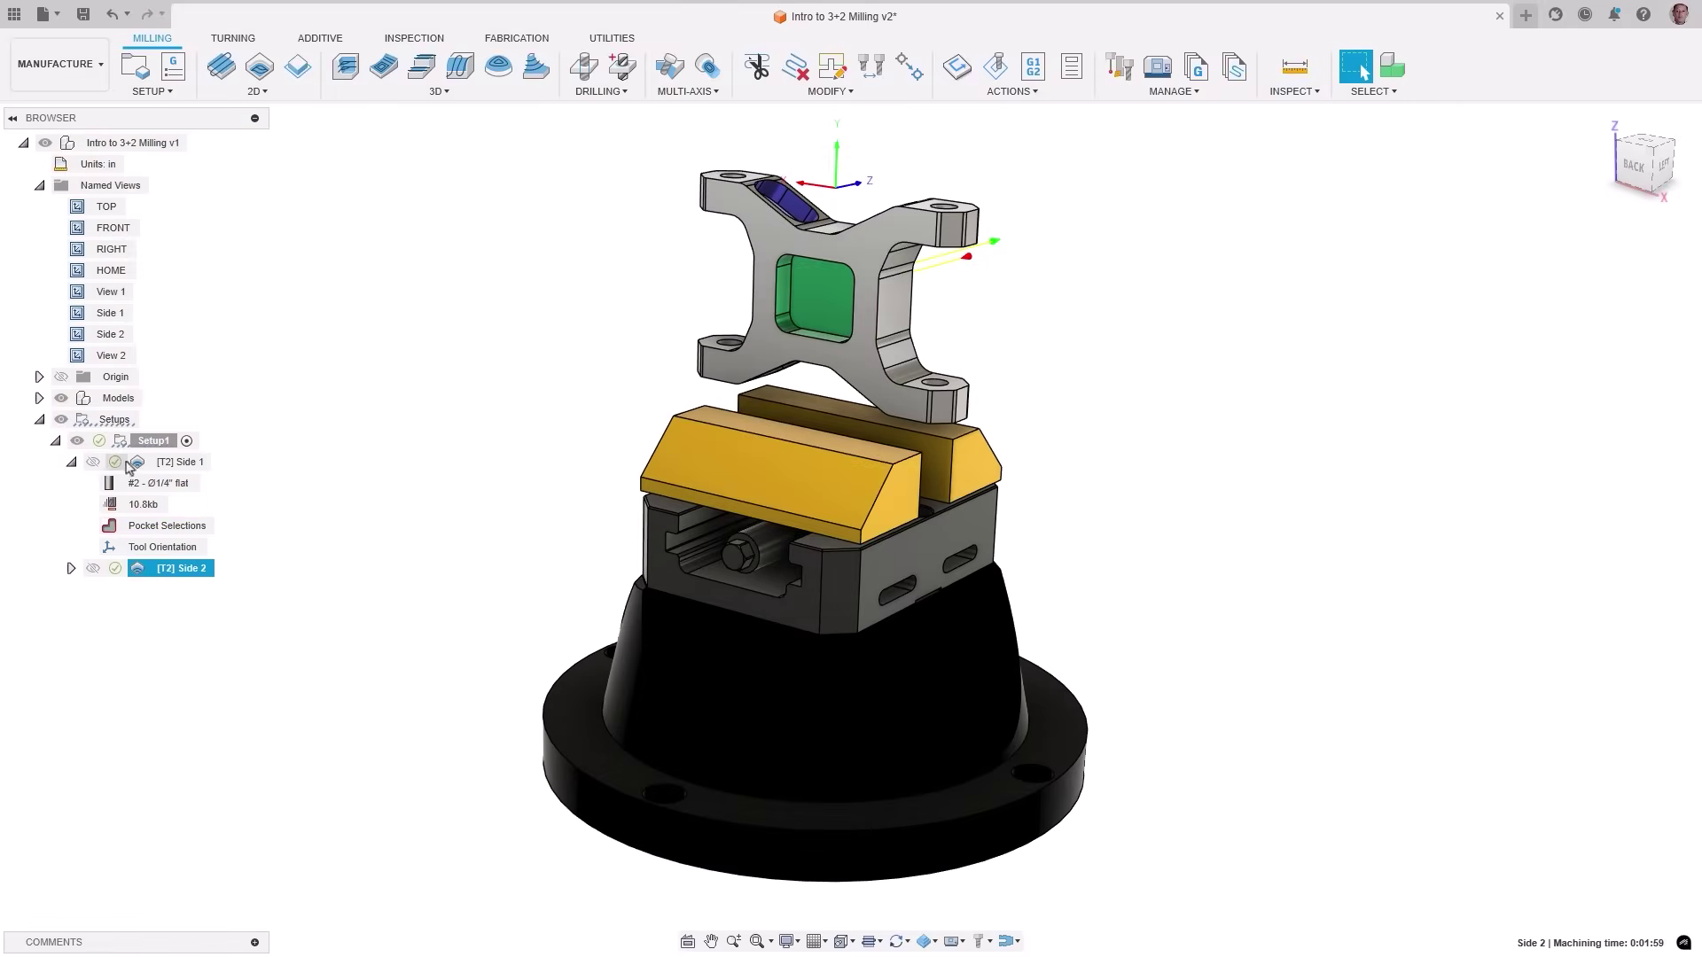
left_click(92, 459)
double_click(78, 358)
left_click(138, 572)
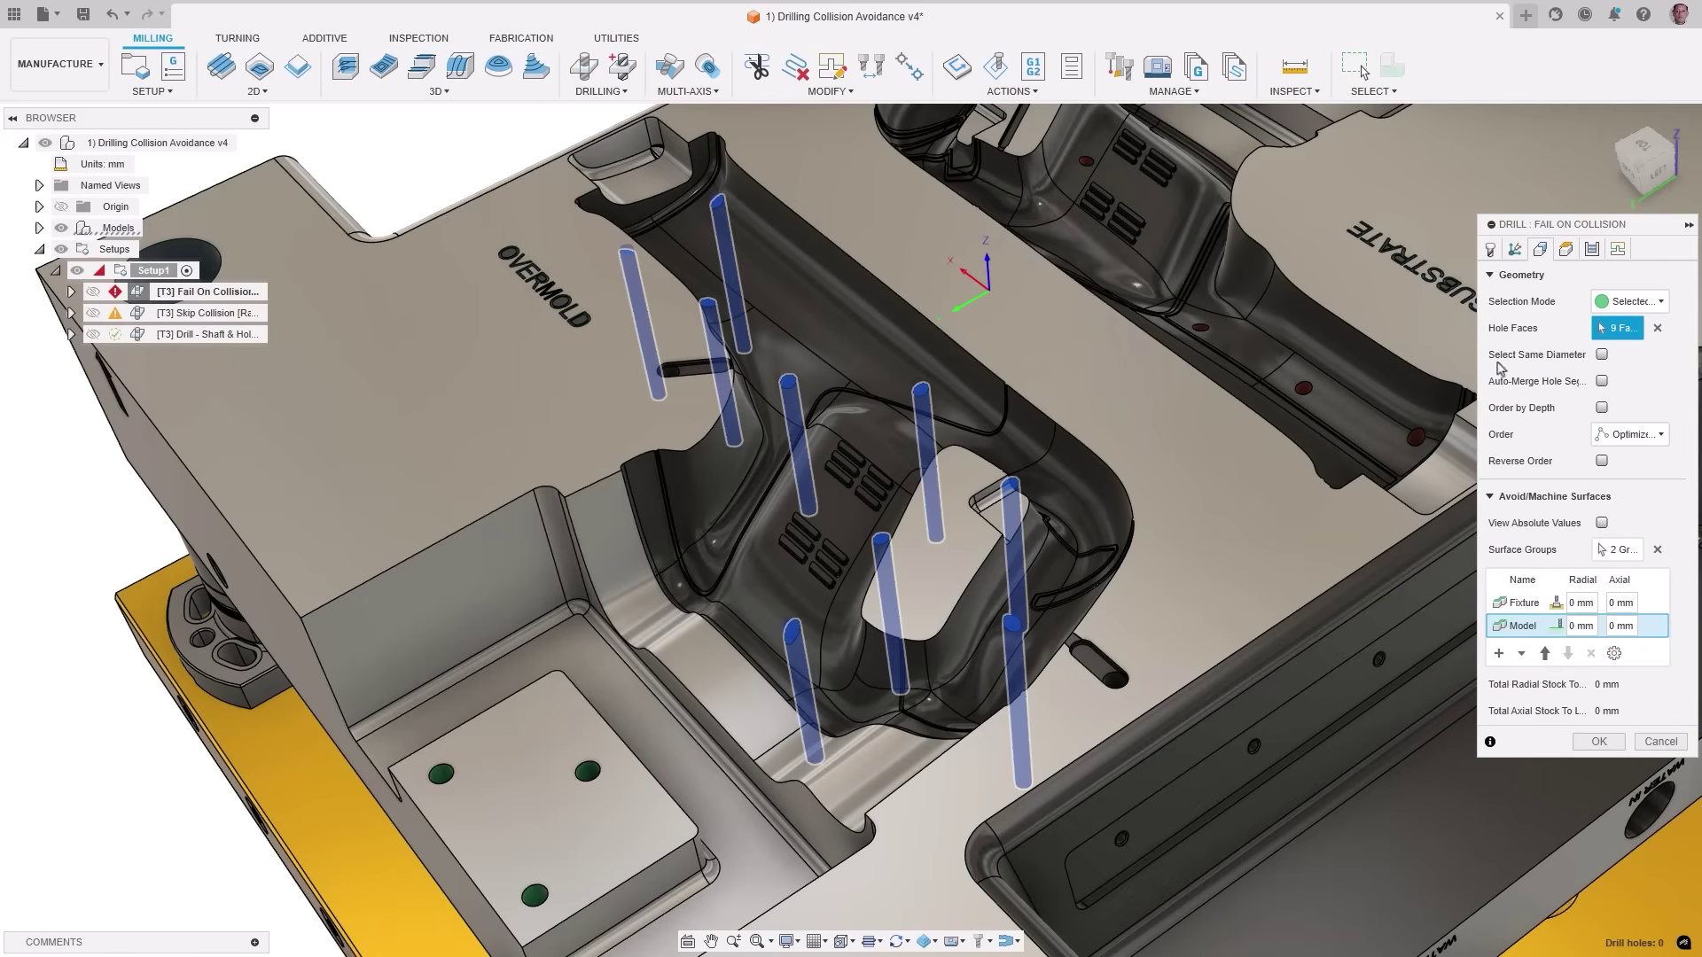
Enable Shaft & Holder on the Fail On Collision drill with Fail on collision mode, apply it, and check the operation's error status.
left_click(1491, 251)
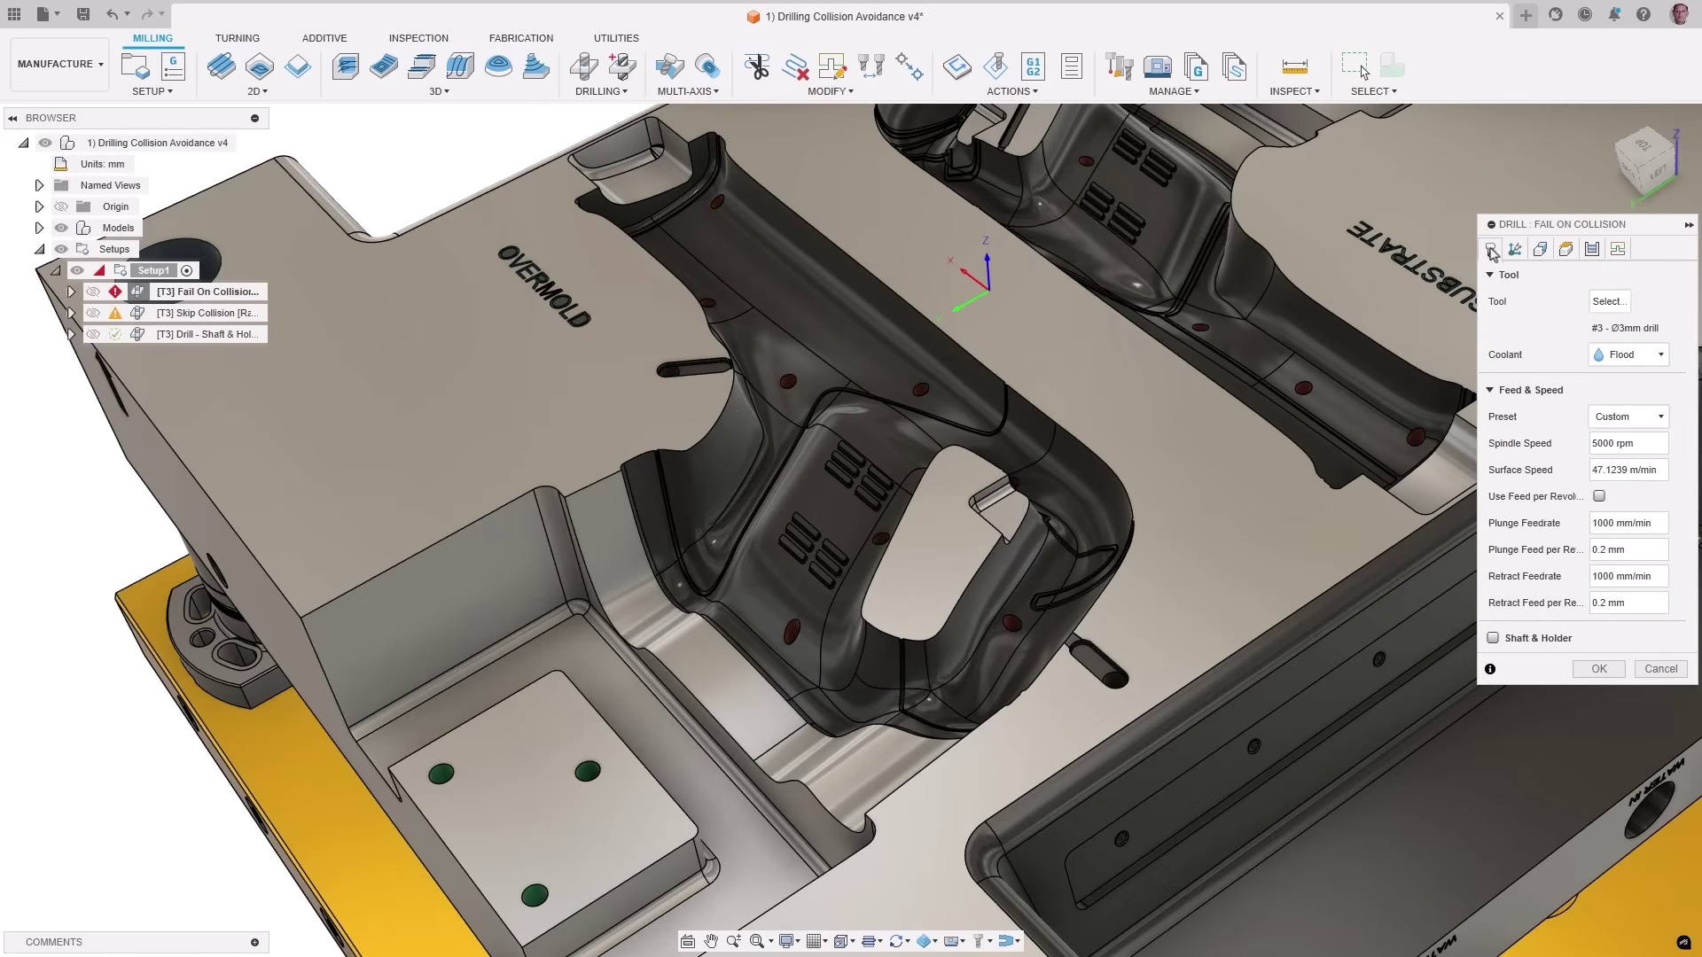
left_click(1493, 638)
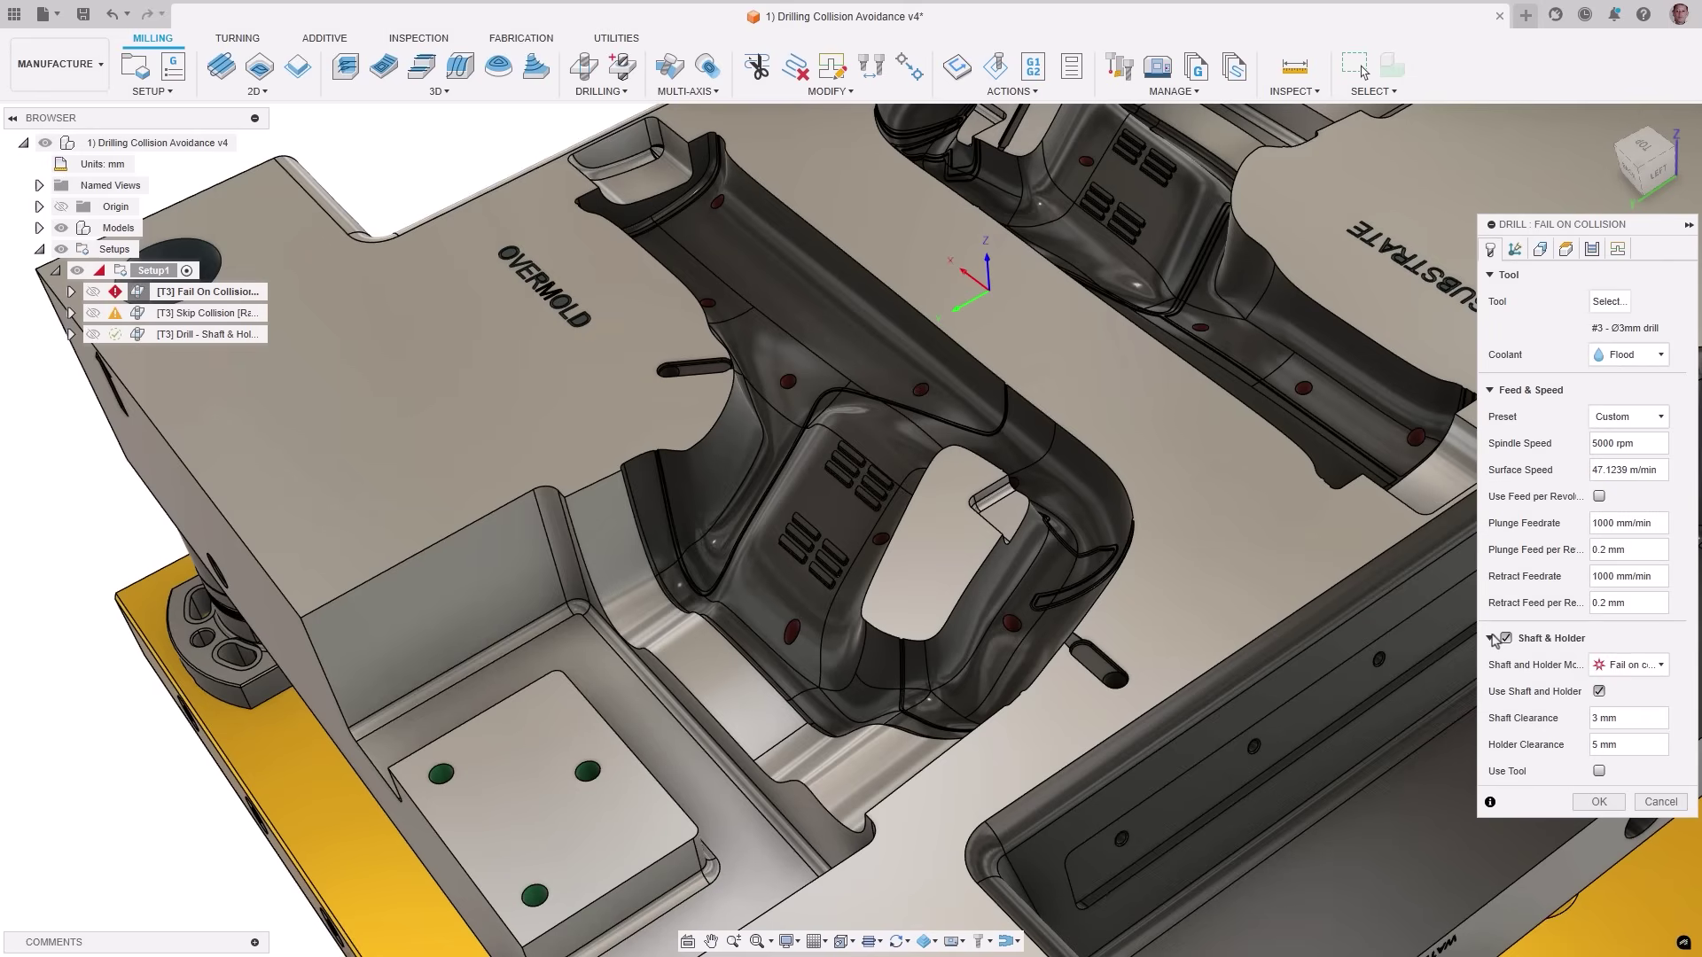
left_click(1655, 667)
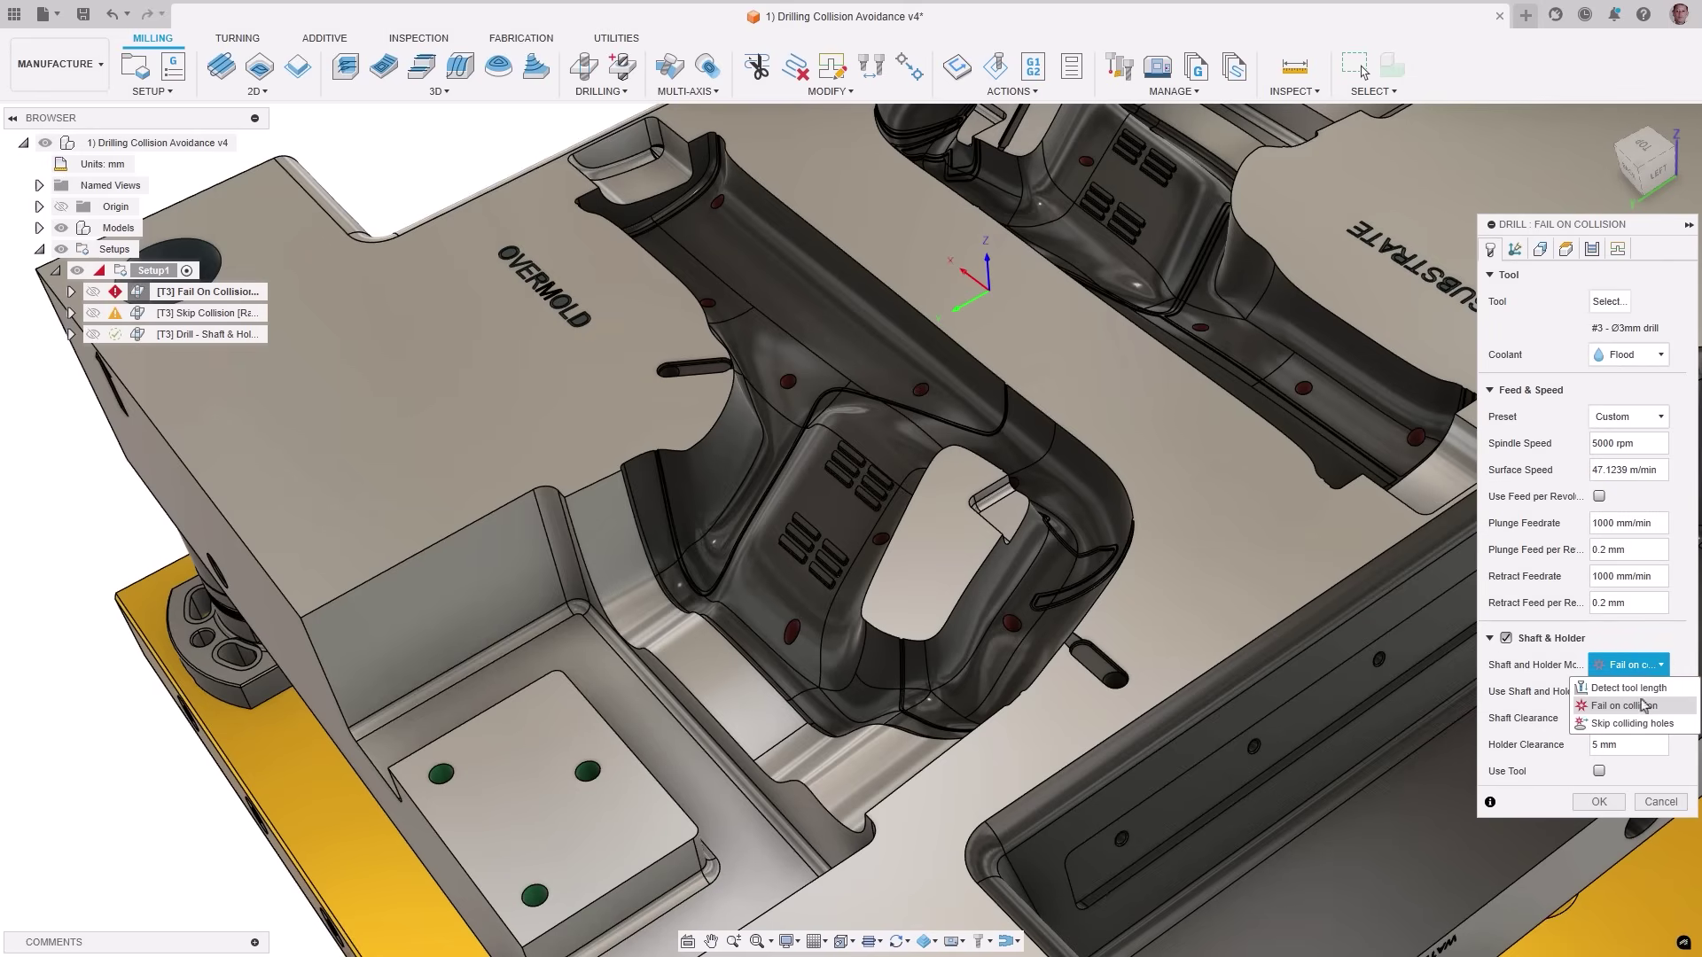
left_click(1639, 712)
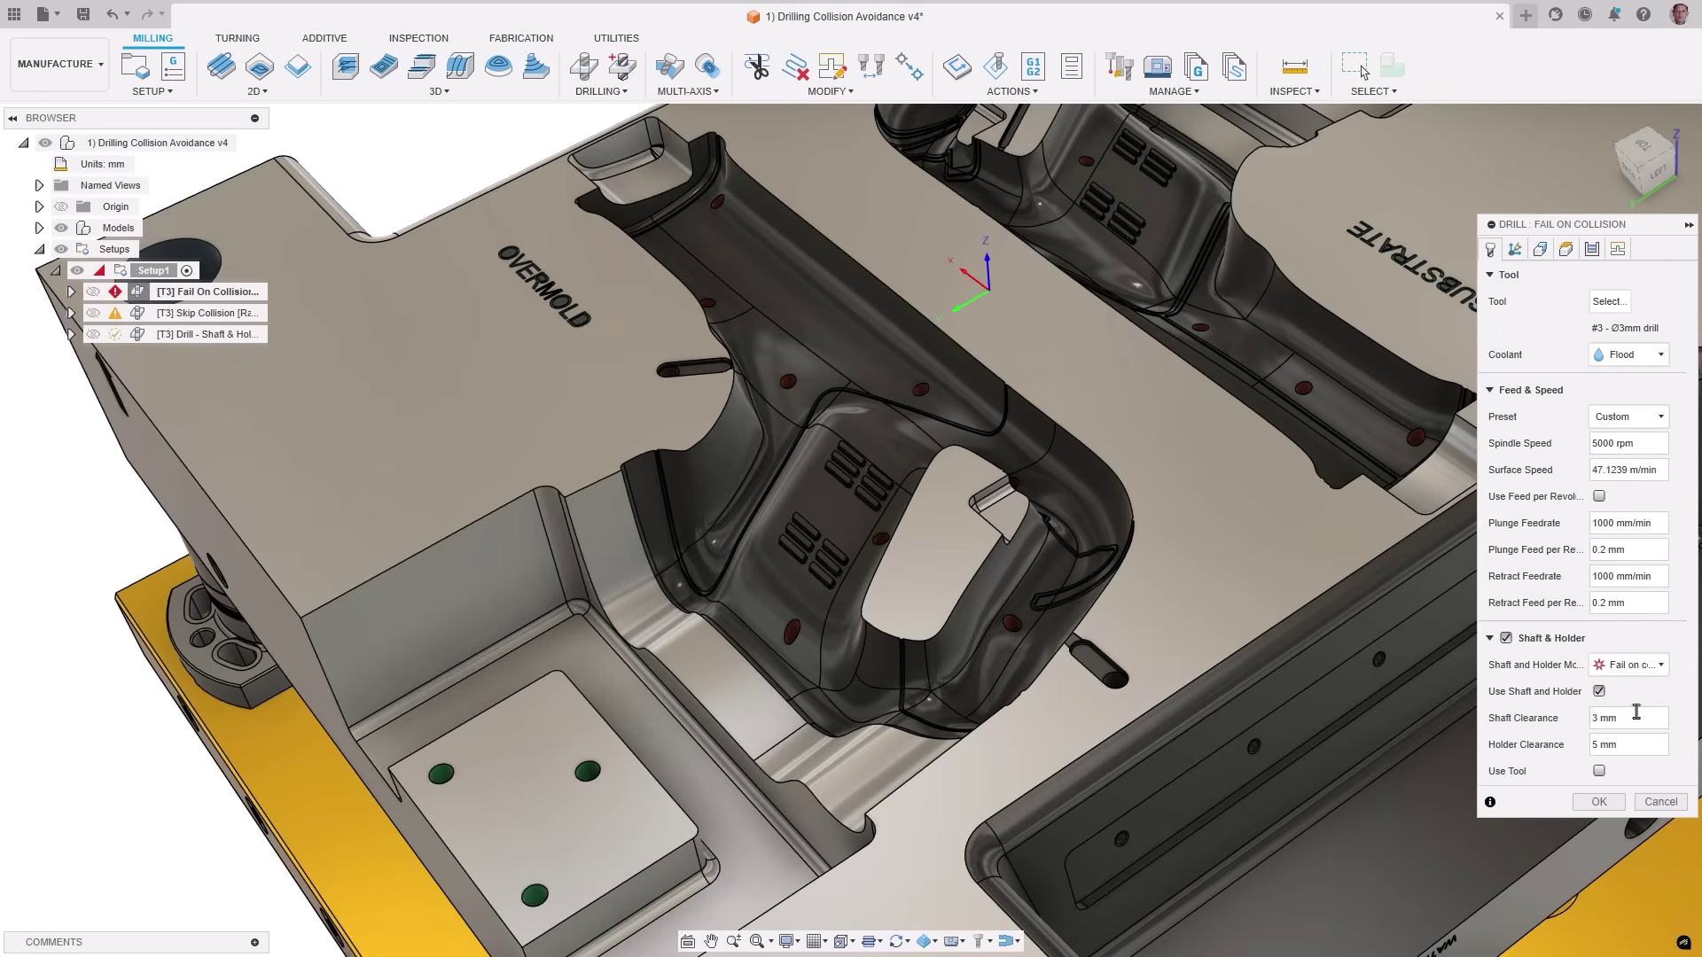
left_click_drag(1629, 725, 1585, 755)
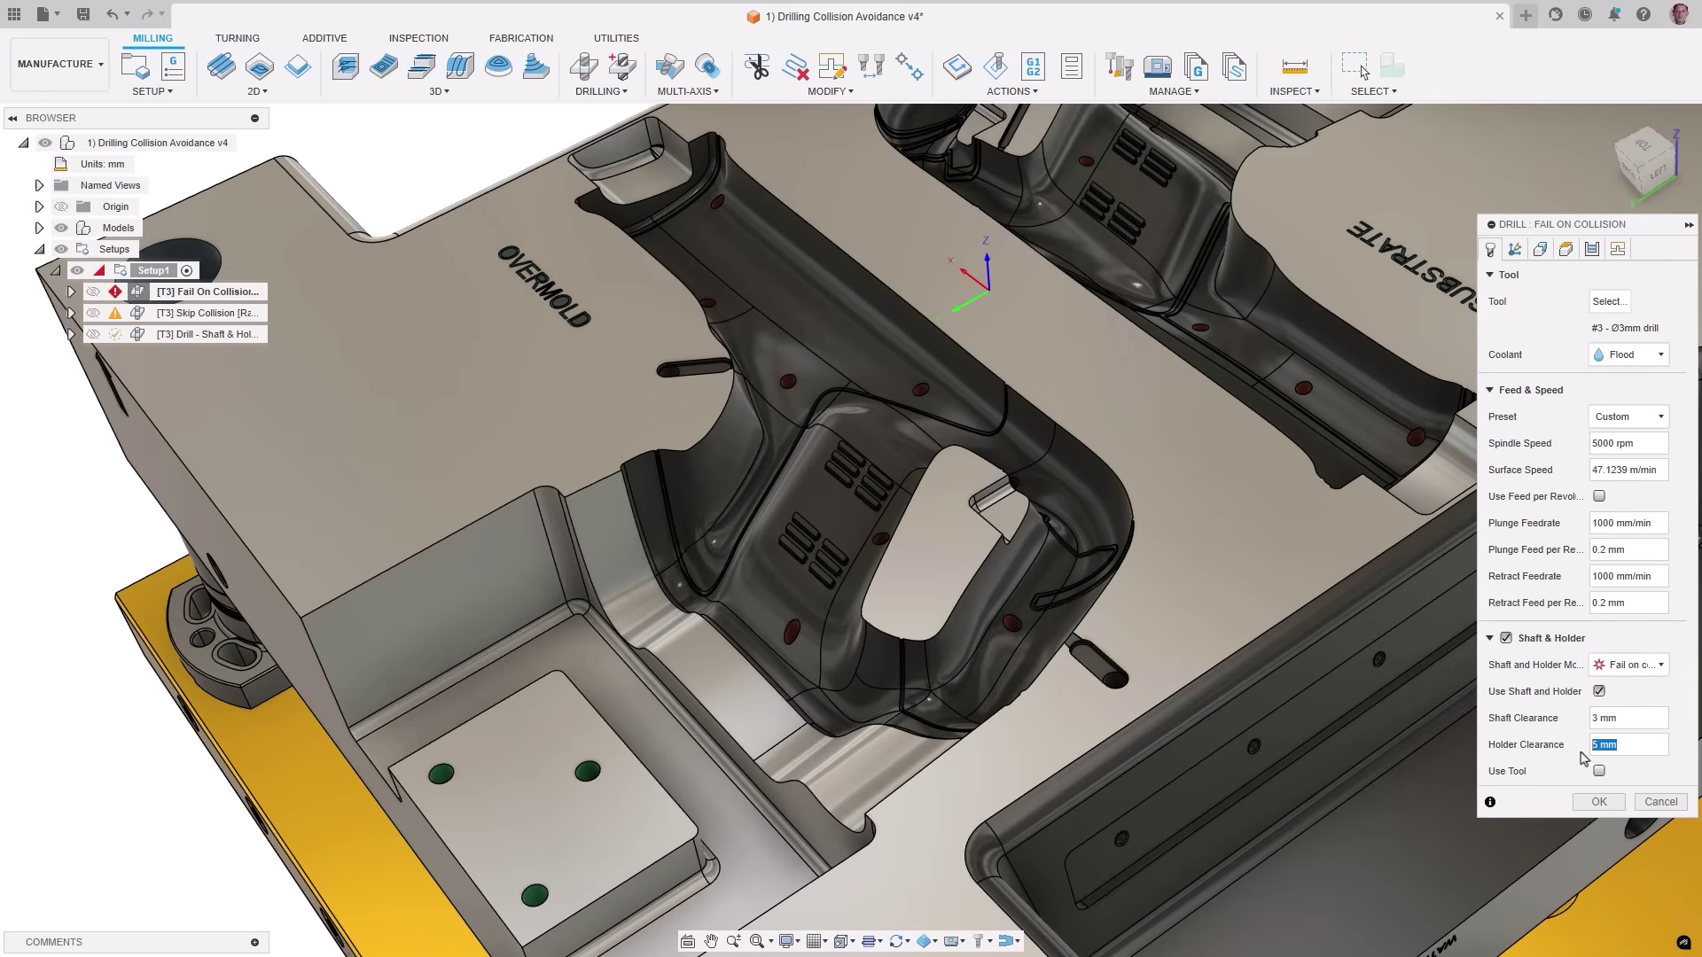
left_click(1598, 802)
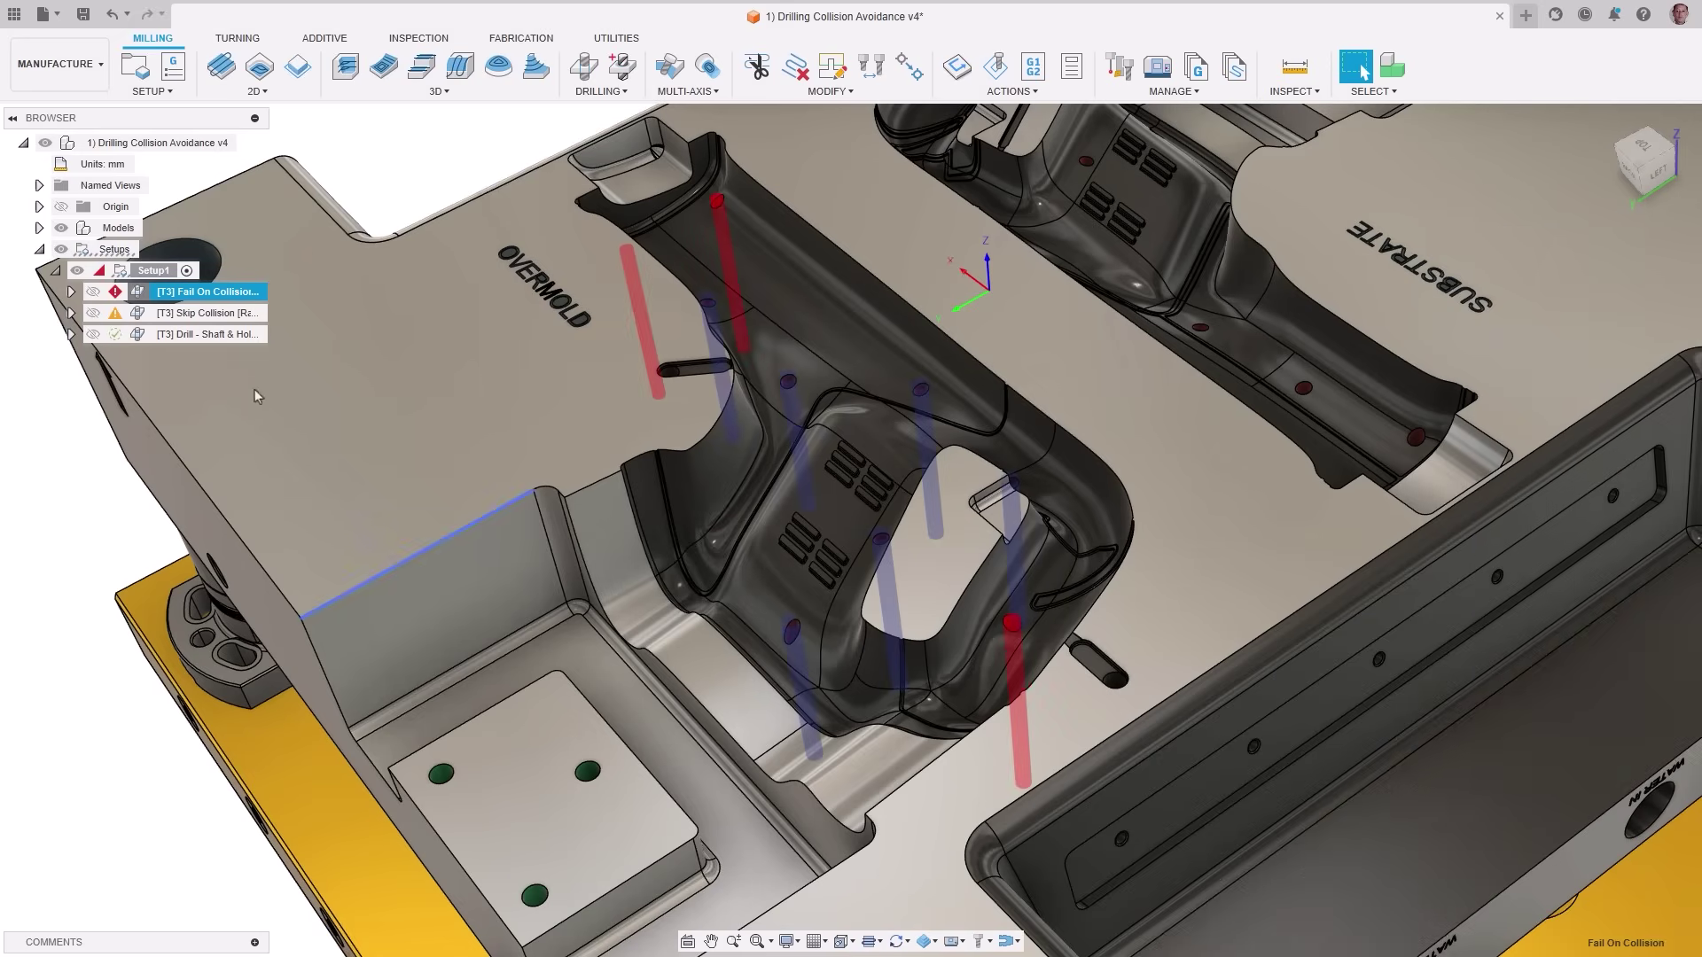
left_click(114, 293)
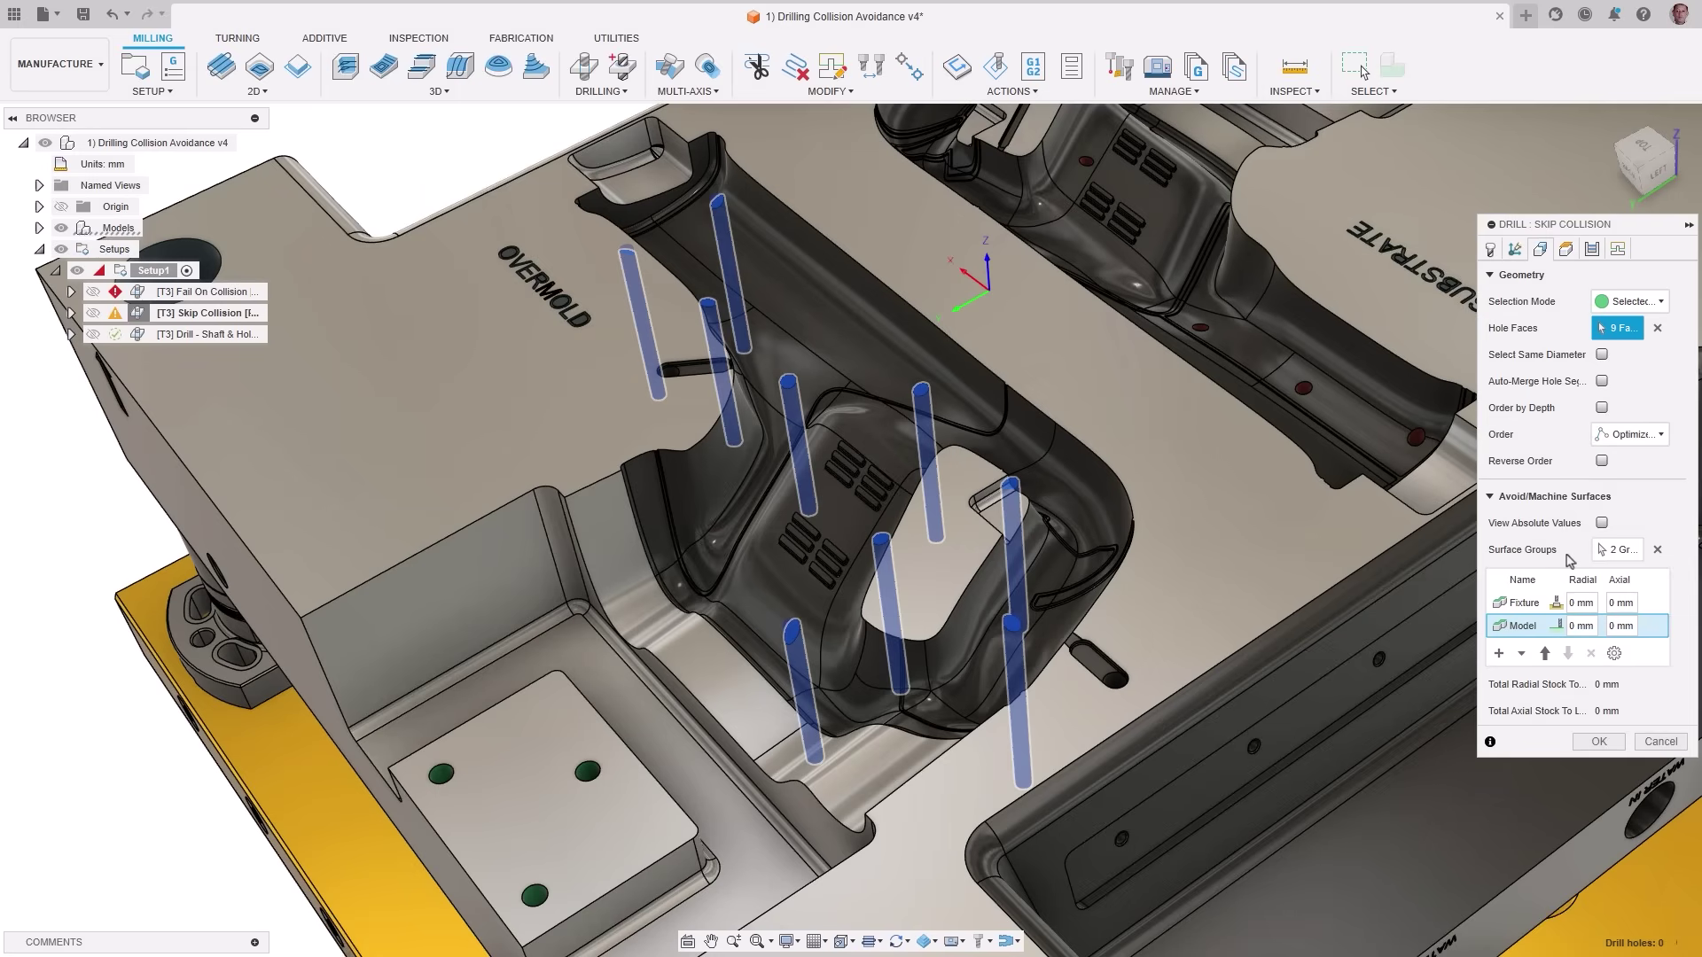
Enable Shaft & Holder on the Skip Collision drill with Skip colliding holes mode, apply it, and review the operation's warning log.
left_click(1490, 250)
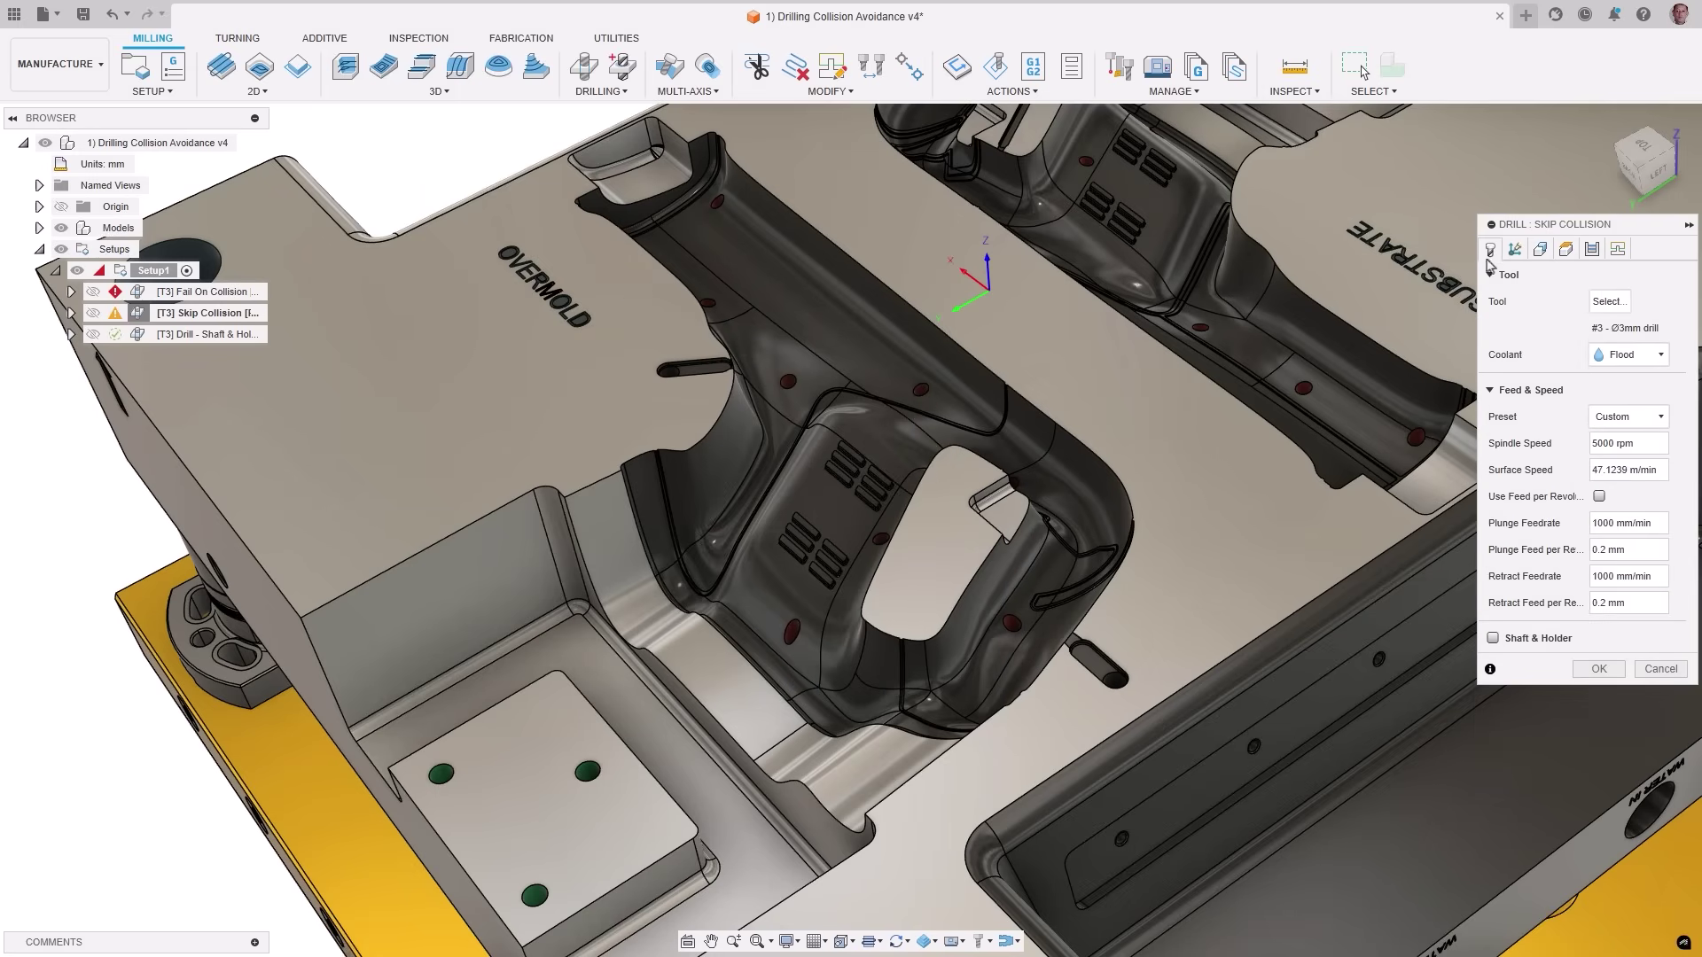
left_click(1492, 639)
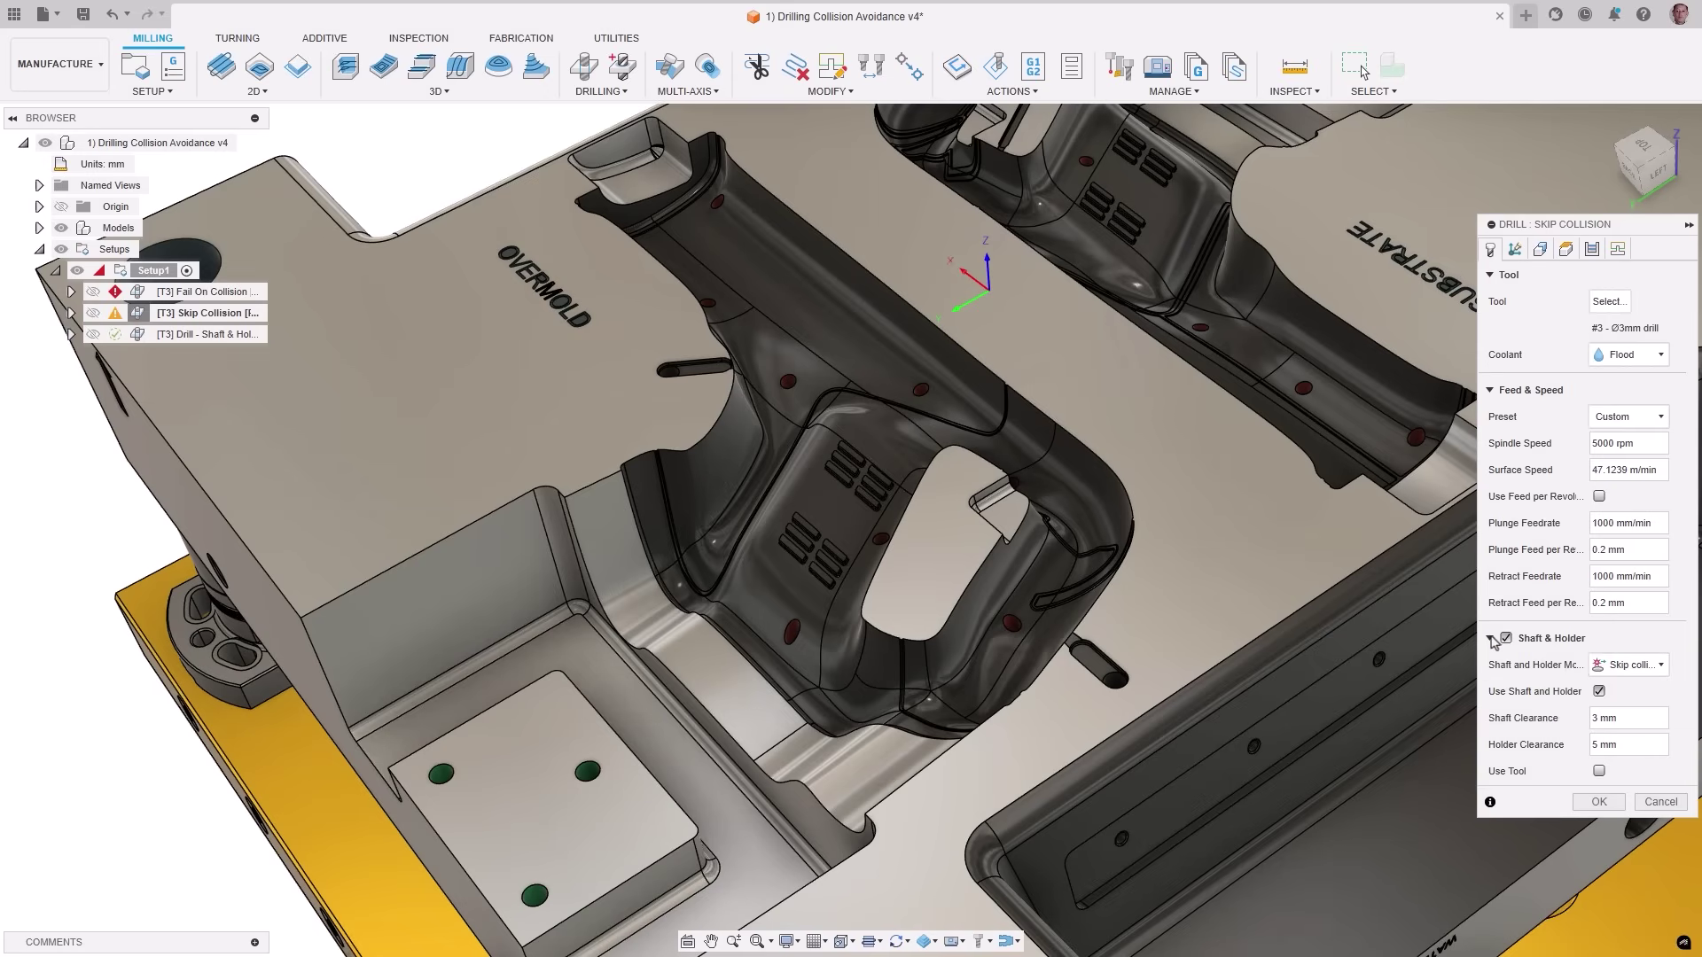
left_click(1661, 666)
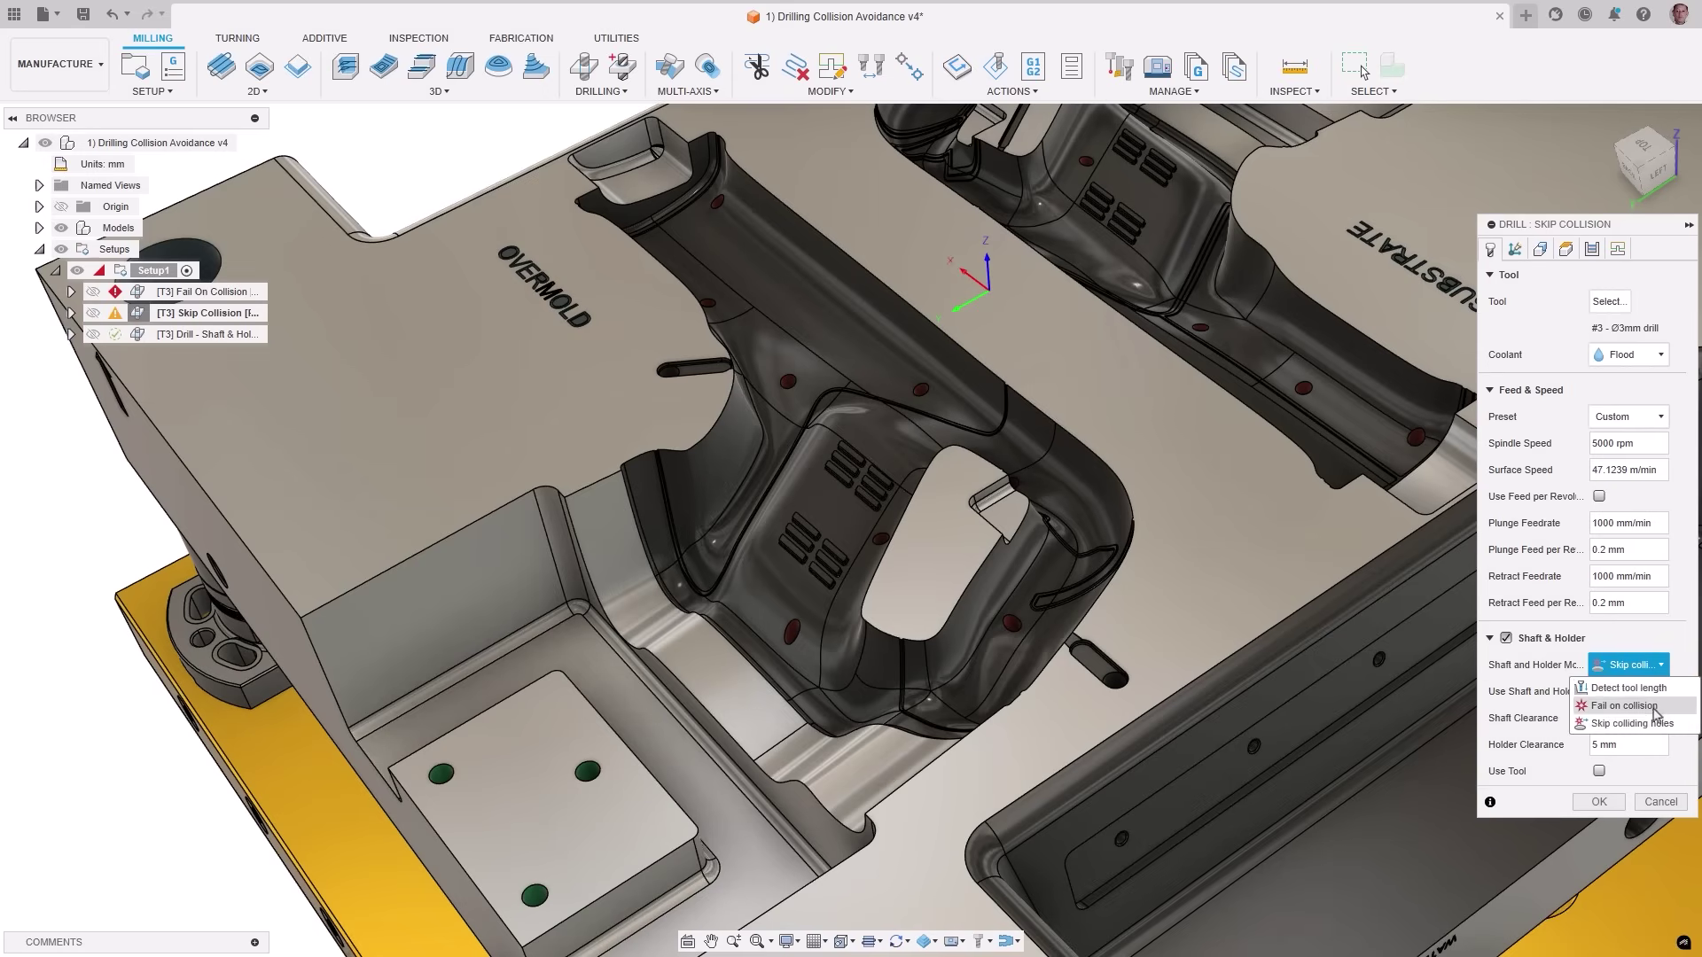
left_click(1651, 724)
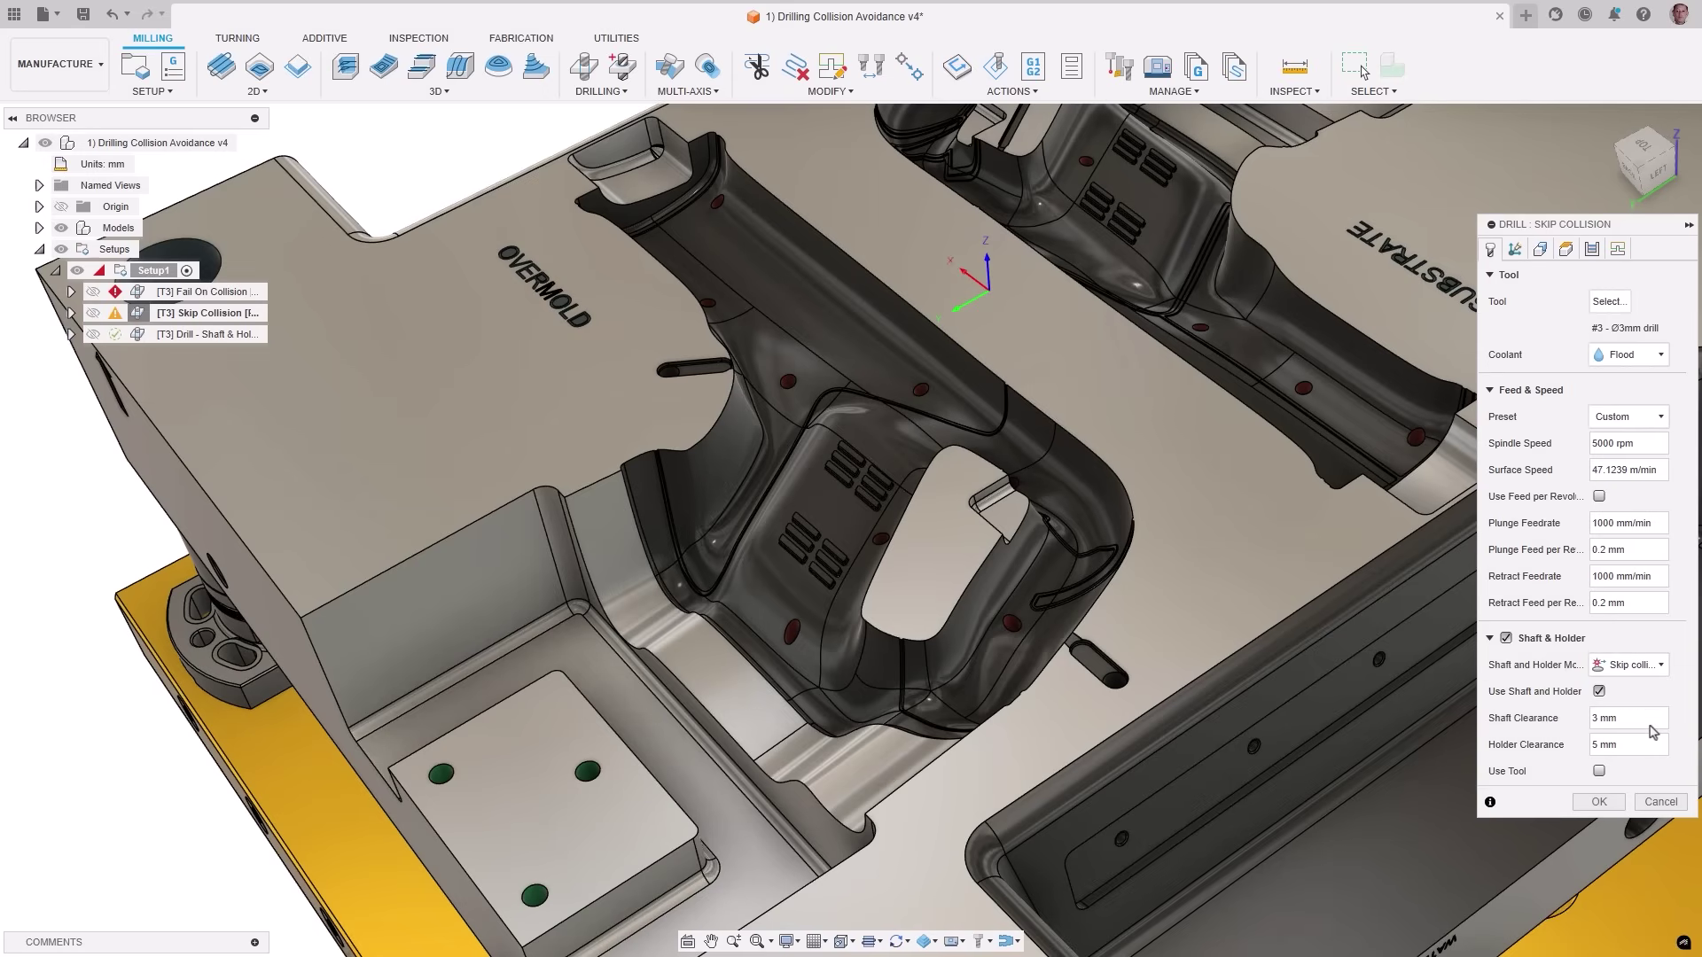
left_click(1601, 804)
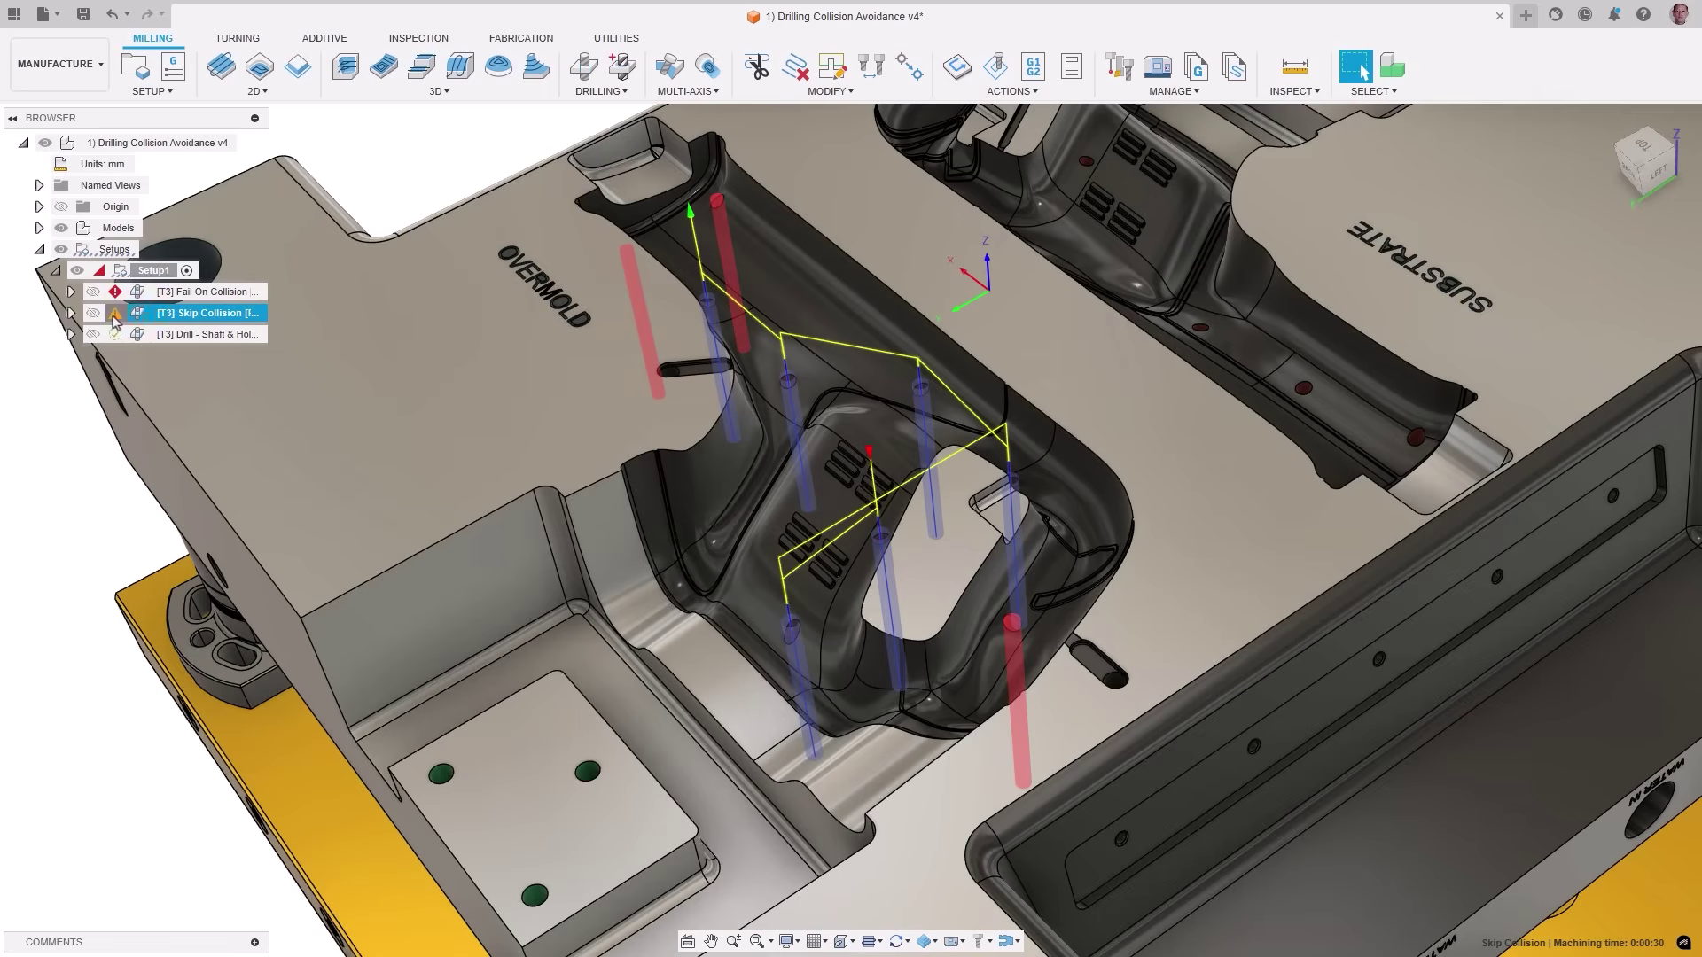
left_click(114, 315)
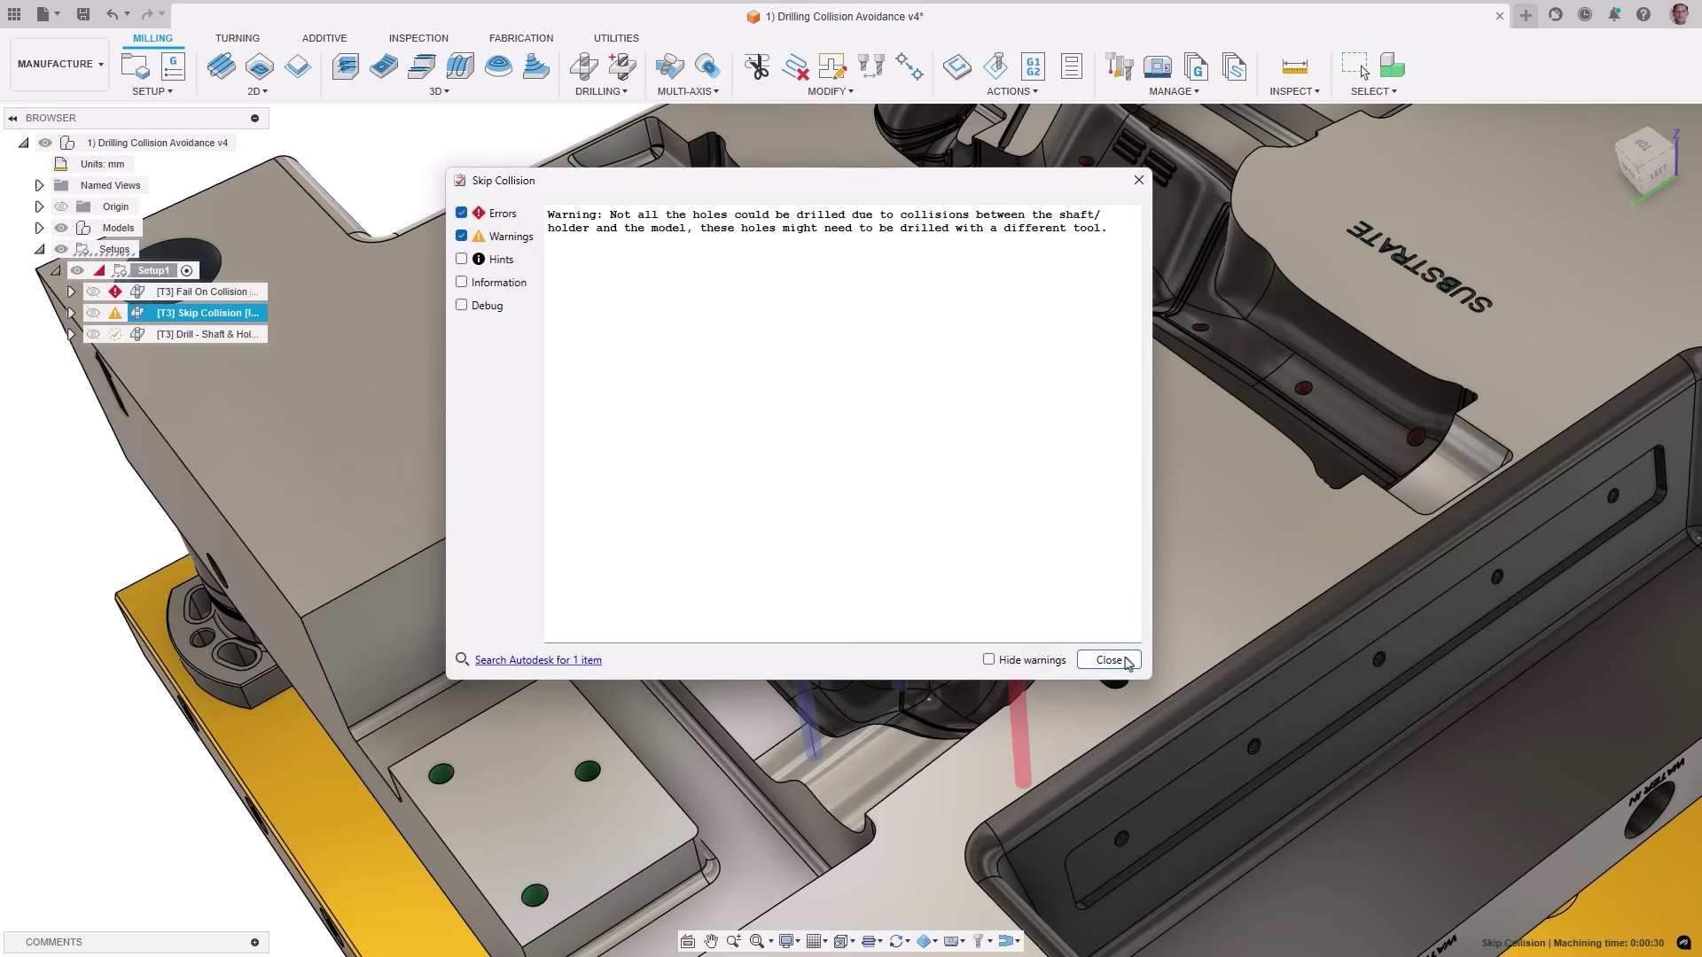
left_click(1116, 667)
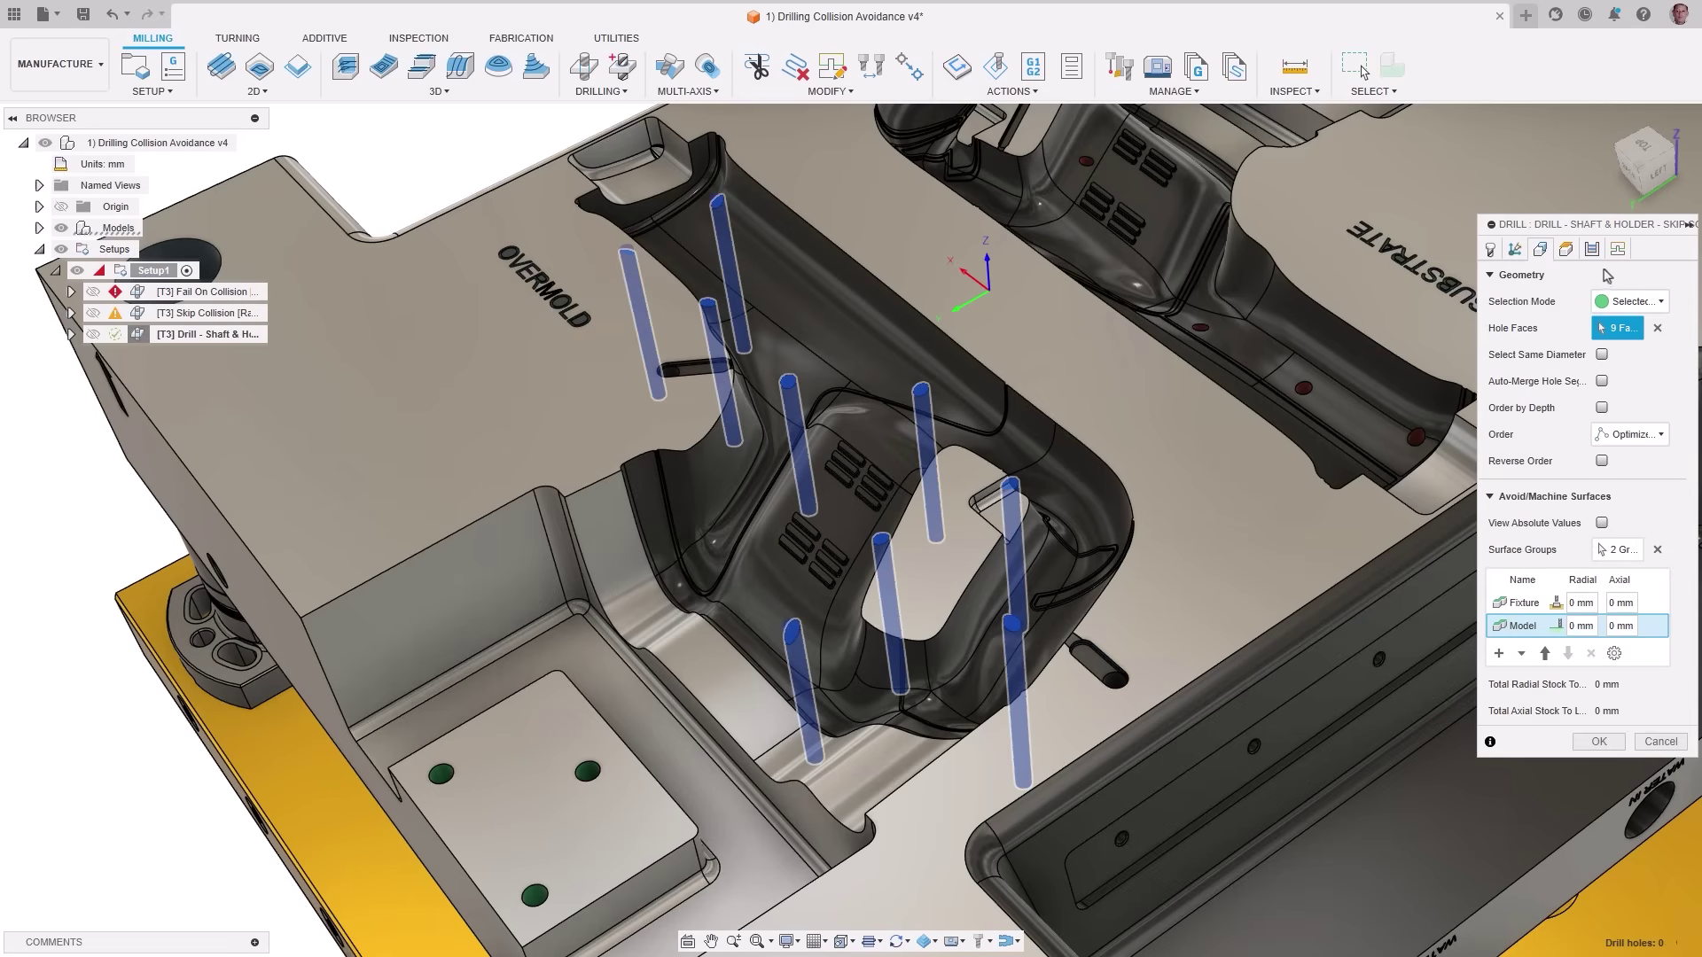
Examine the retraction policy options in the linking settings of the Drill - Shaft & Holder operation.
left_click(1618, 251)
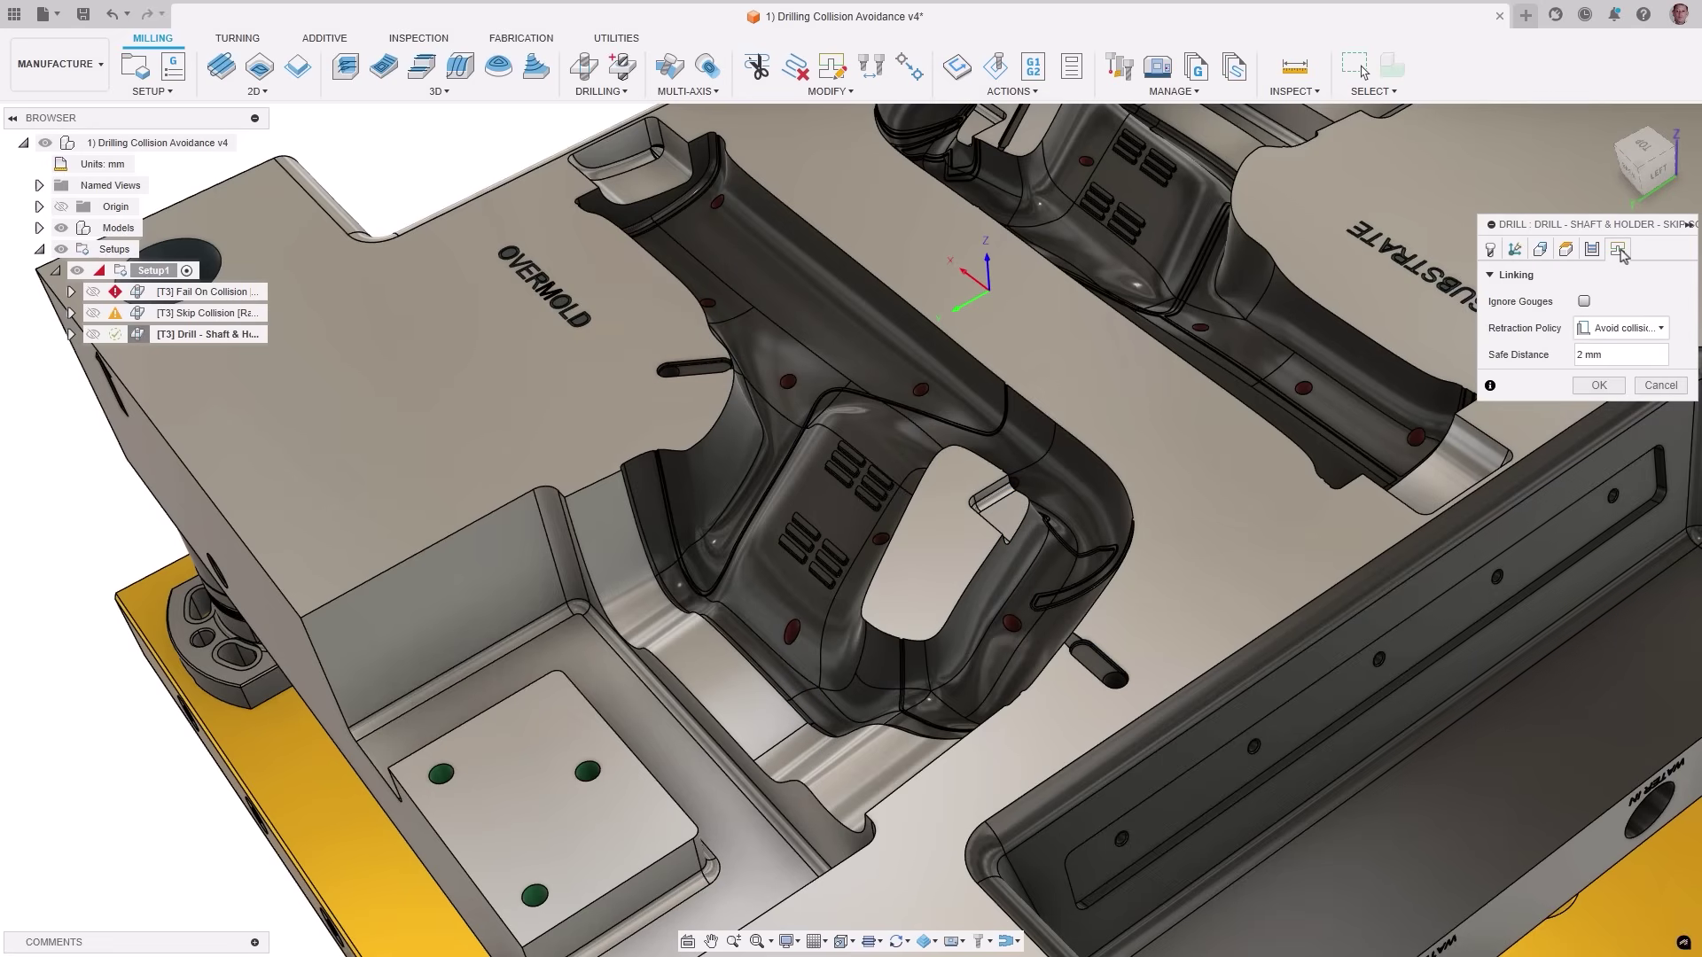
left_click(1661, 329)
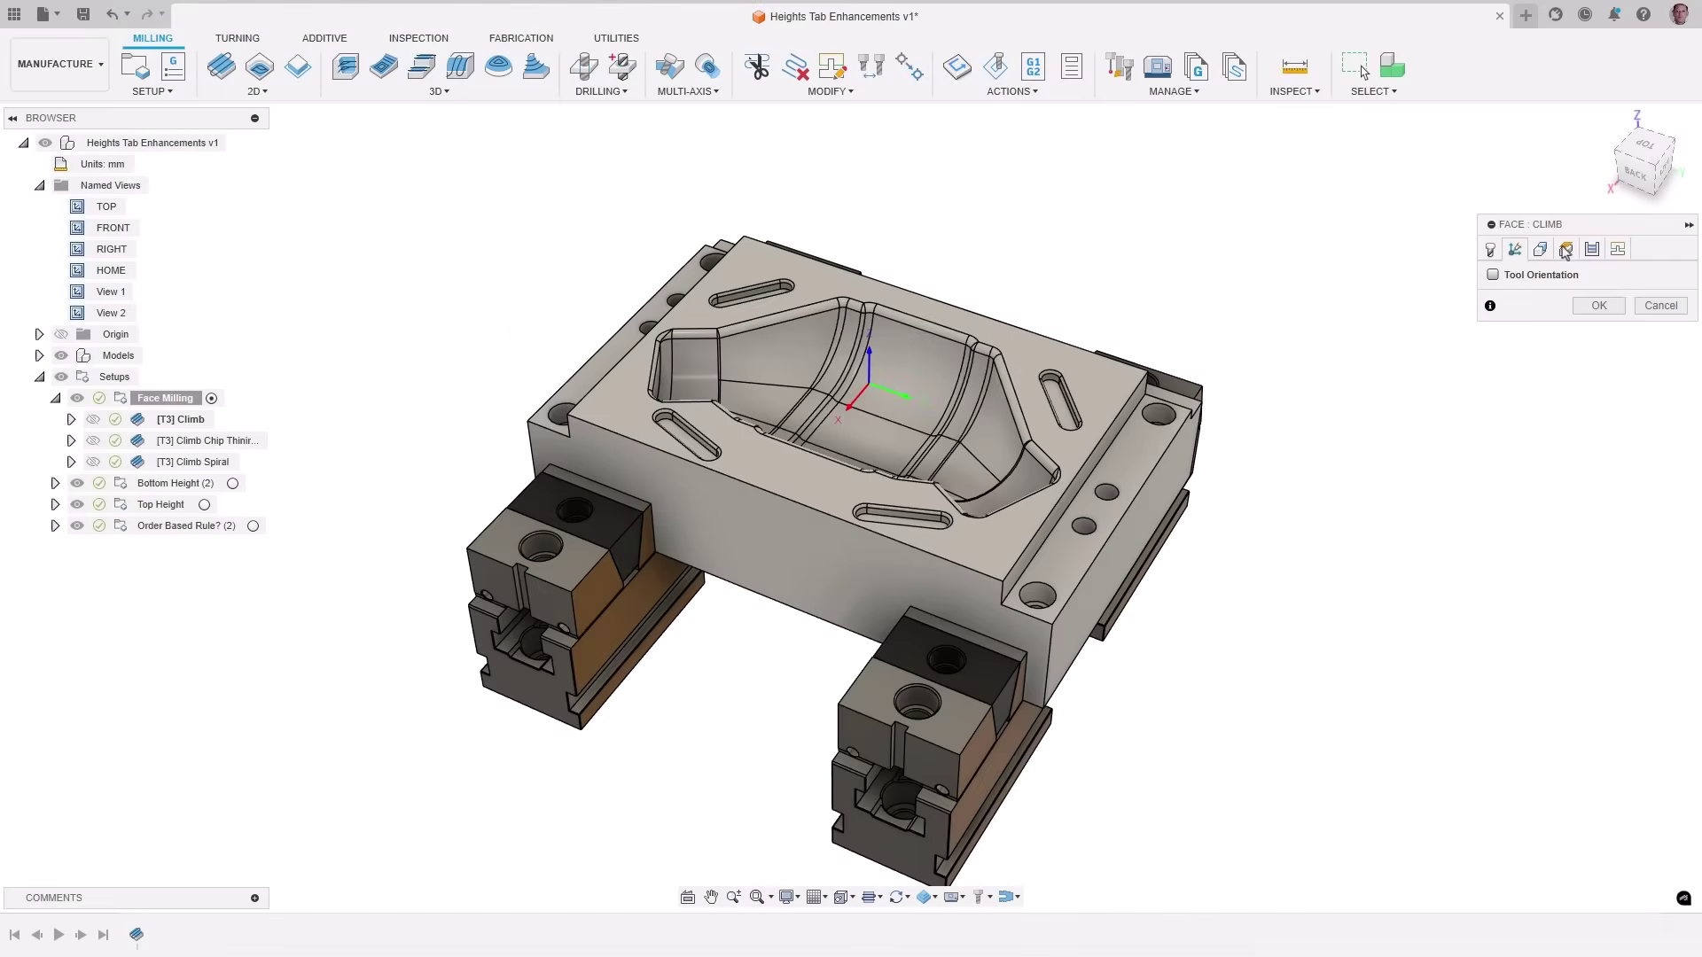
Examine the reference options for the clearance, retract, feed and top heights of the Climb face operation.
left_click(1566, 249)
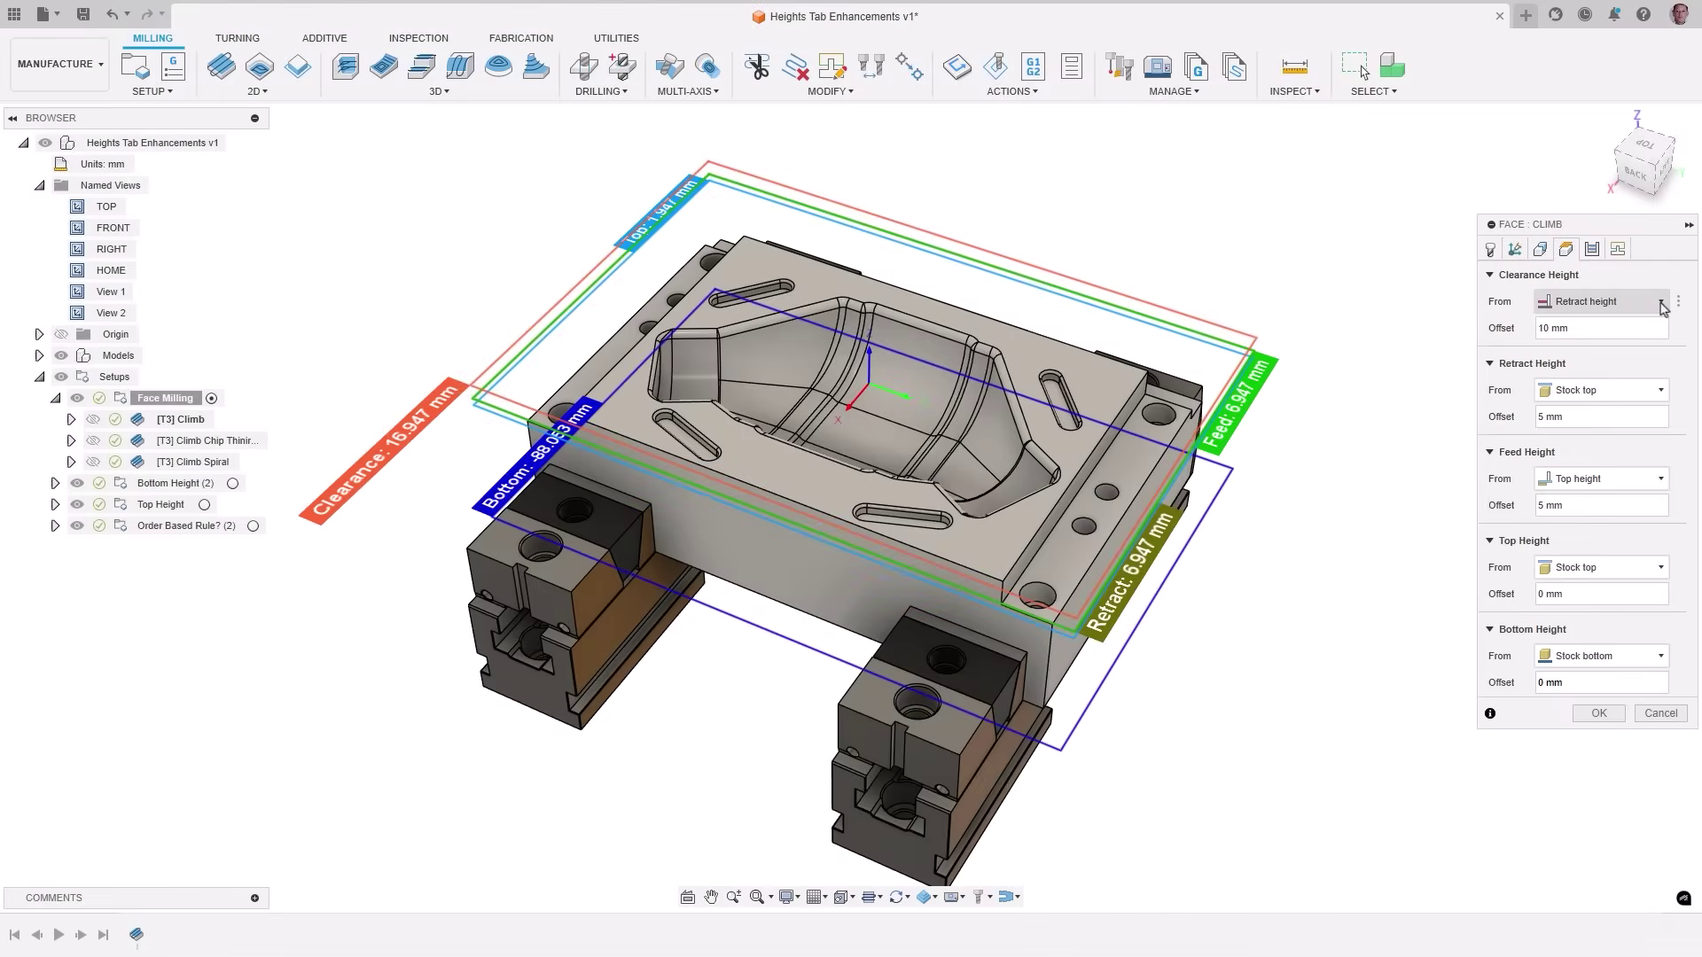
left_click(1661, 303)
left_click(1661, 303)
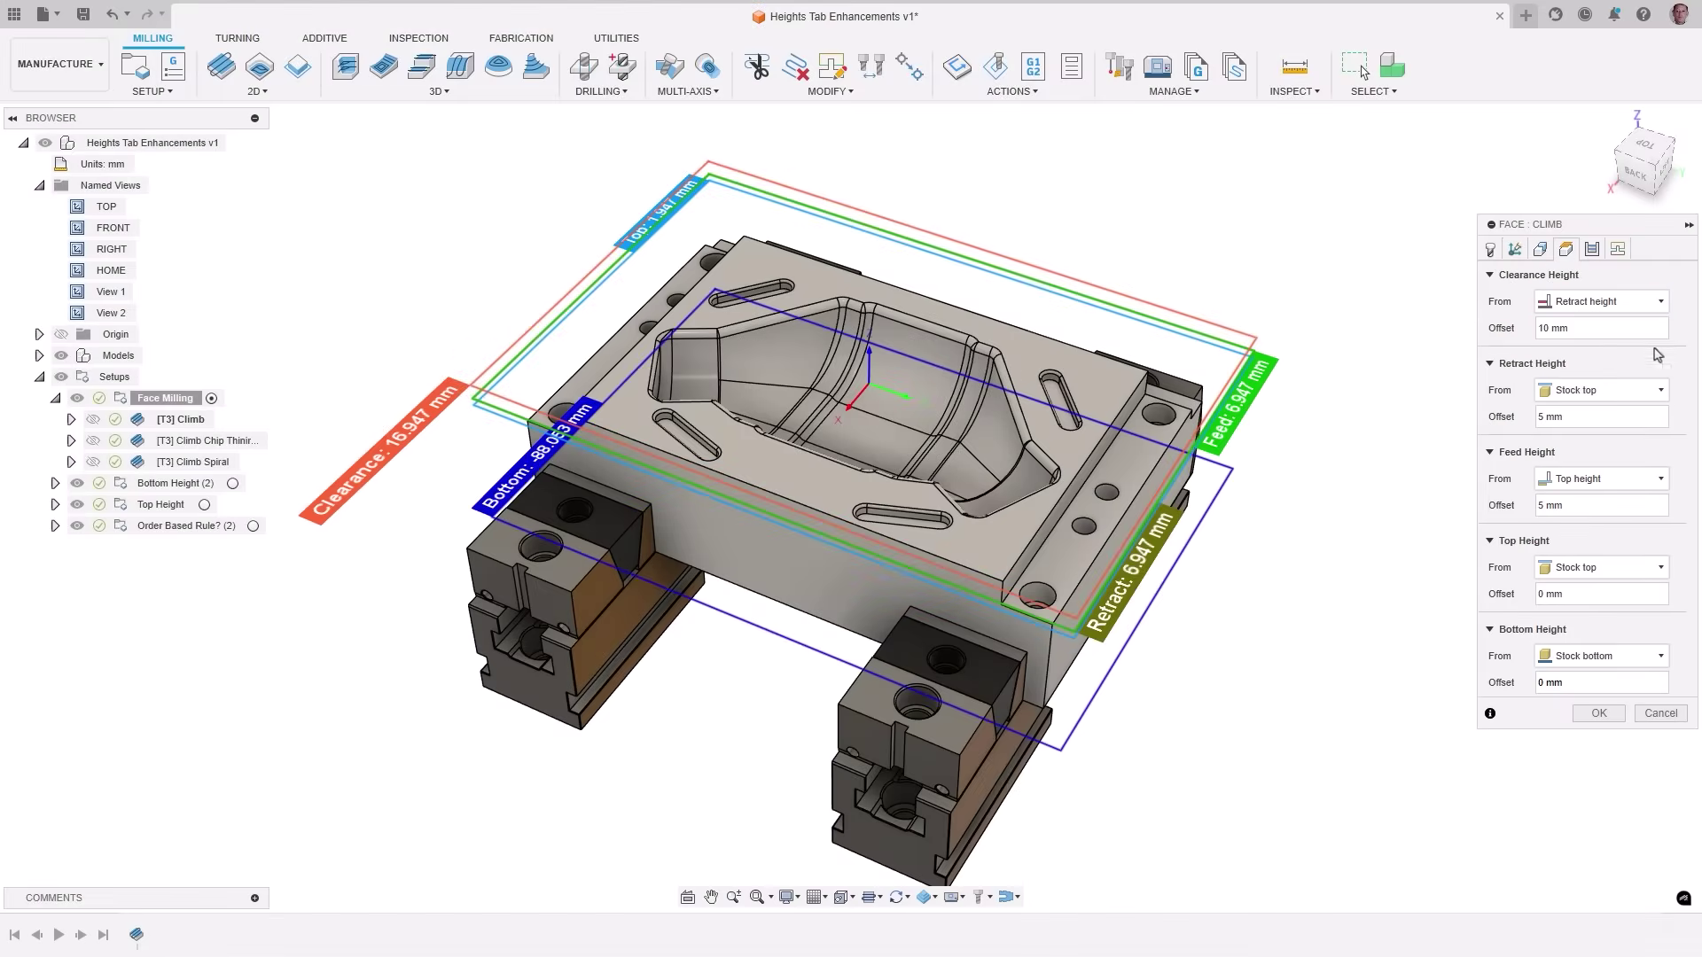
left_click(1654, 392)
left_click(1654, 394)
left_click(1654, 483)
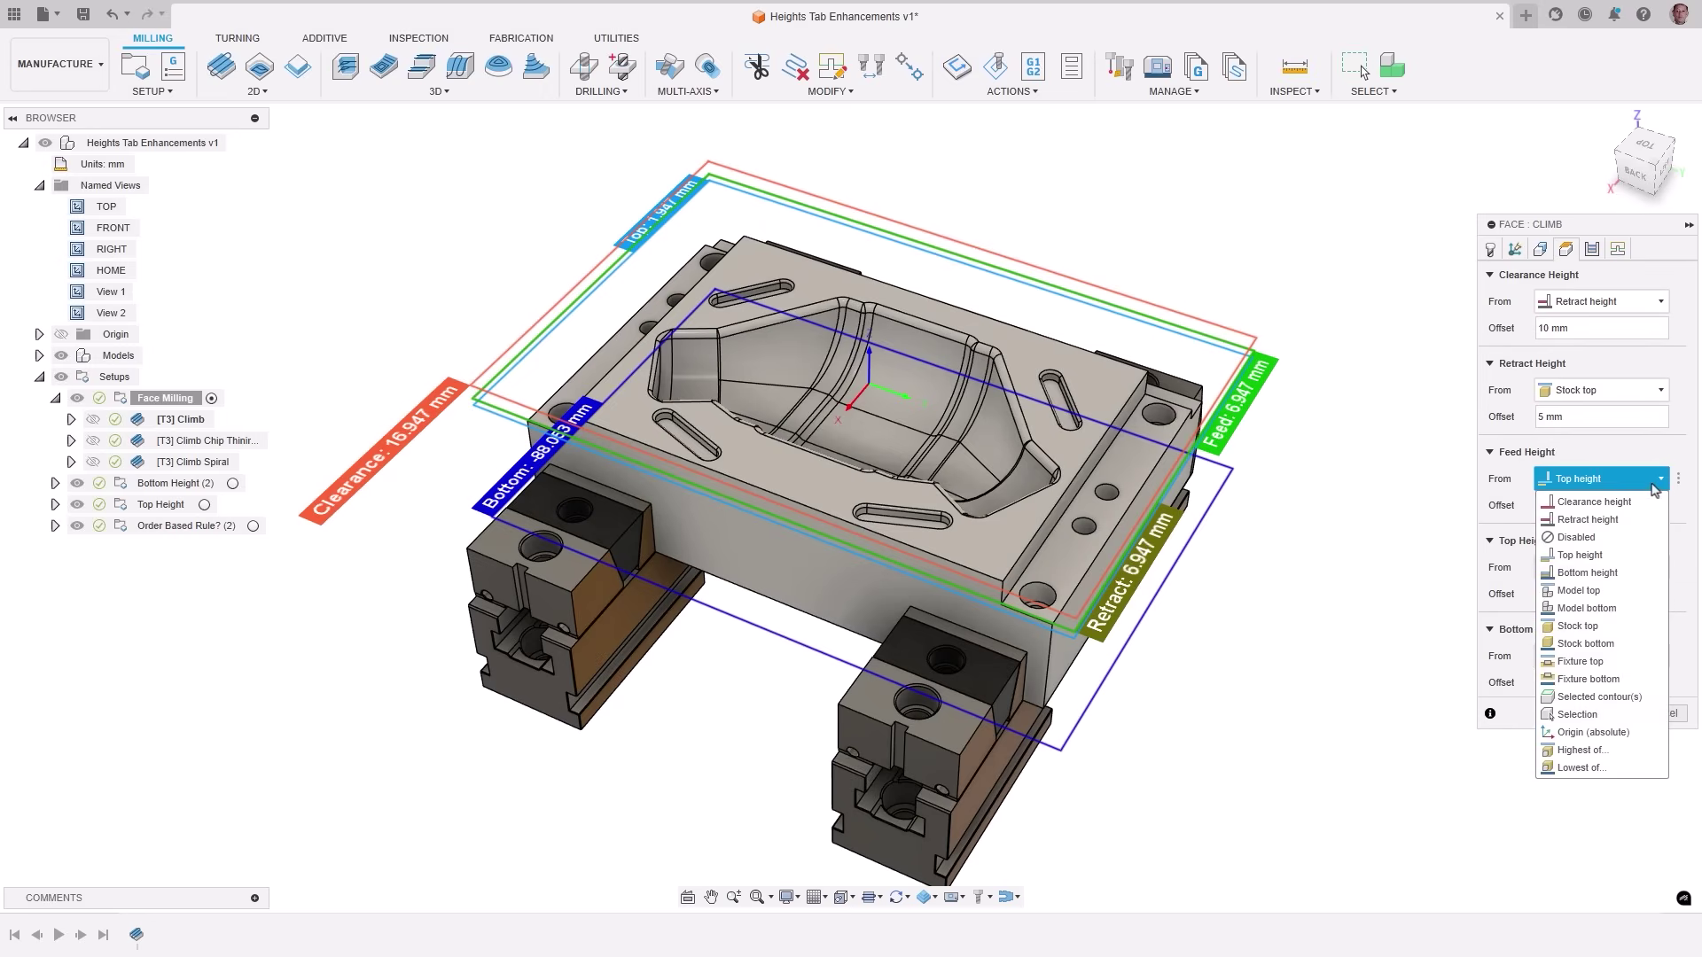
left_click(1654, 483)
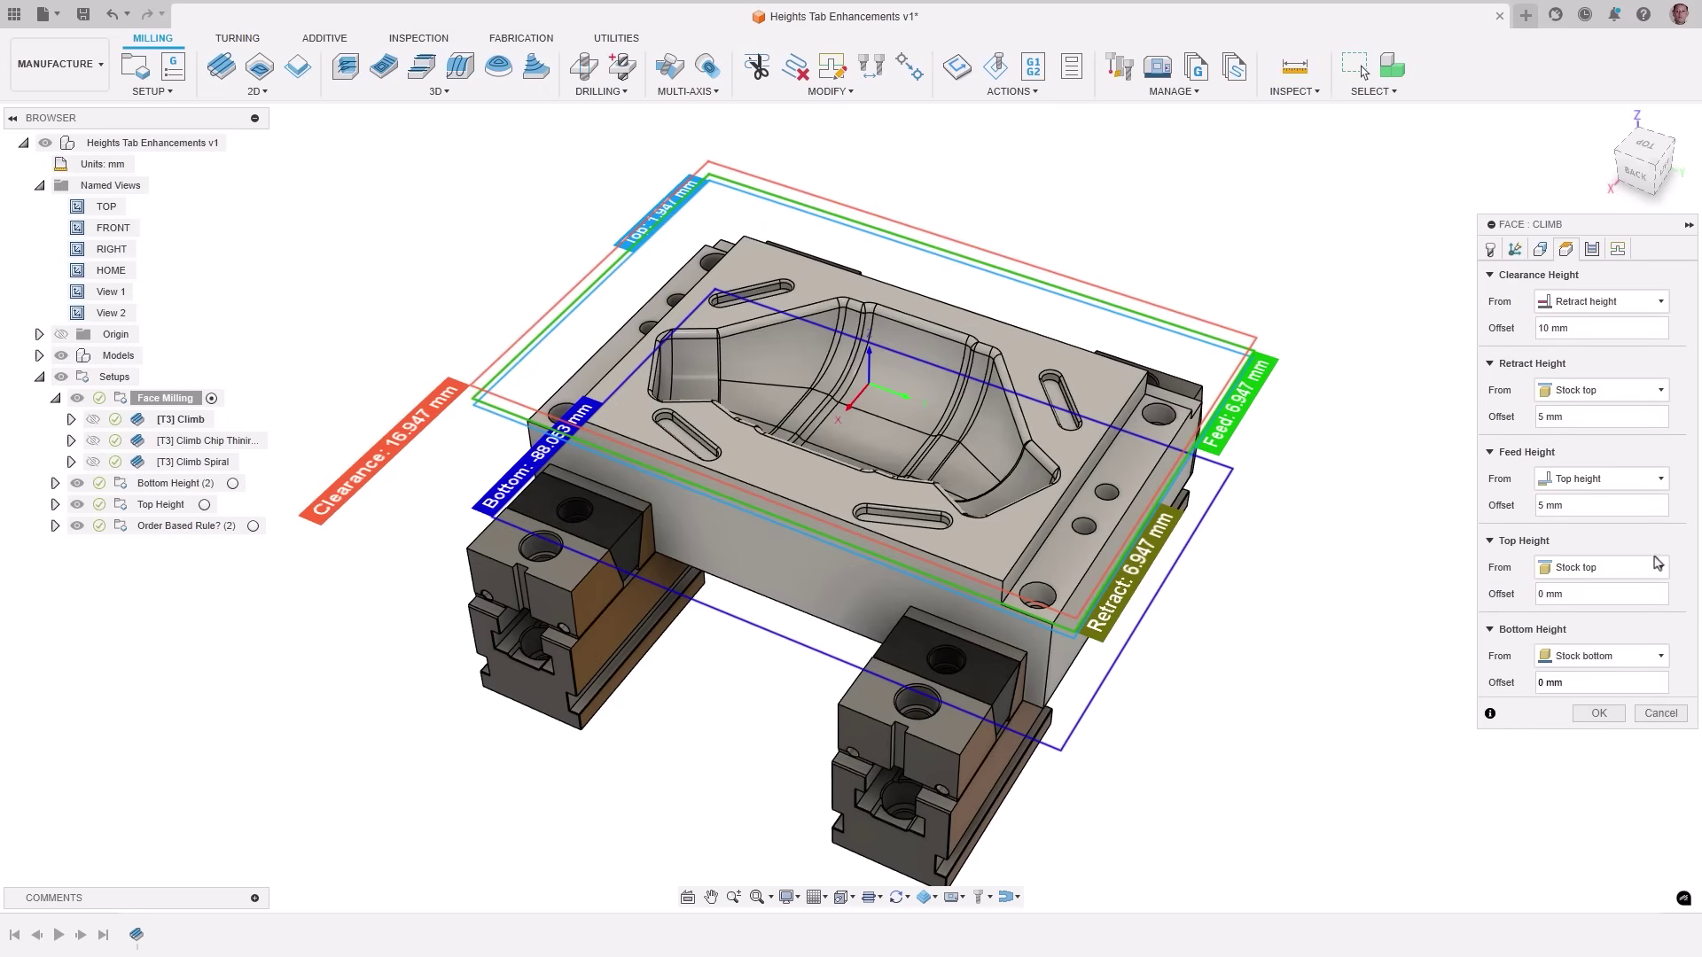
left_click(1658, 569)
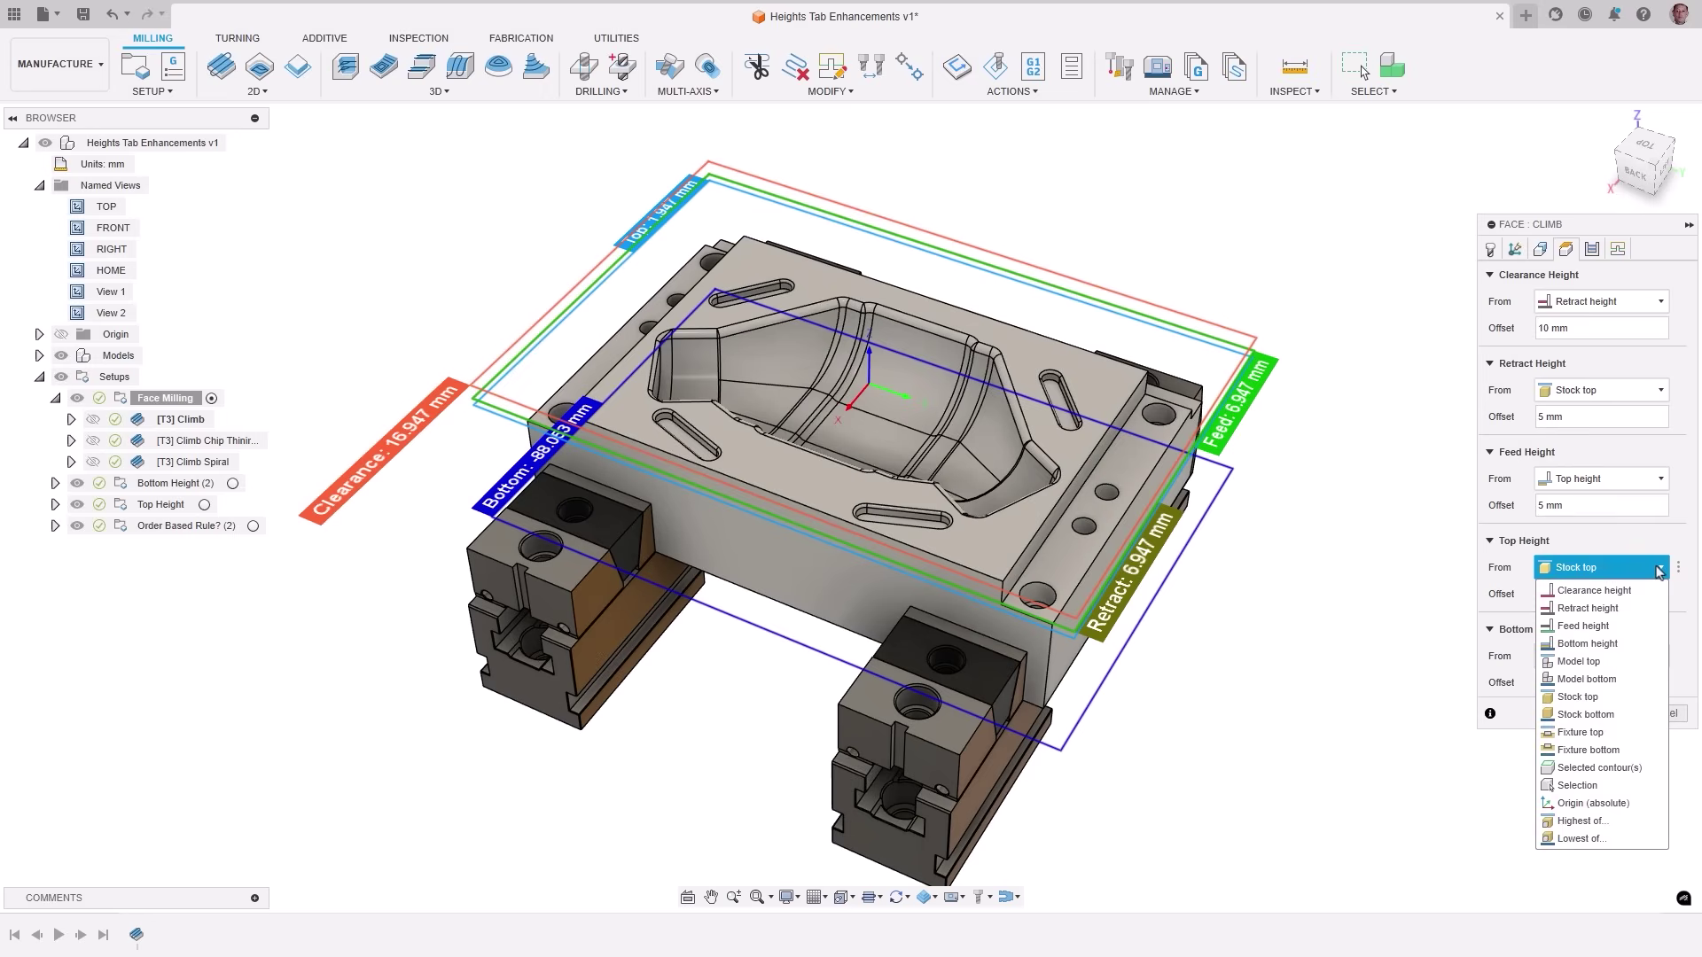
left_click(1658, 569)
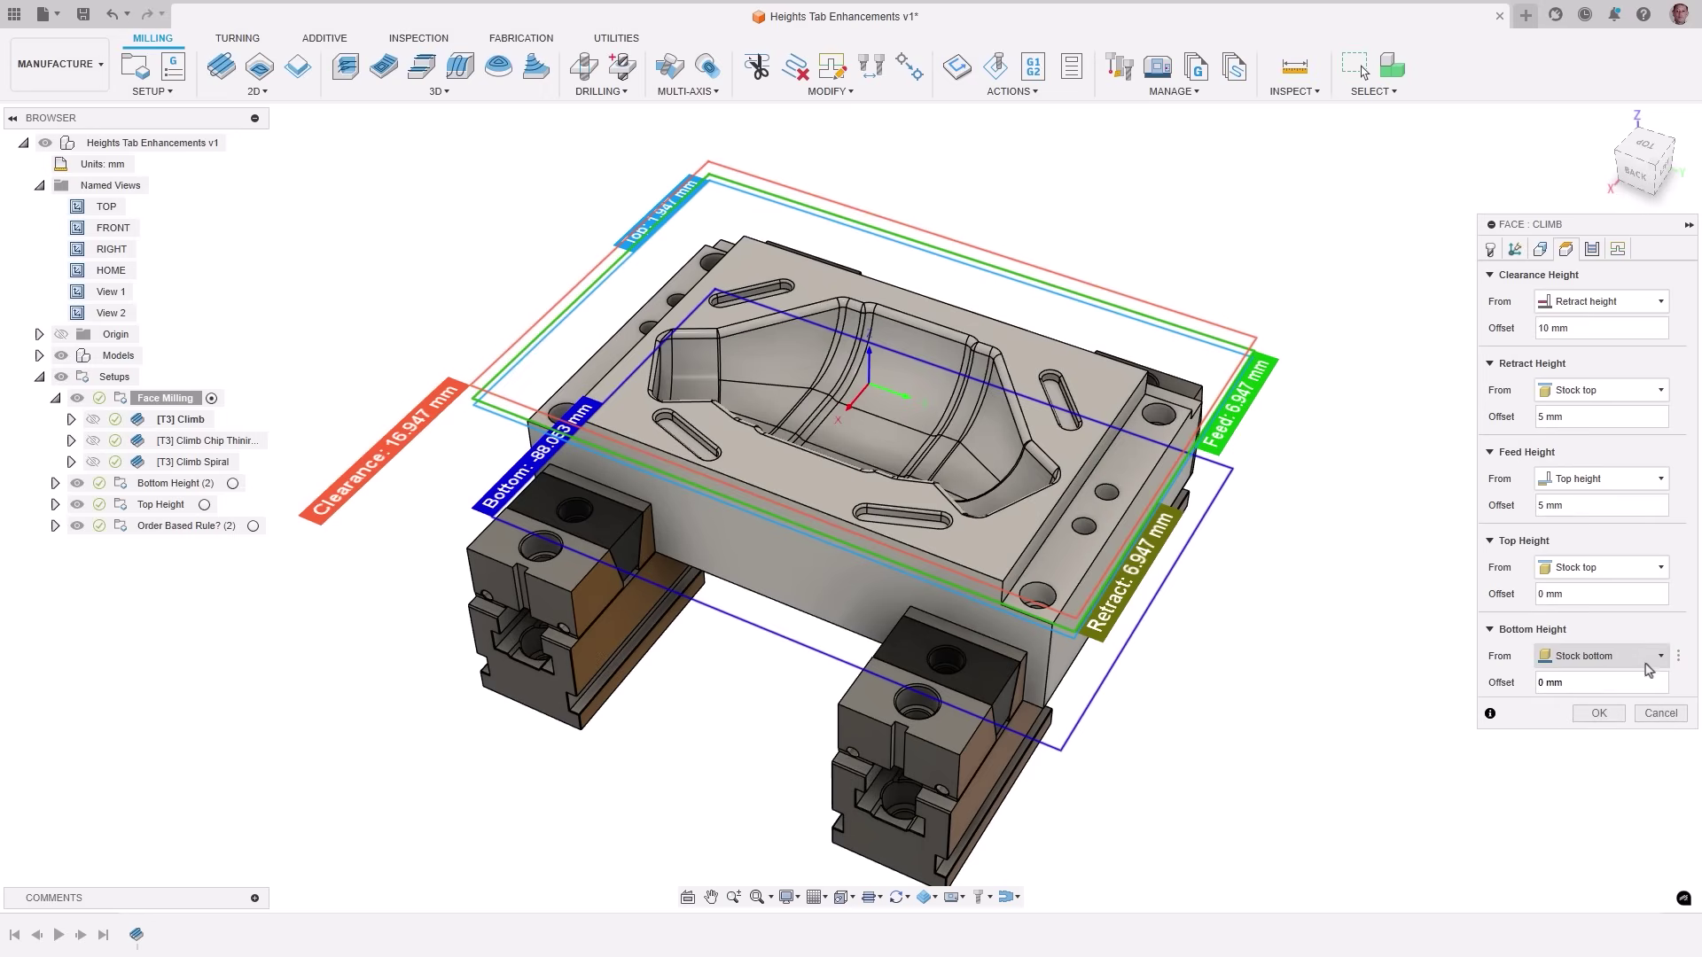
Set the Bottom Height reference to Lowest of with the stock bottom, try including the fixture bottom, and exclude the fixture again.
left_click(1648, 667)
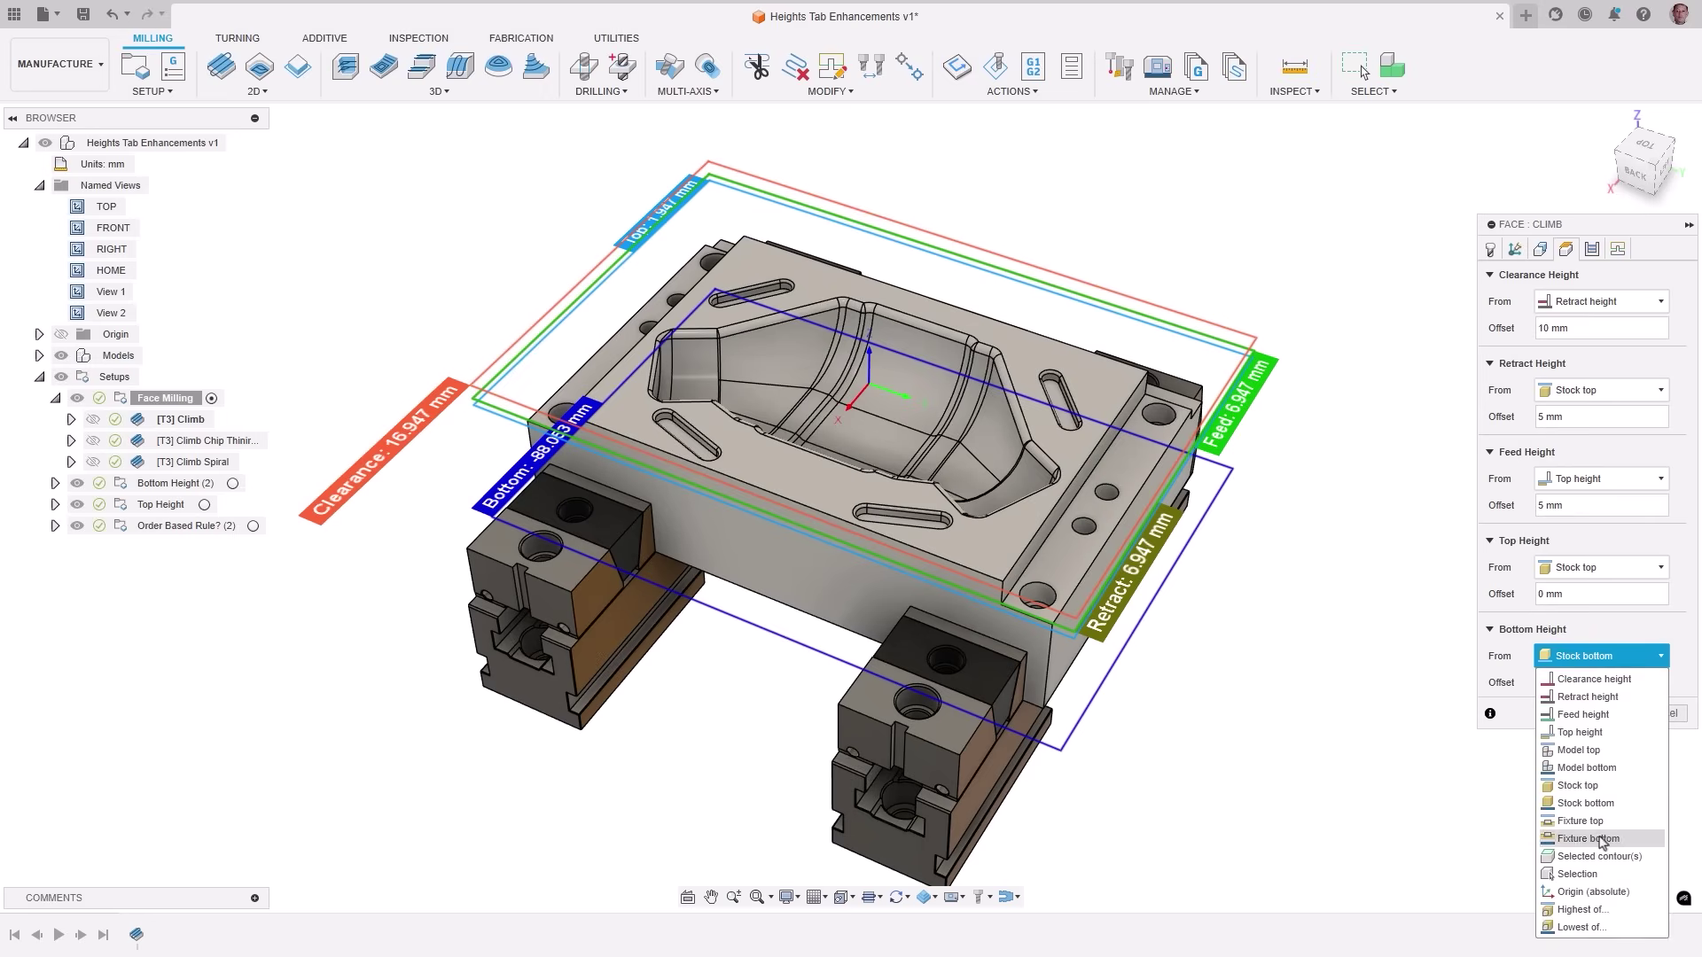
left_click(1586, 927)
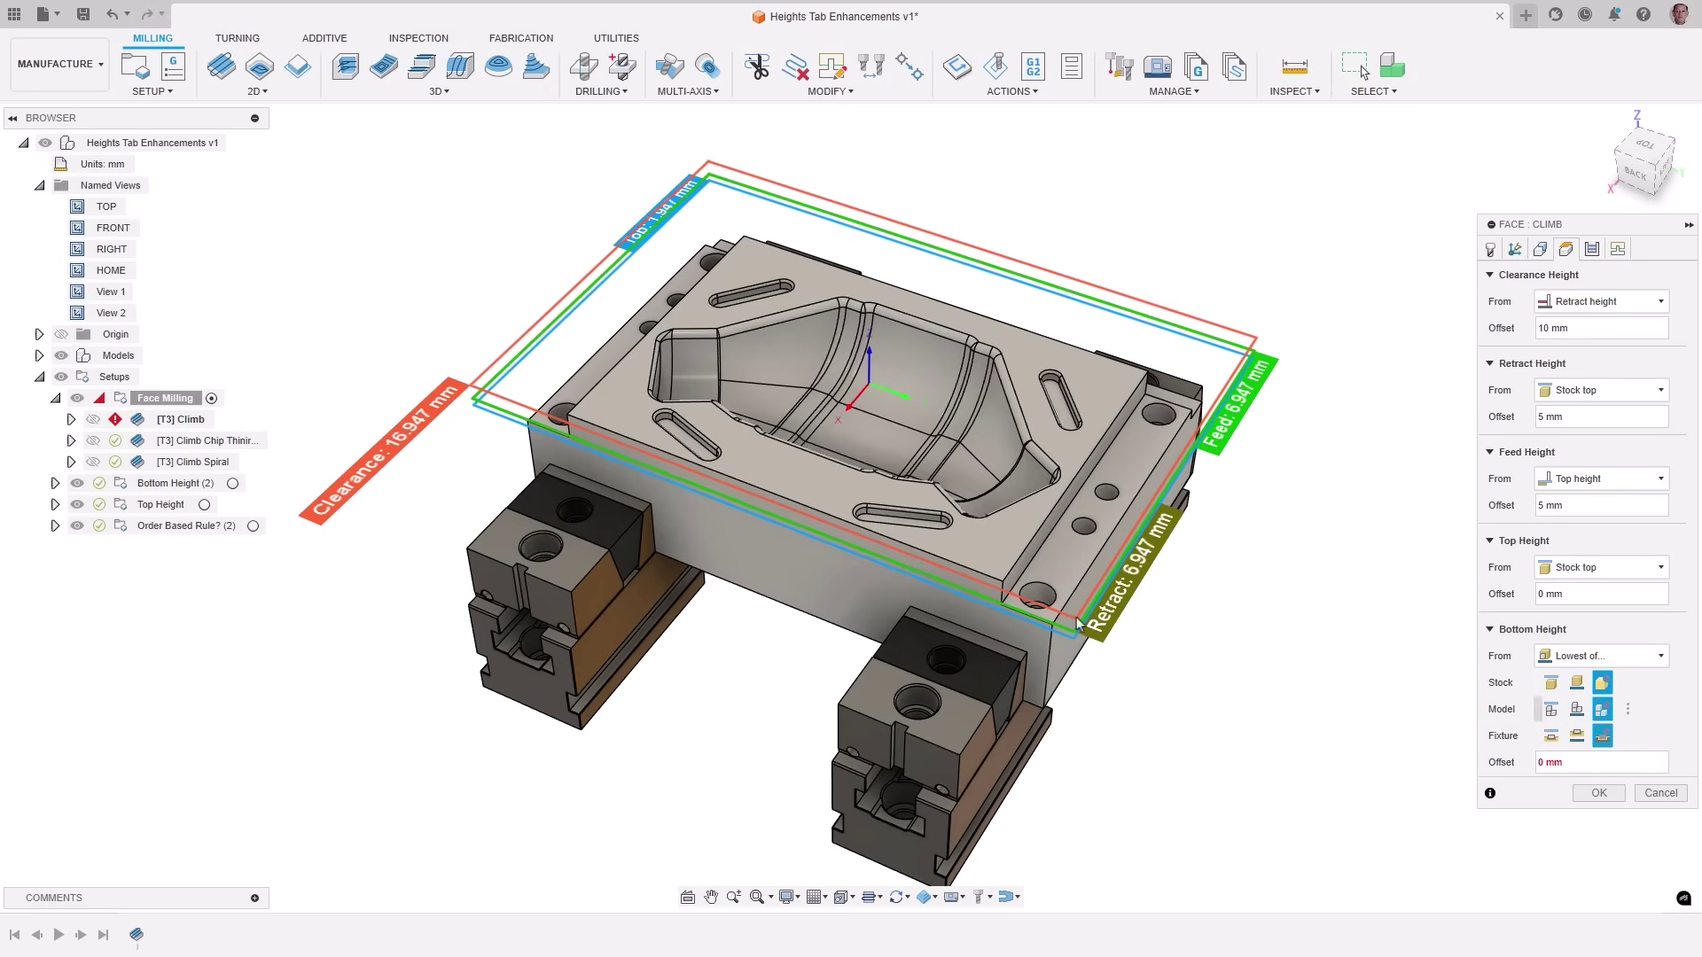
double_click(84, 315)
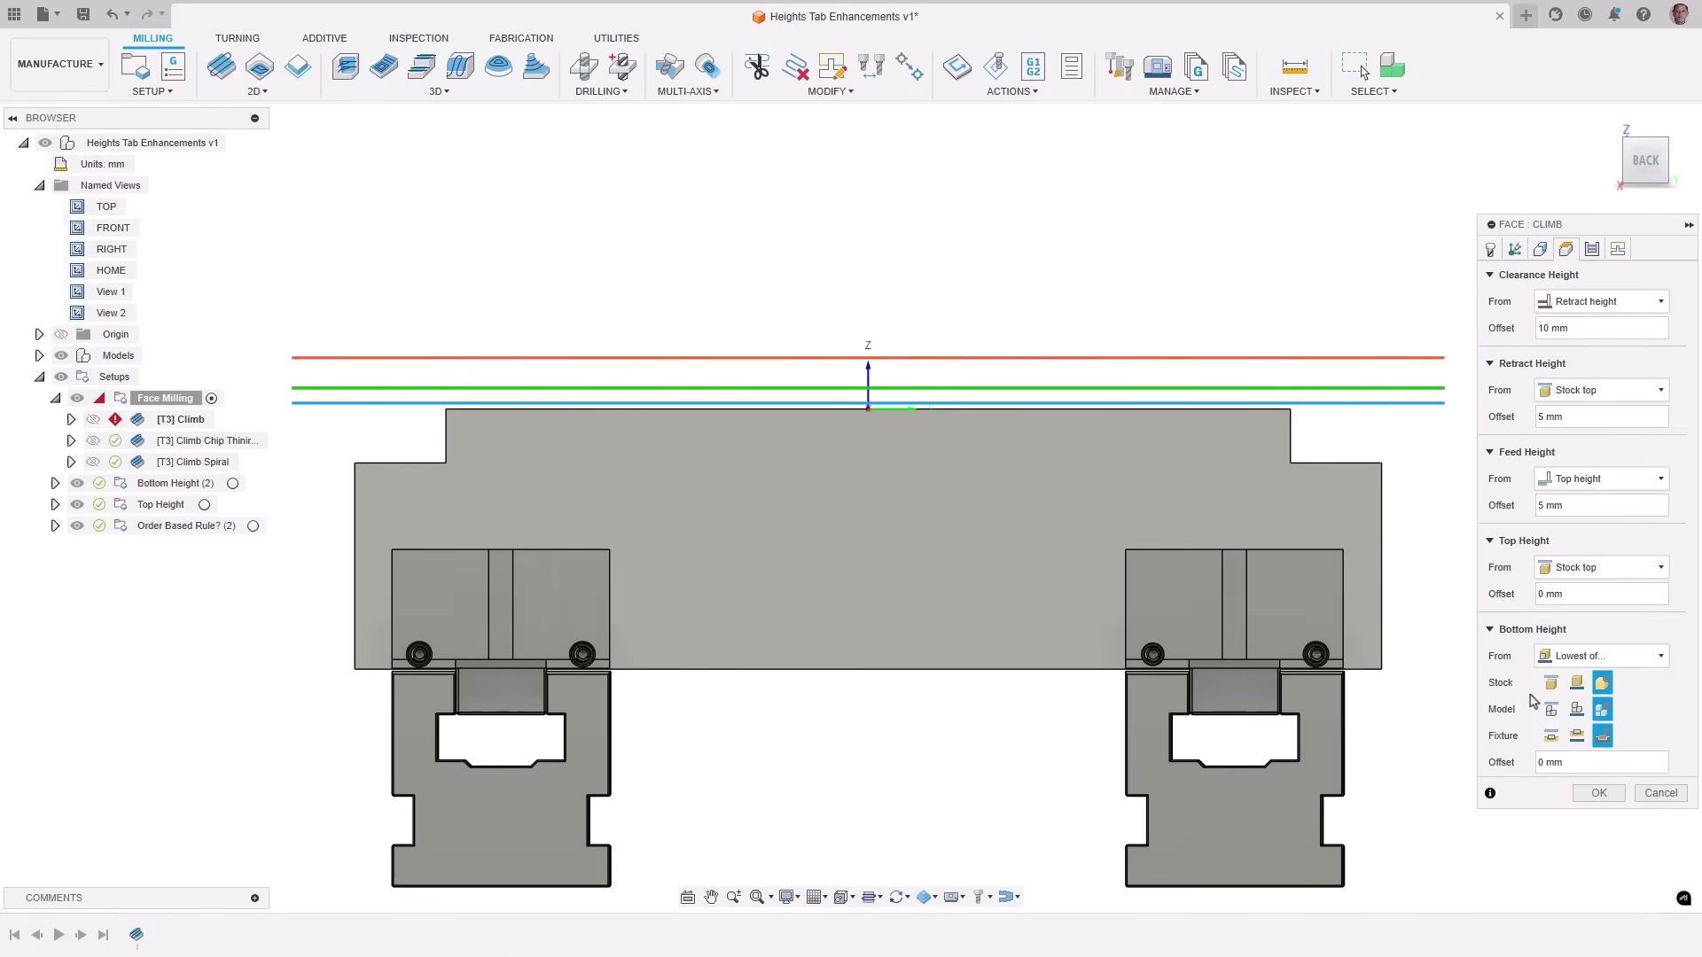
left_click(1576, 683)
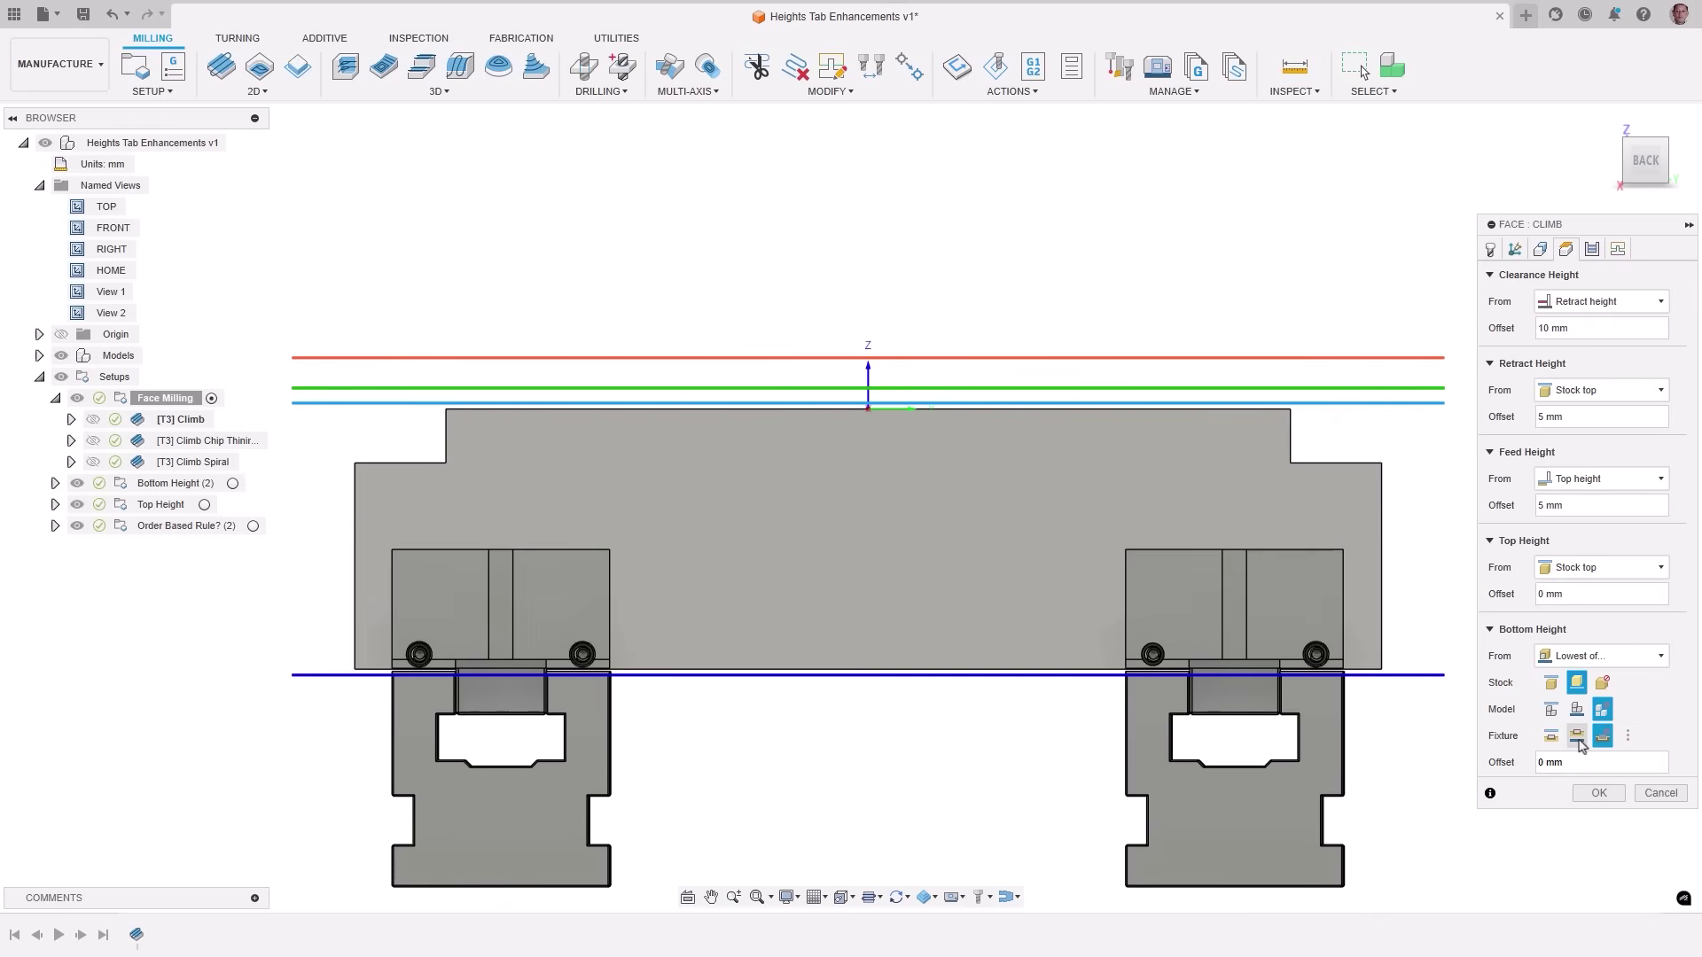
left_click(1577, 737)
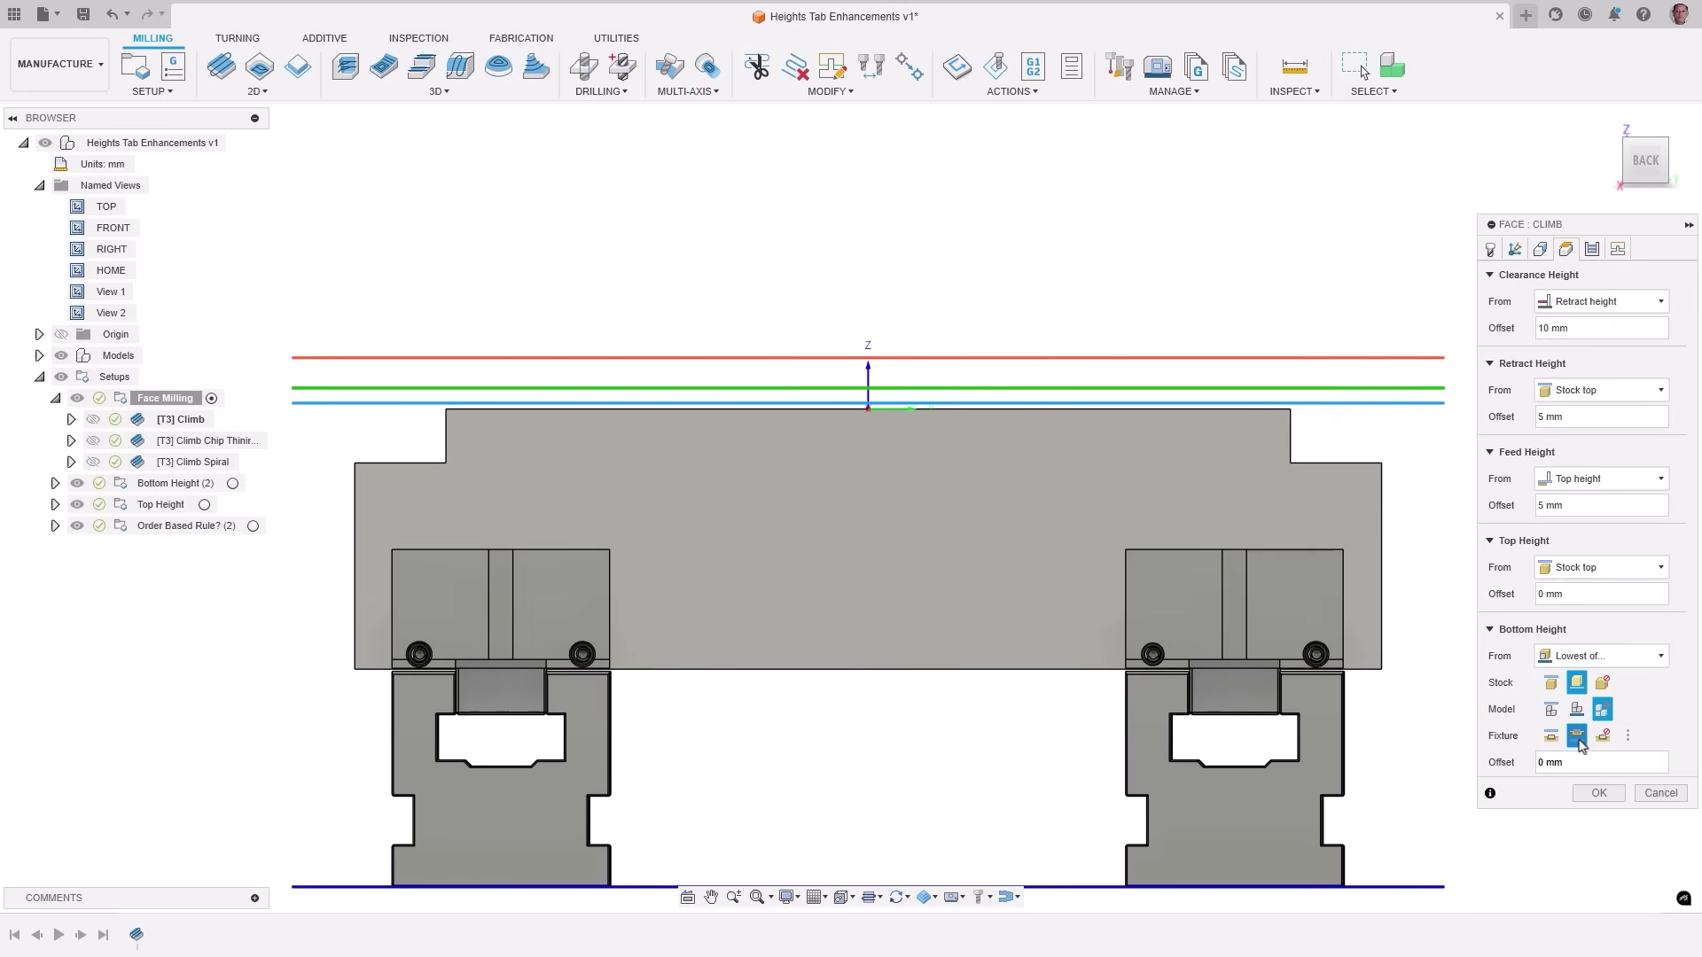
left_click(1603, 737)
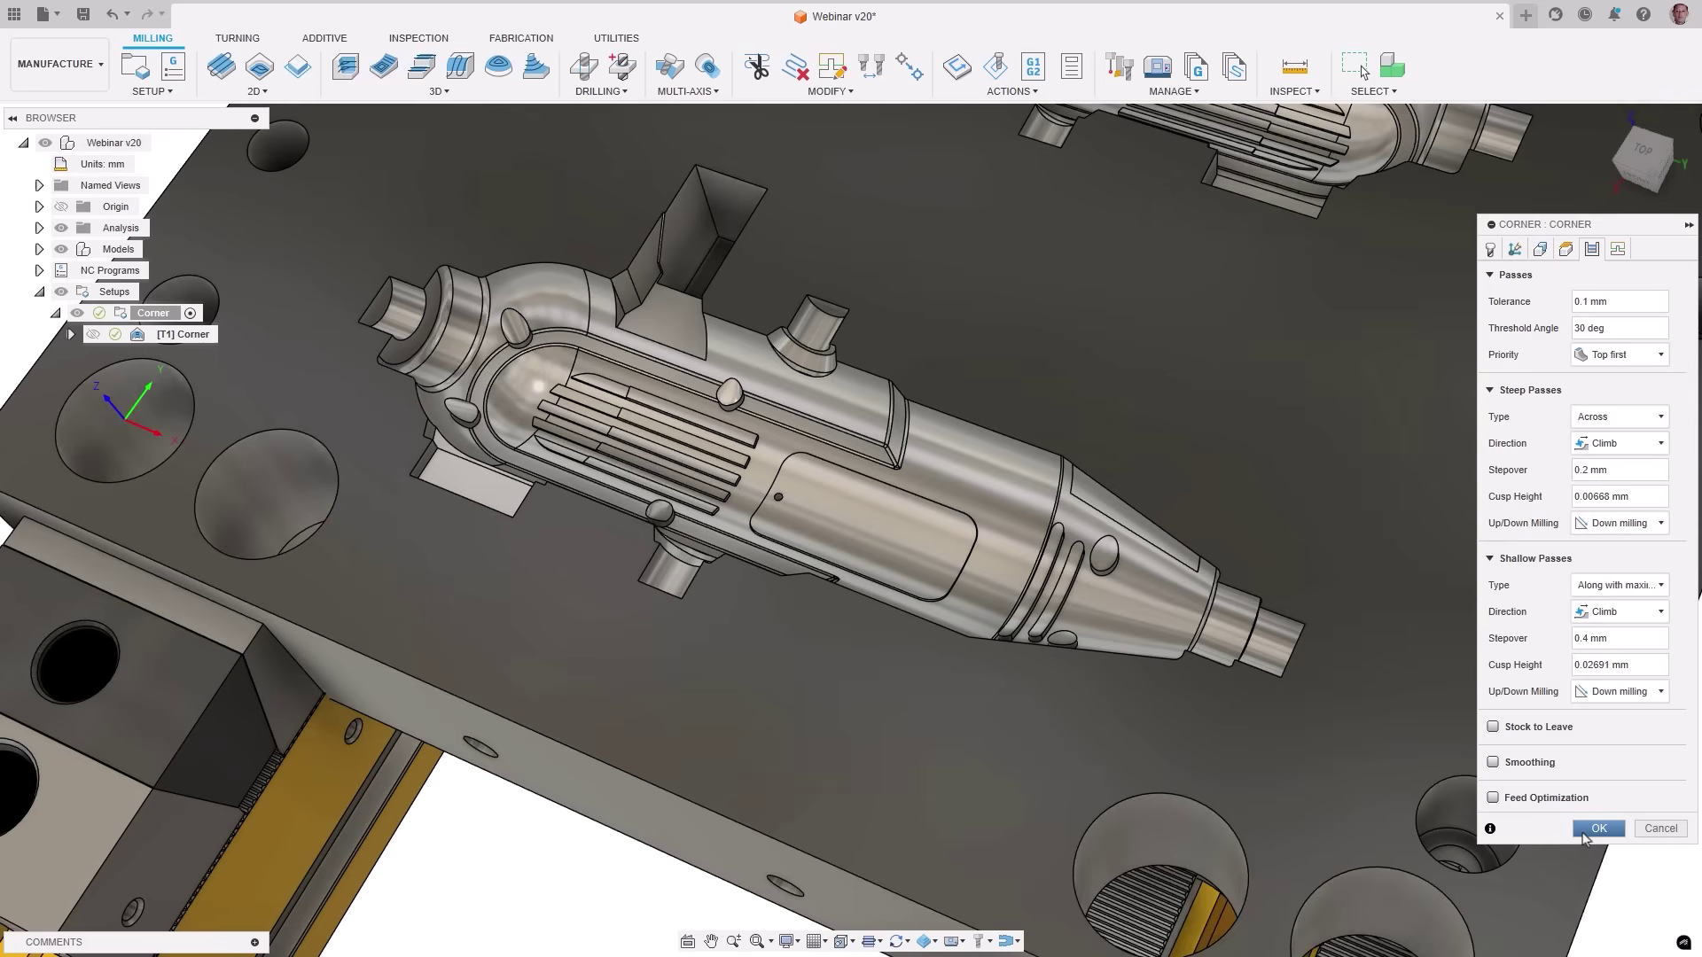
Accept the Corner operation's steep and shallow pass settings to generate its toolpath.
left_click(1597, 828)
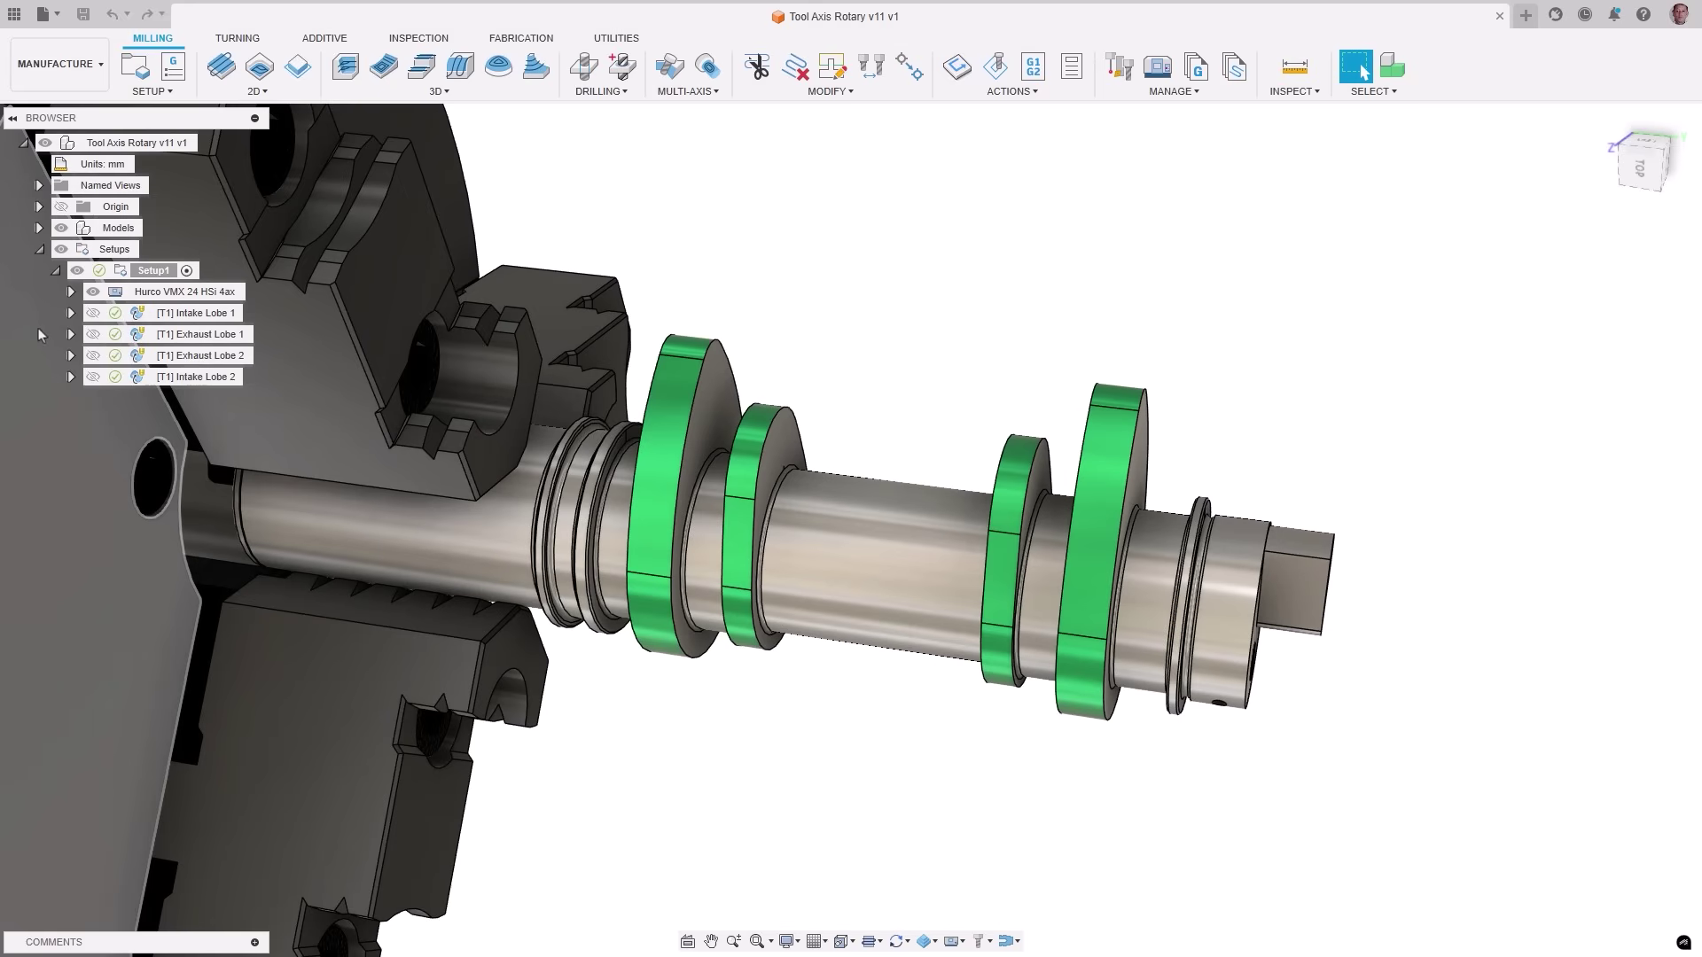
Review the toolpaths of Intake Lobe 1, Exhaust Lobe 1, Exhaust Lobe 2 and Intake Lobe 2 on the camshaft.
left_click(138, 314)
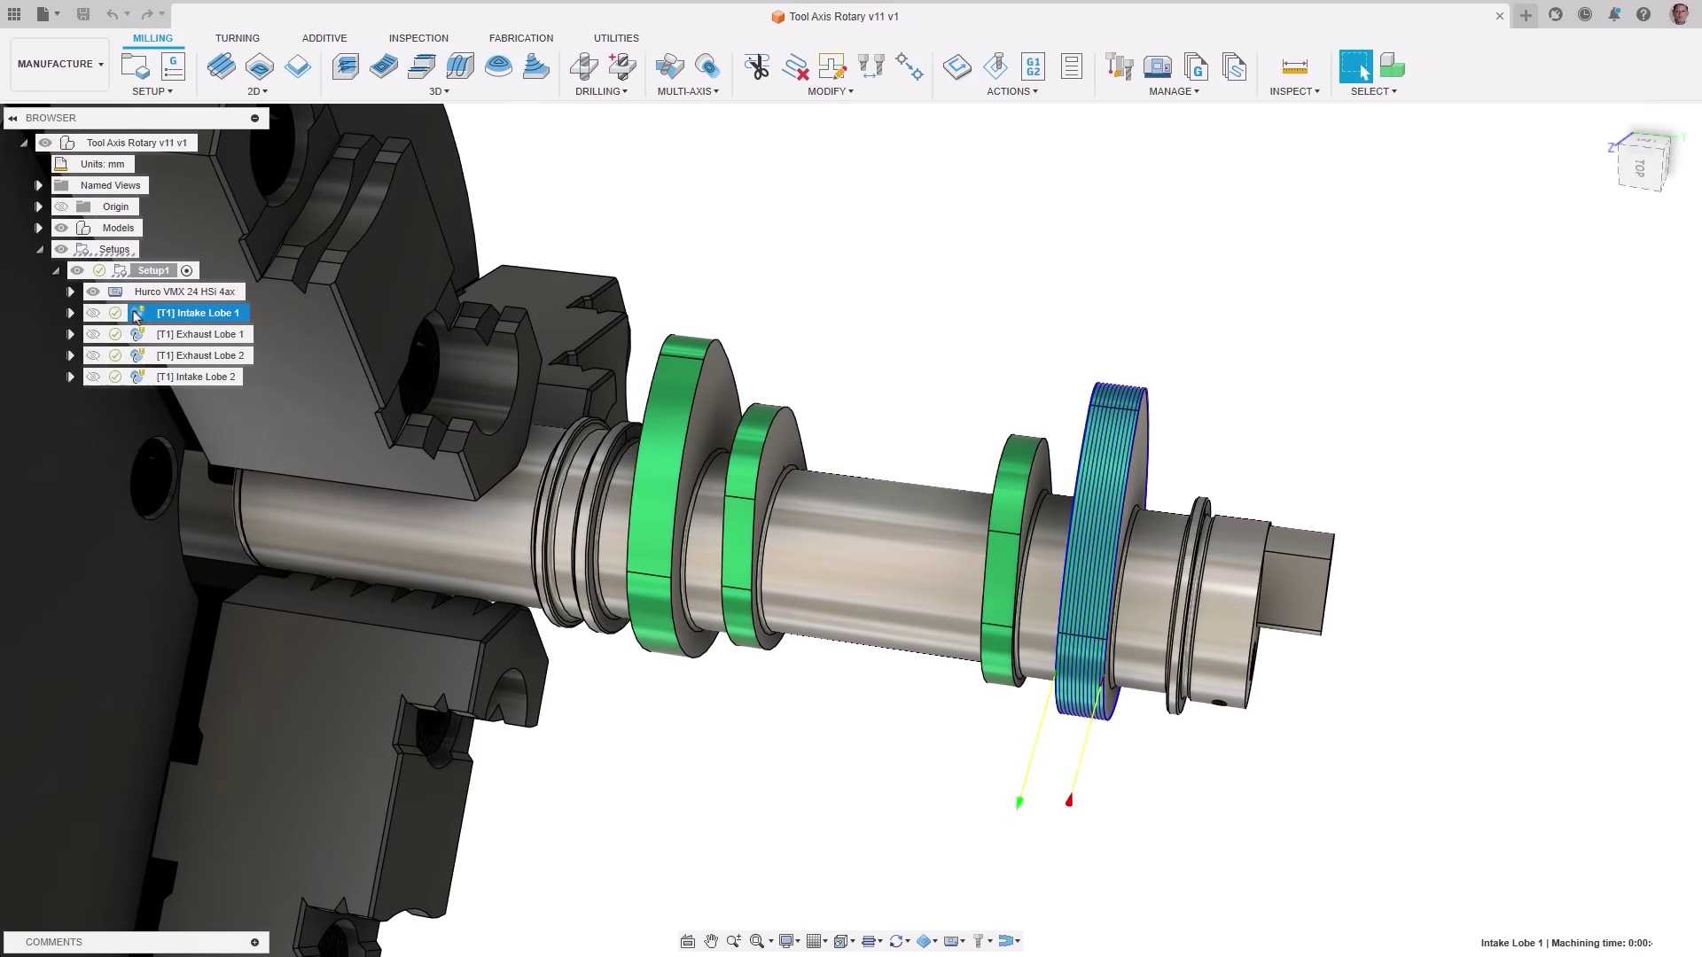
left_click(135, 336)
left_click(137, 356)
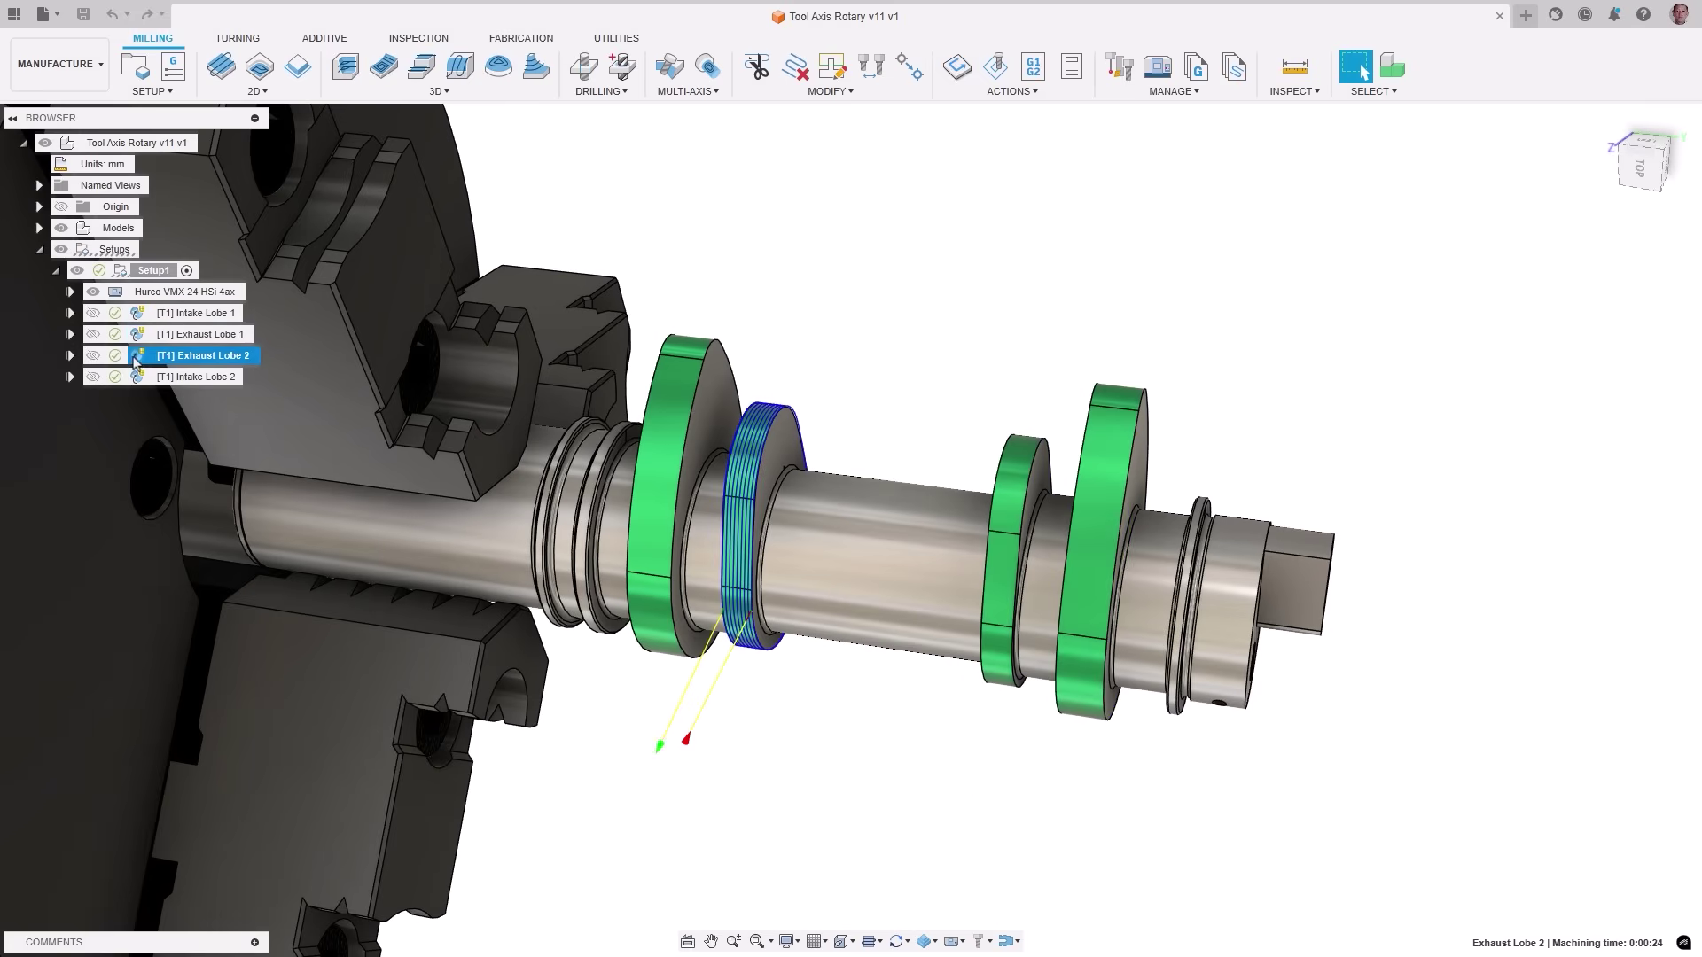
left_click(138, 378)
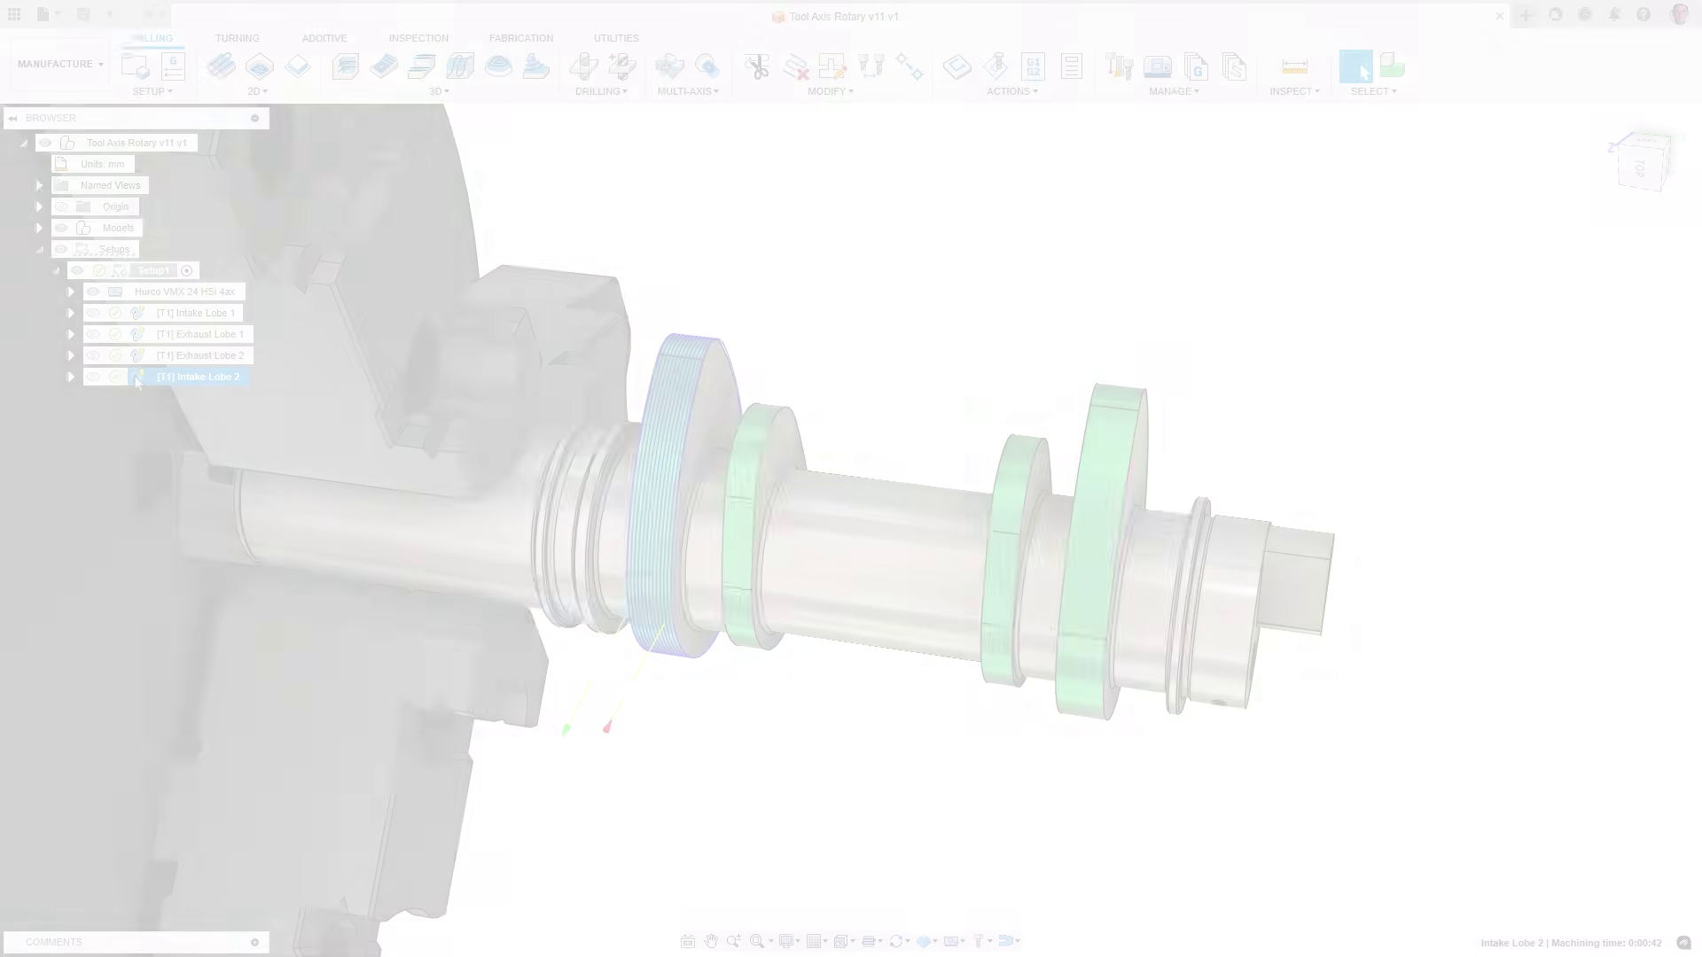